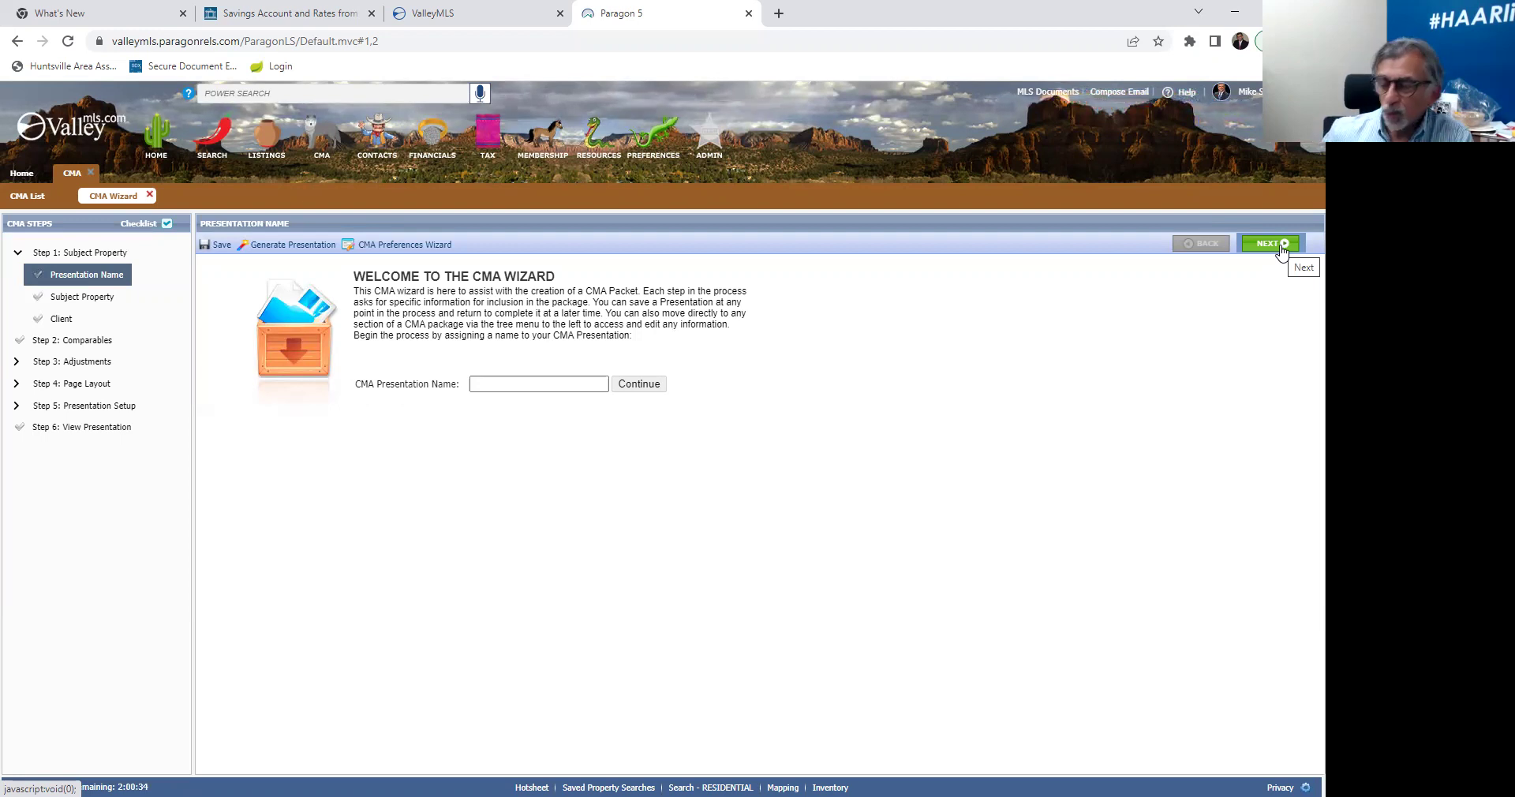
click(1271, 244)
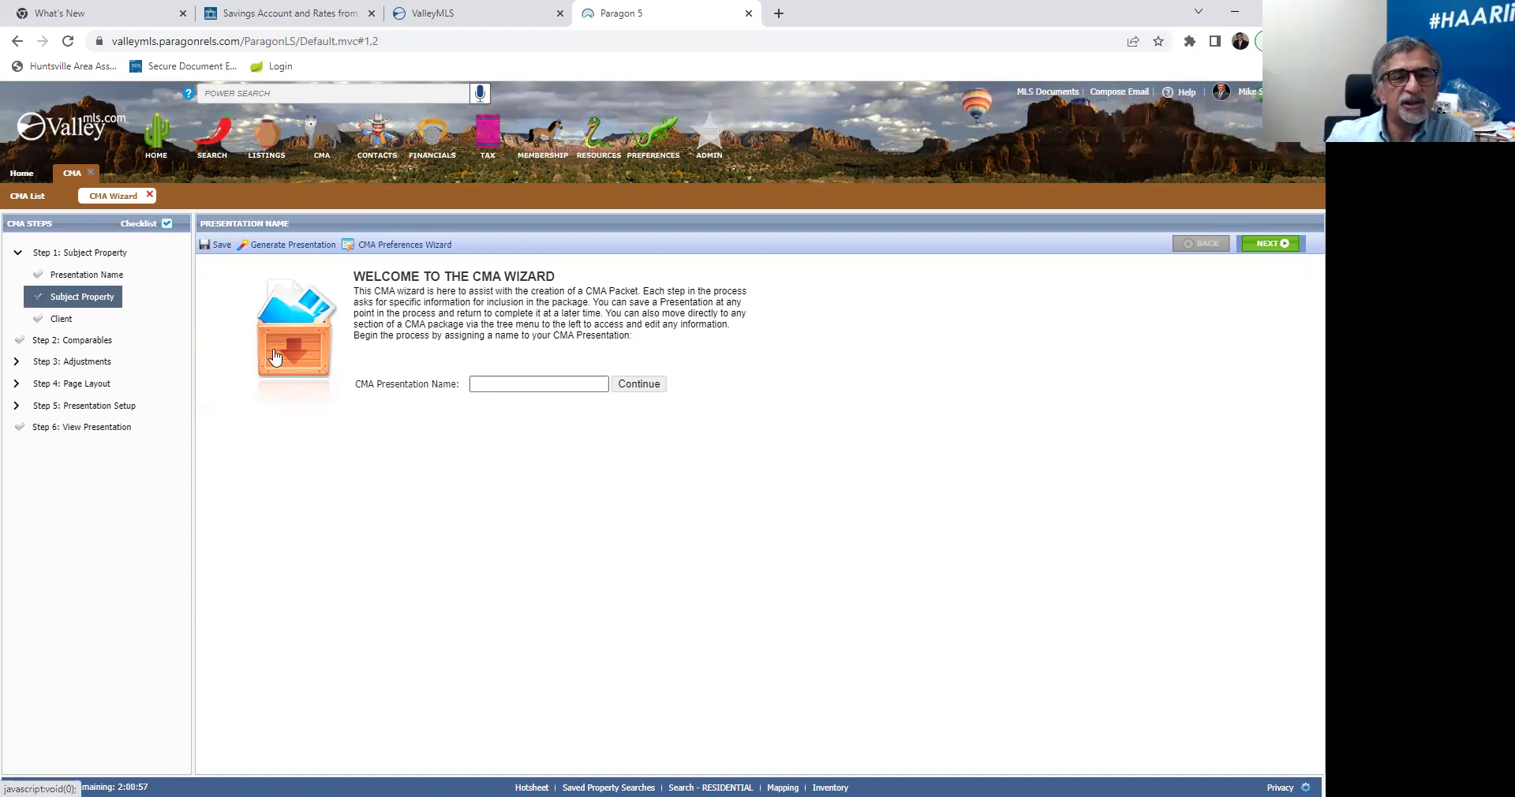
click(119, 275)
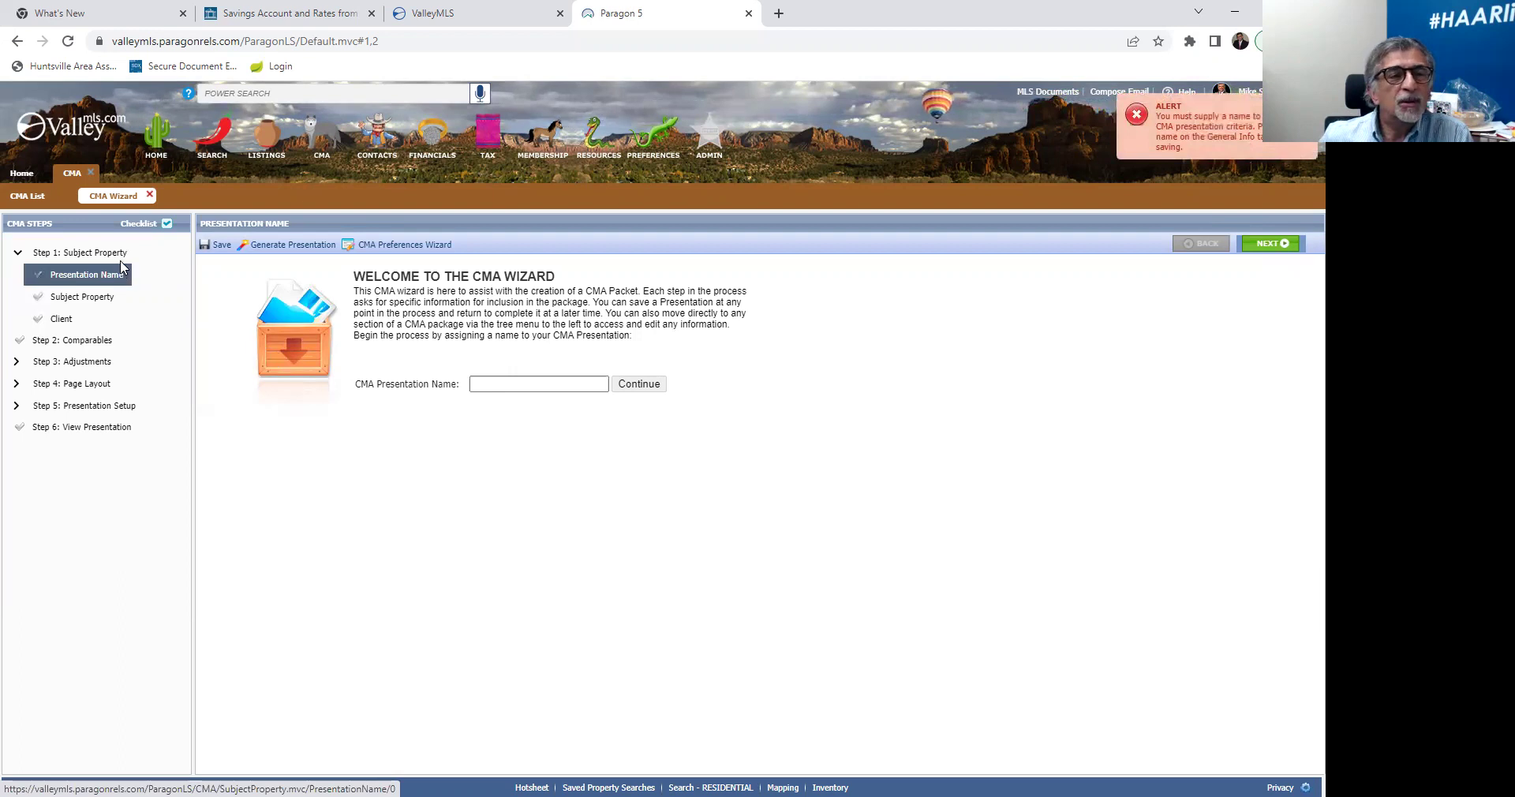
click(84, 254)
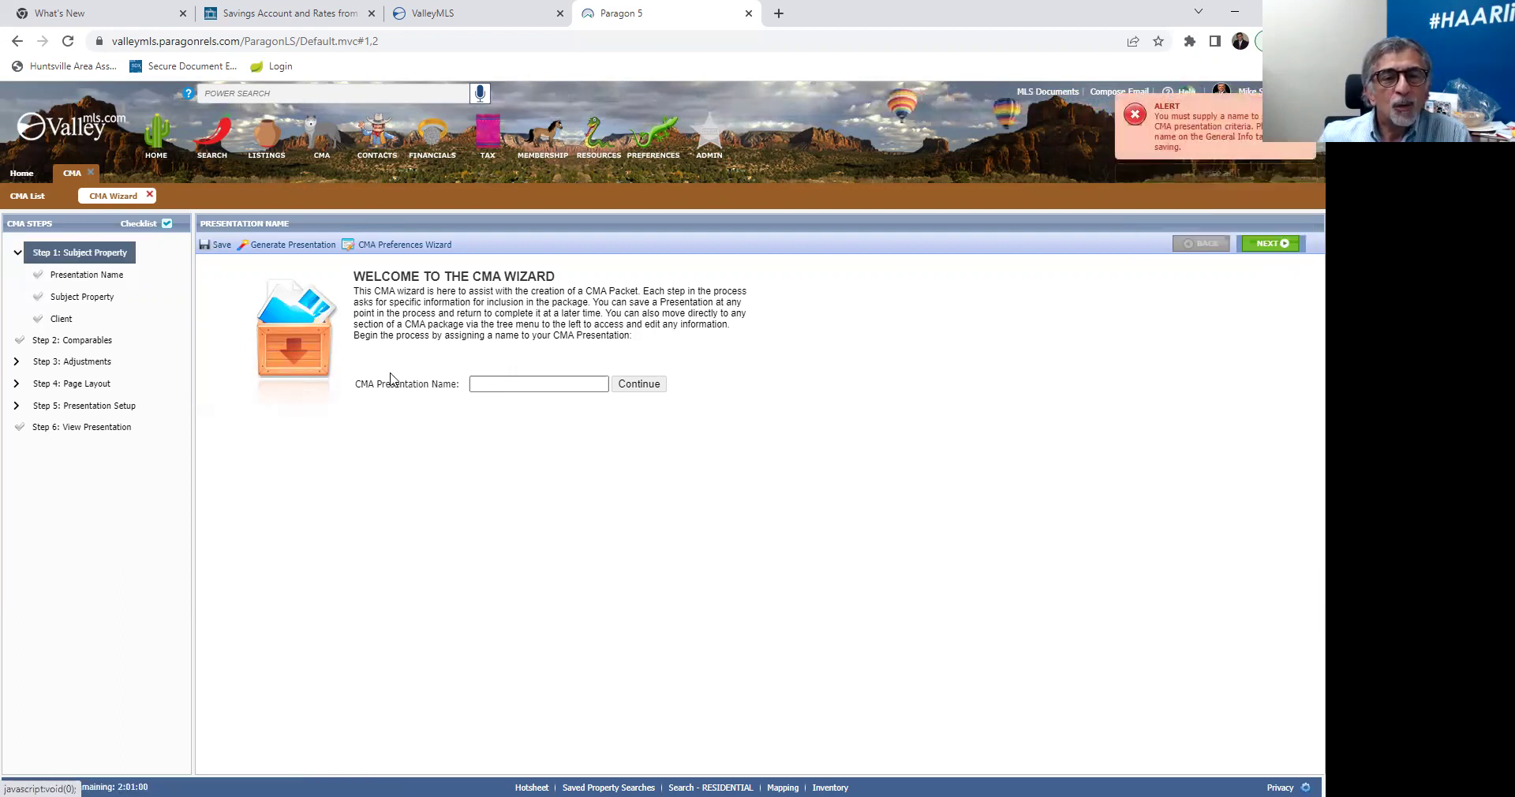
- Name the CMA presentation "Video" and continue to the subject property stage
click(490, 384)
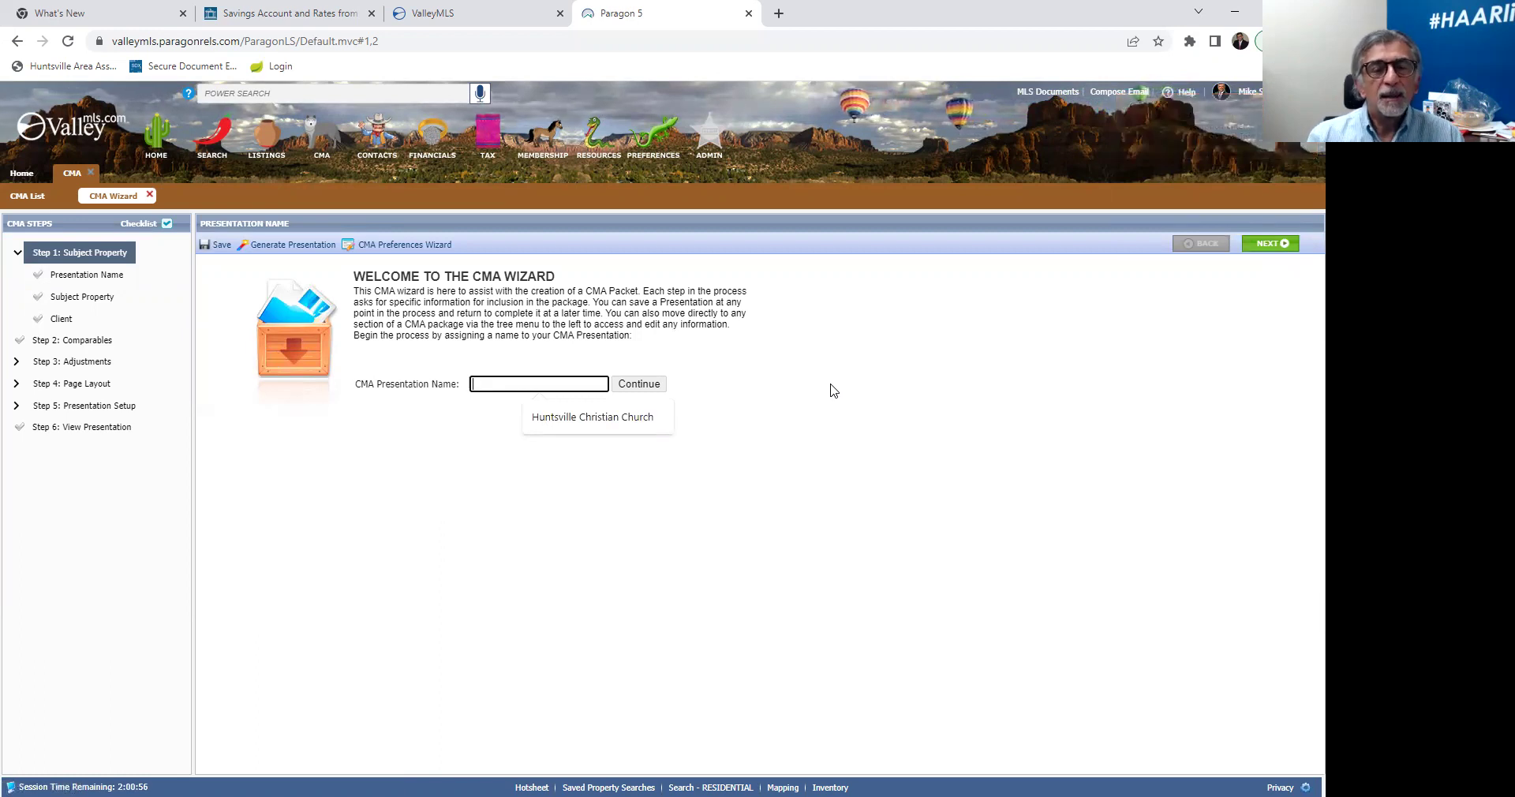
text(Tes)
key(BackSpace)
key(BackSpace)
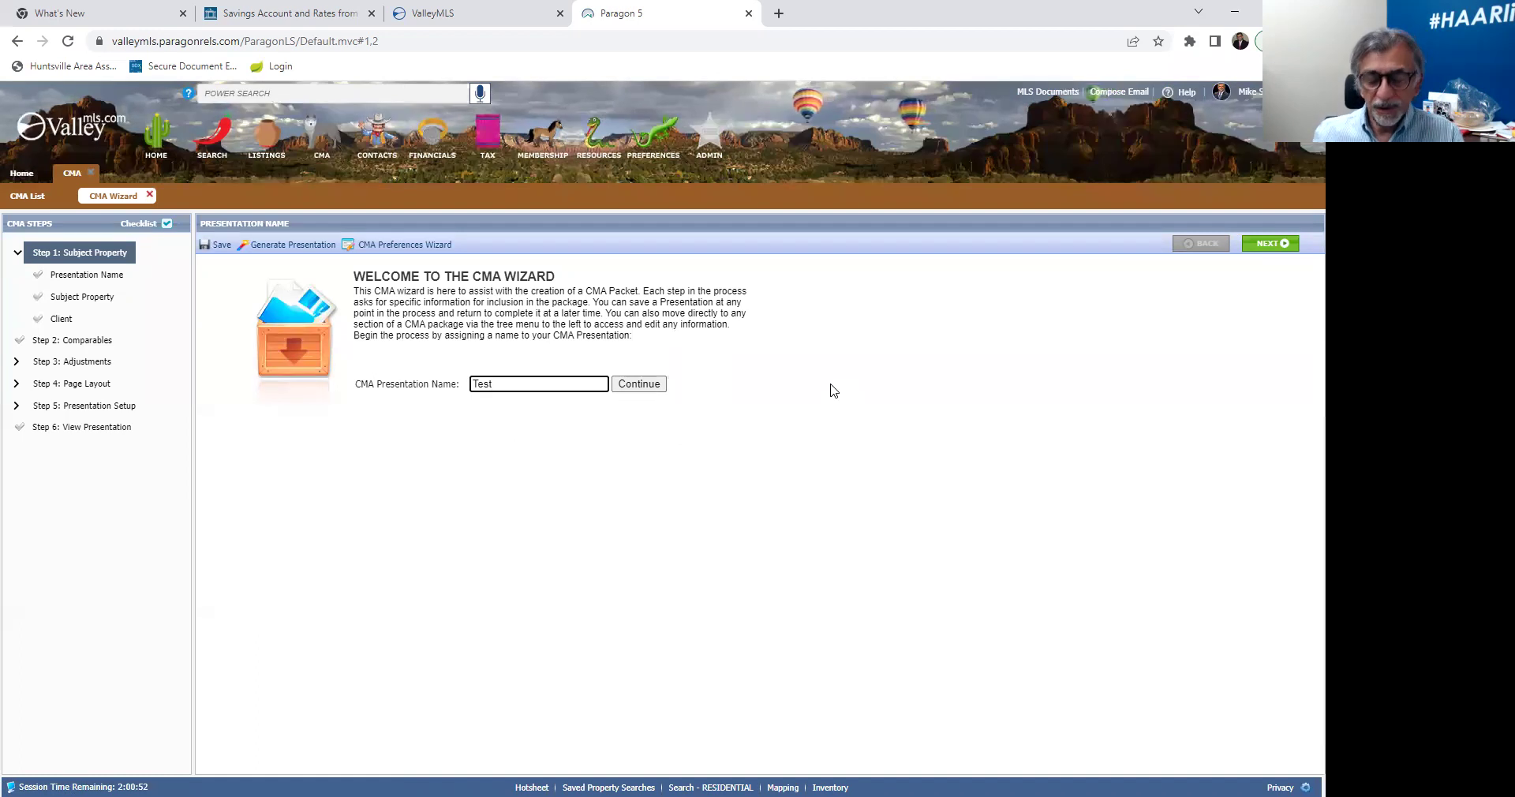
key(BackSpace)
text(V)
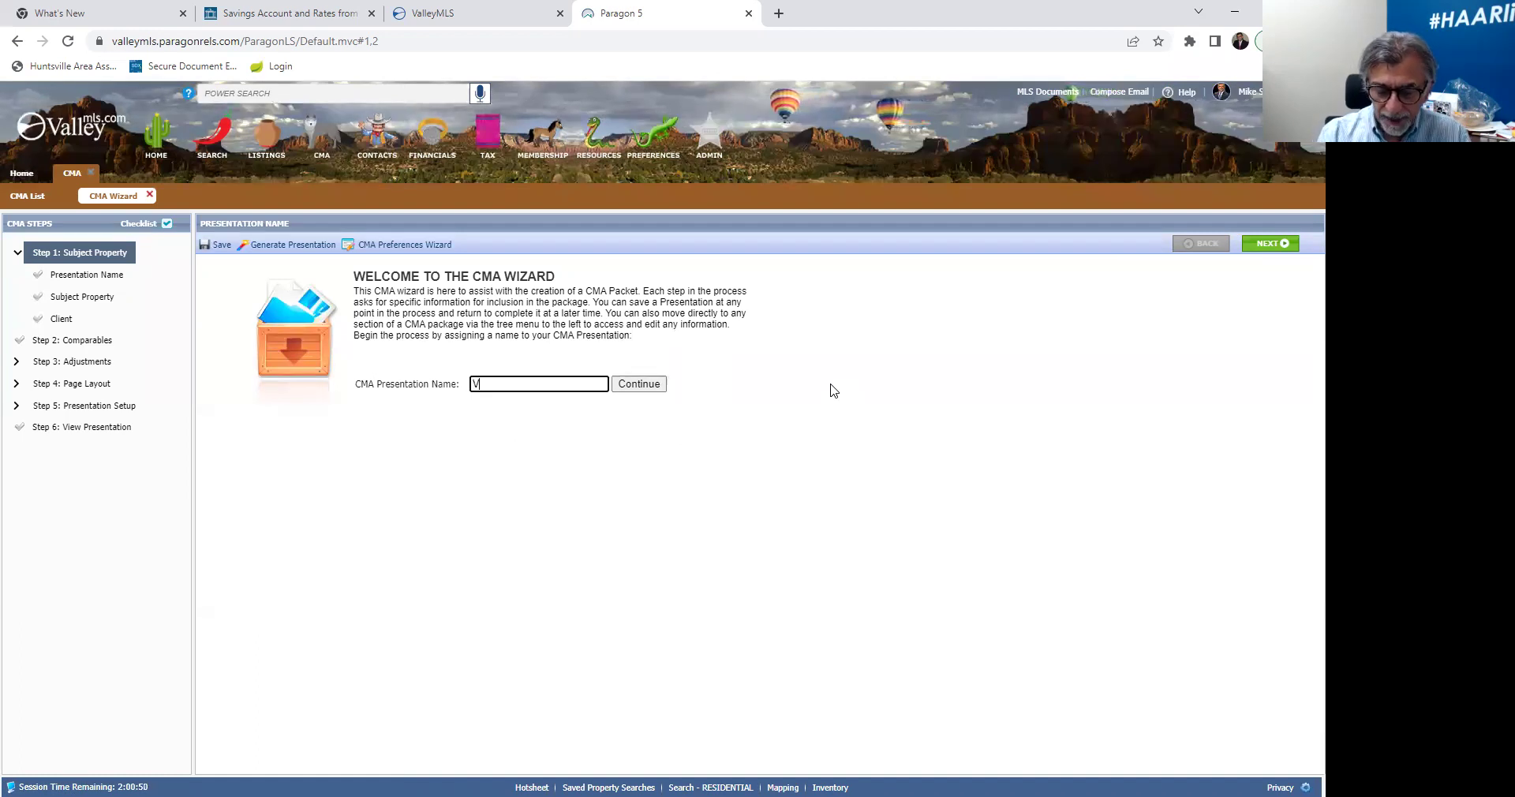
text(ideo)
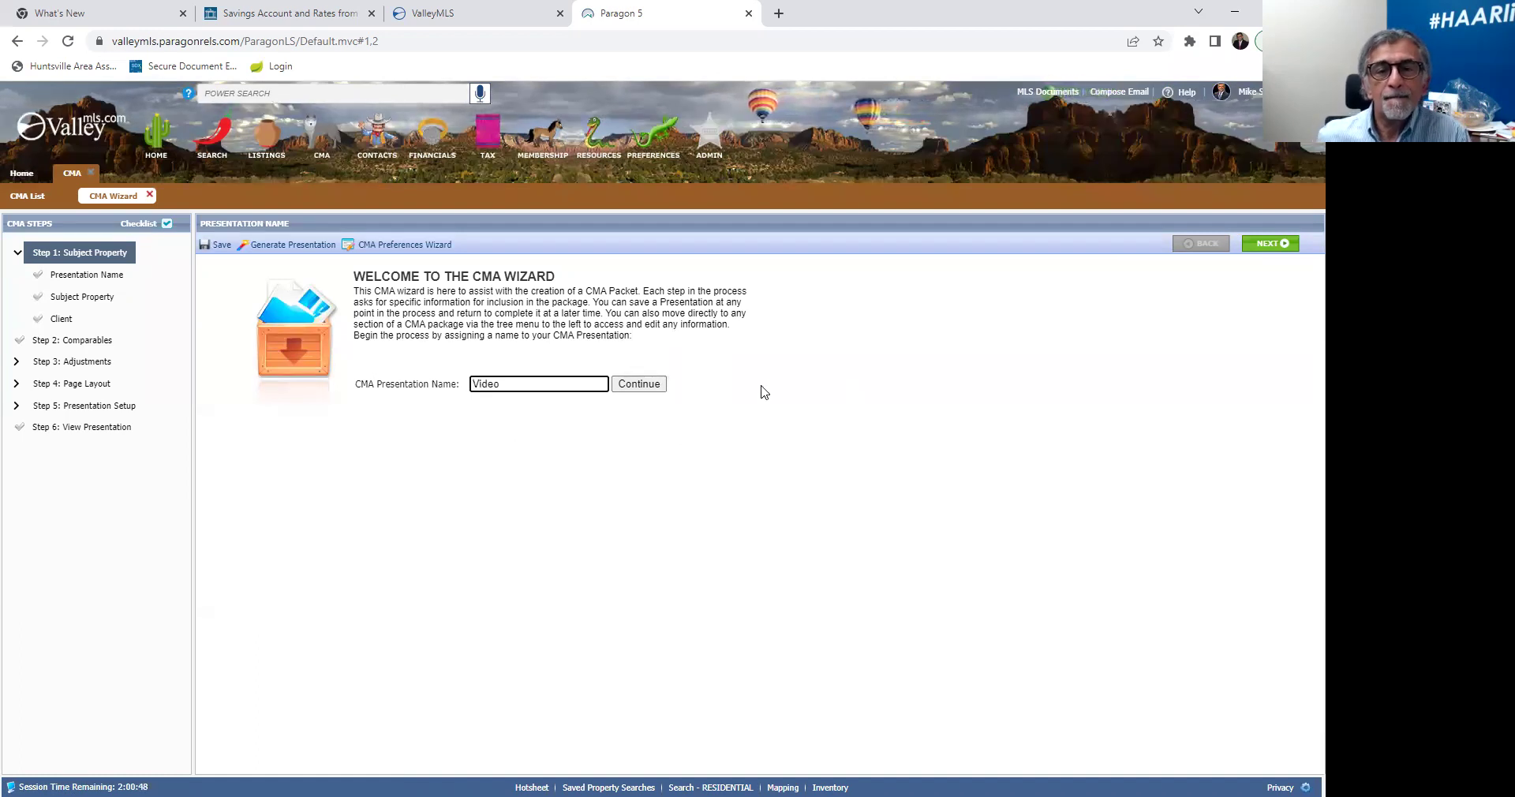
click(1278, 245)
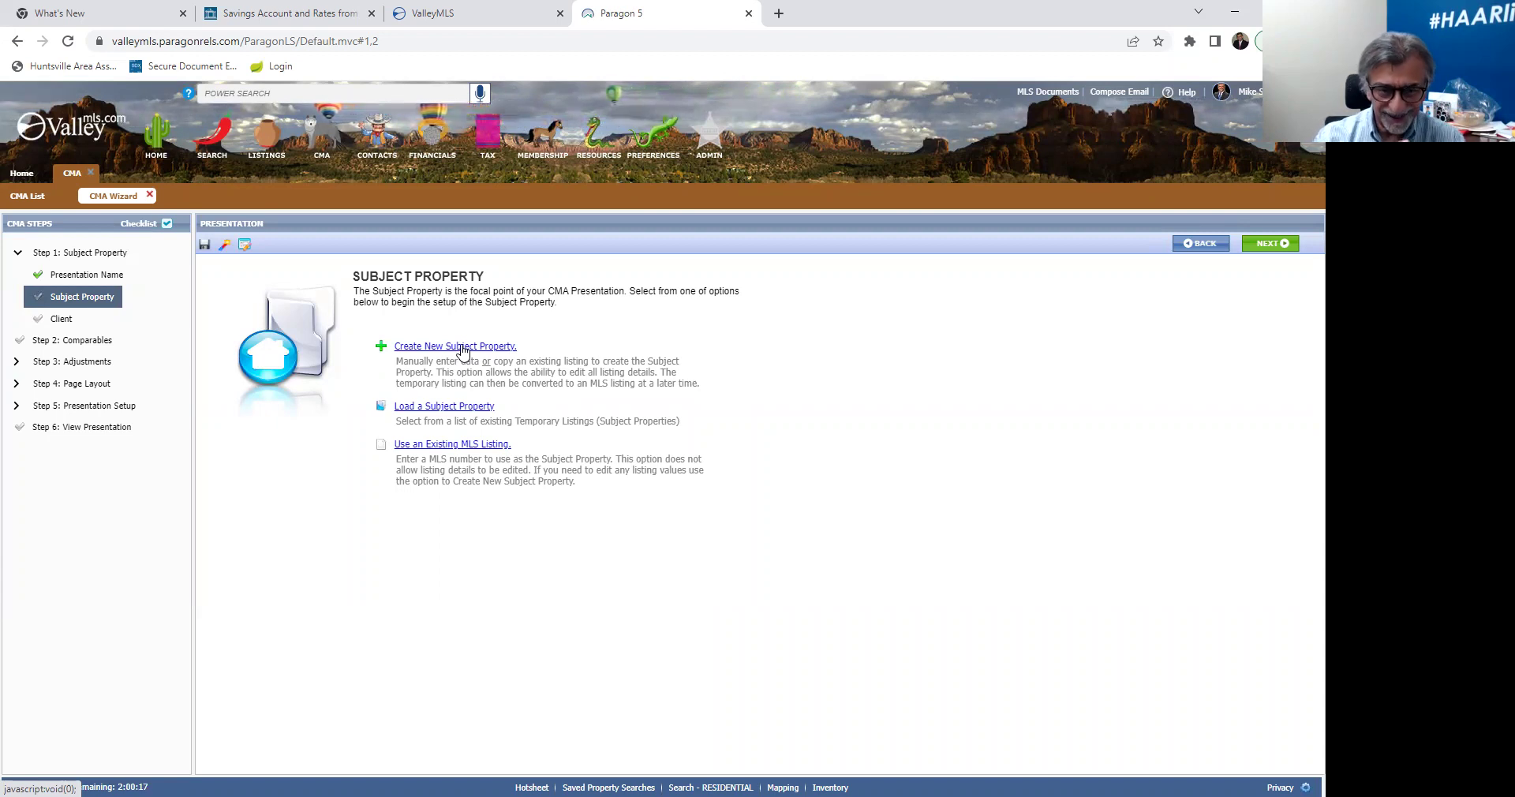
- Use the existing MLS listing 1800198 as the presentation's subject property
click(462, 445)
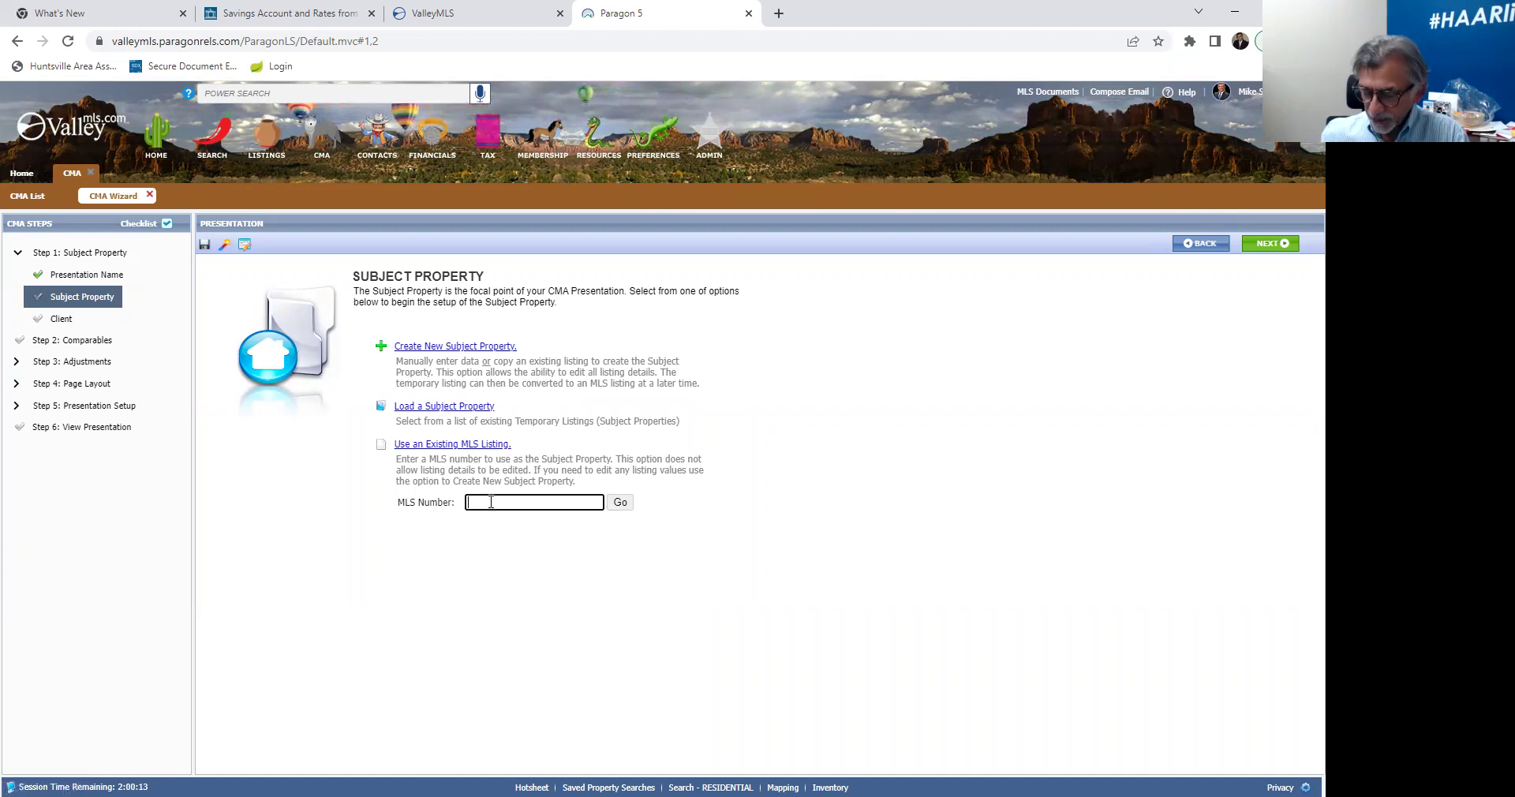
text(1800148)
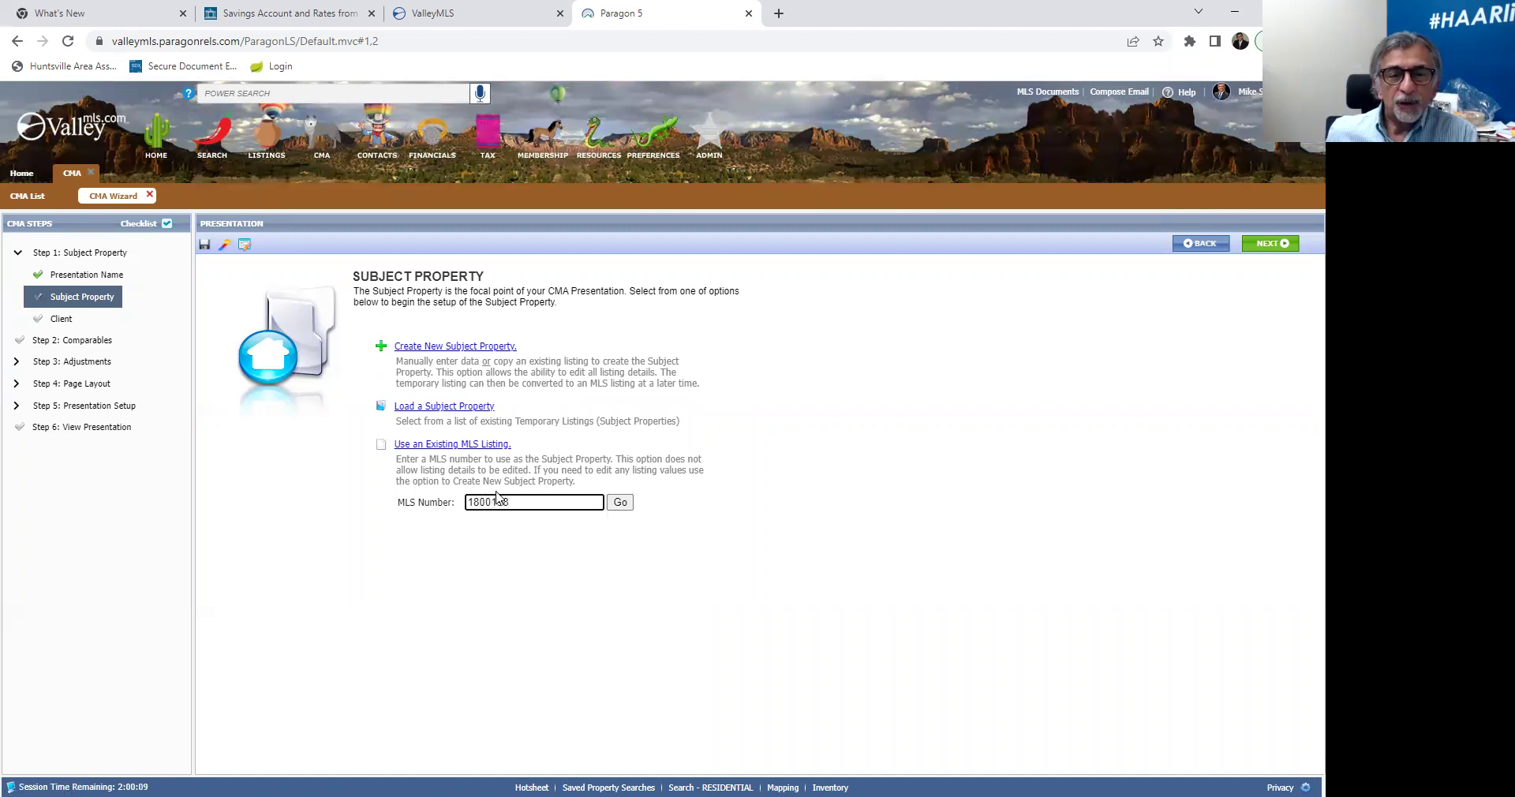
click(1269, 245)
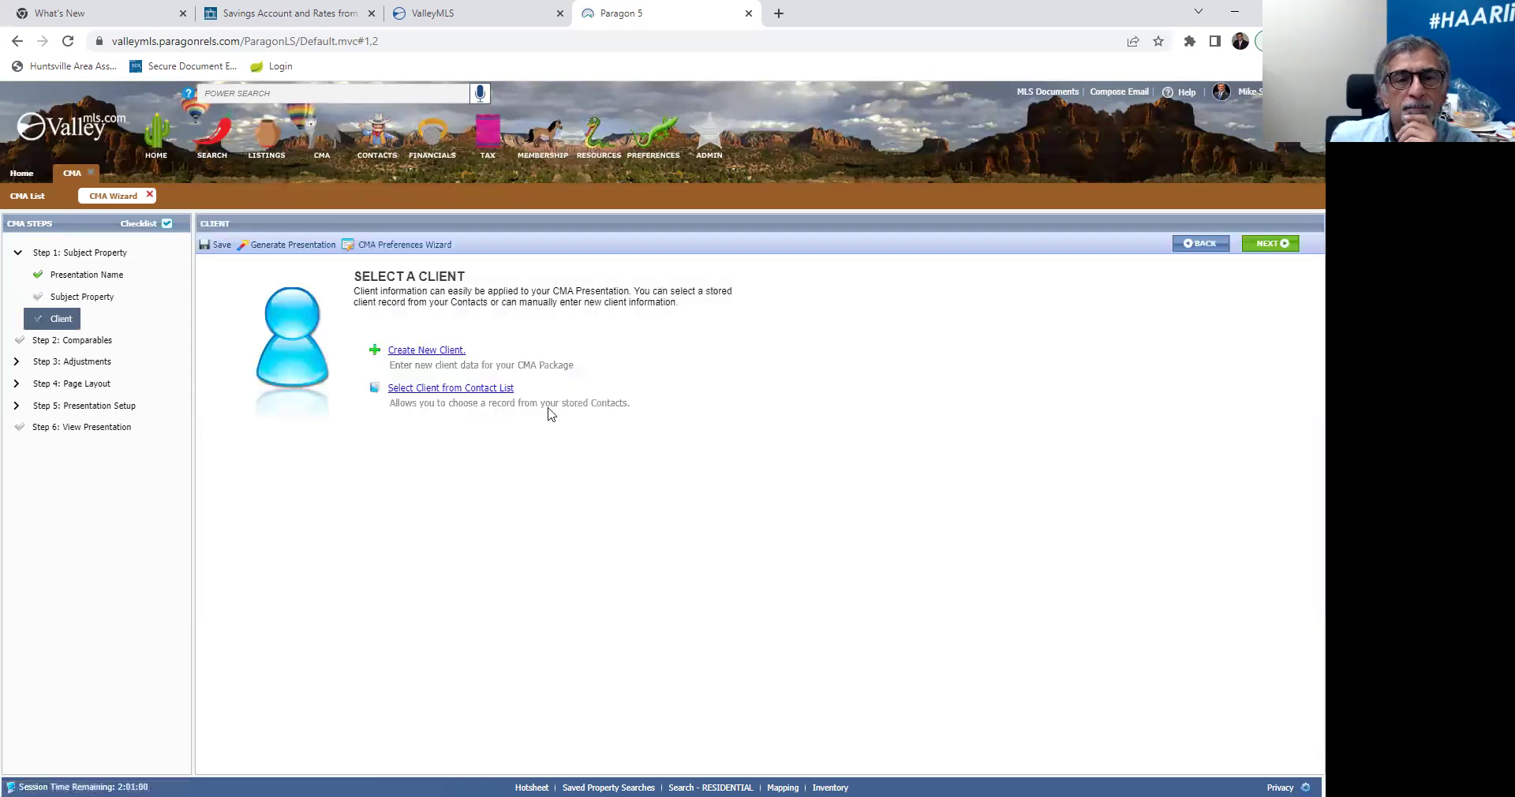
click(88, 302)
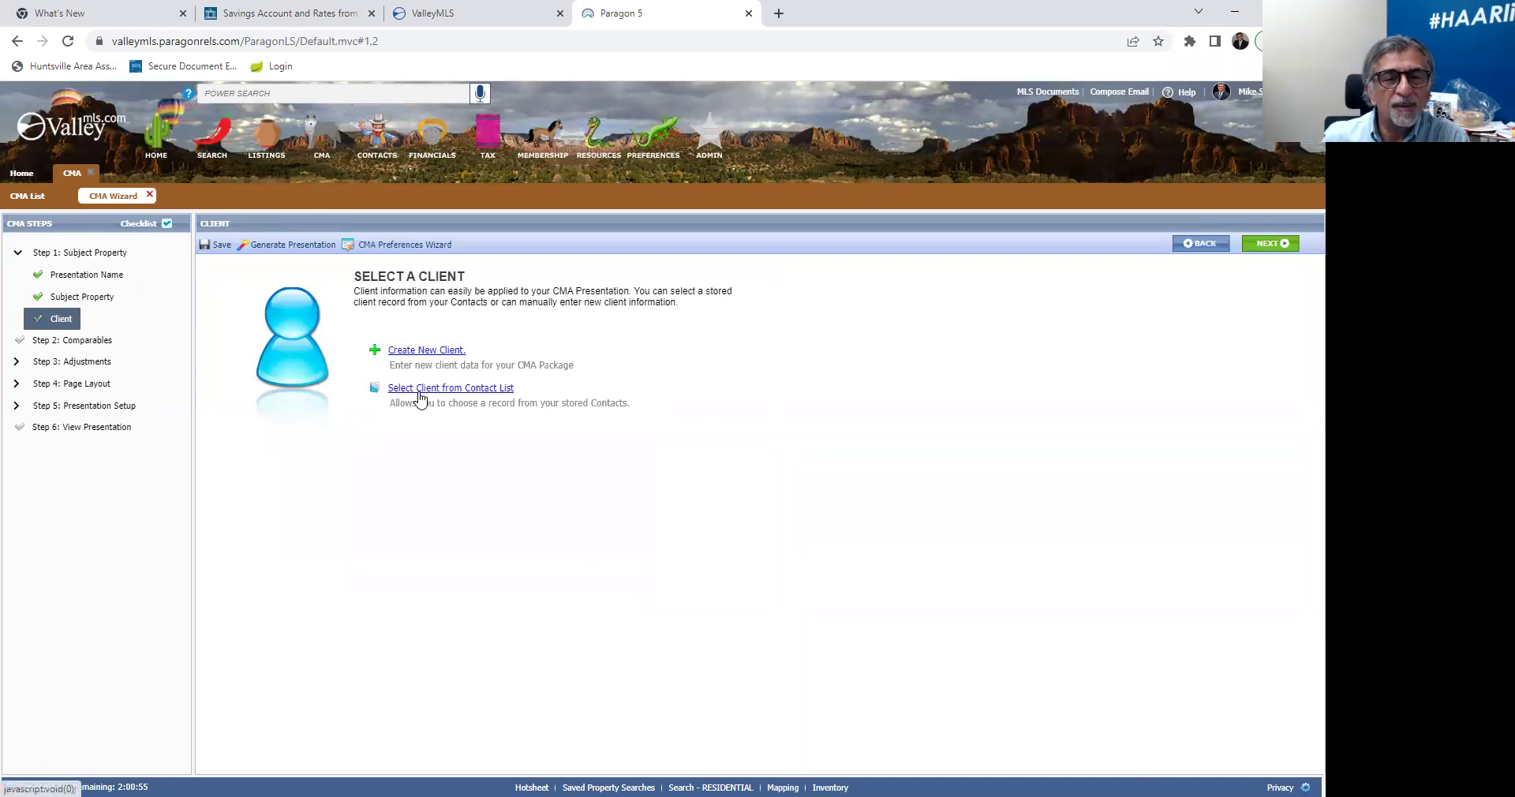
- Create a new client for the presentation and enter the client's first and last name
click(432, 355)
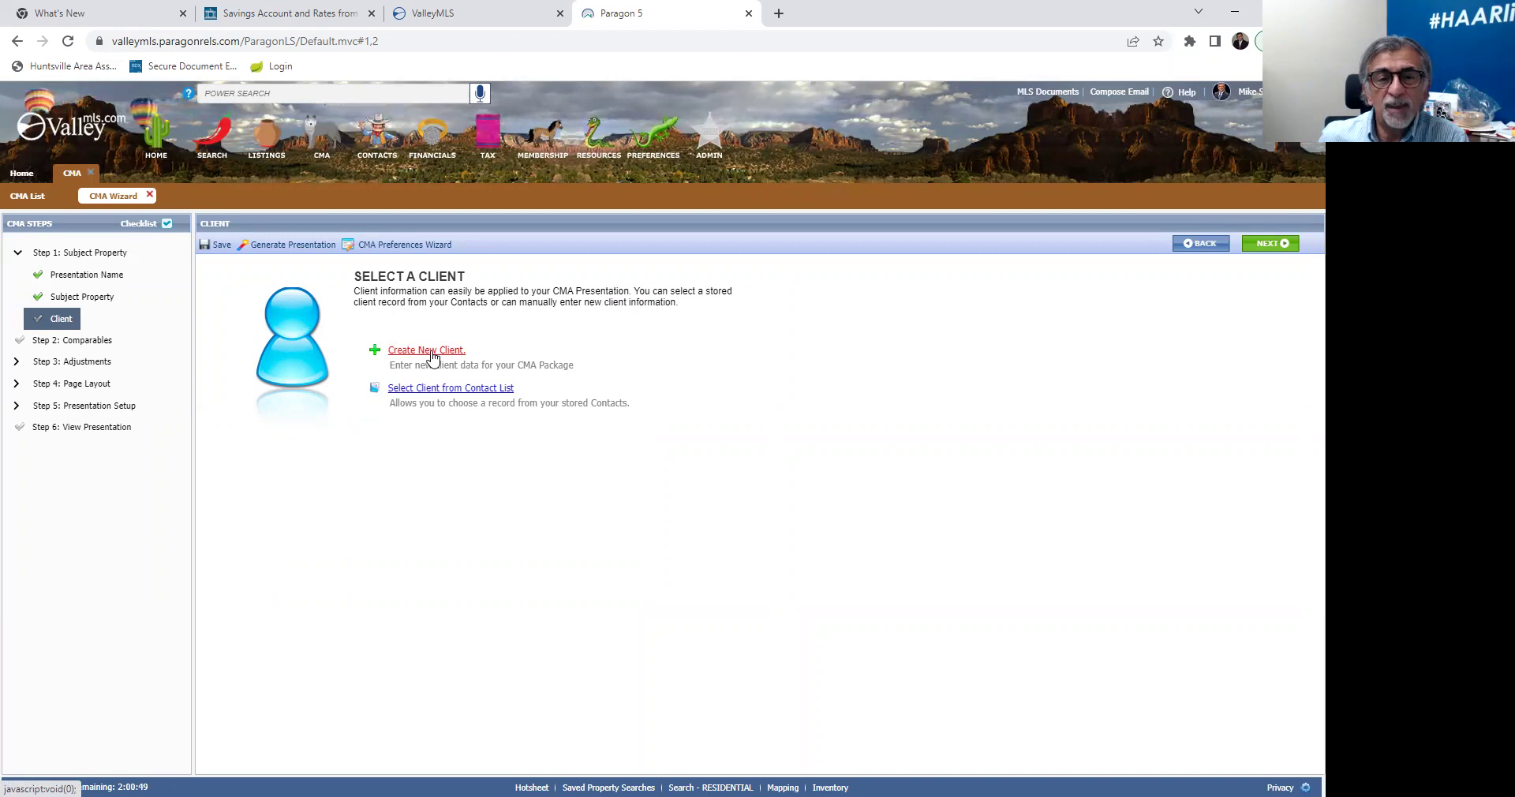
click(352, 322)
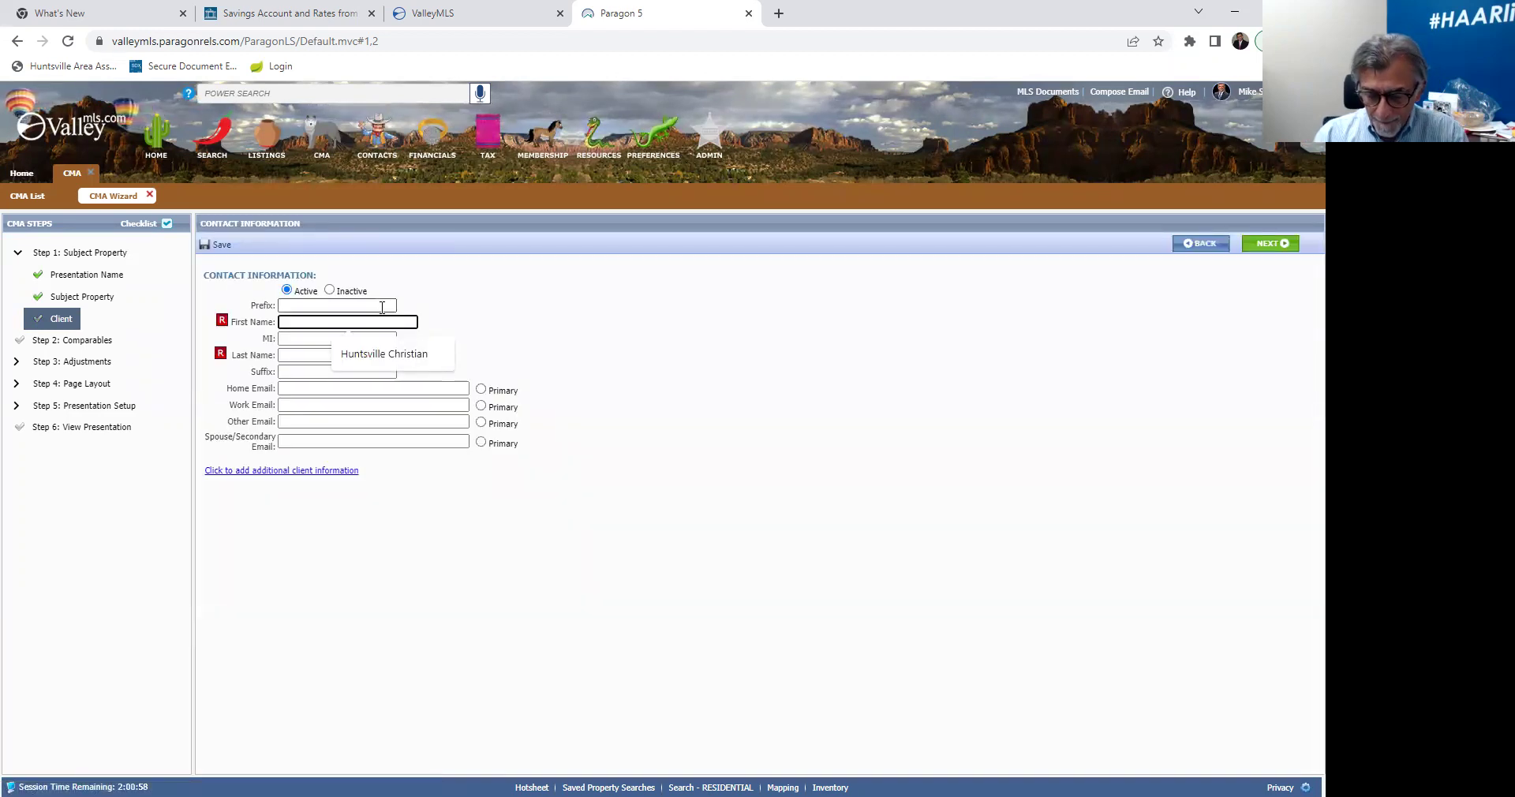
text(Johnathan)
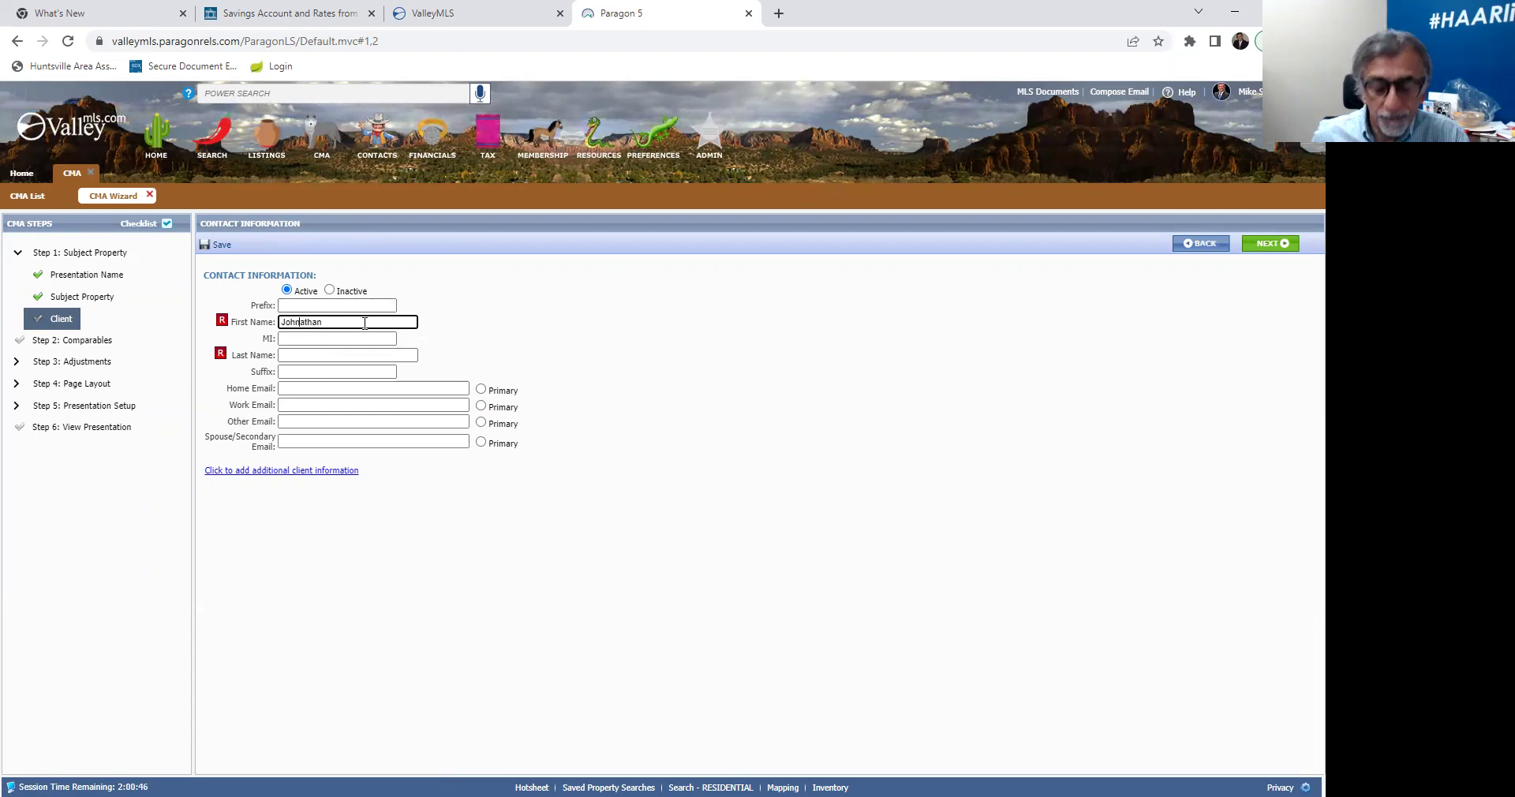
key(BackSpace)
key(BackSpace)
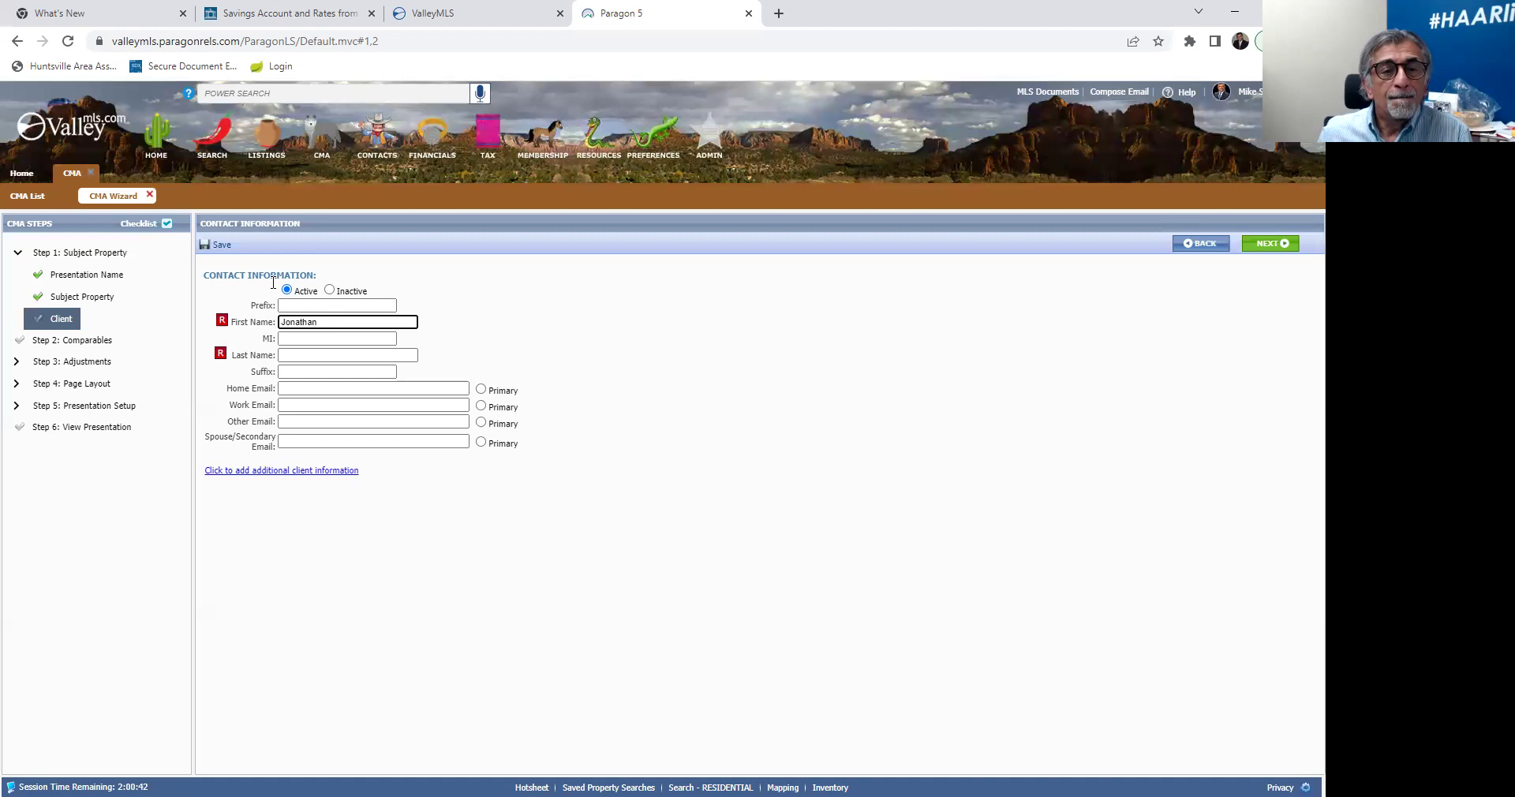
click(313, 359)
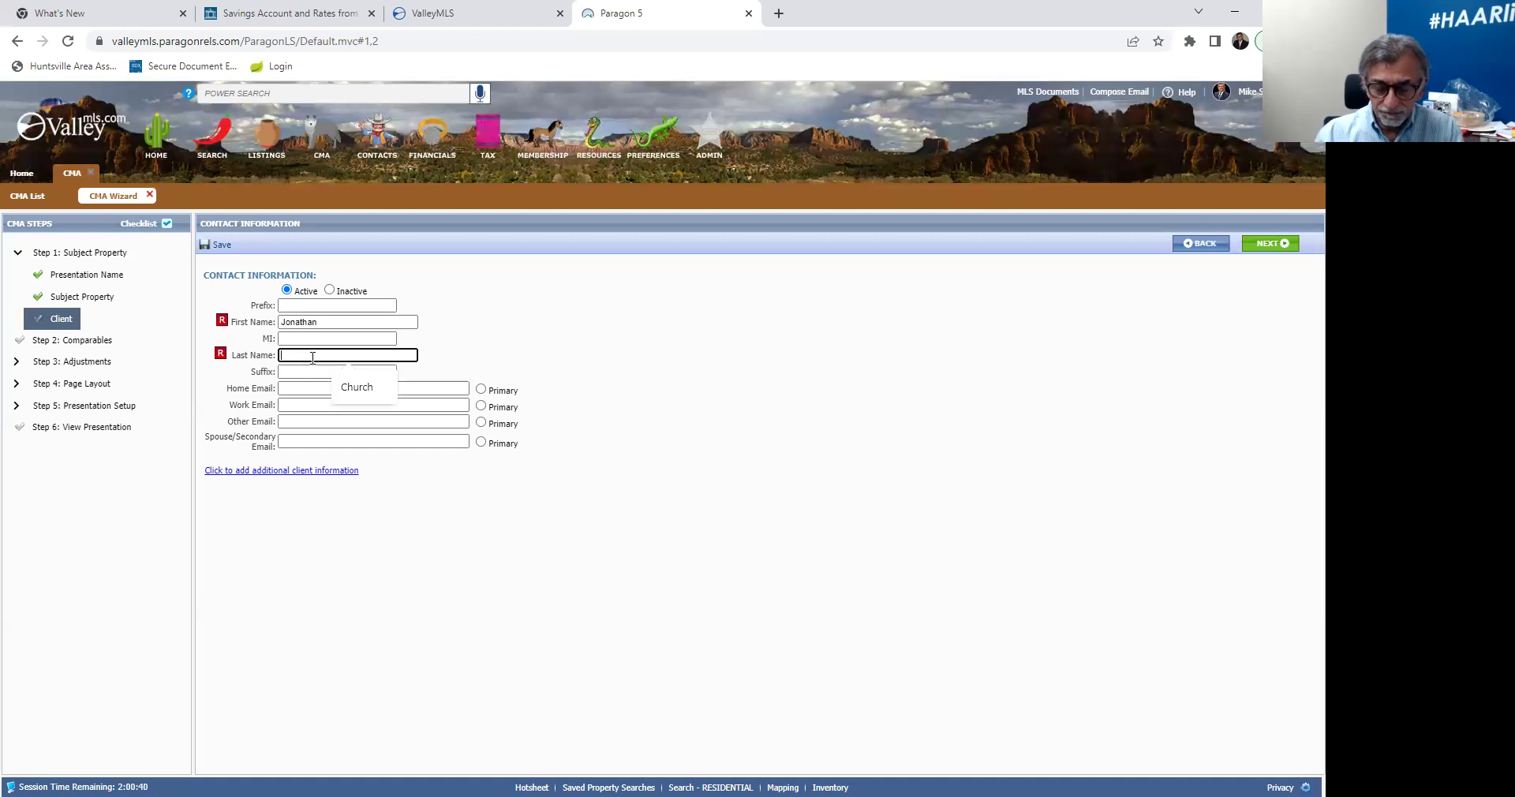
text(Doe)
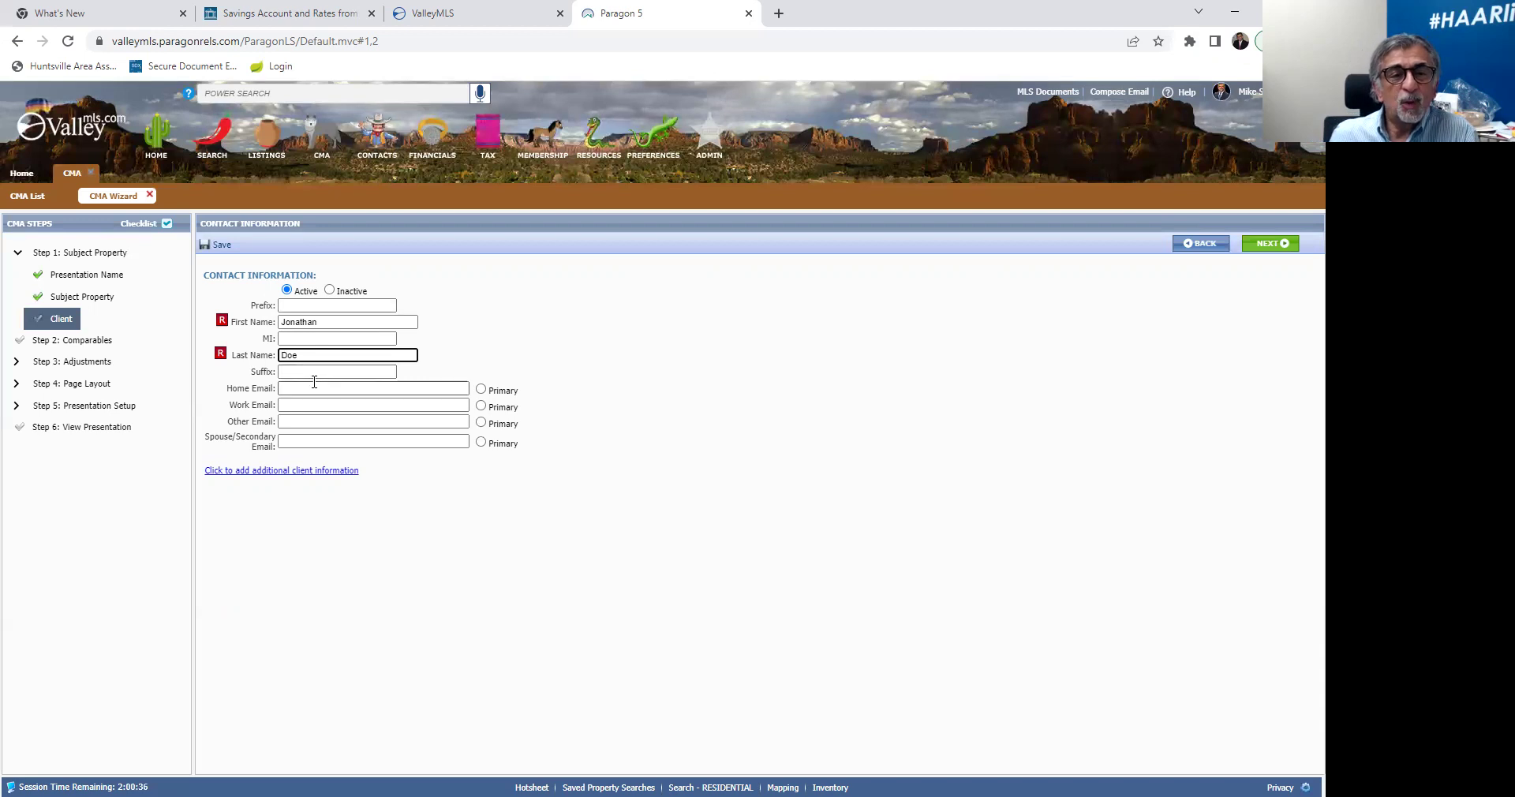
- Fill in the client's home e-mail and continue to the comparables stage
click(314, 389)
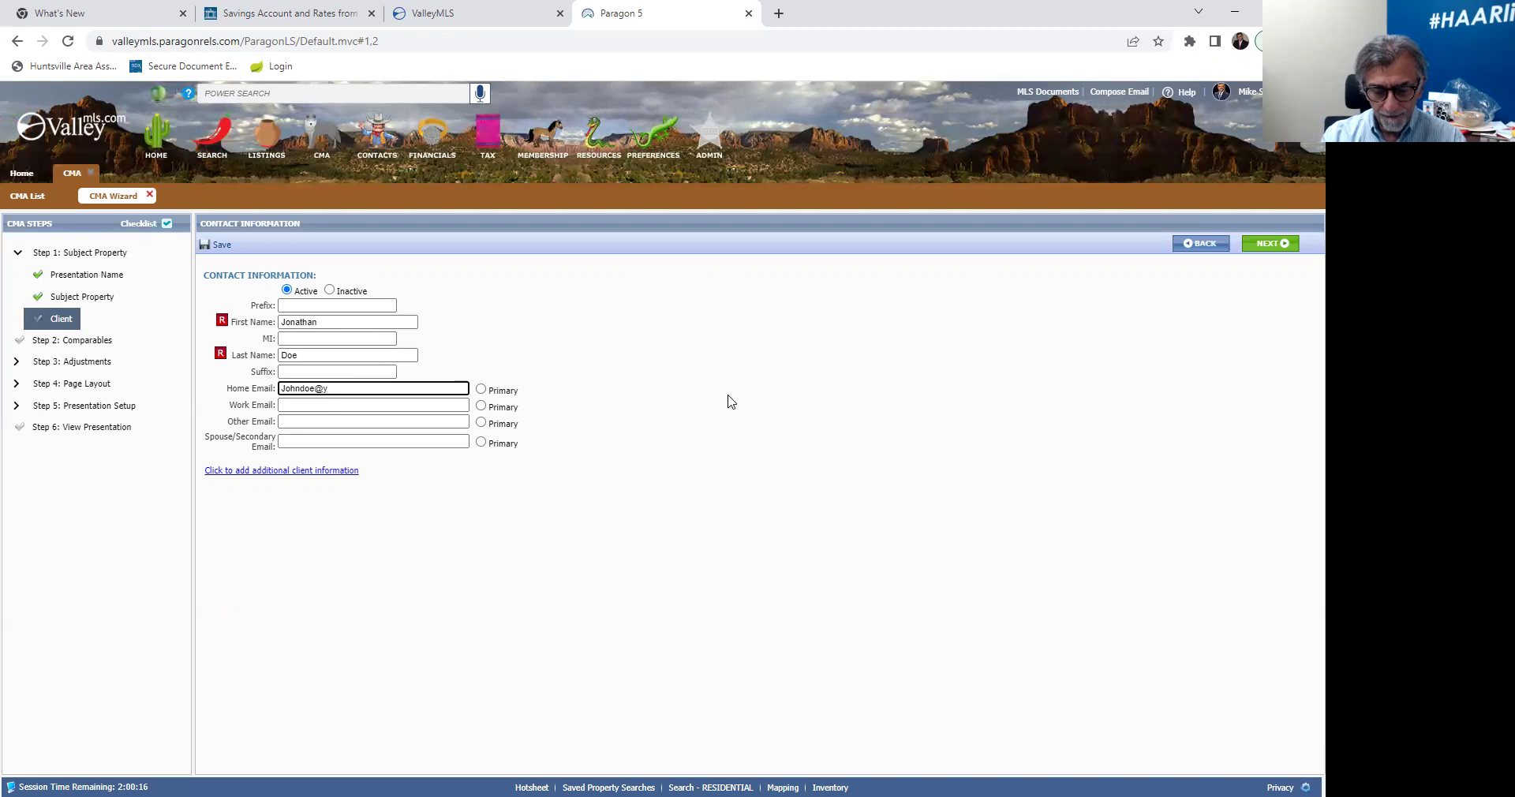
text(ippee.com)
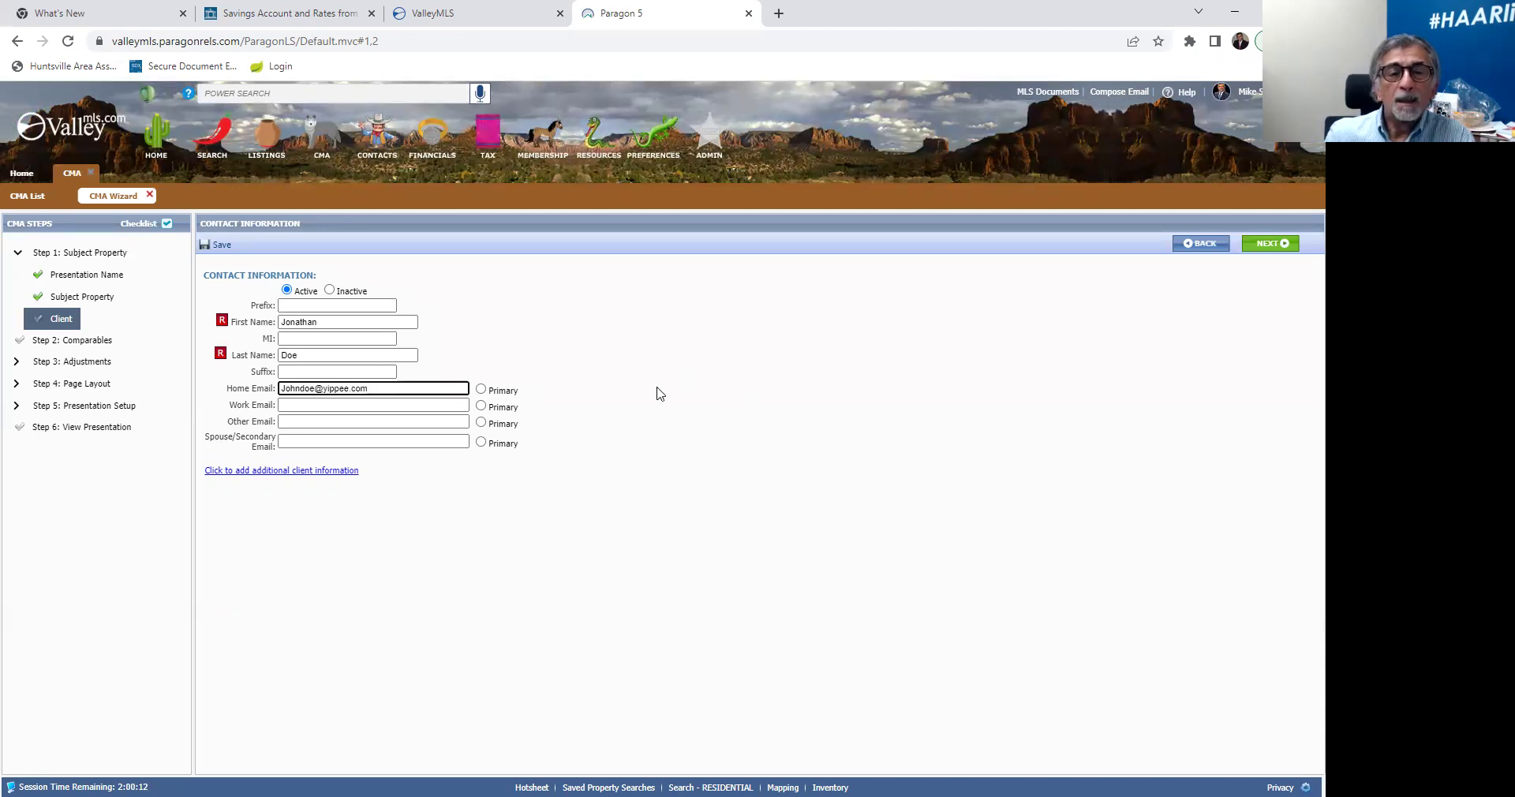
click(554, 371)
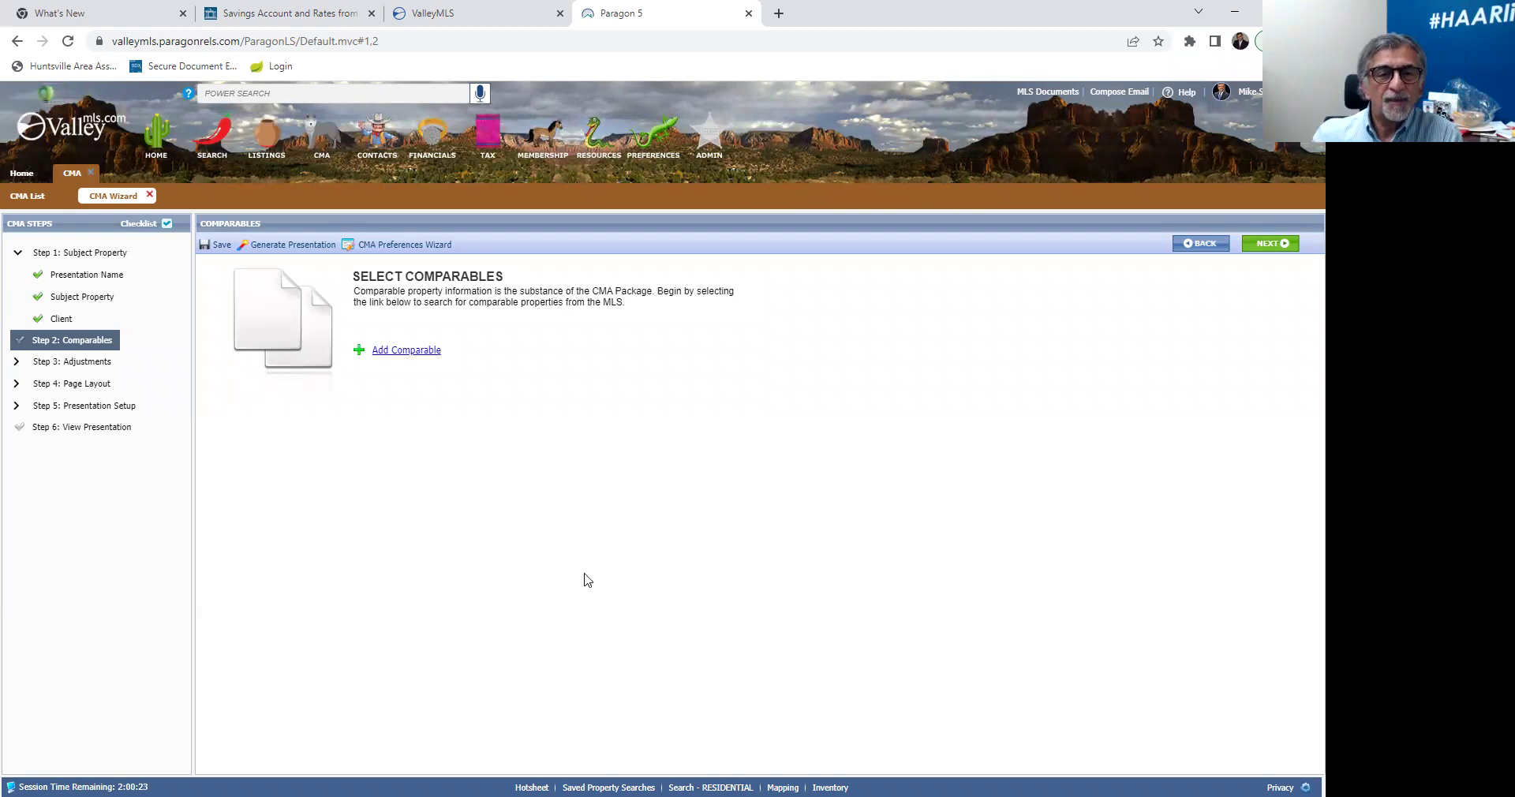
- Start adding comparables from a residential search and review the subject property's details, leaving them minimized
click(402, 352)
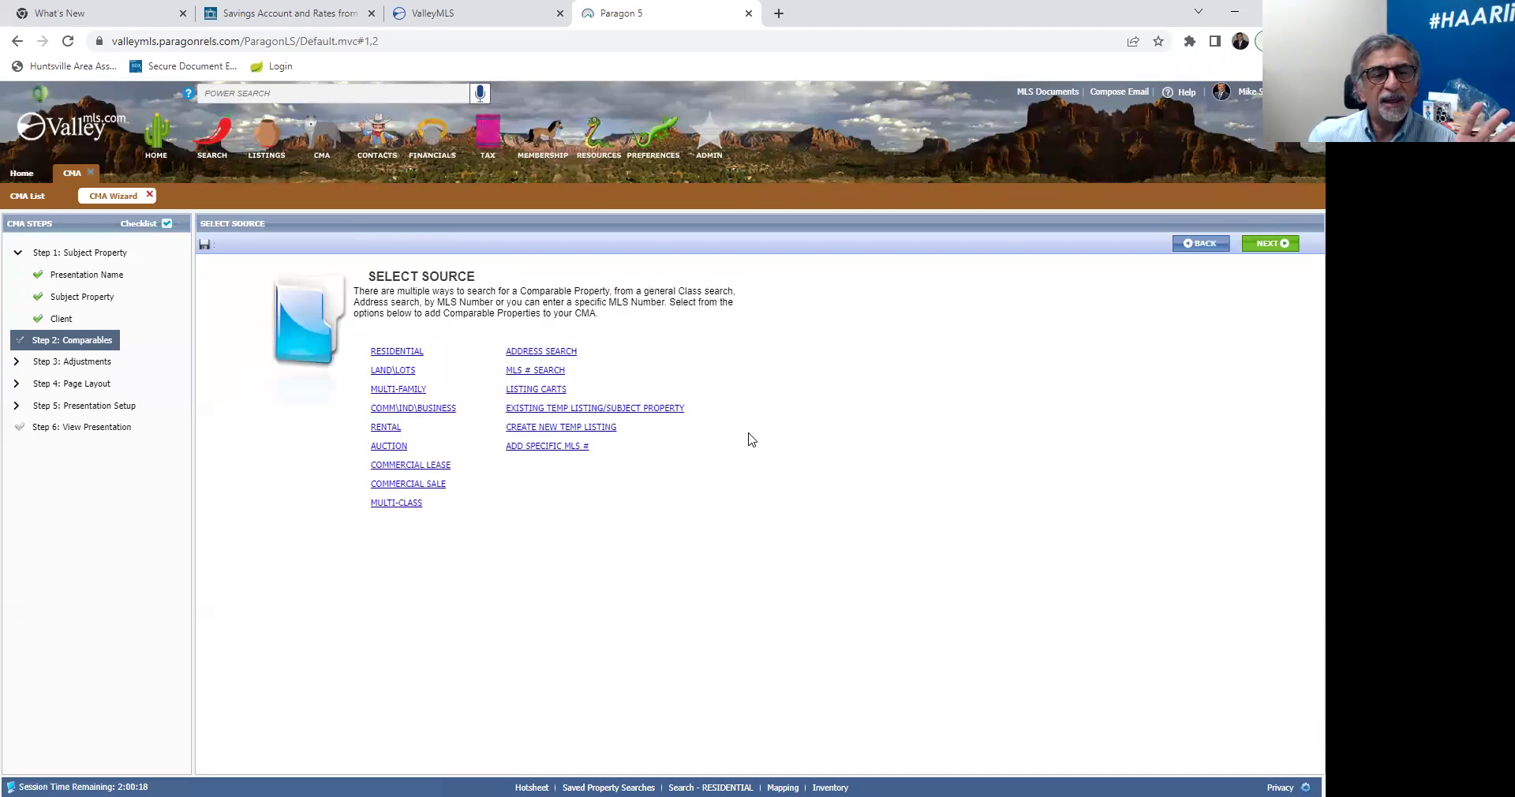
click(412, 354)
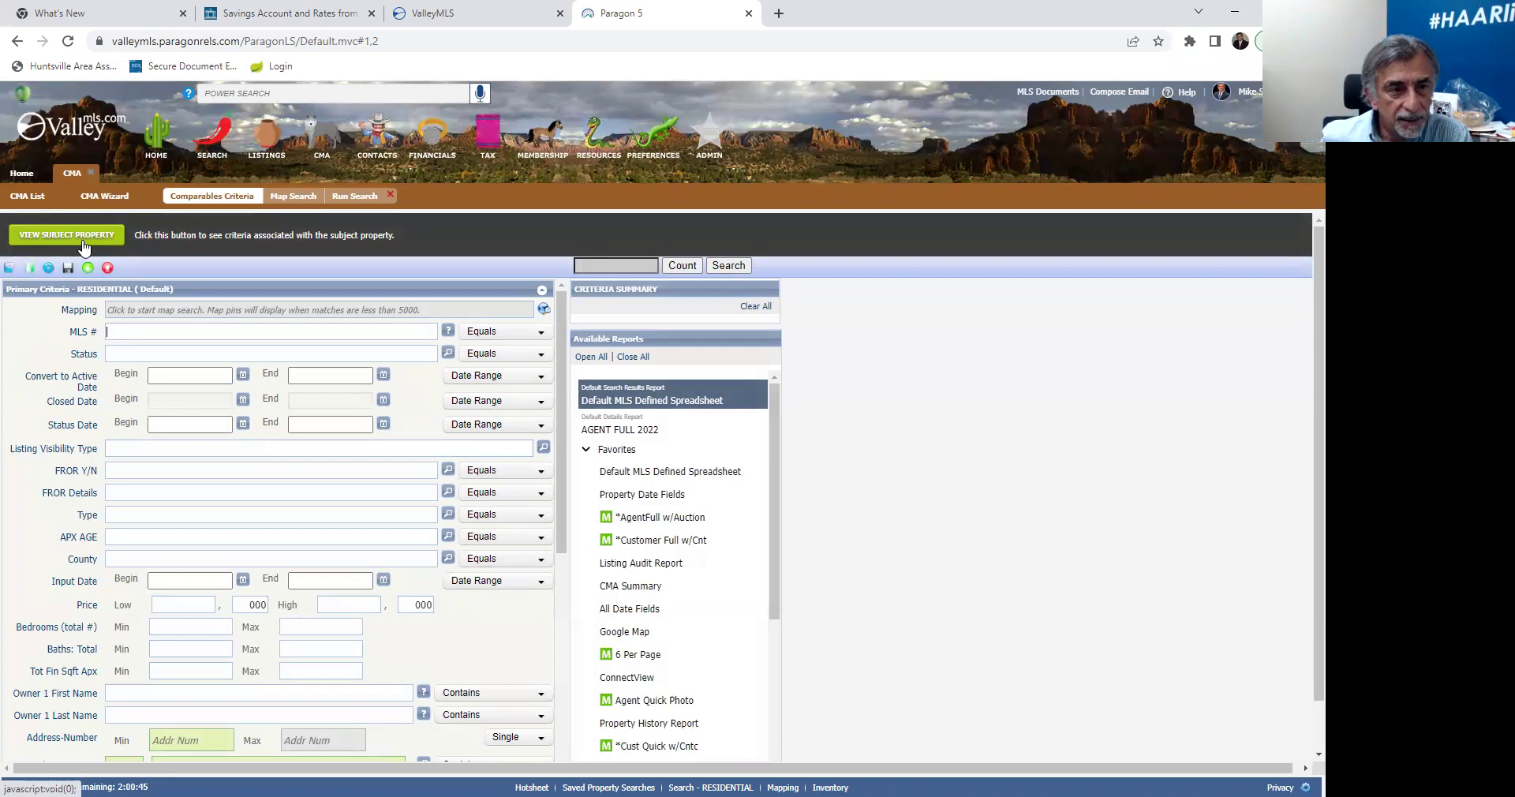
click(82, 244)
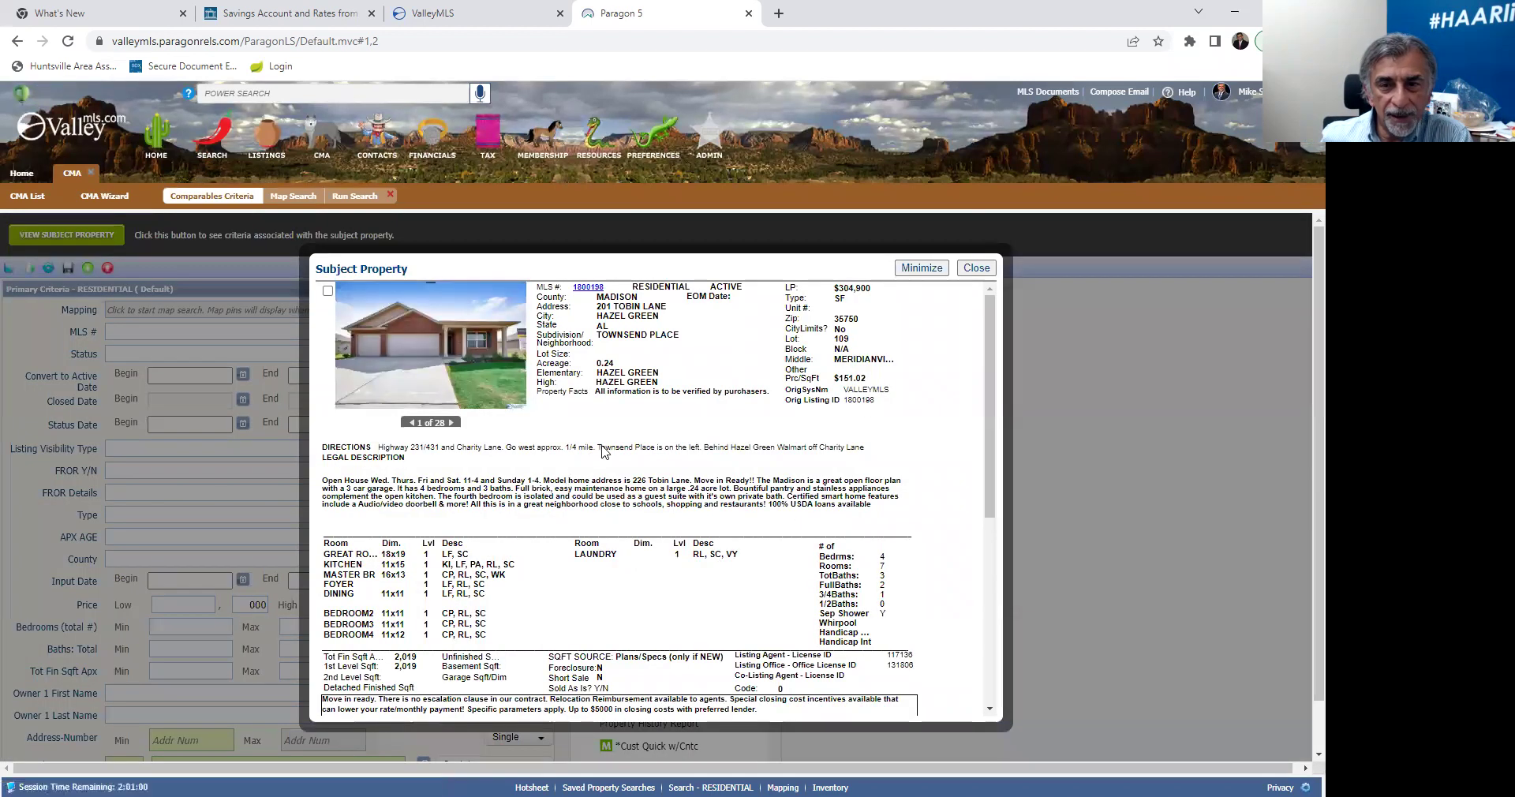
click(922, 268)
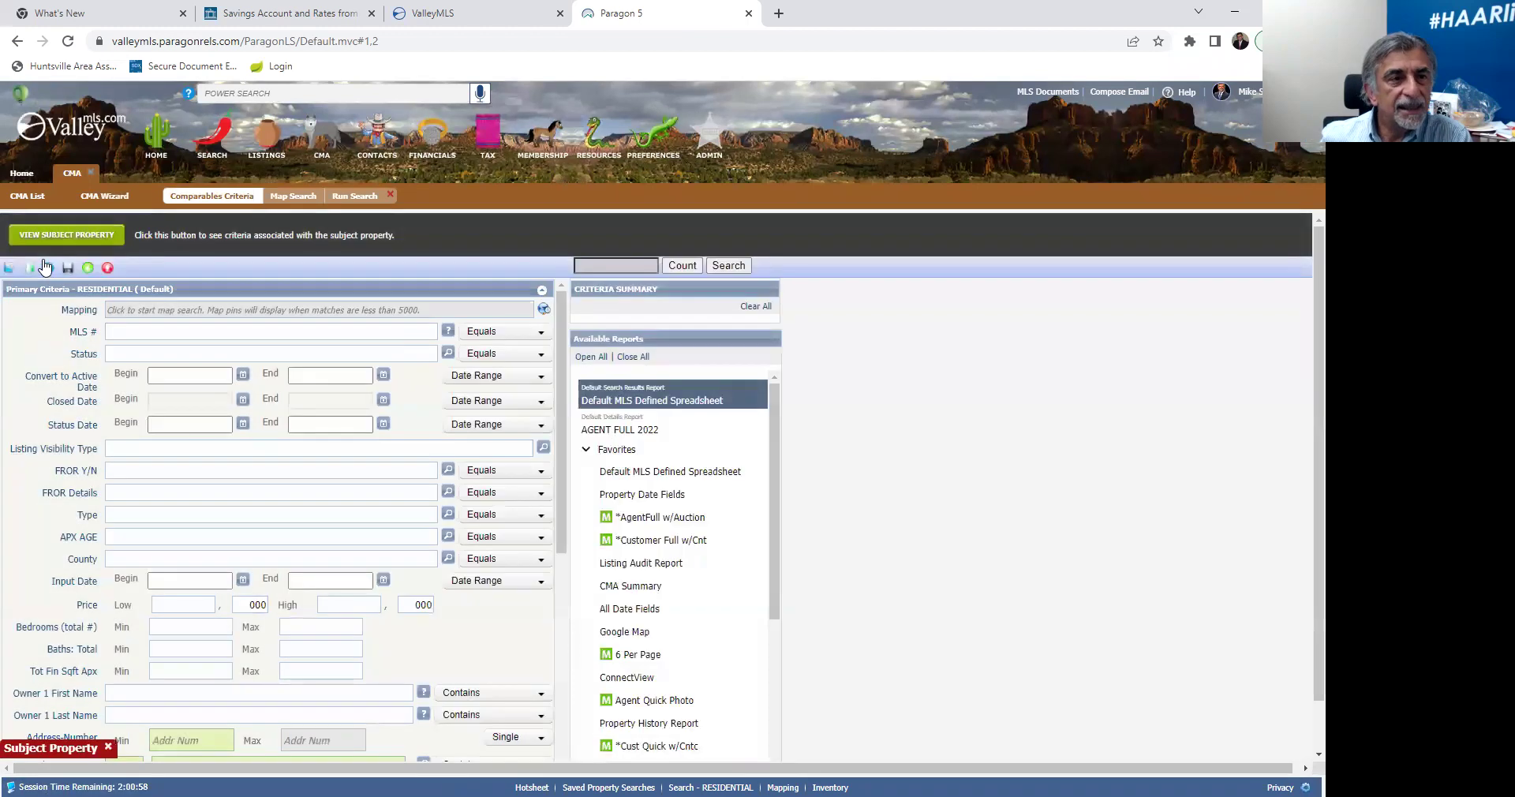
click(57, 239)
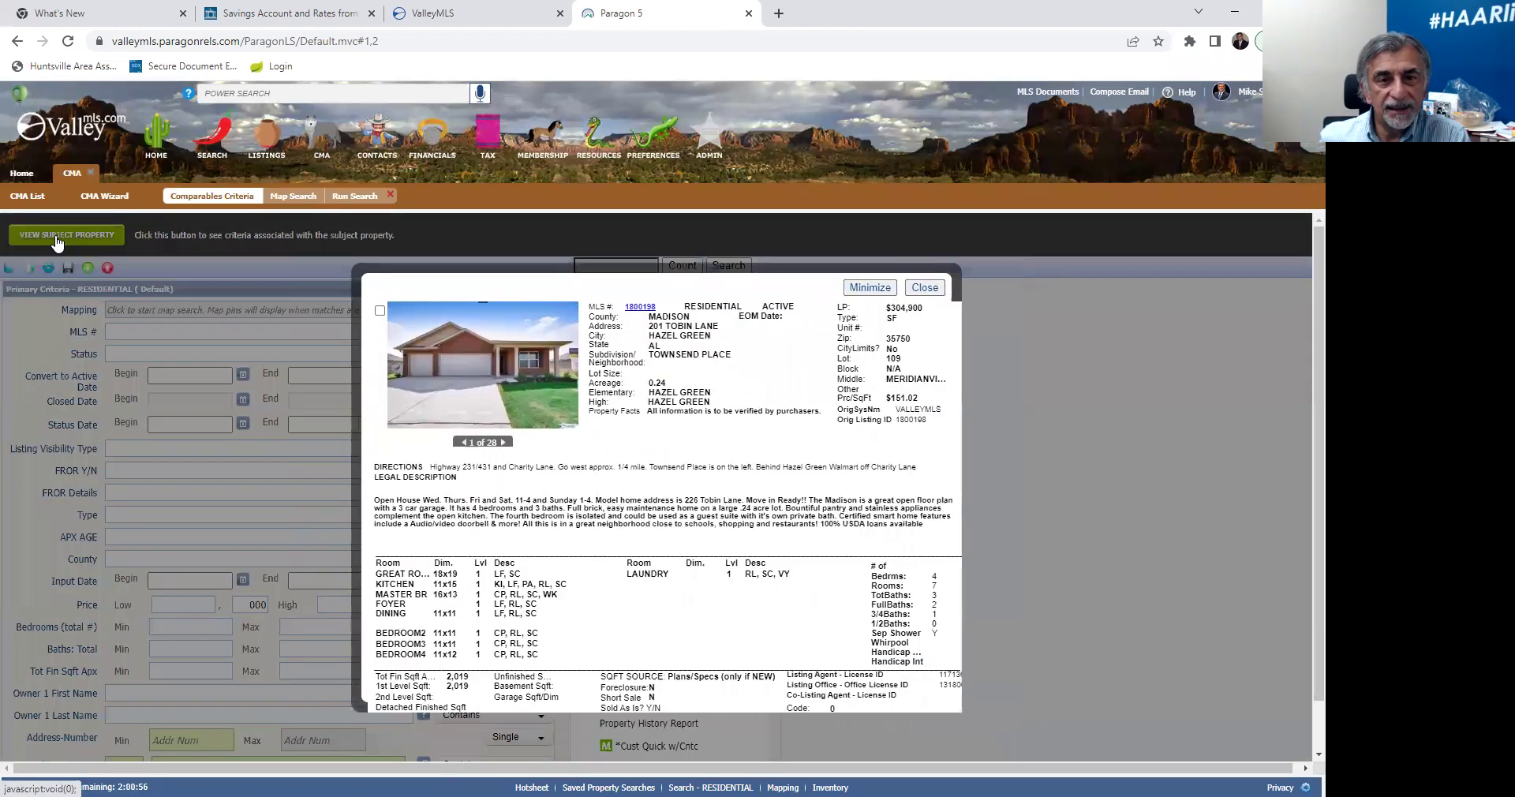
click(922, 267)
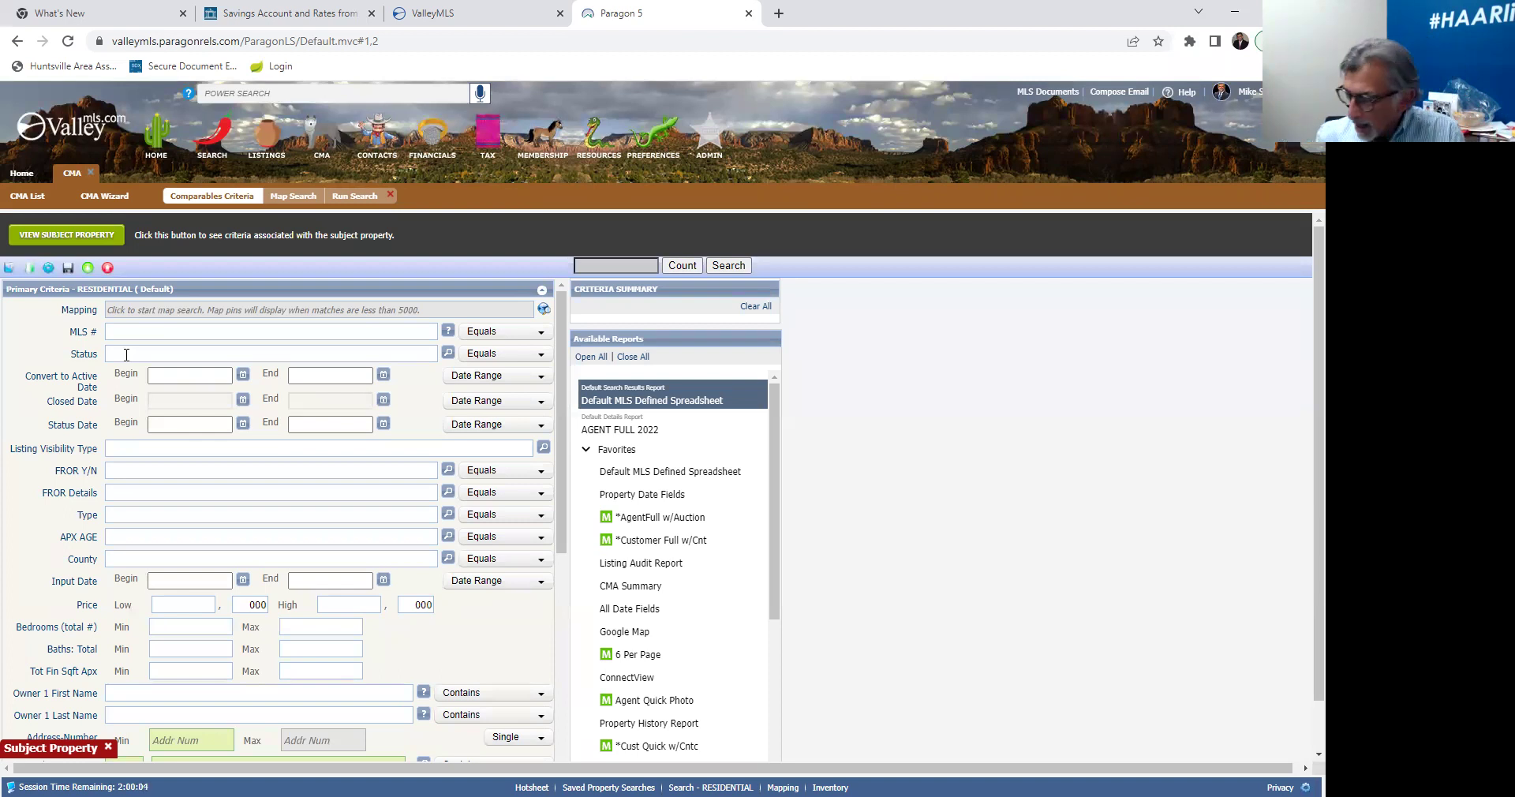
- Set the comparables search status to Active (ACT), Pending (PND) and Sold (SLD)
click(127, 355)
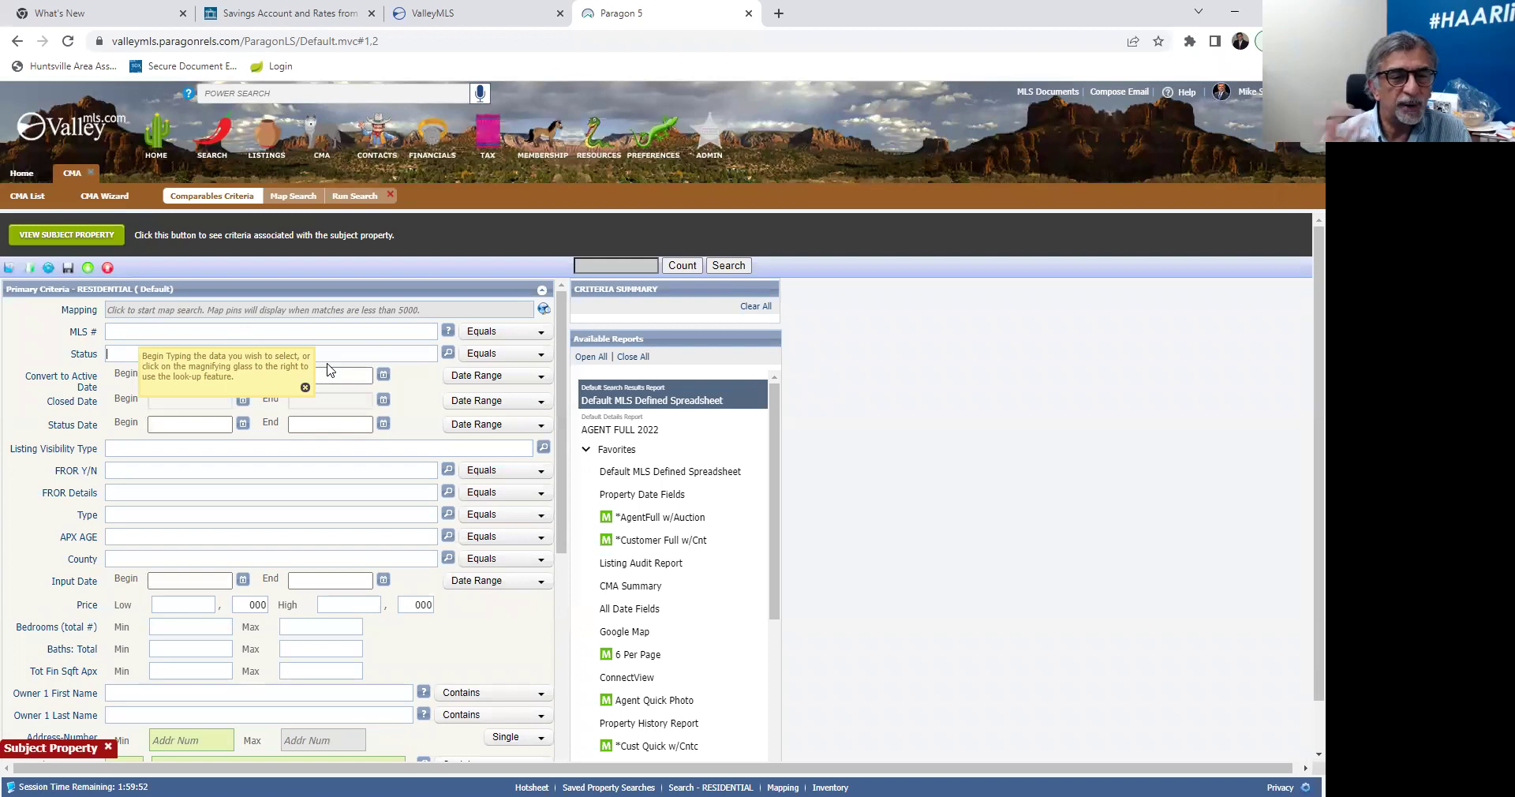
text(a)
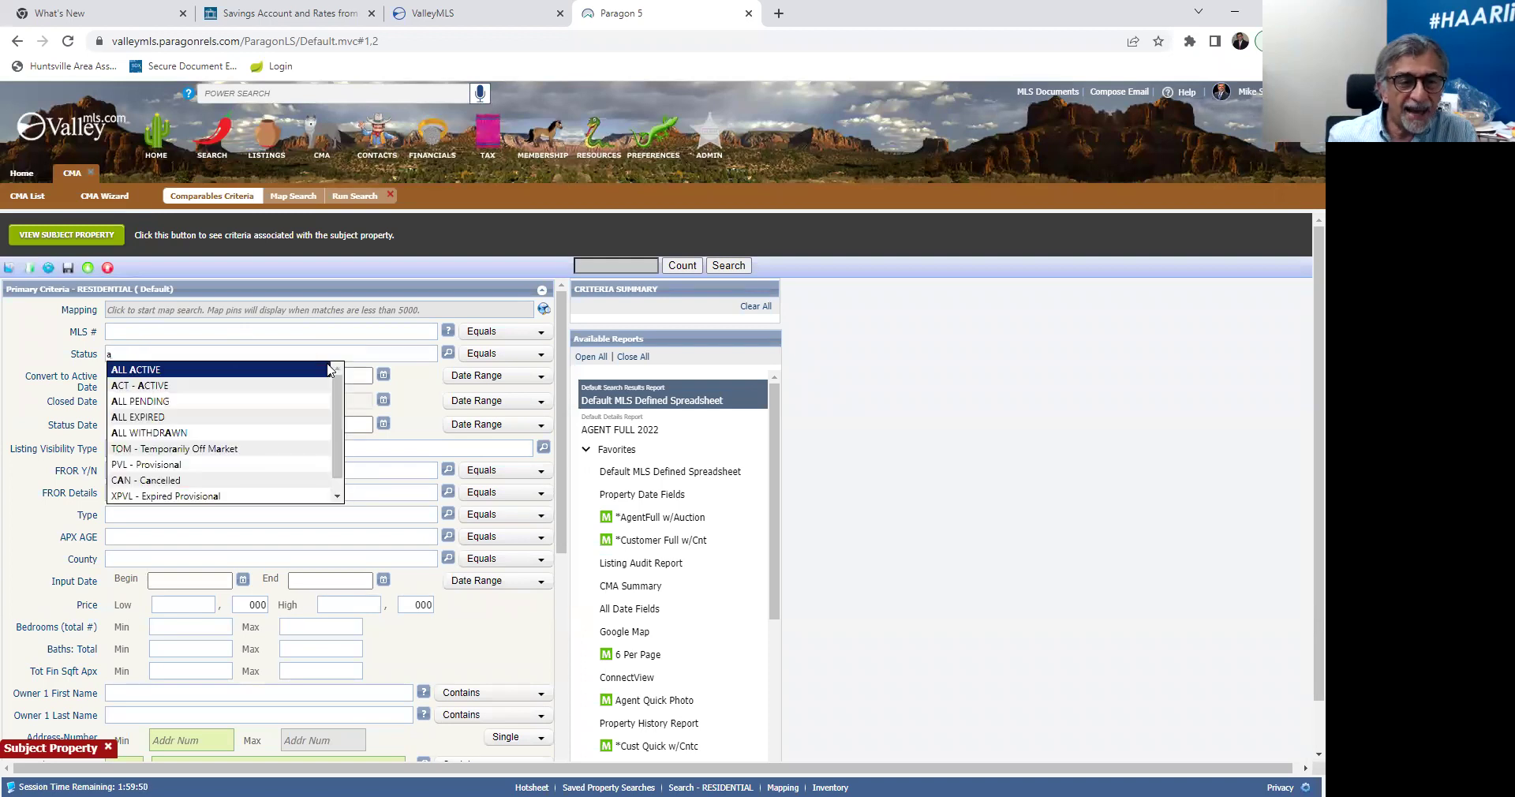
click(196, 386)
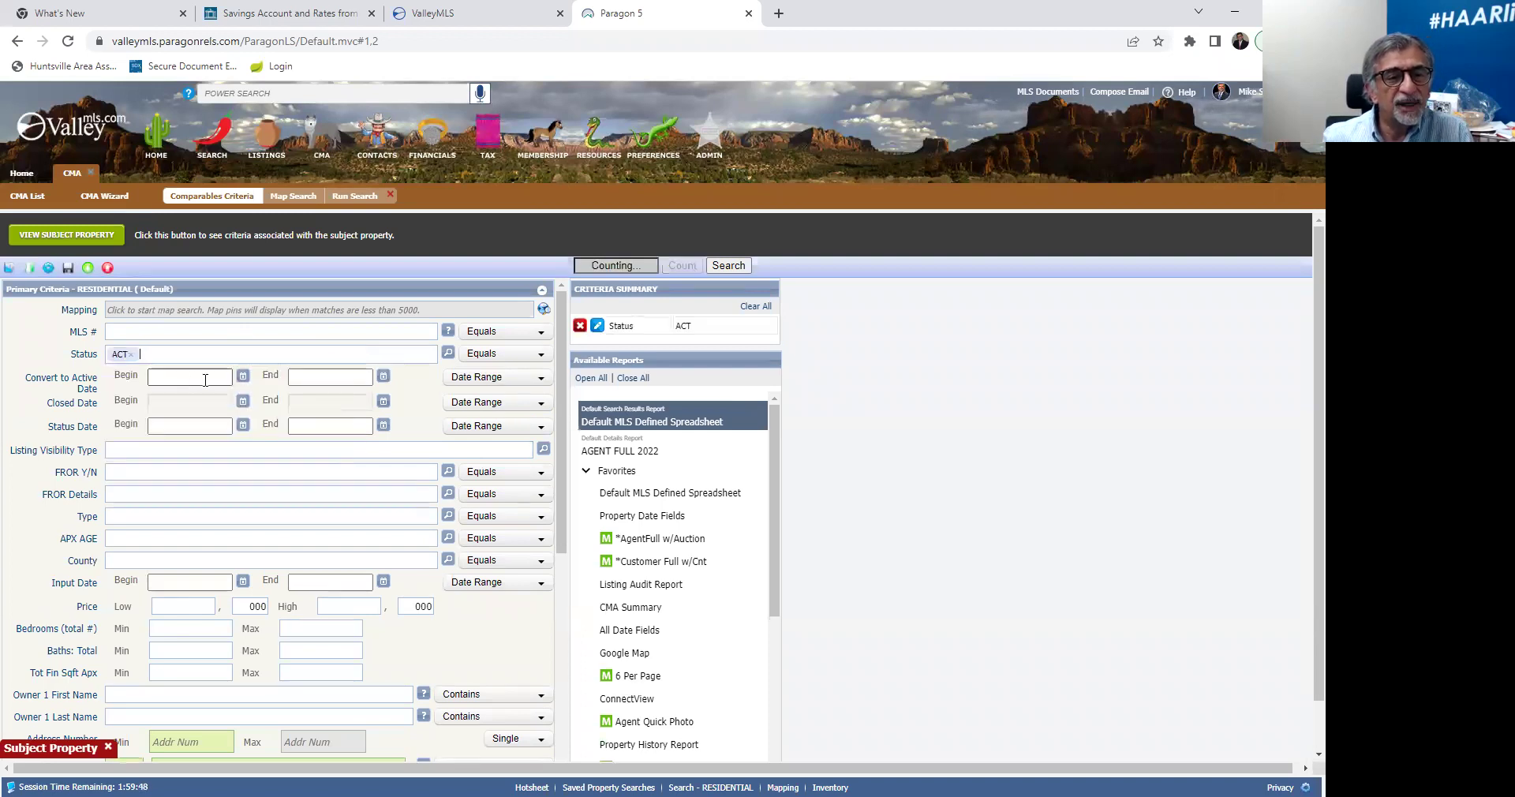
text(p)
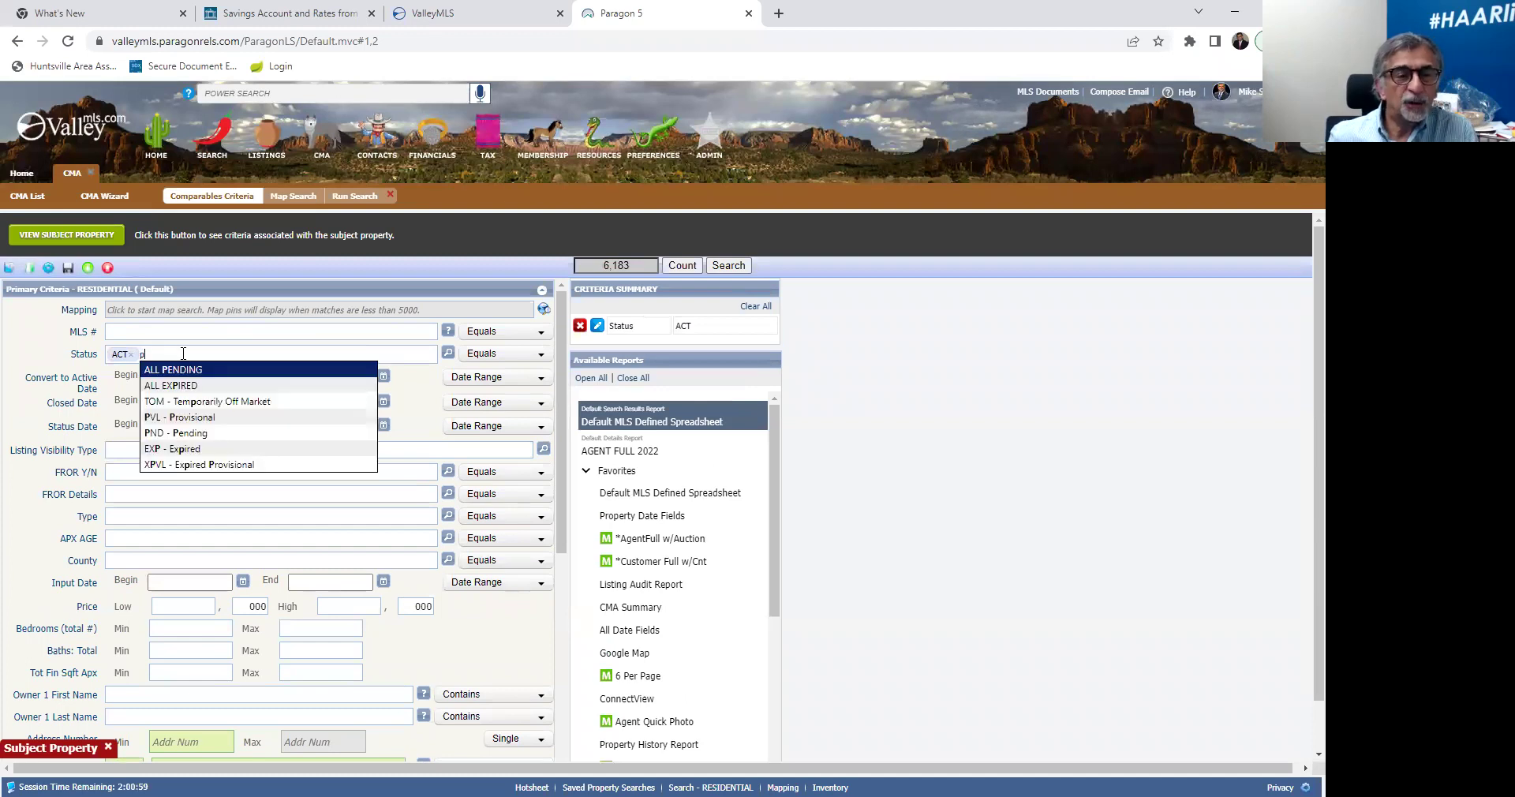
click(166, 433)
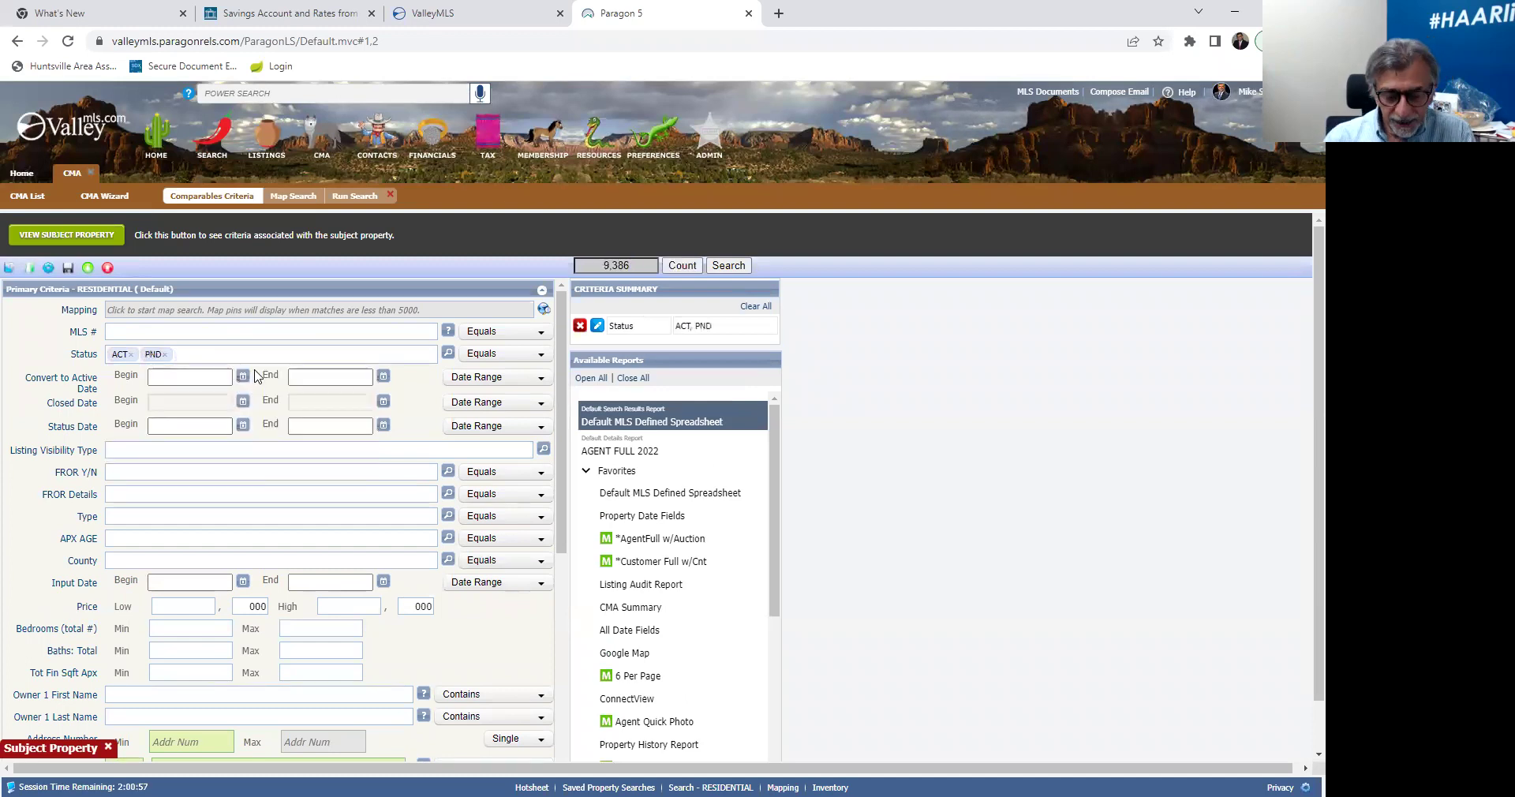
text(s)
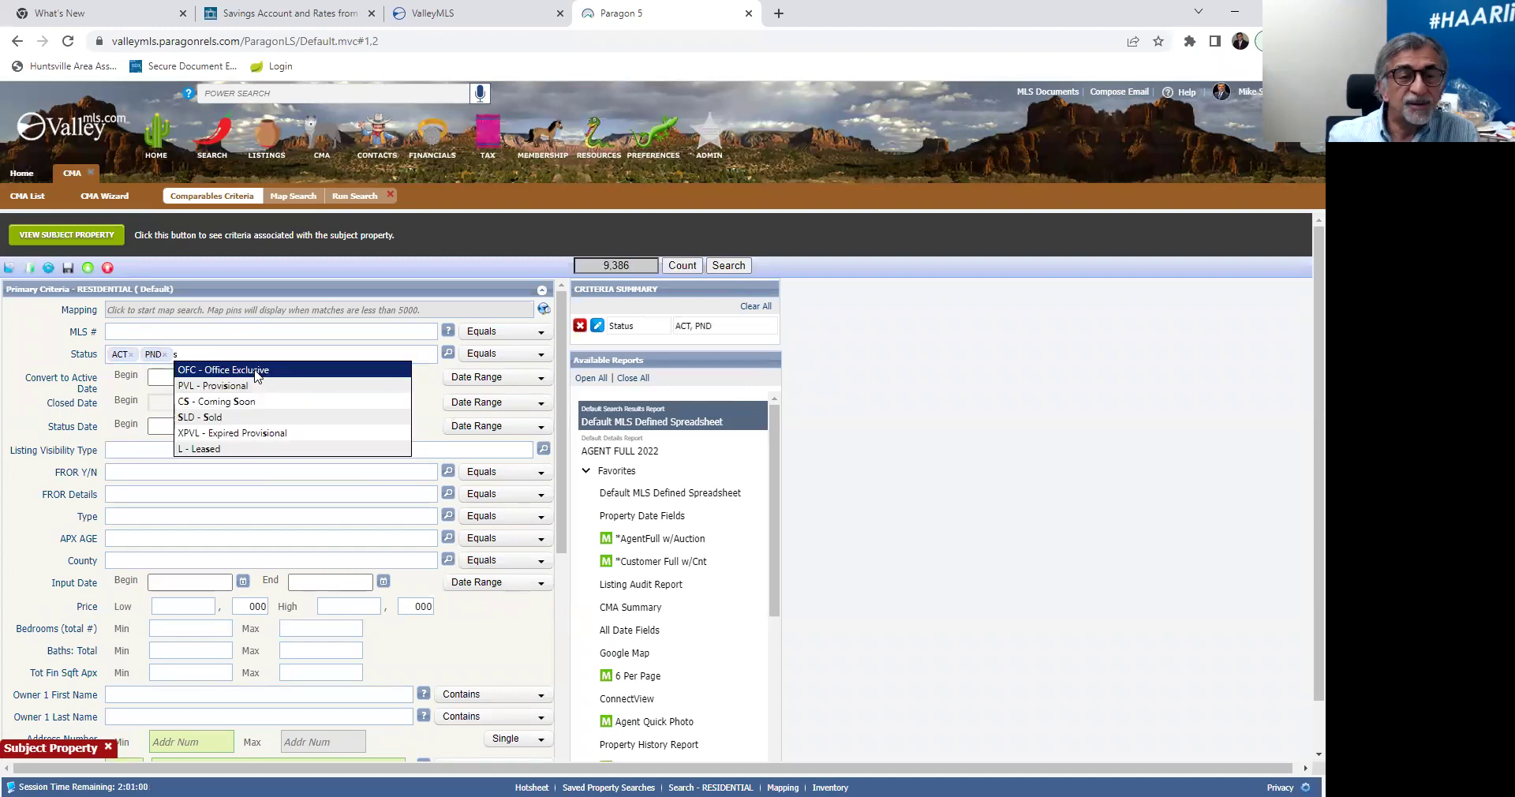
click(251, 416)
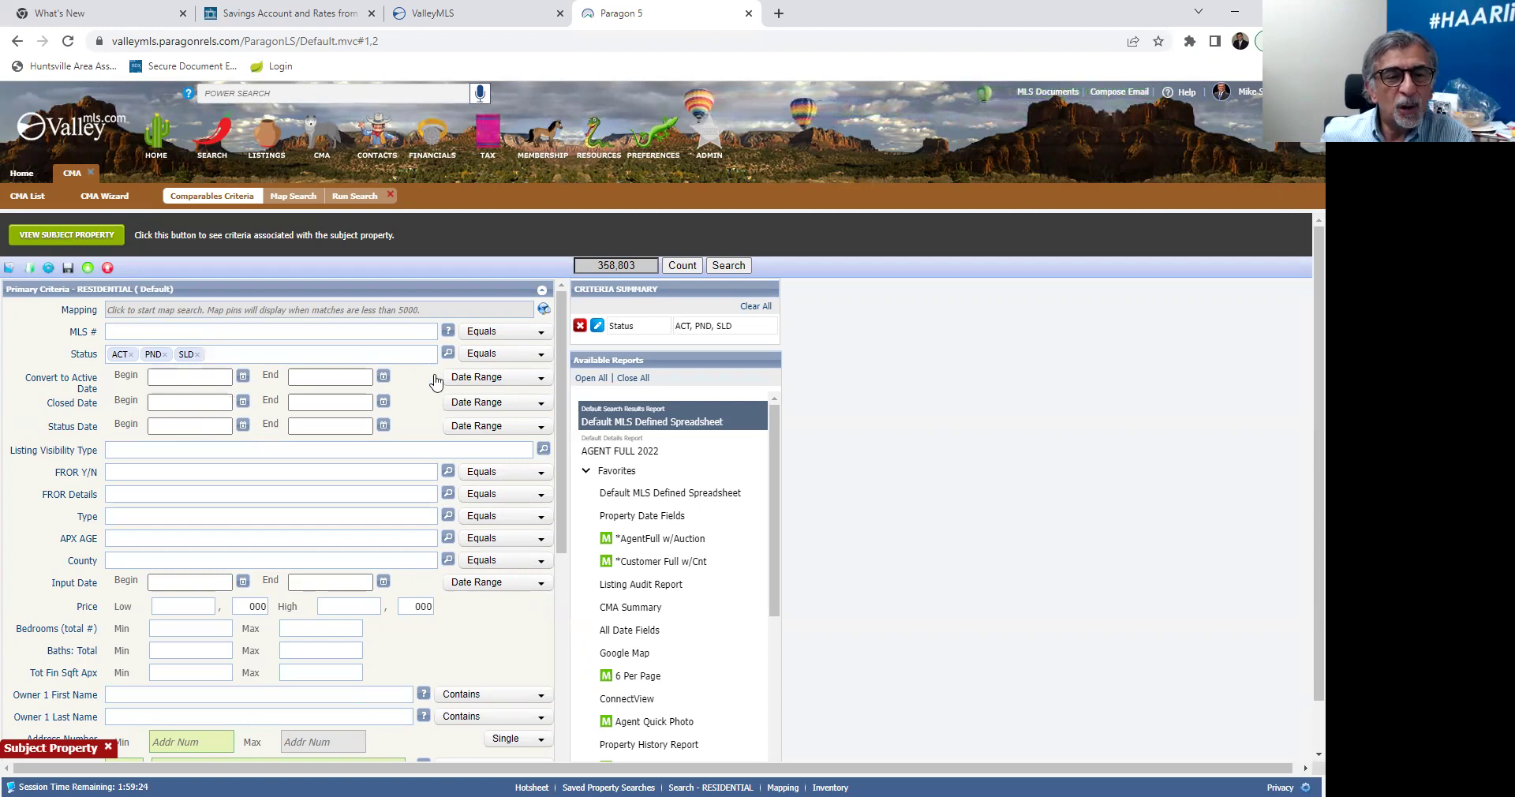
- Limit the comparables' closed date to 6 Months Back
click(501, 401)
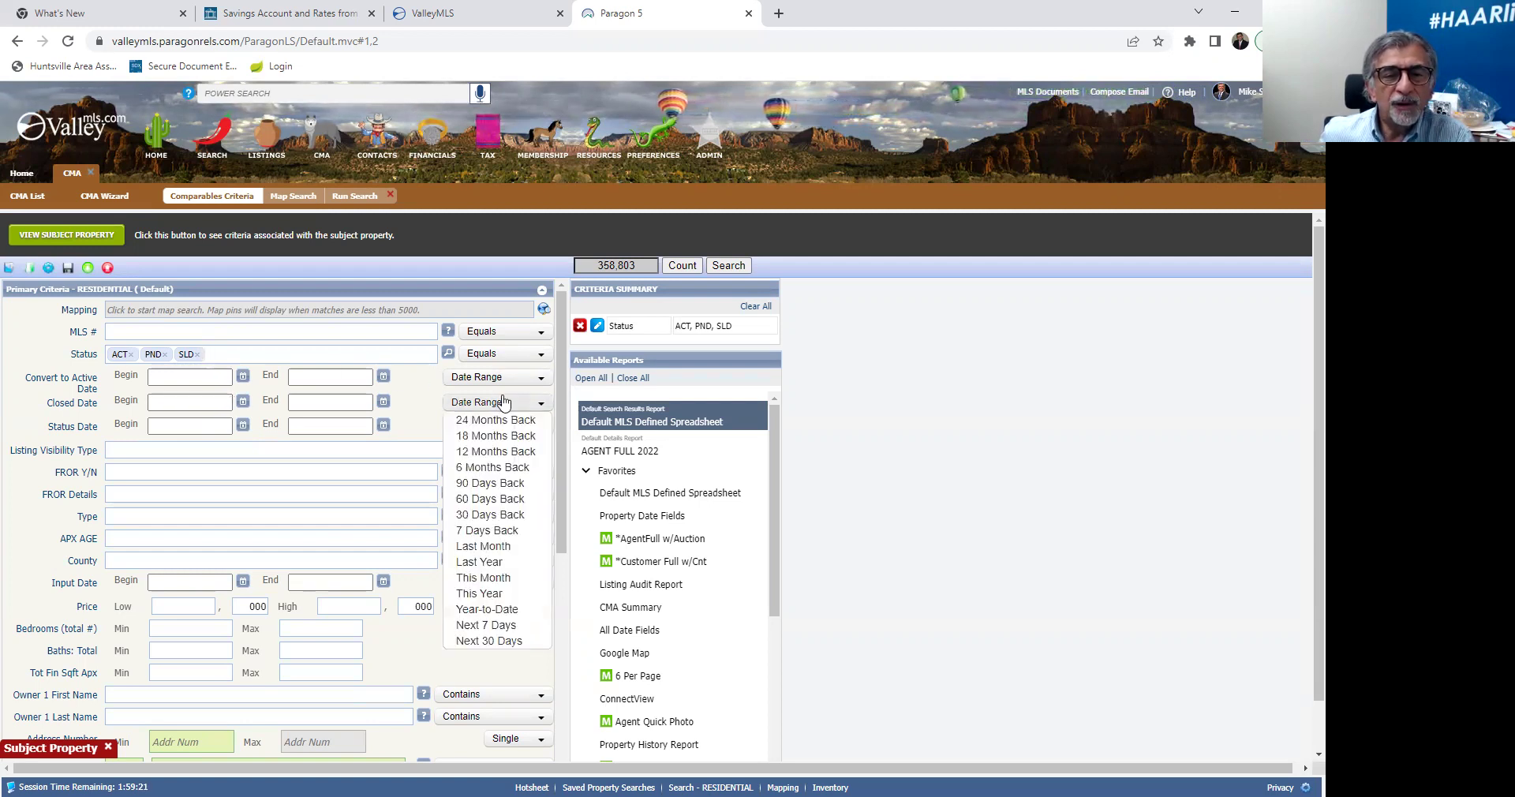
click(511, 470)
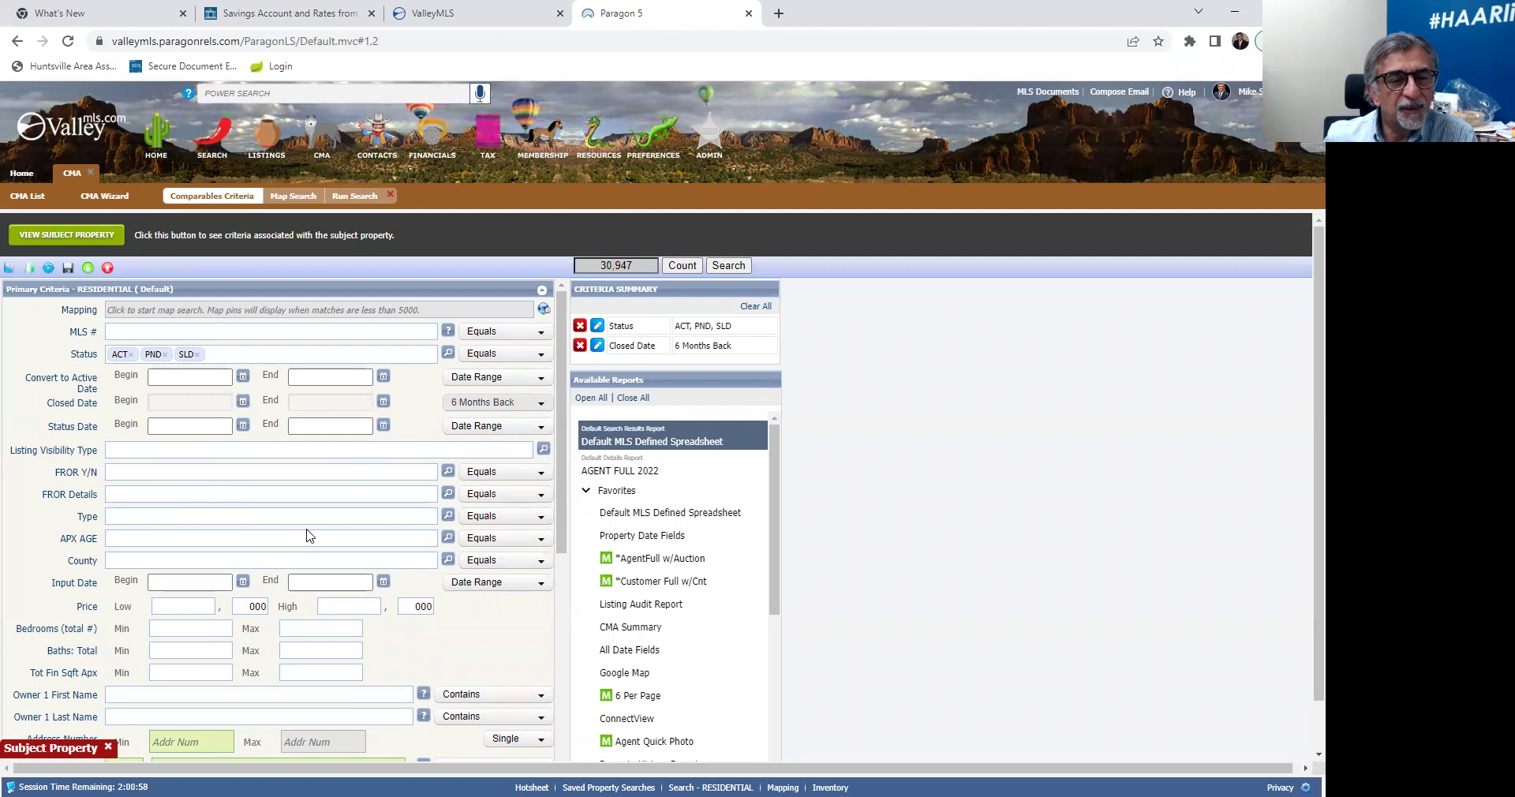
- Check the subject property's age in its details and set the APX AGE criterion to NEW
scroll(371, 522, down, 2)
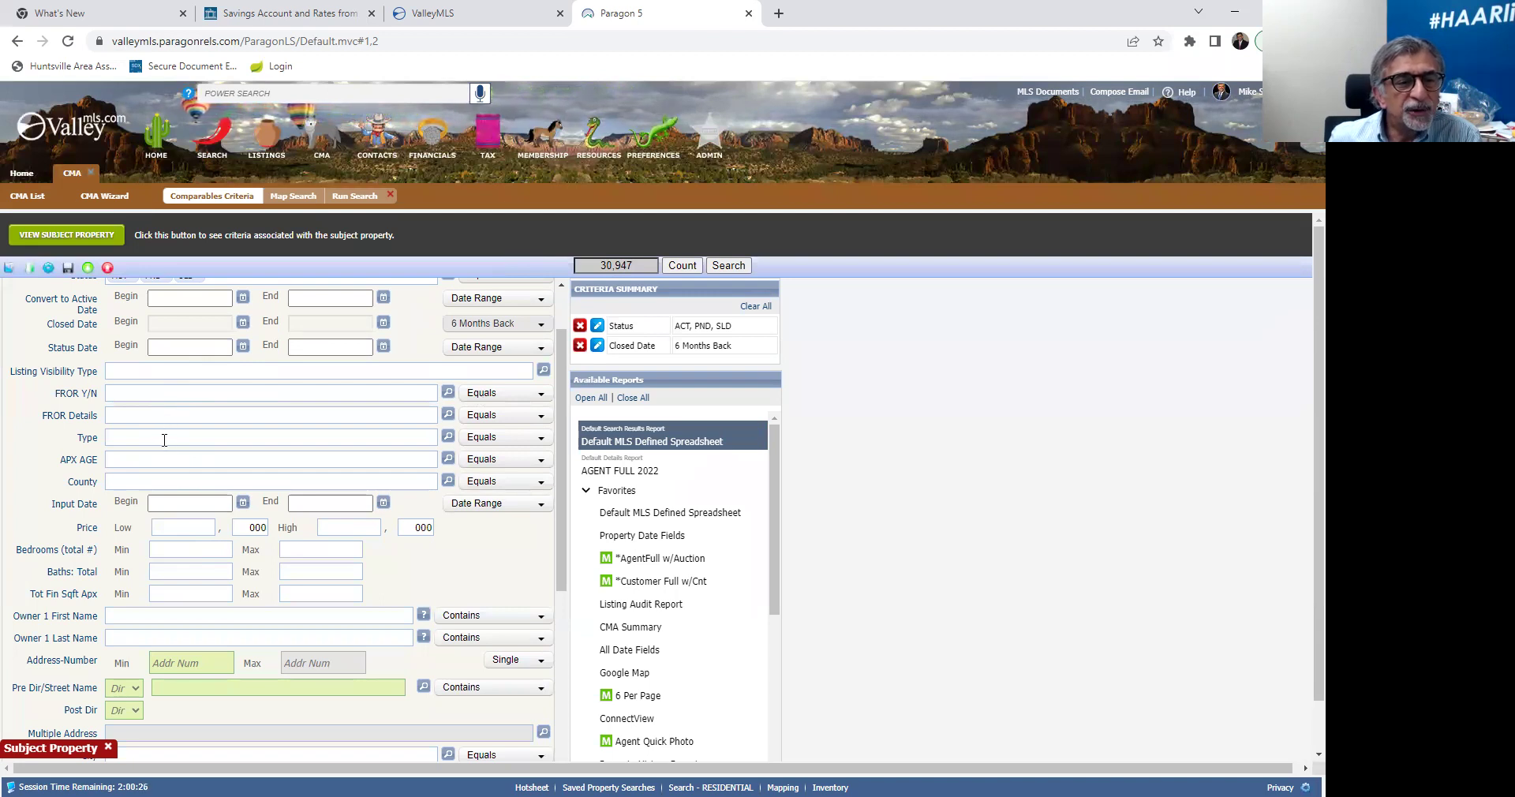
click(110, 242)
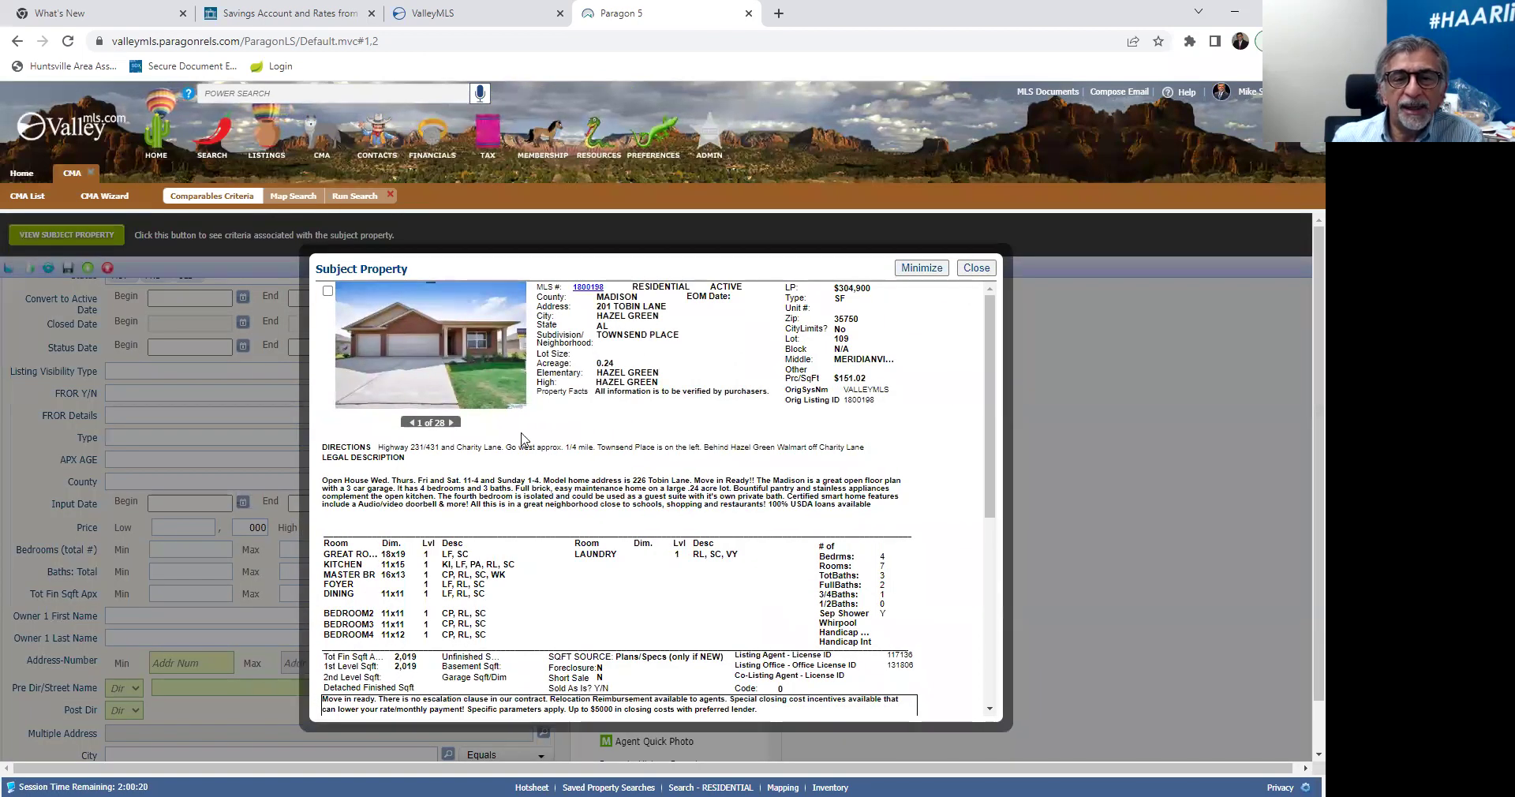
scroll(473, 537, down, 3)
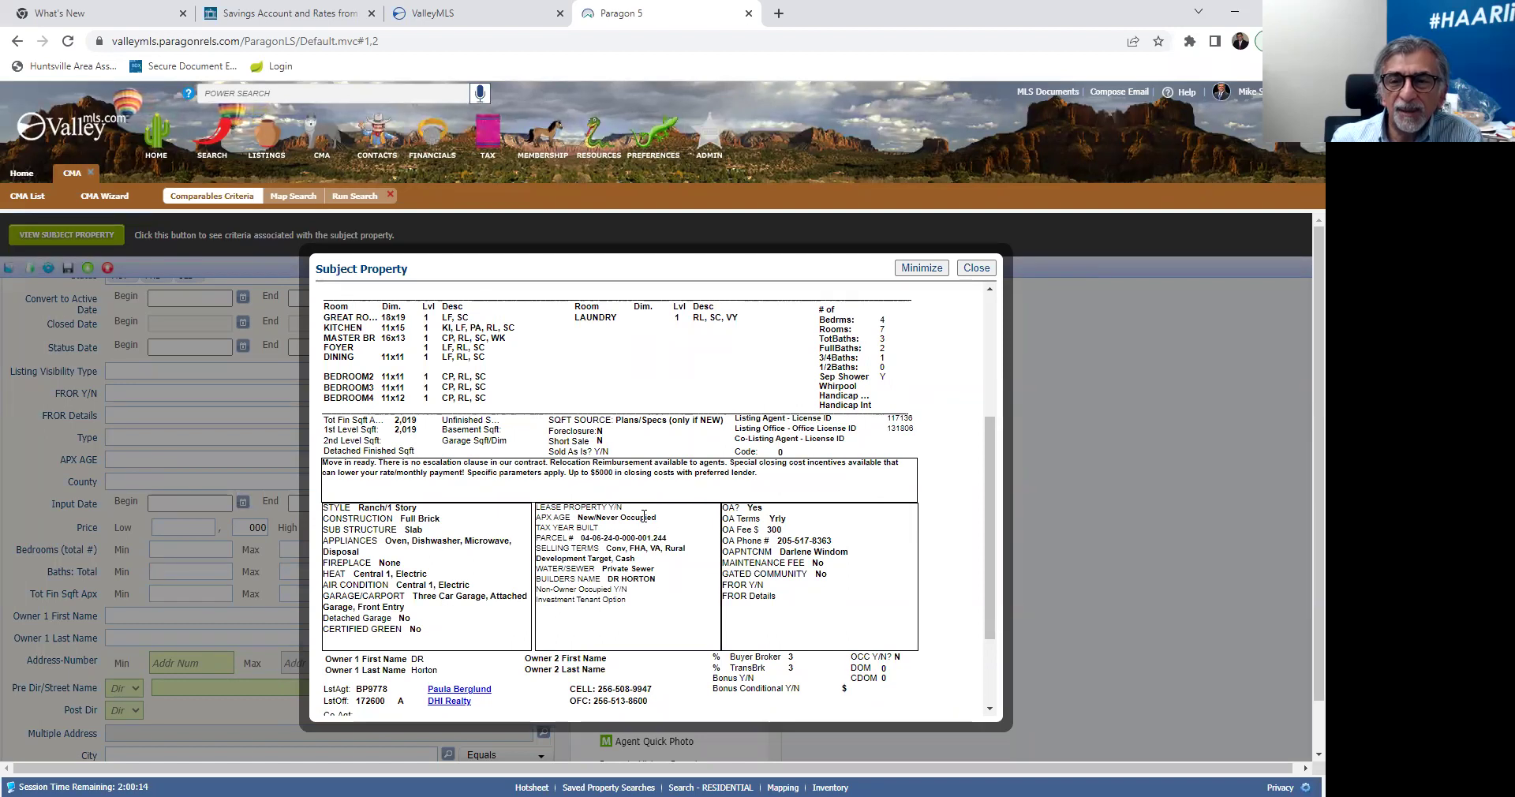
click(916, 269)
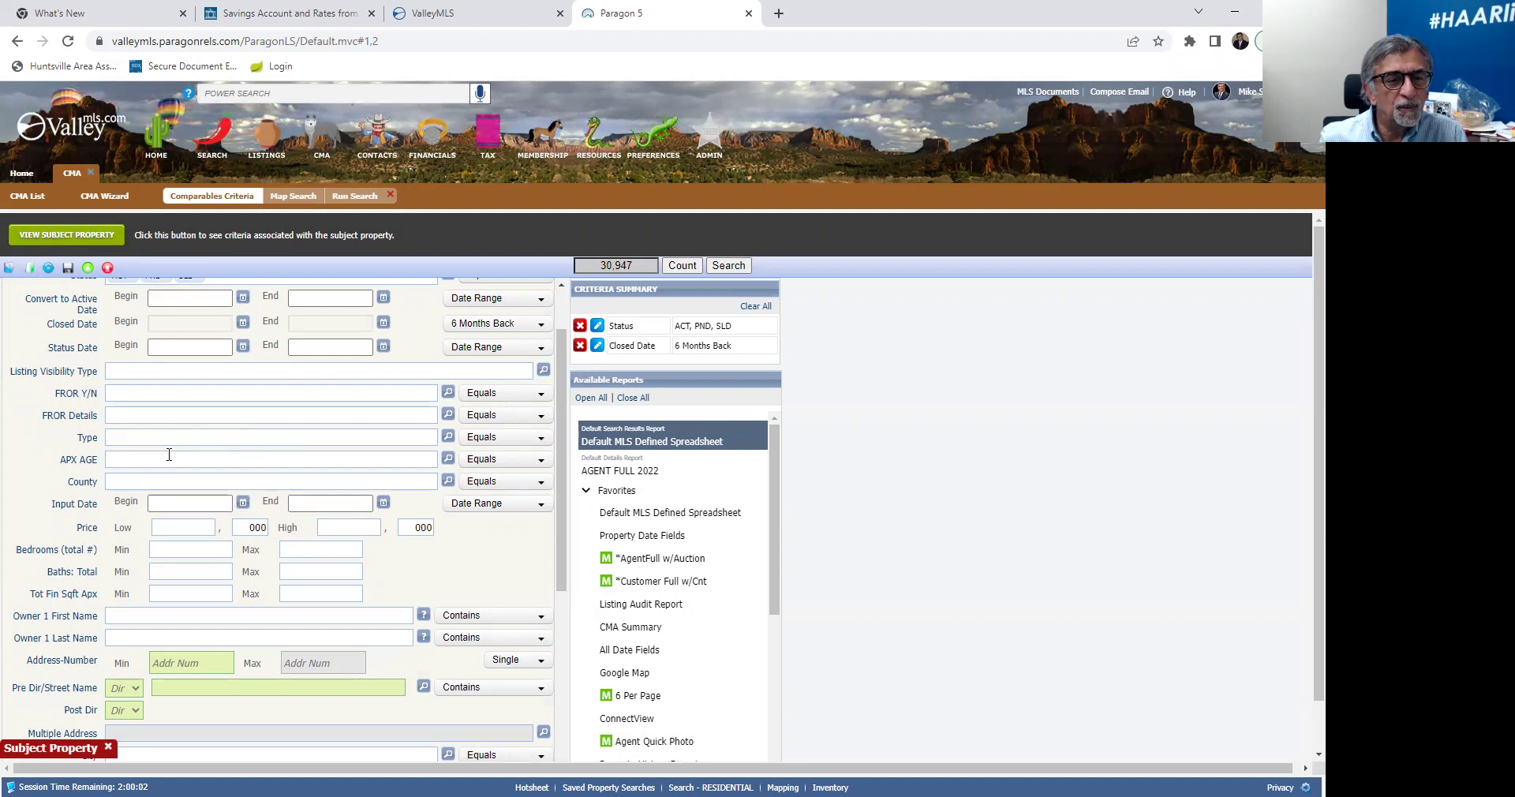
click(218, 458)
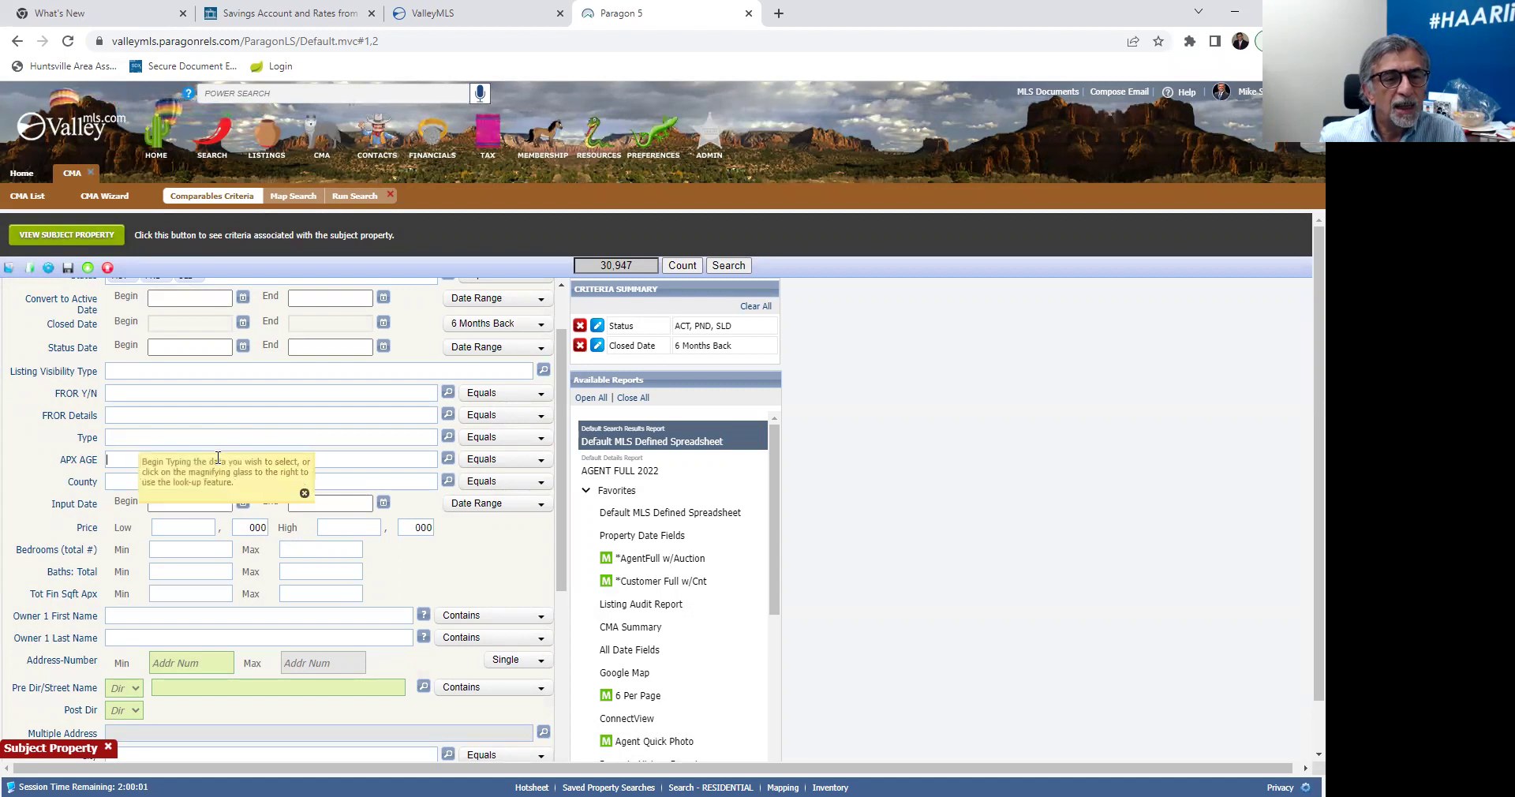
text(n)
click(182, 475)
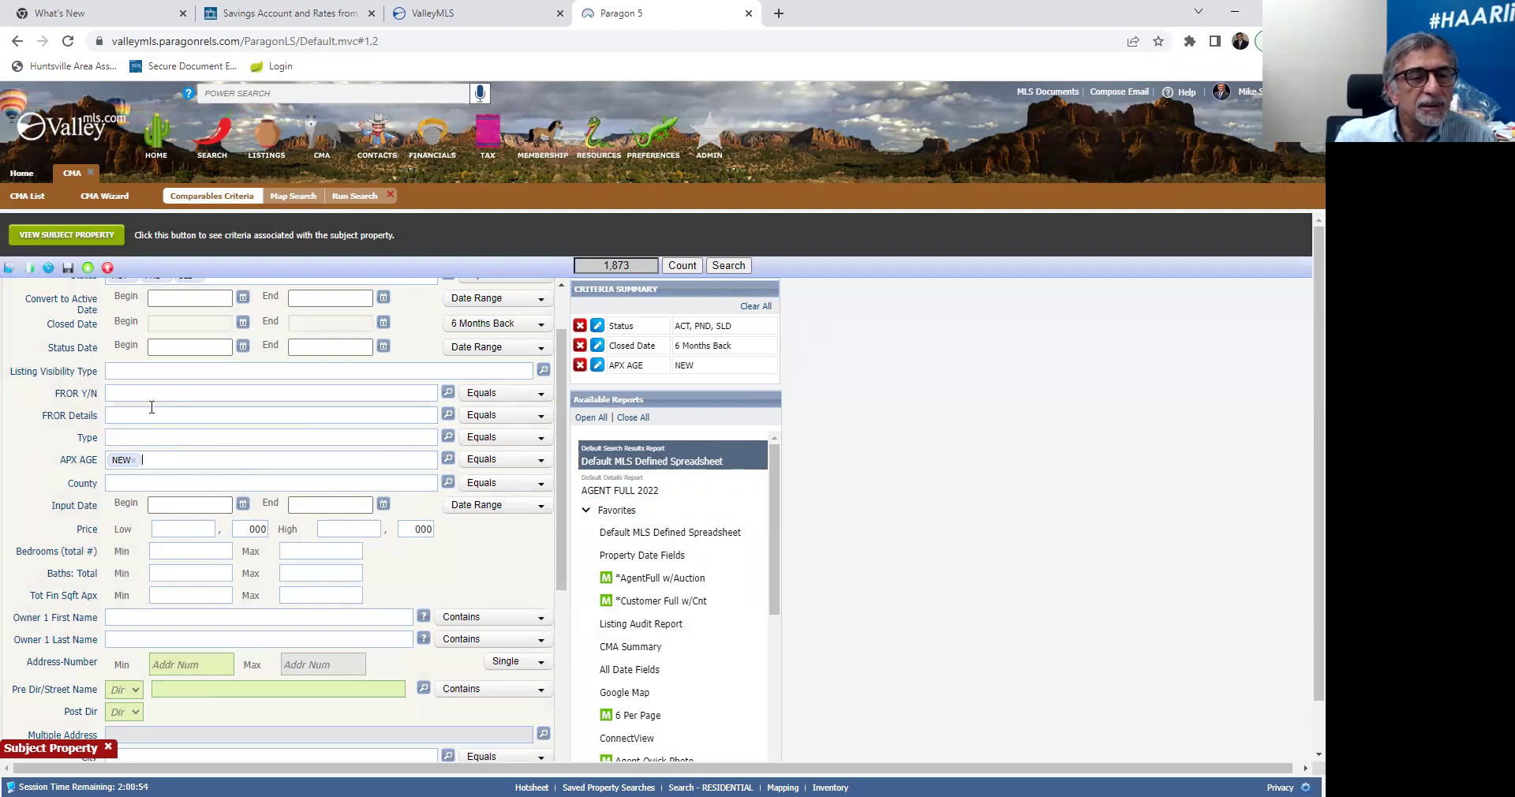
- Set the county criterion to MAD - MADISON
scroll(161, 457, up, 1)
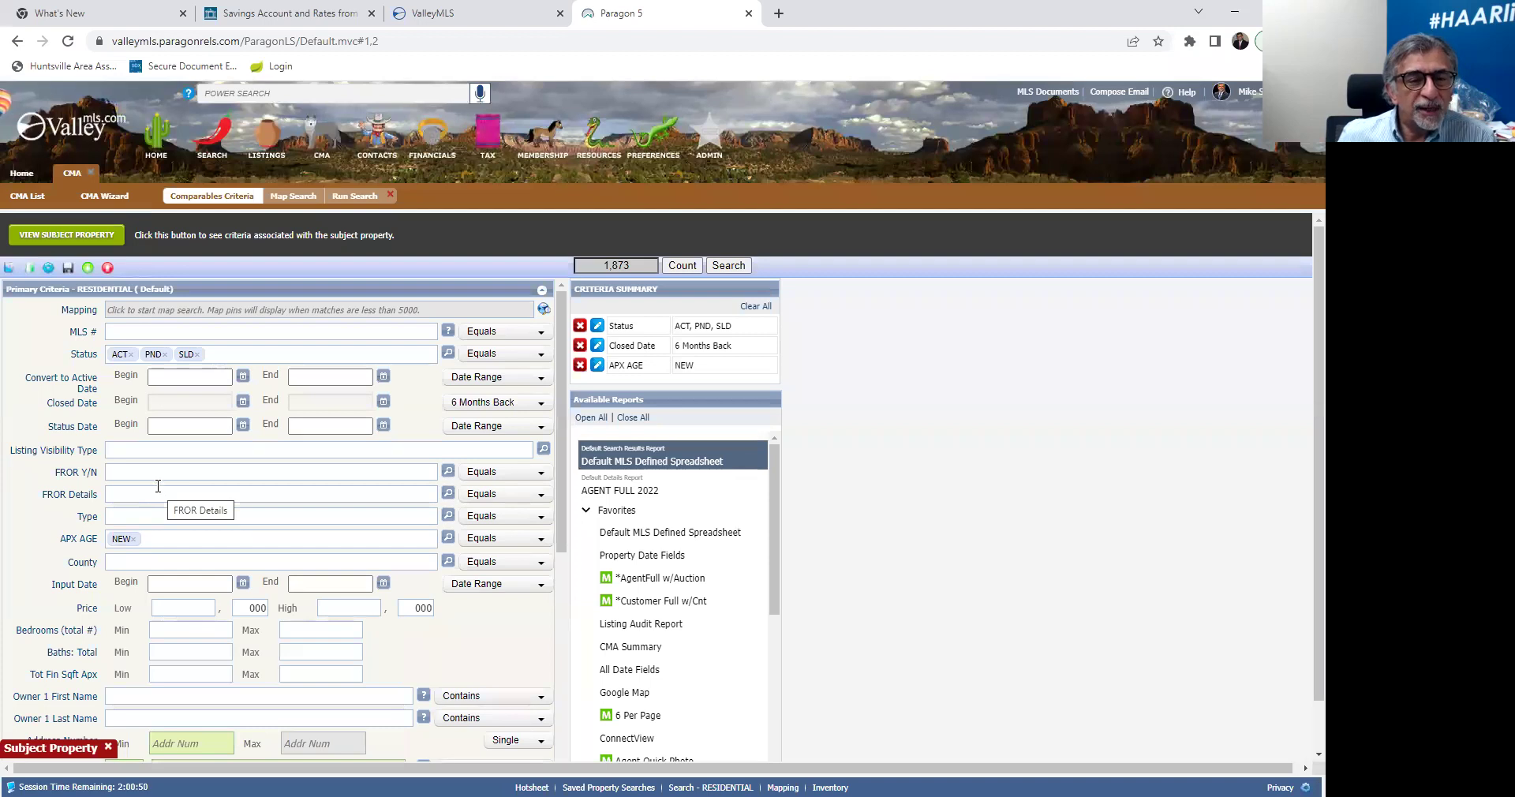
click(145, 563)
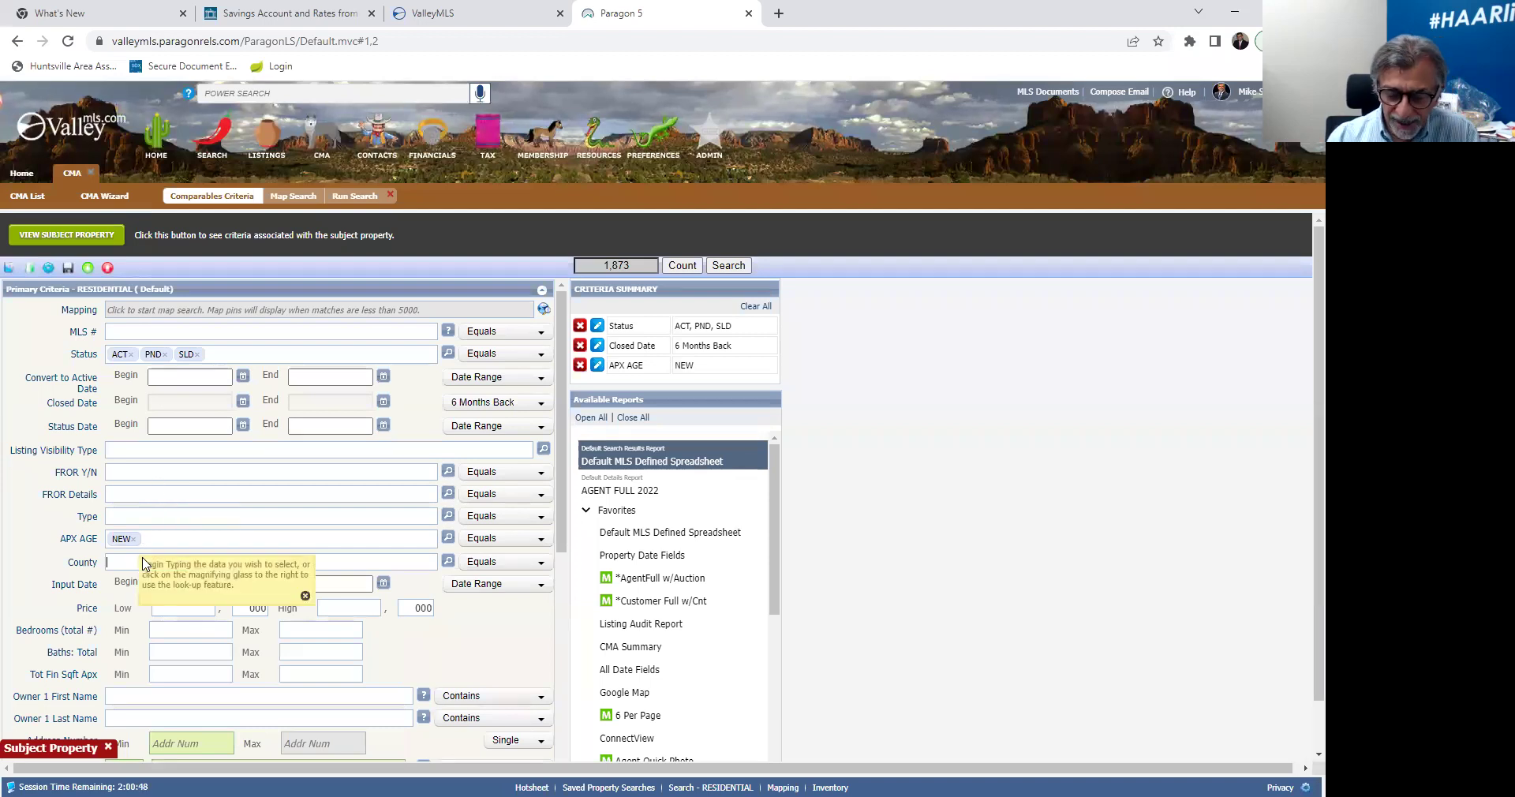
text(mad)
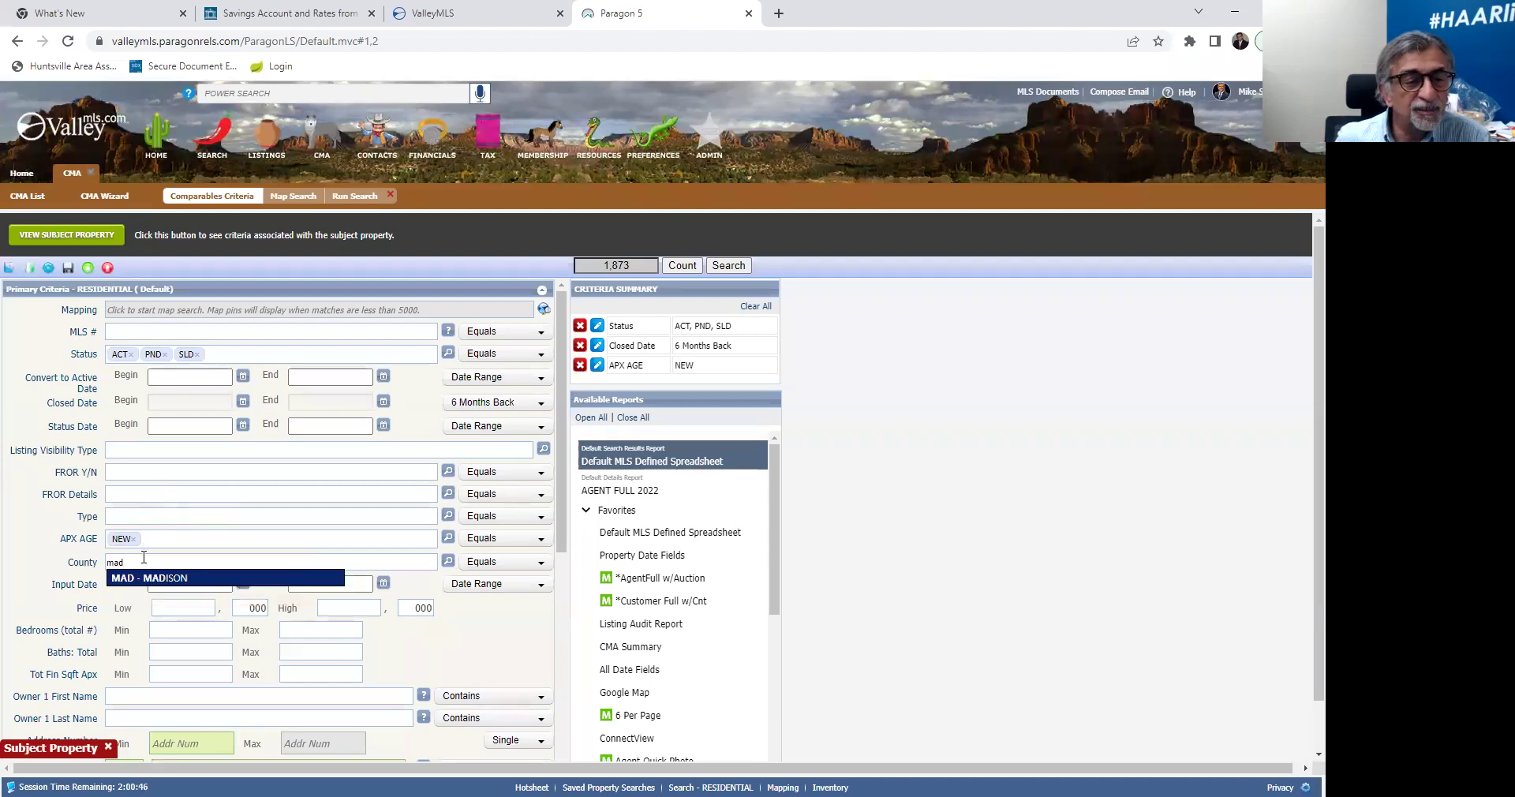
click(129, 580)
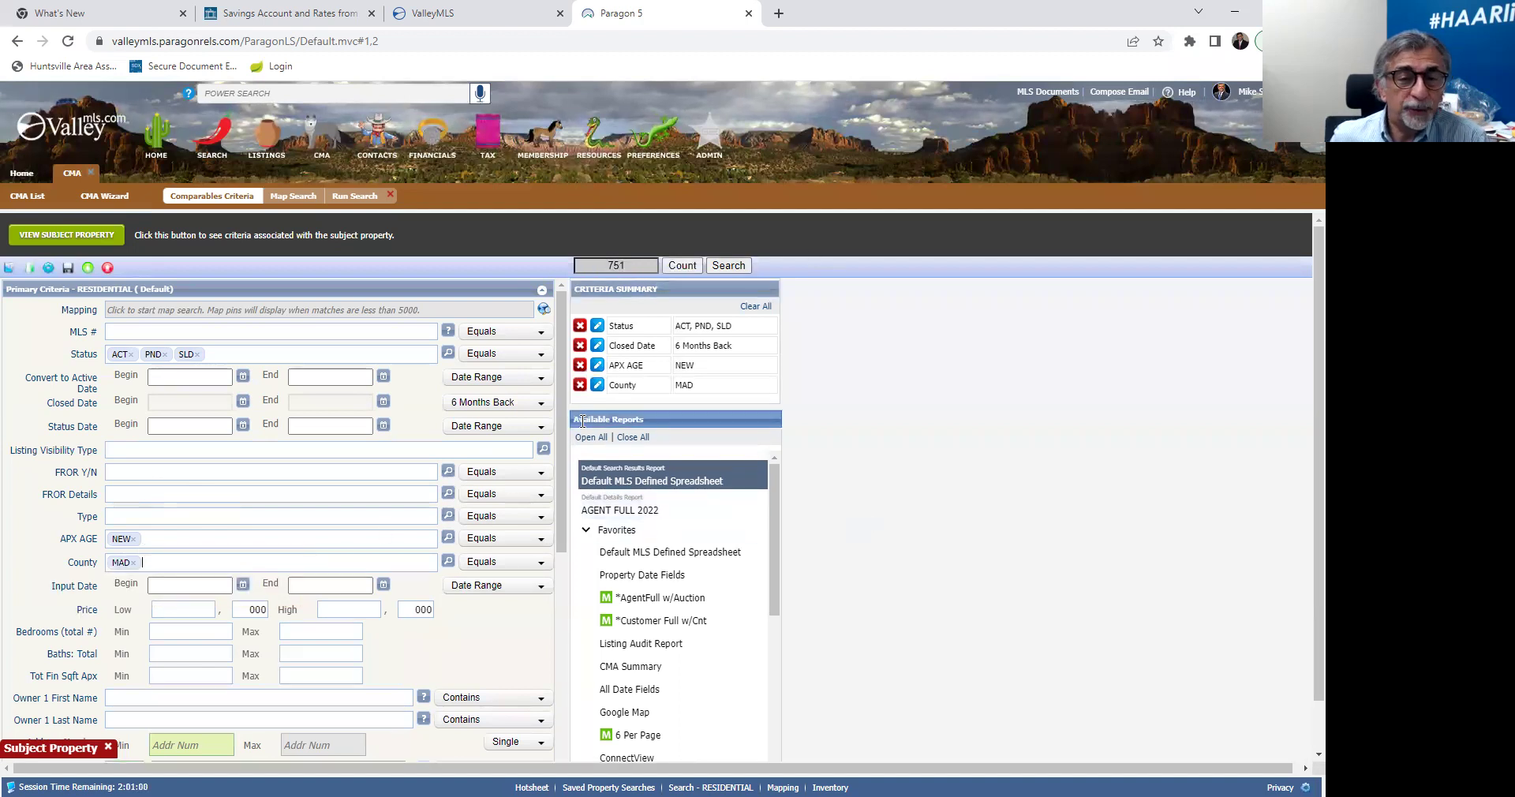
- Check the subject property's bedroom count and set the total bedrooms criterion to a minimum of 3 and a maximum of 4
drag(564, 387, 567, 452)
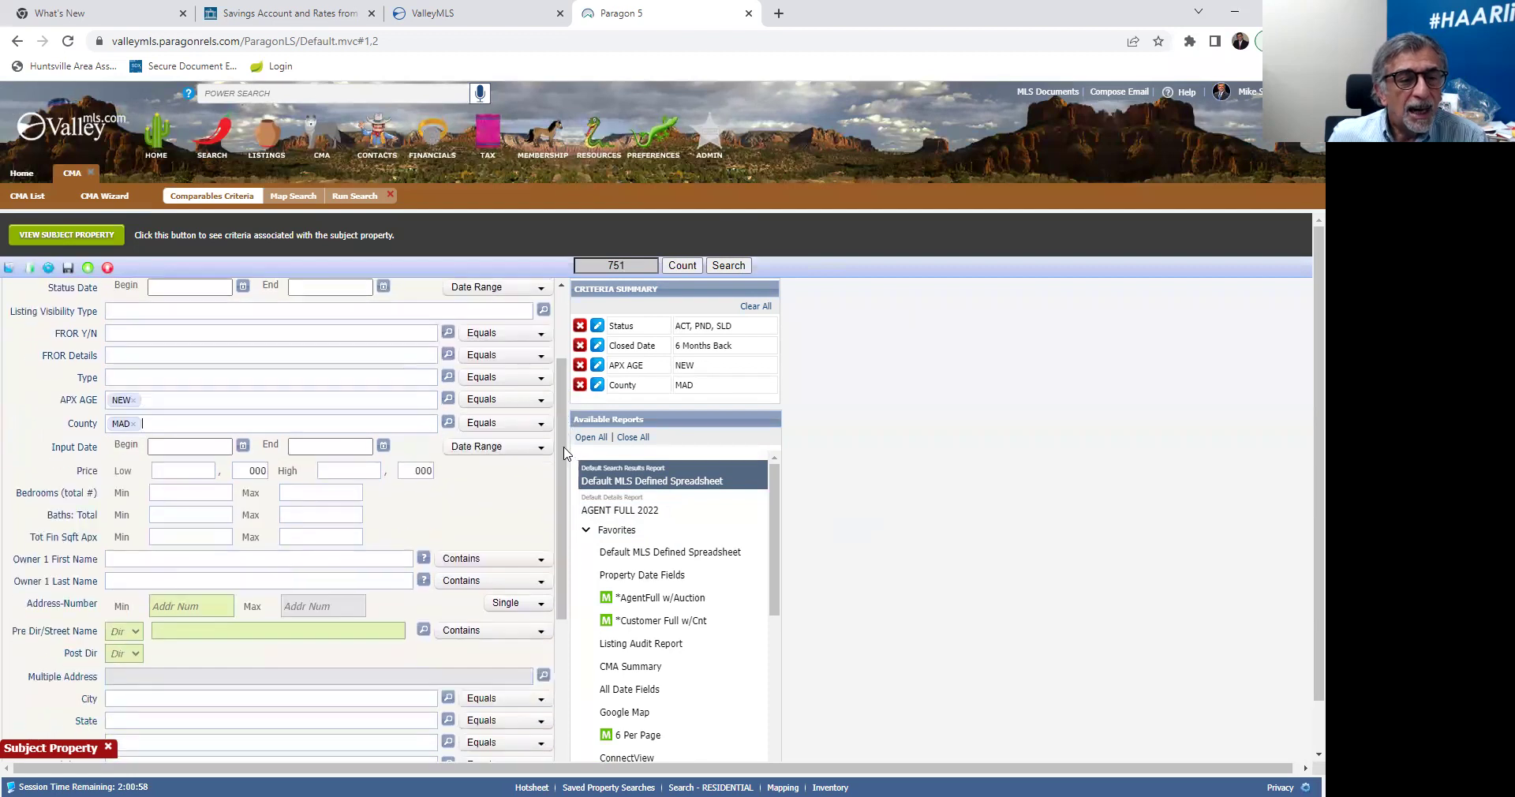
click(206, 492)
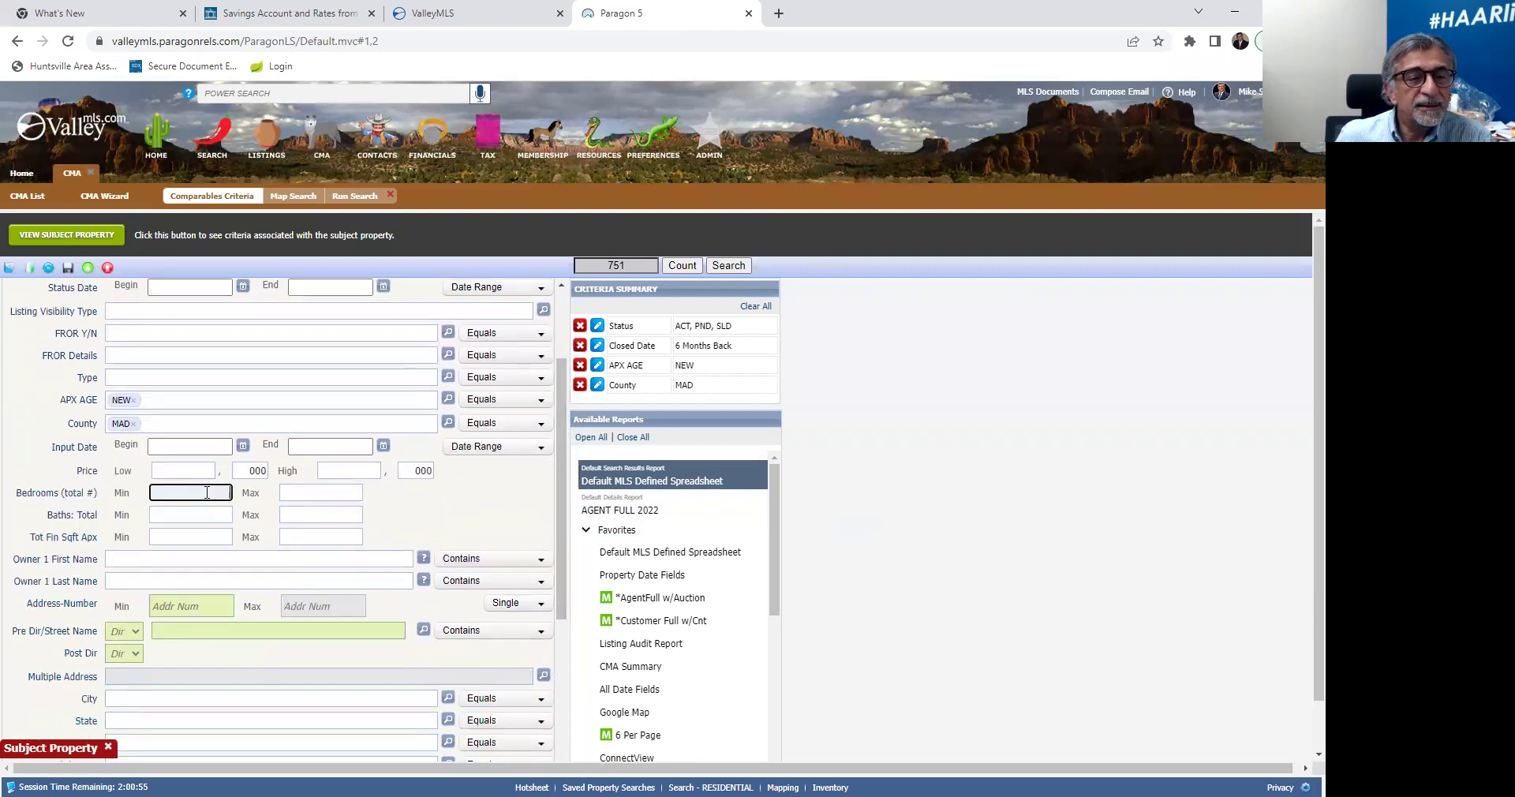
click(85, 246)
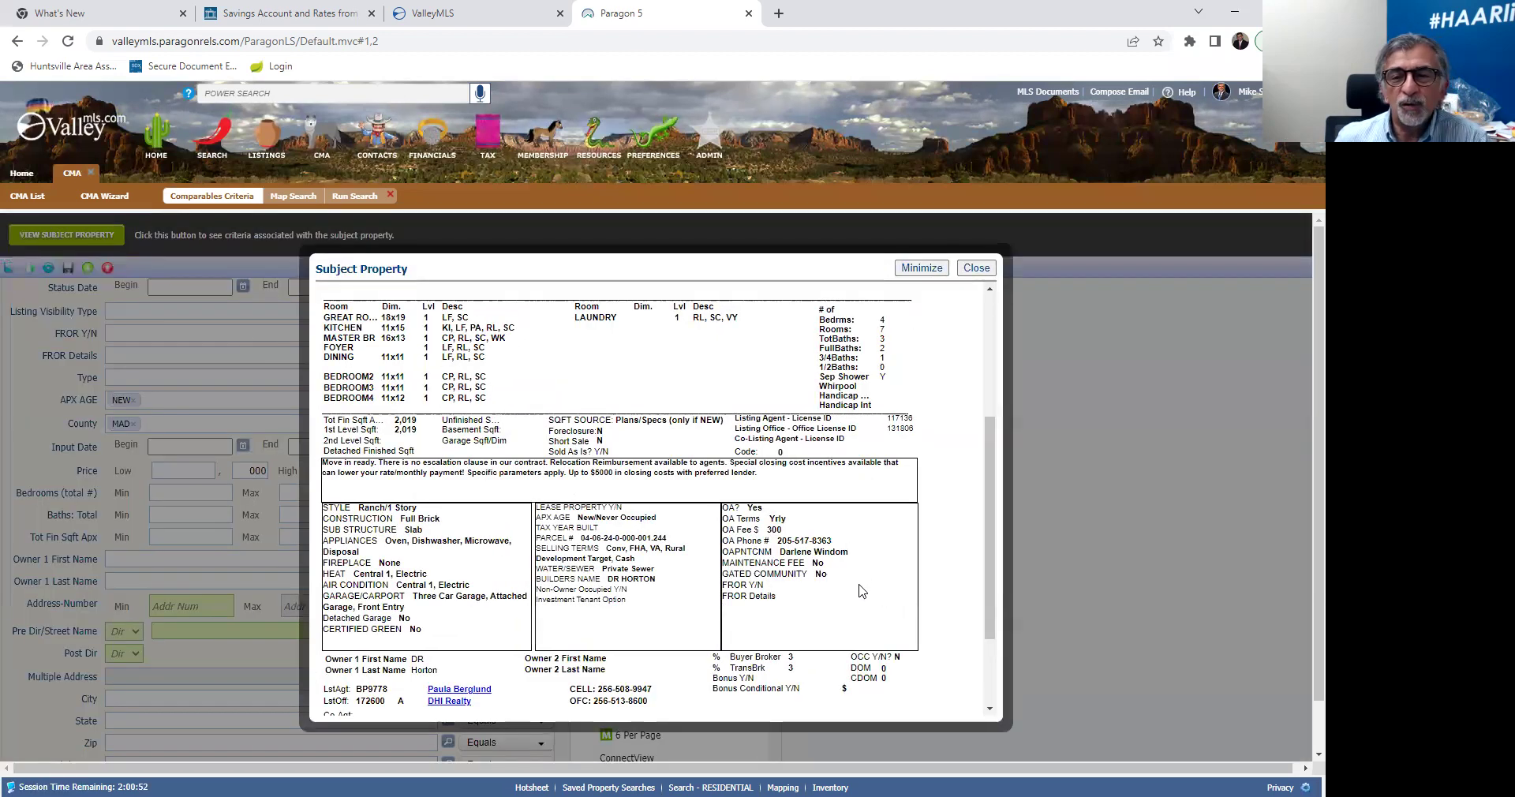
scroll(881, 560, up, 2)
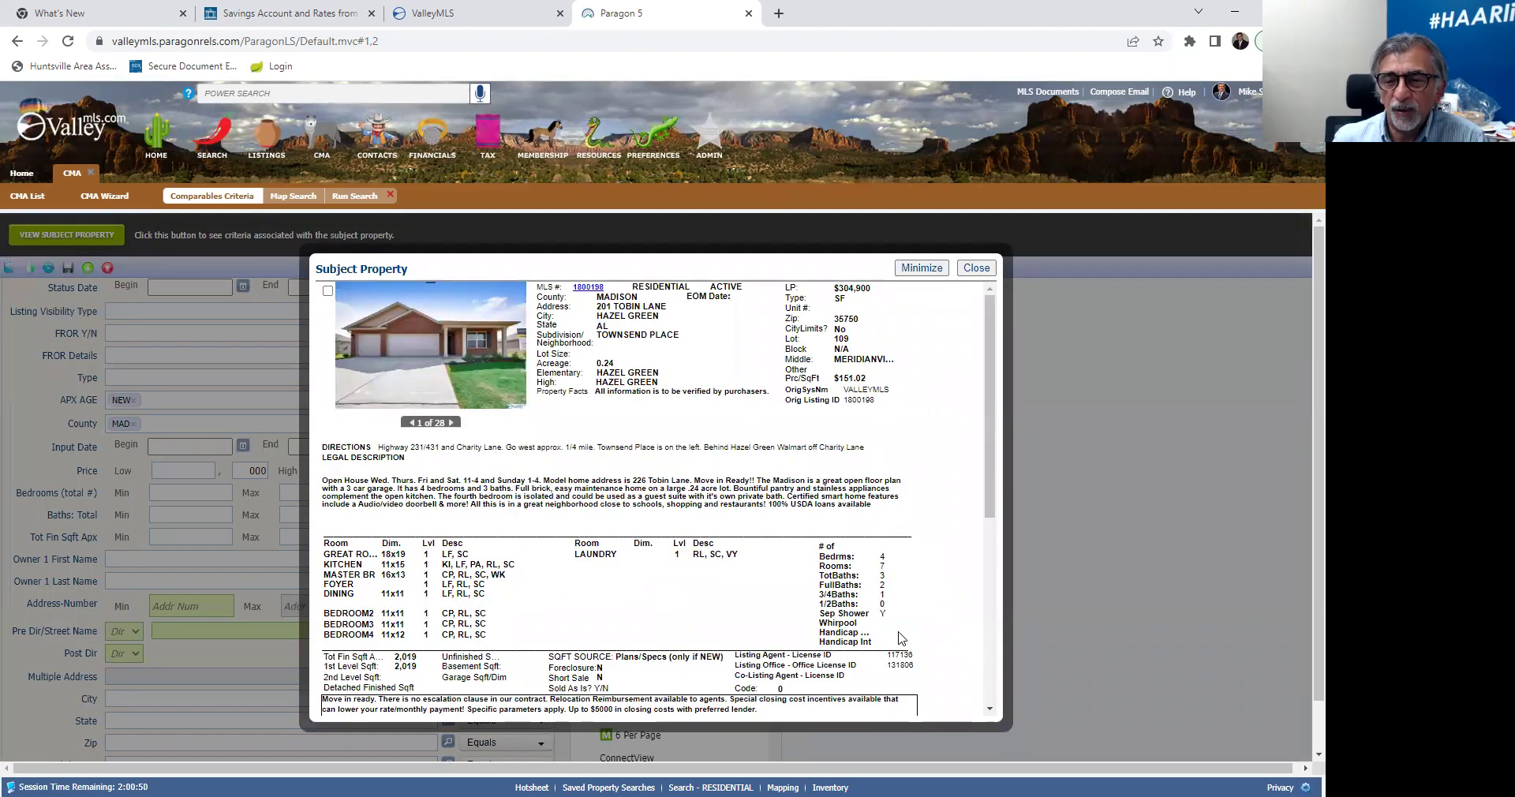
click(923, 269)
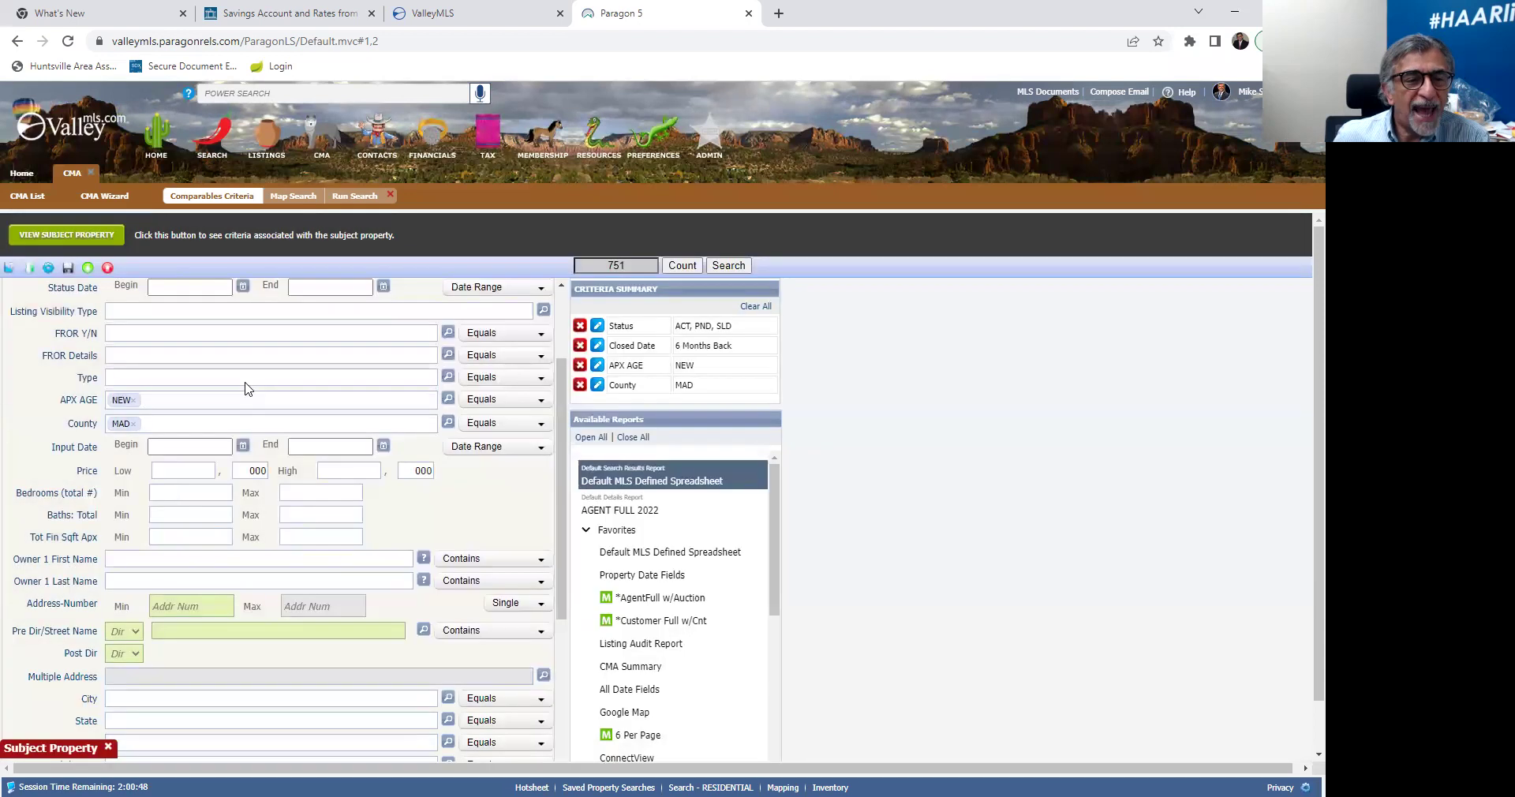
click(213, 495)
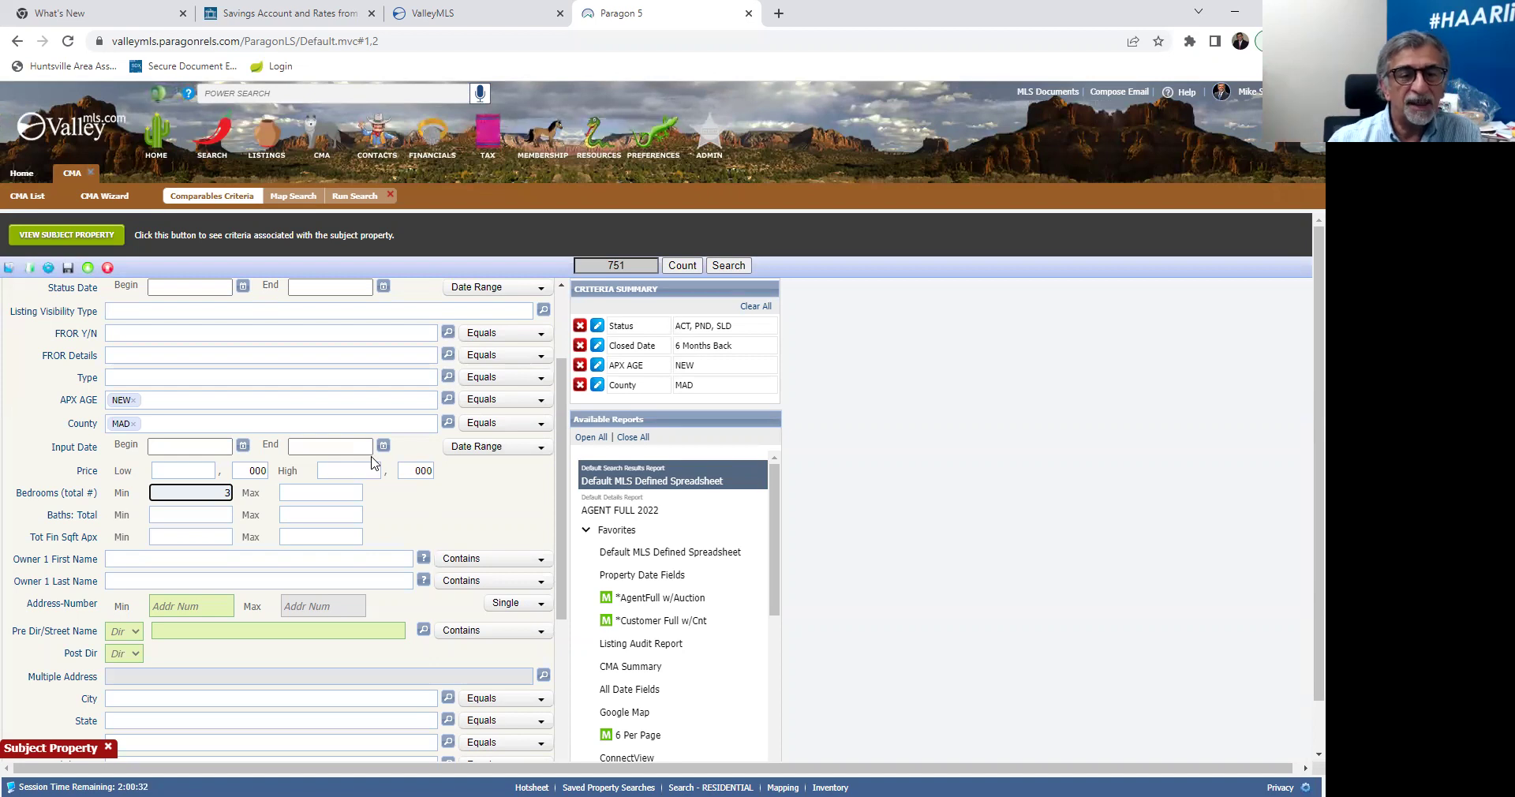
key(Tab)
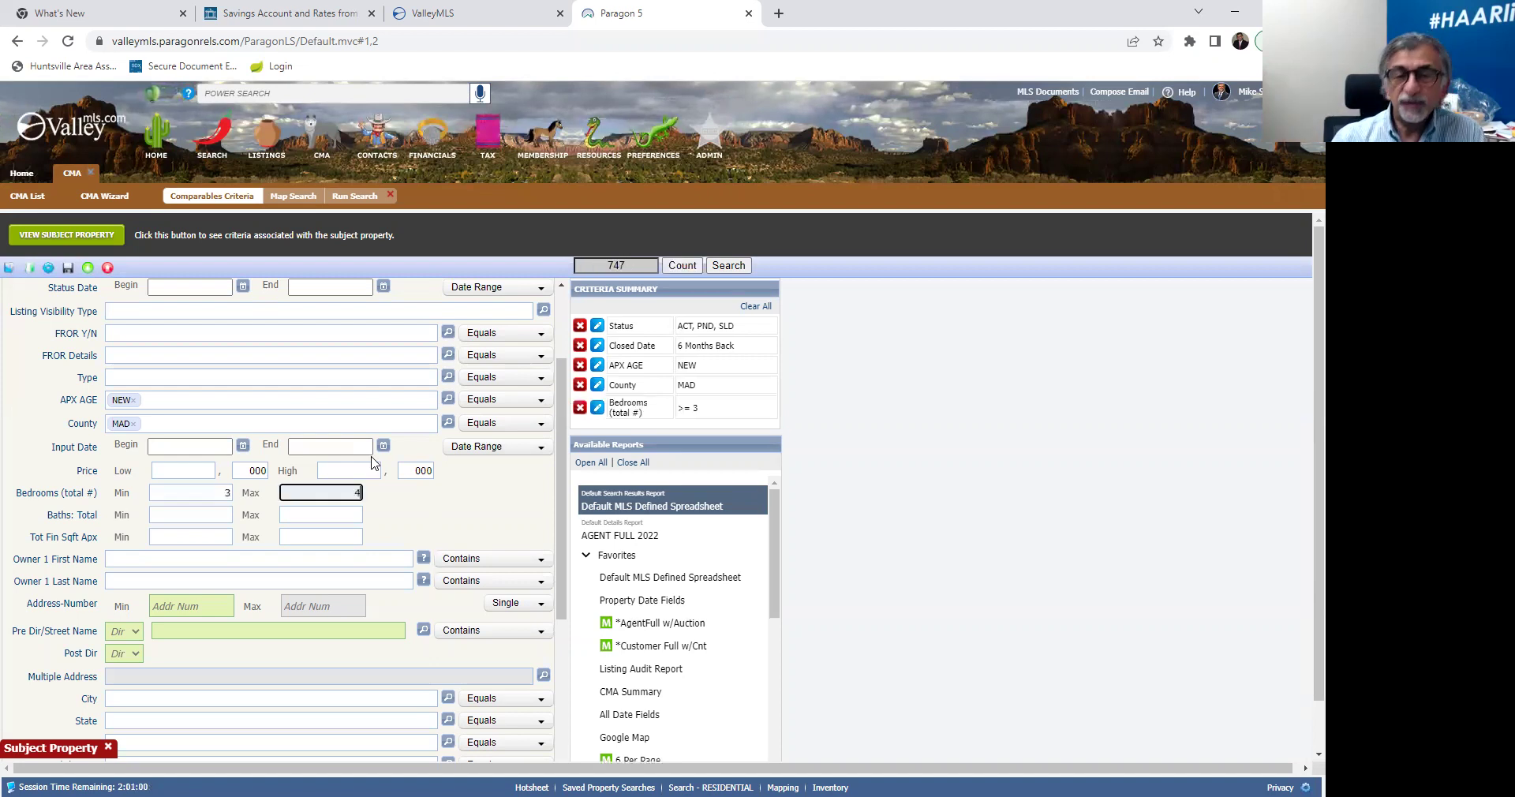
text(4)
key(Tab)
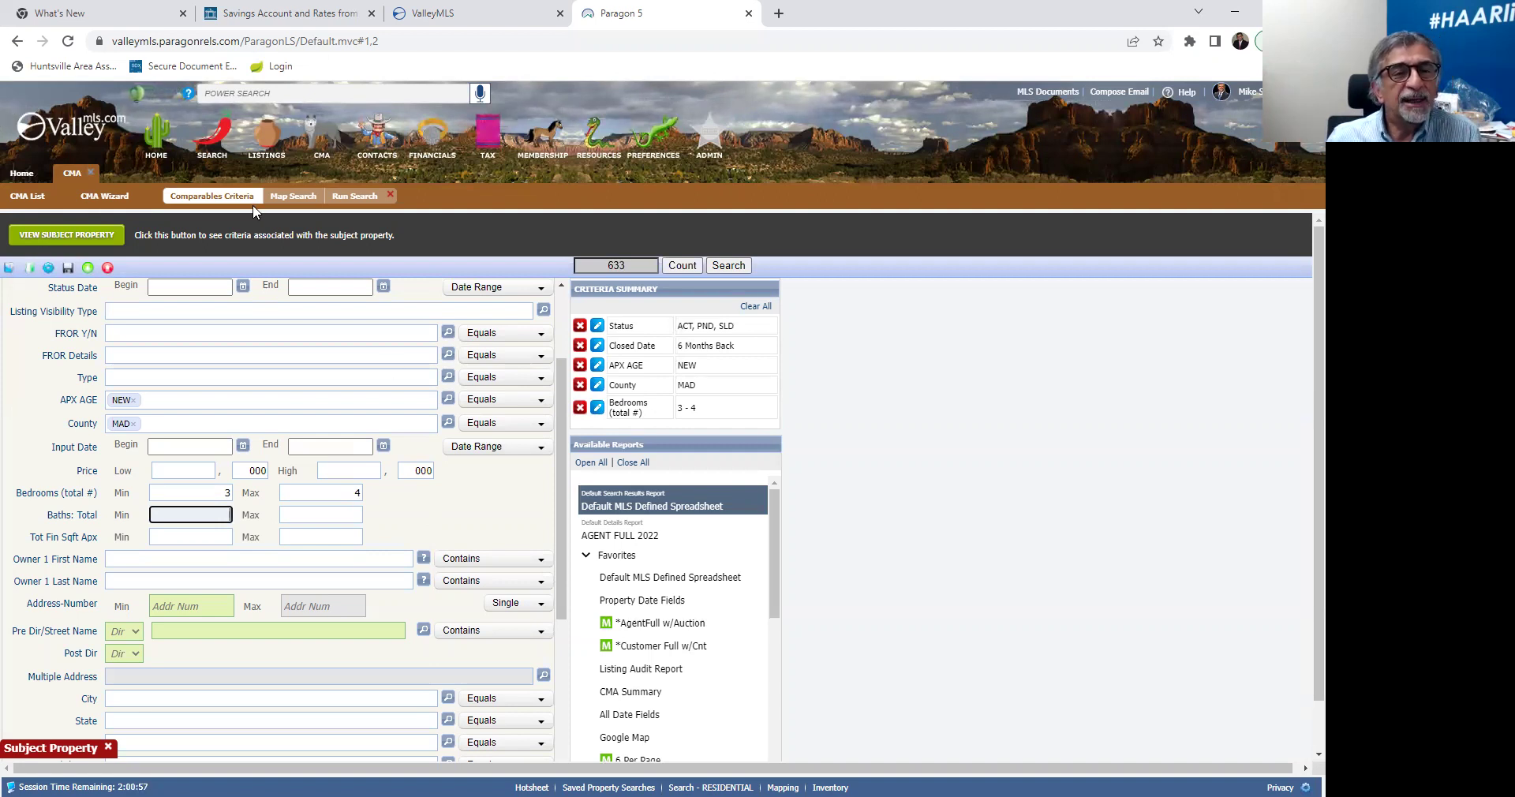
- Review the subject property's baths and square footage, and set the total finished square footage range to 1800 through 2200
click(67, 234)
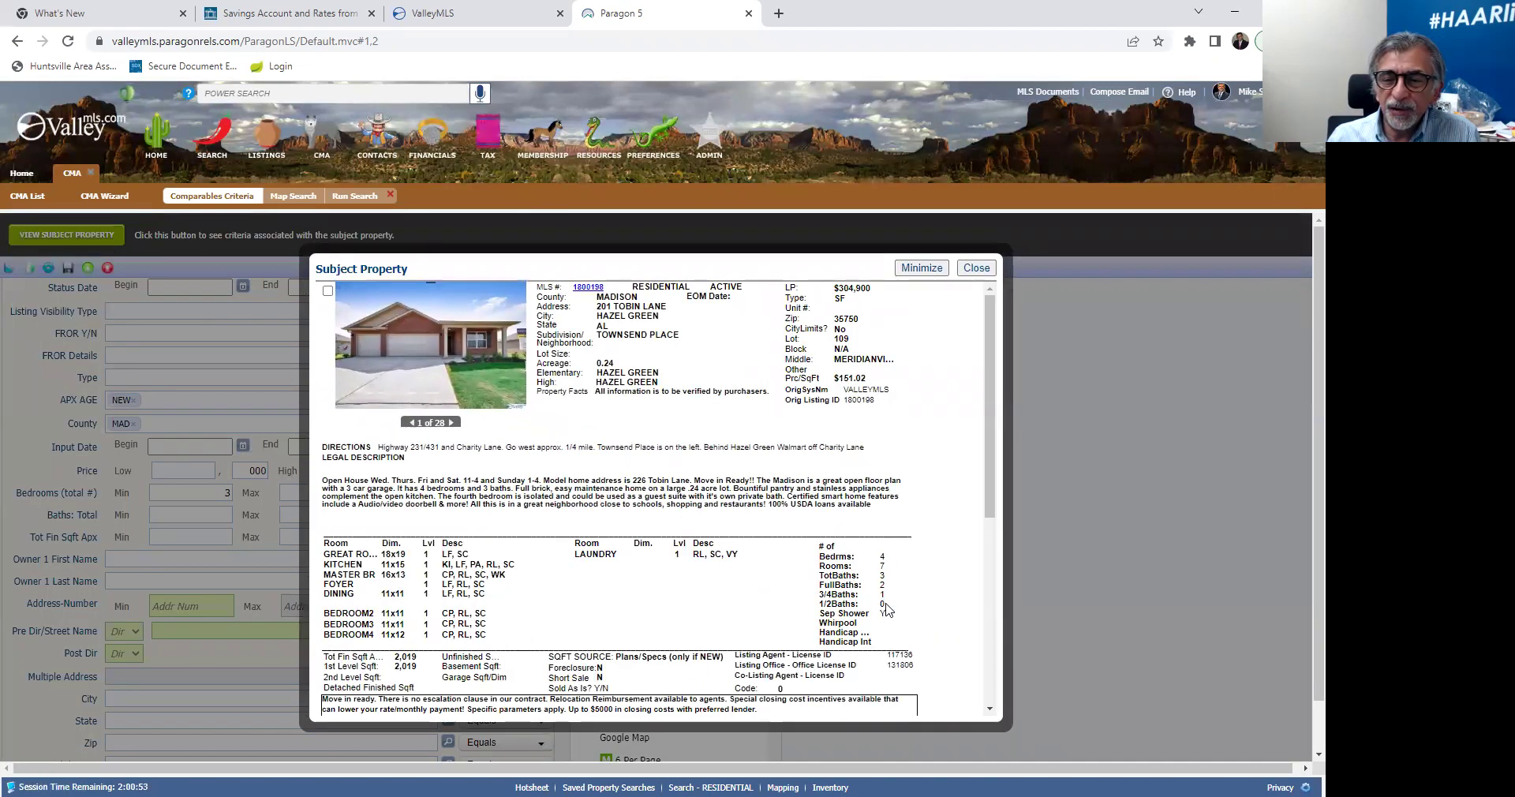
click(922, 269)
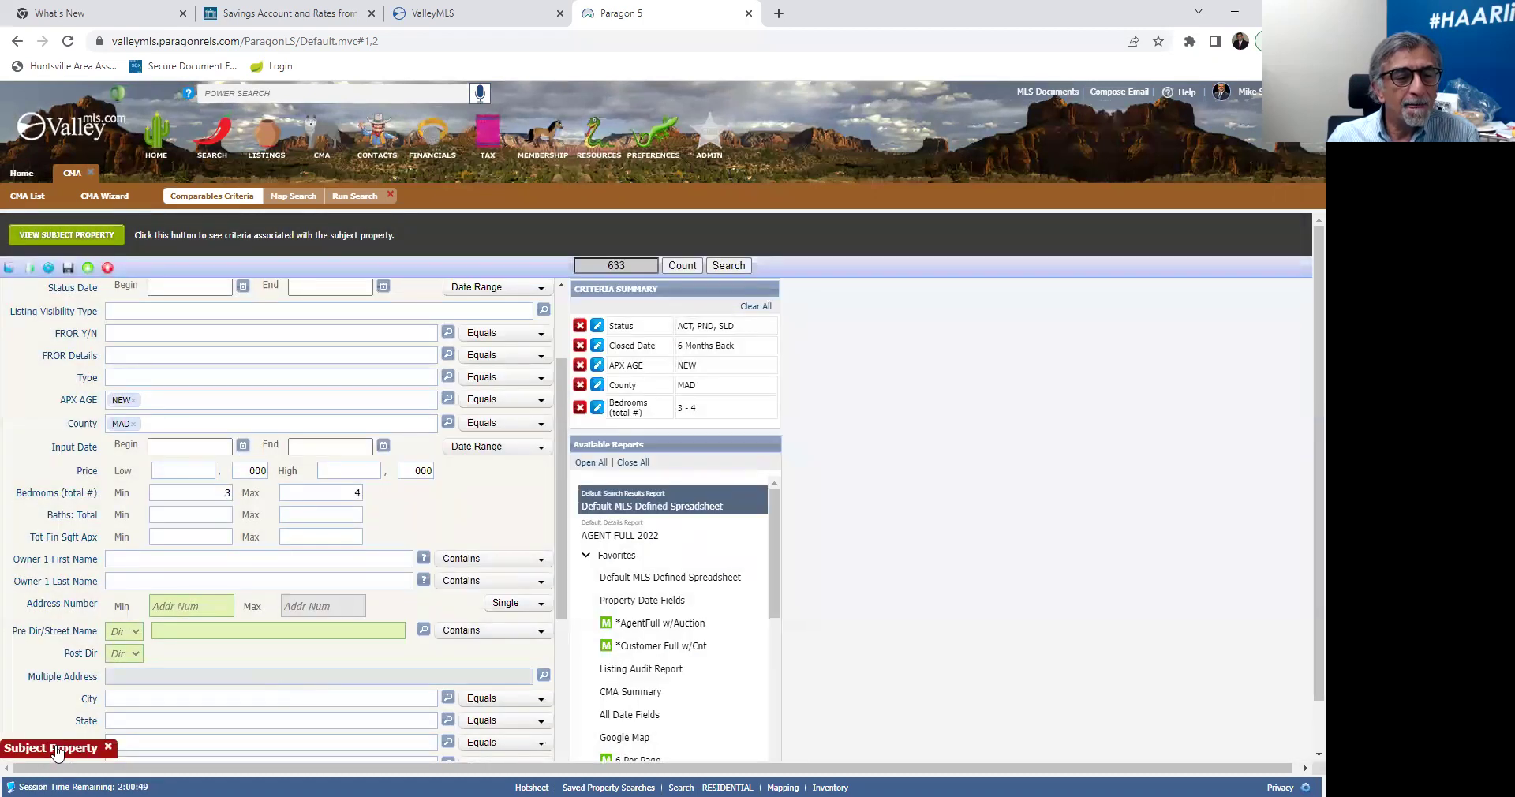
click(56, 750)
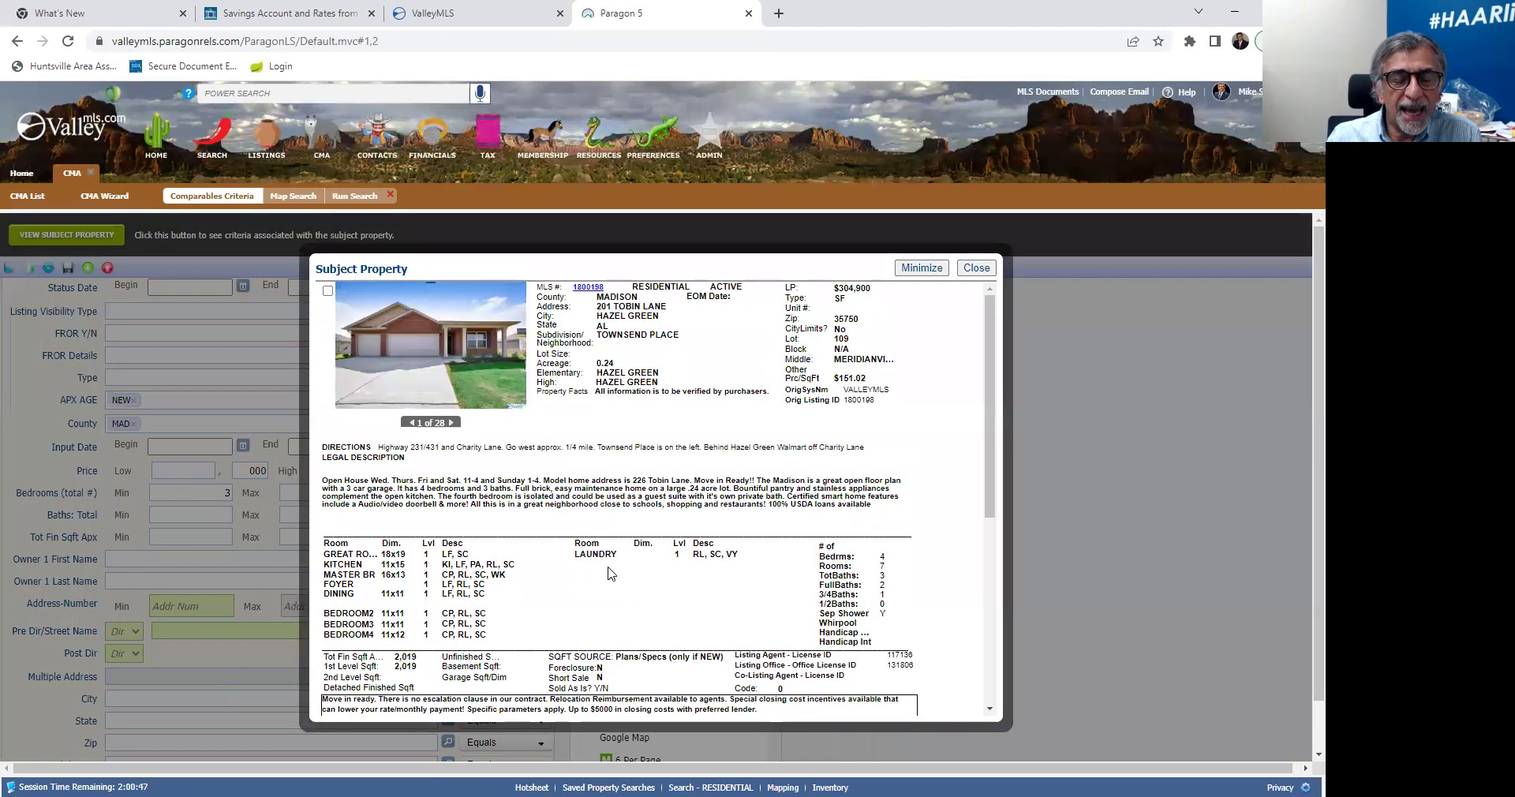
scroll(608, 574, down, 2)
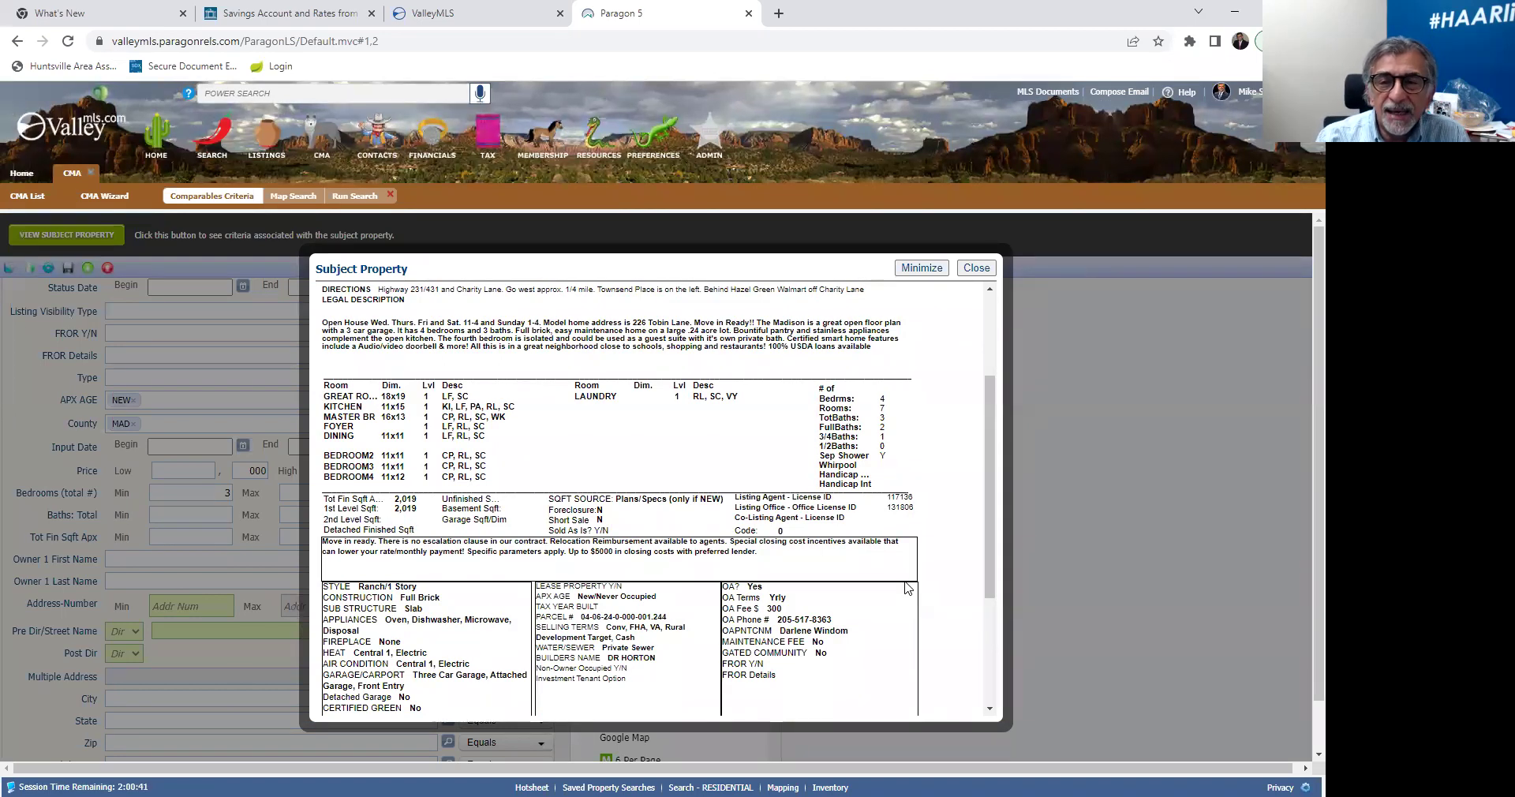
click(922, 269)
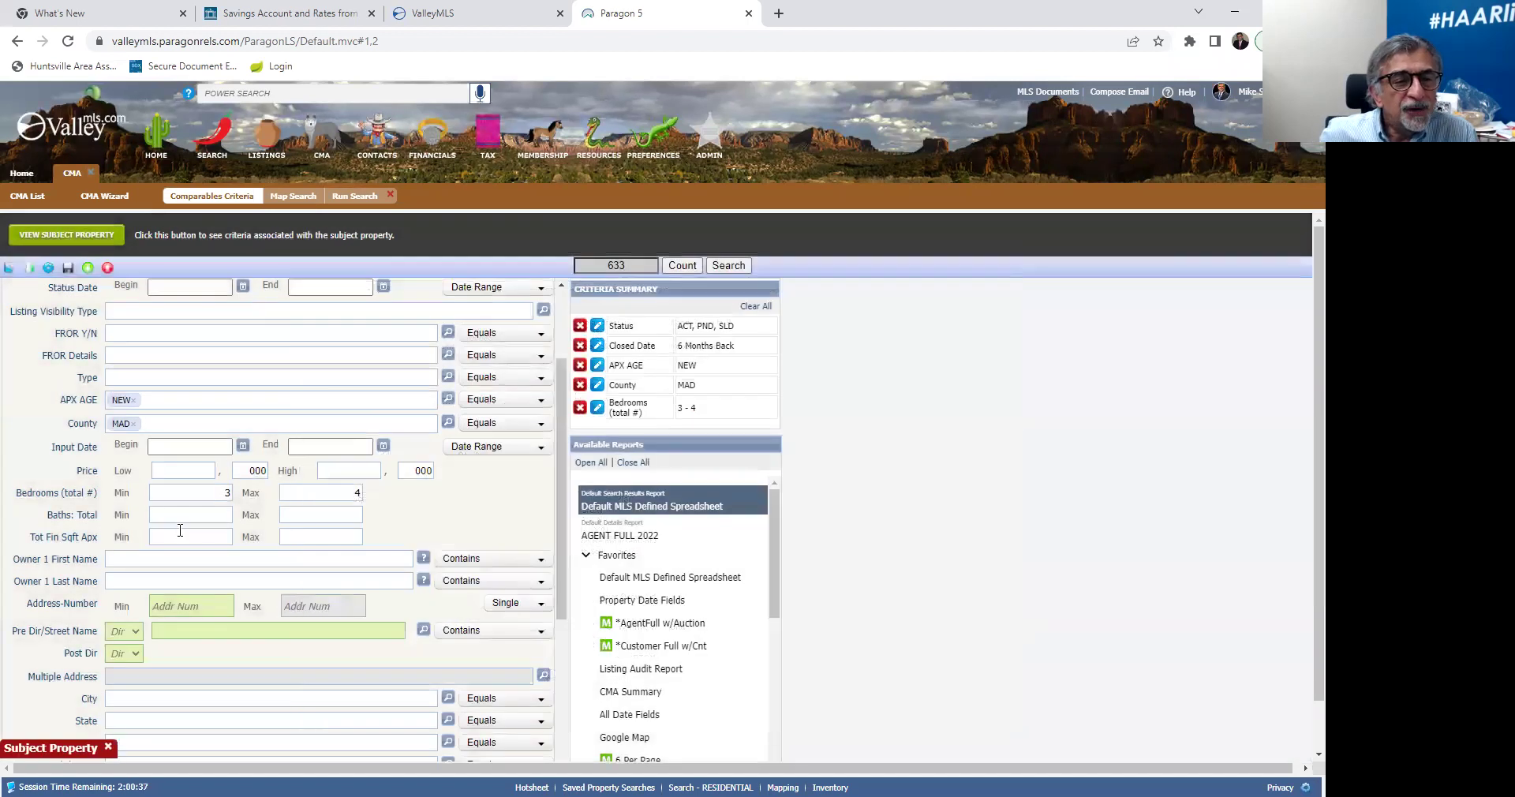
click(183, 539)
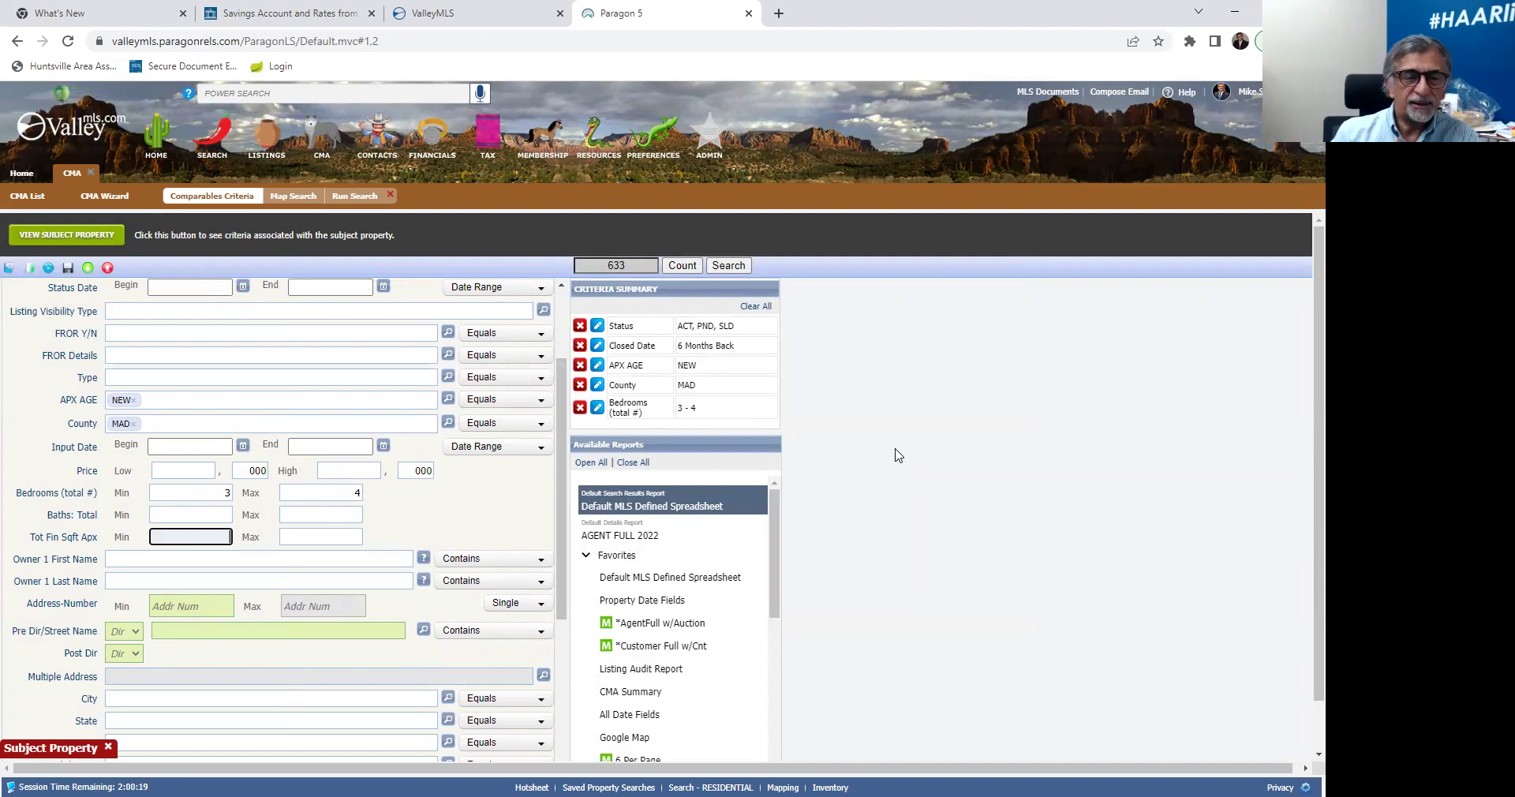
text(800)
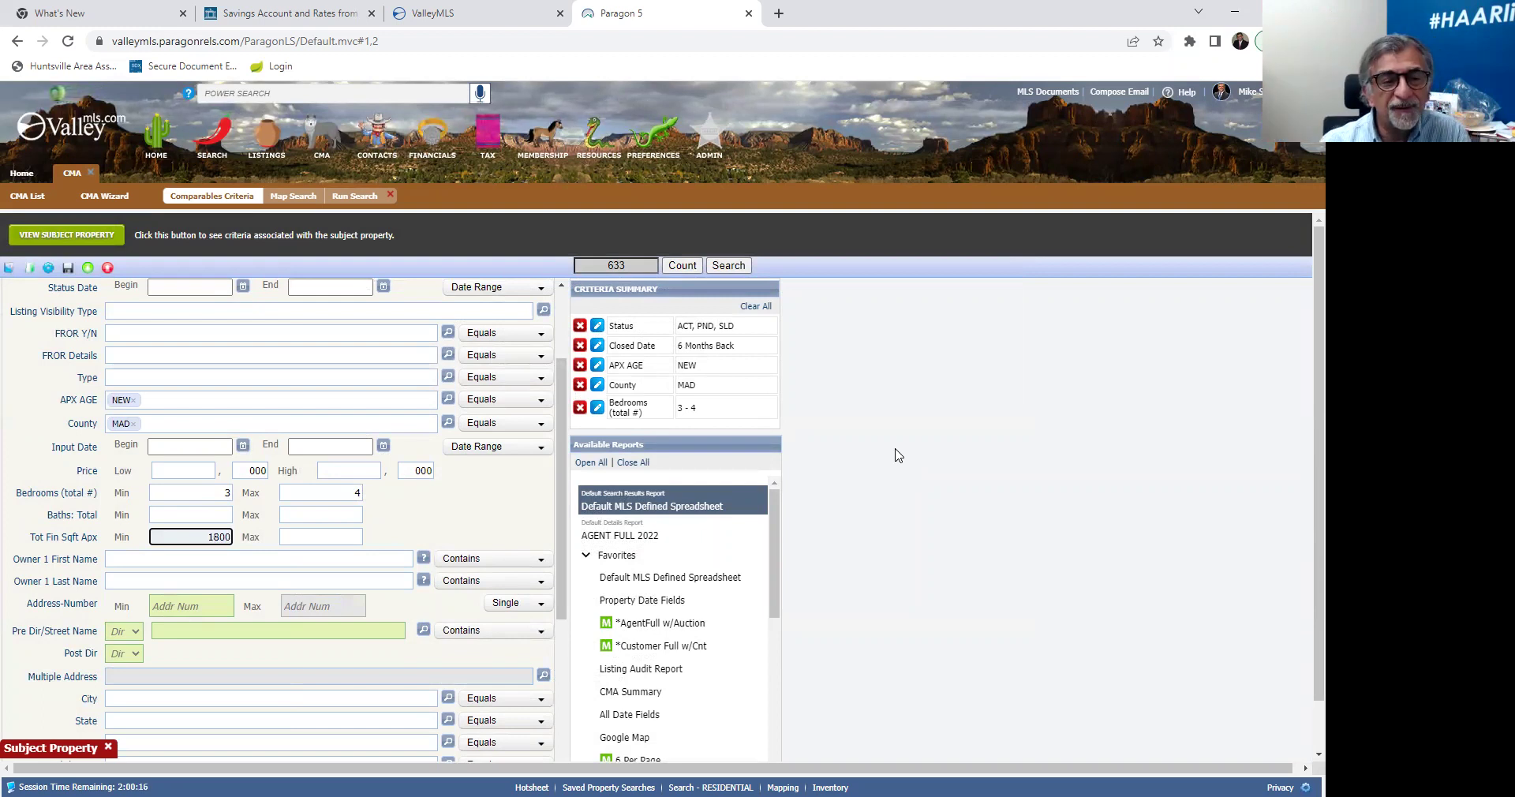
key(Tab)
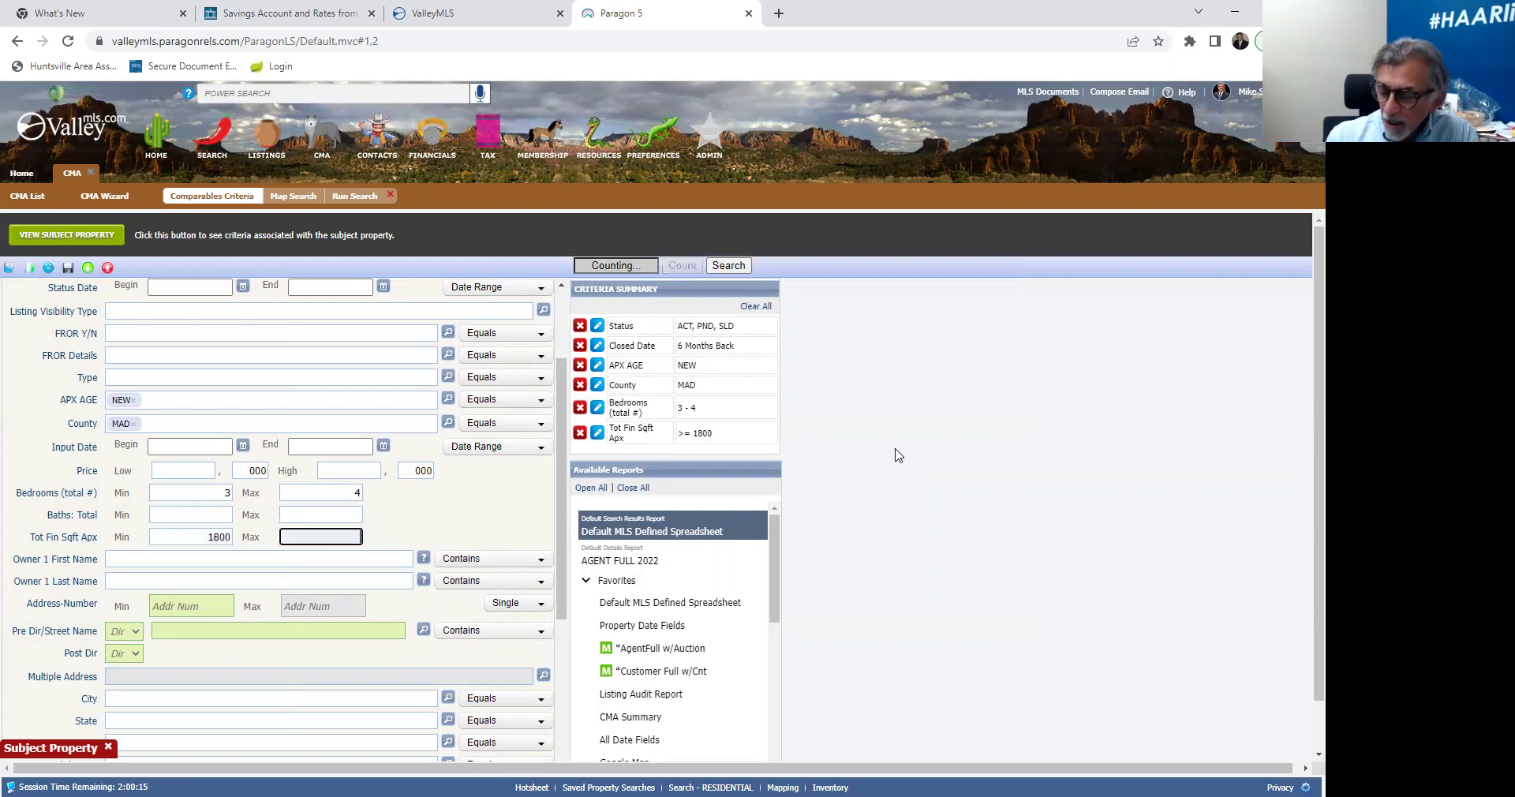
text(2200)
key(Tab)
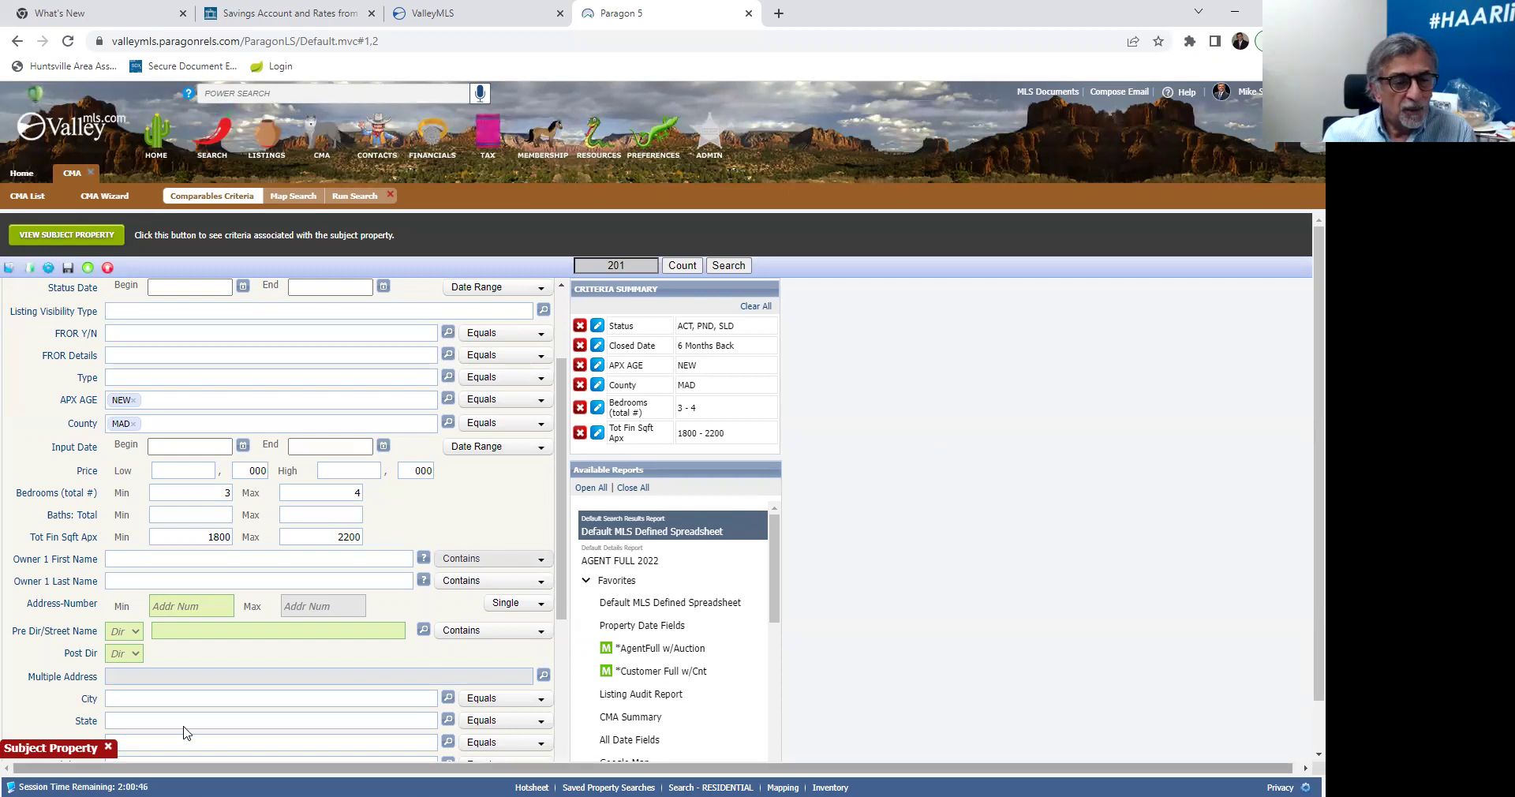
- Set the city criterion to HAZEL GREEN
click(188, 700)
text(haze)
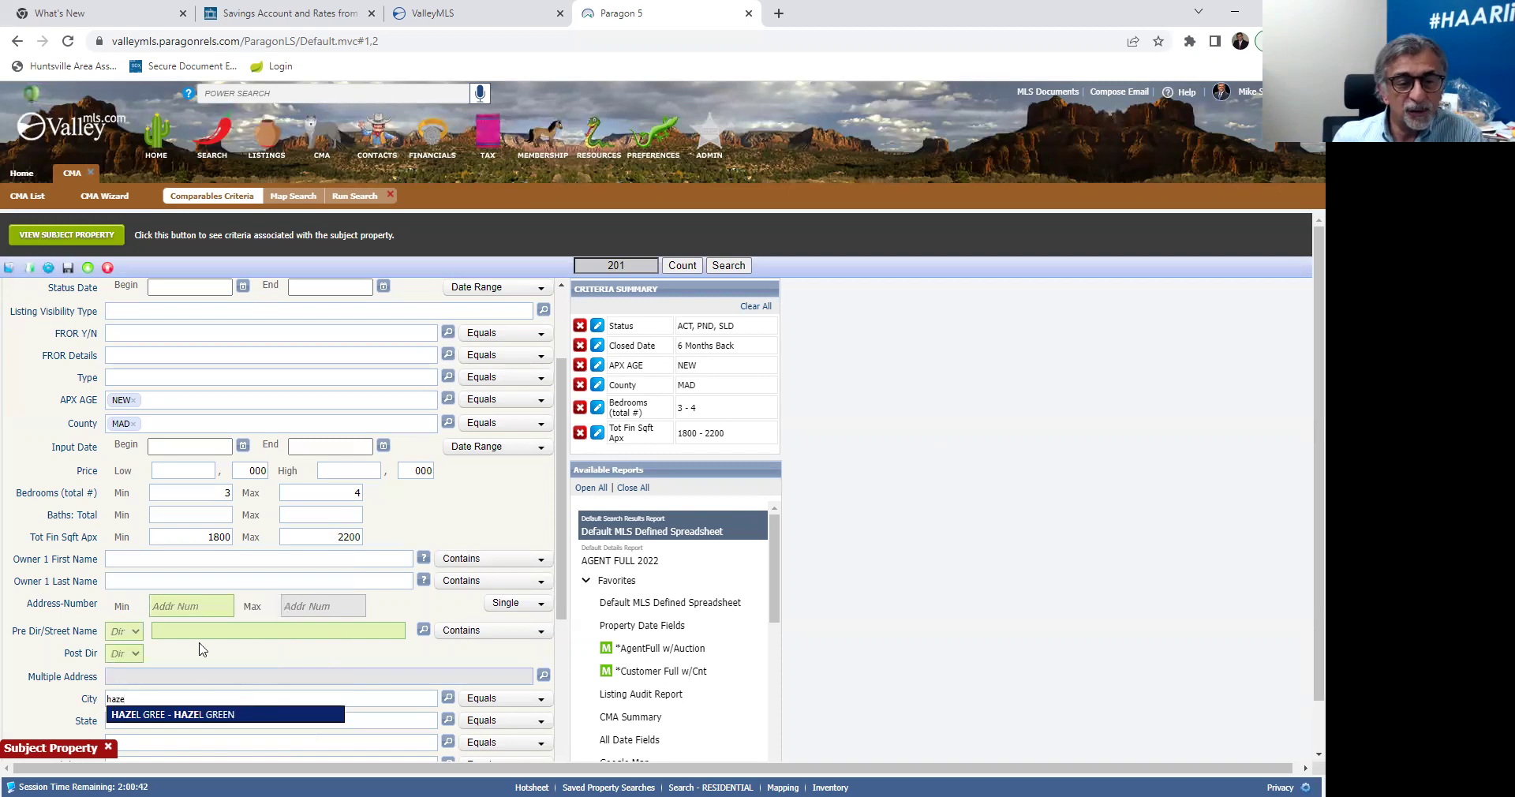
click(220, 715)
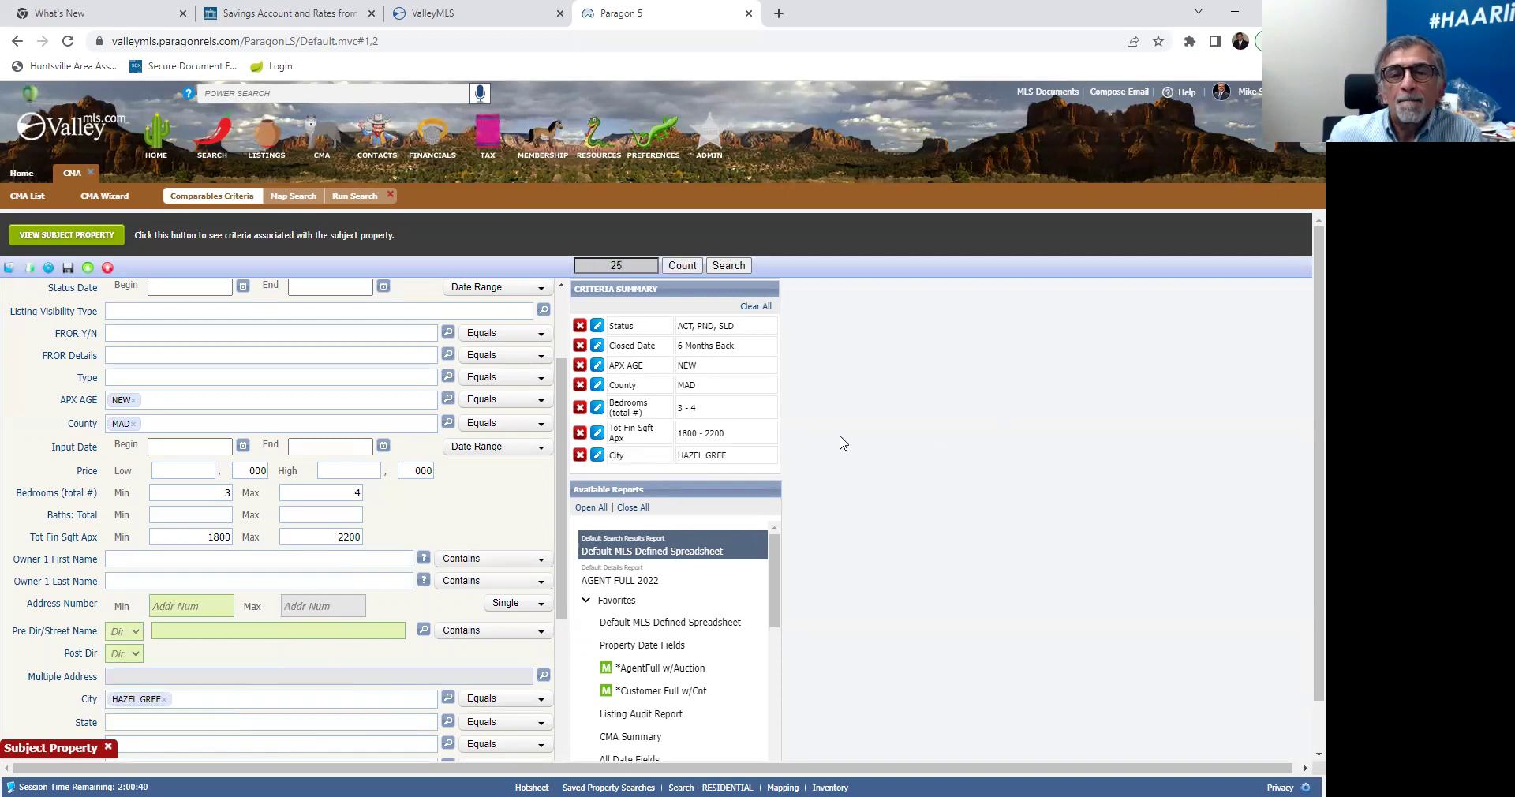
scroll(843, 442, down, 1)
scroll(448, 592, down, 2)
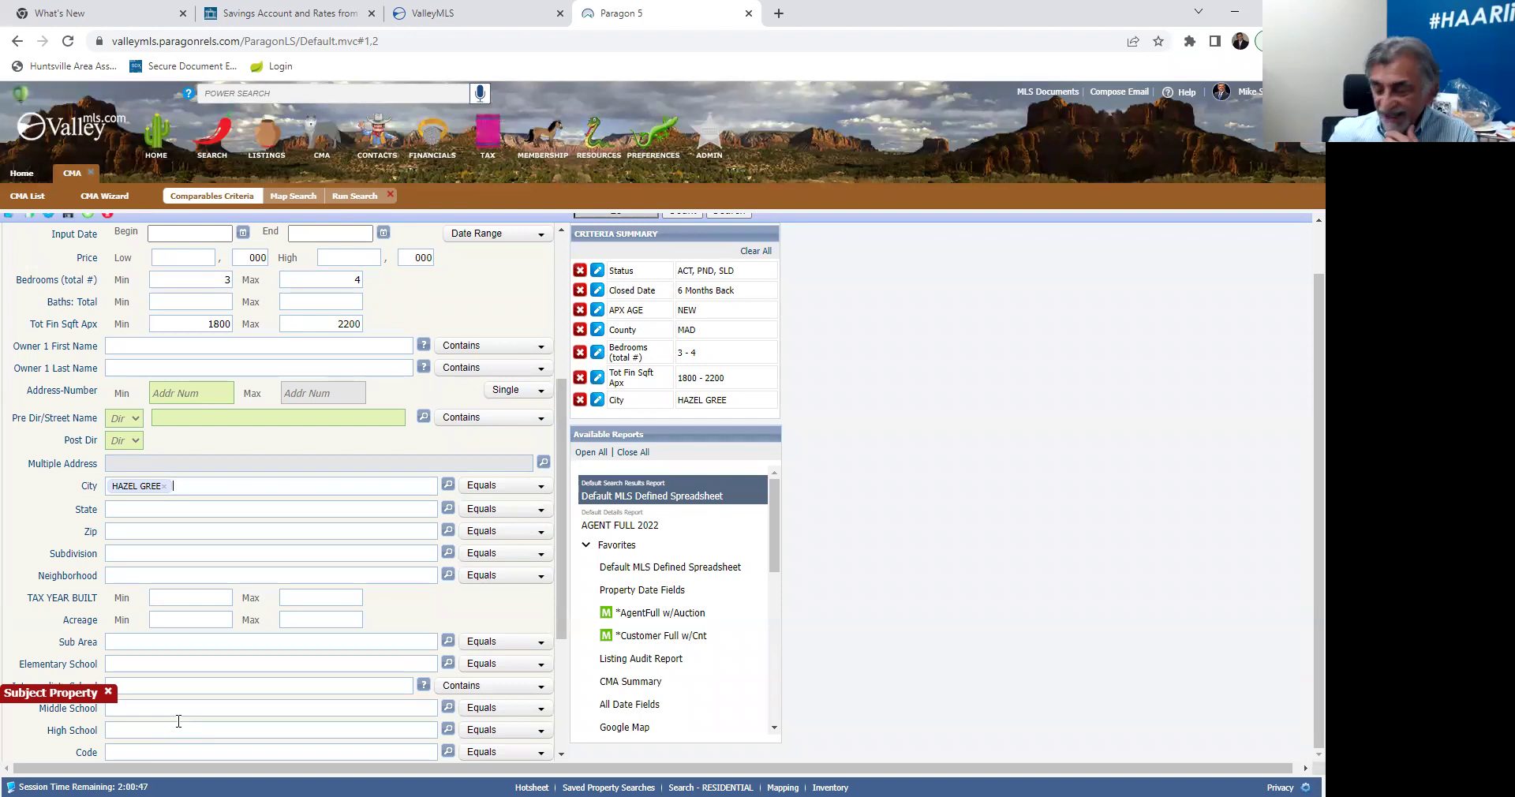
scroll(175, 604, up, 1)
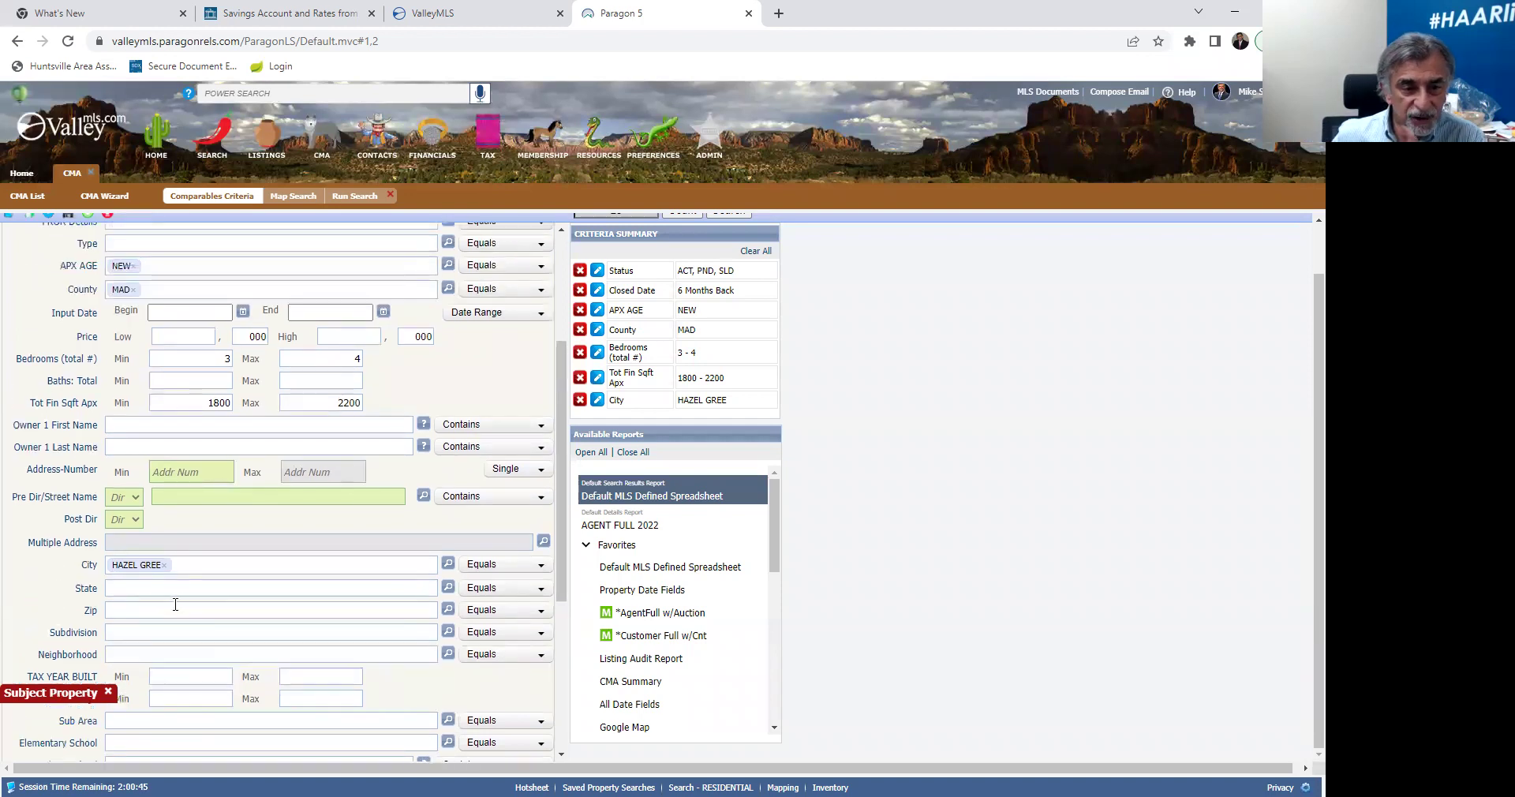
scroll(275, 665, up, 3)
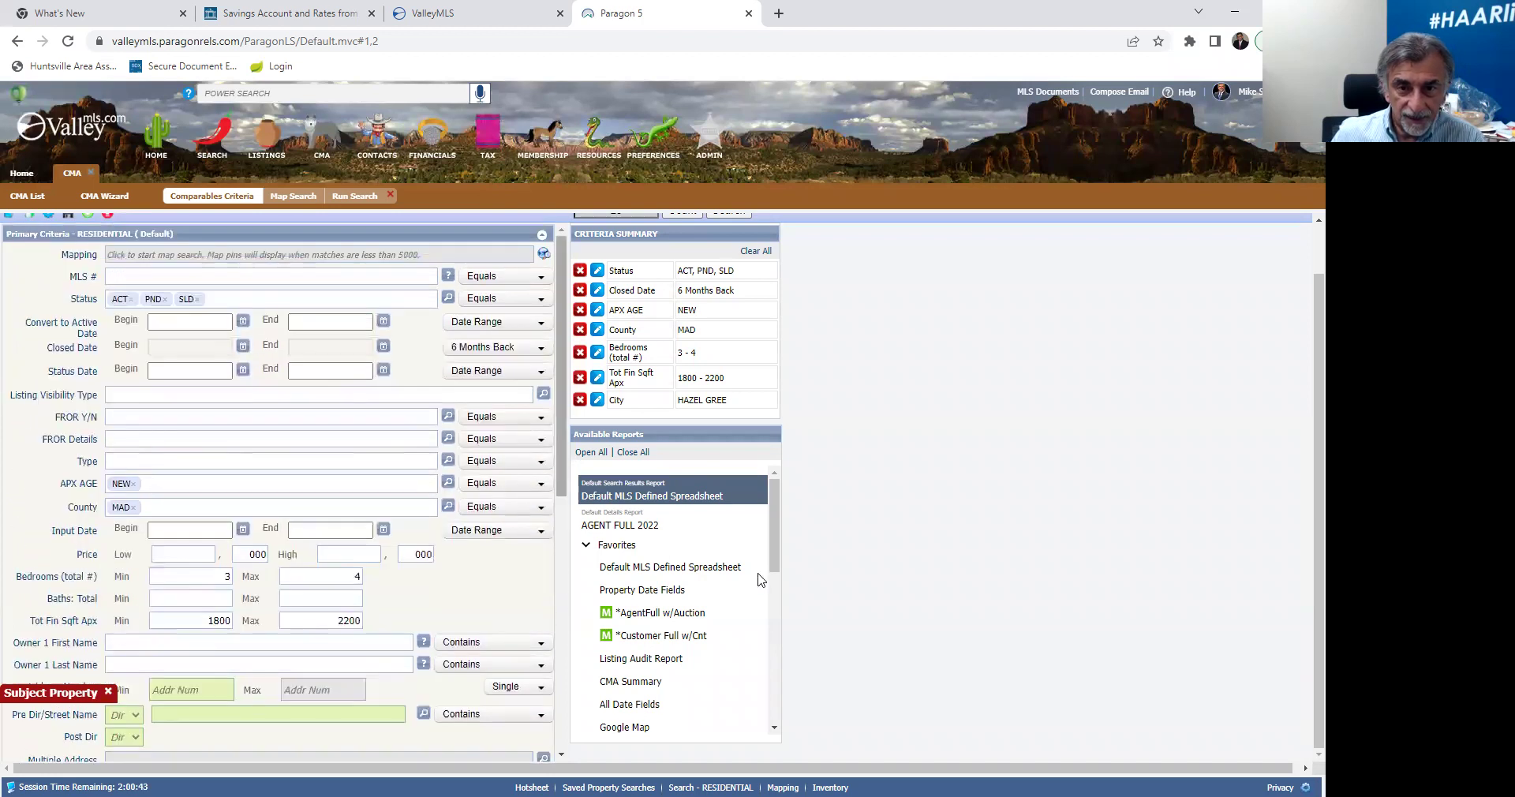
scroll(789, 474, up, 1)
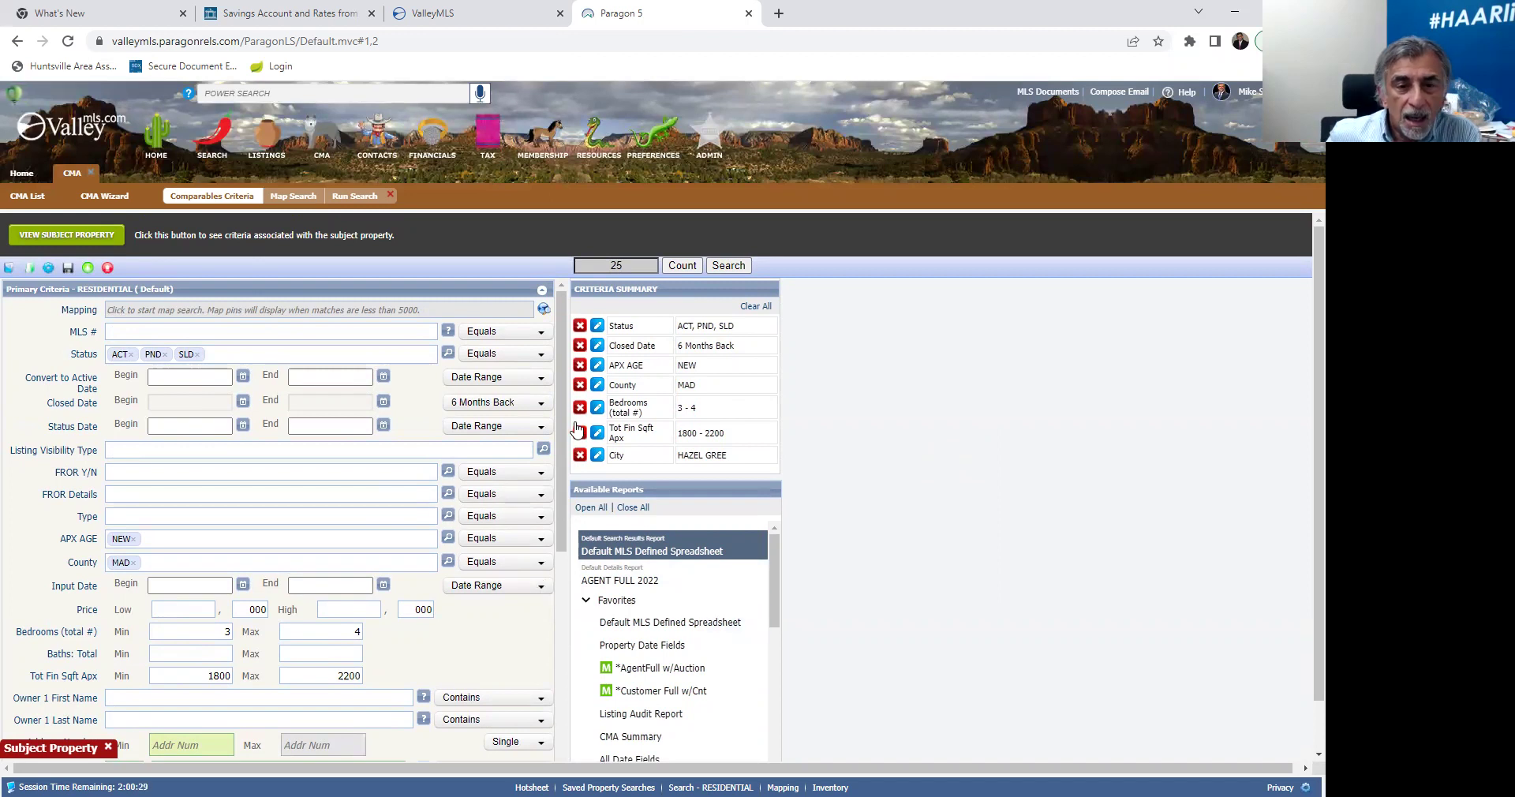
- Run the comparables search with the current criteria and look through the matching listings
drag(563, 417, 566, 703)
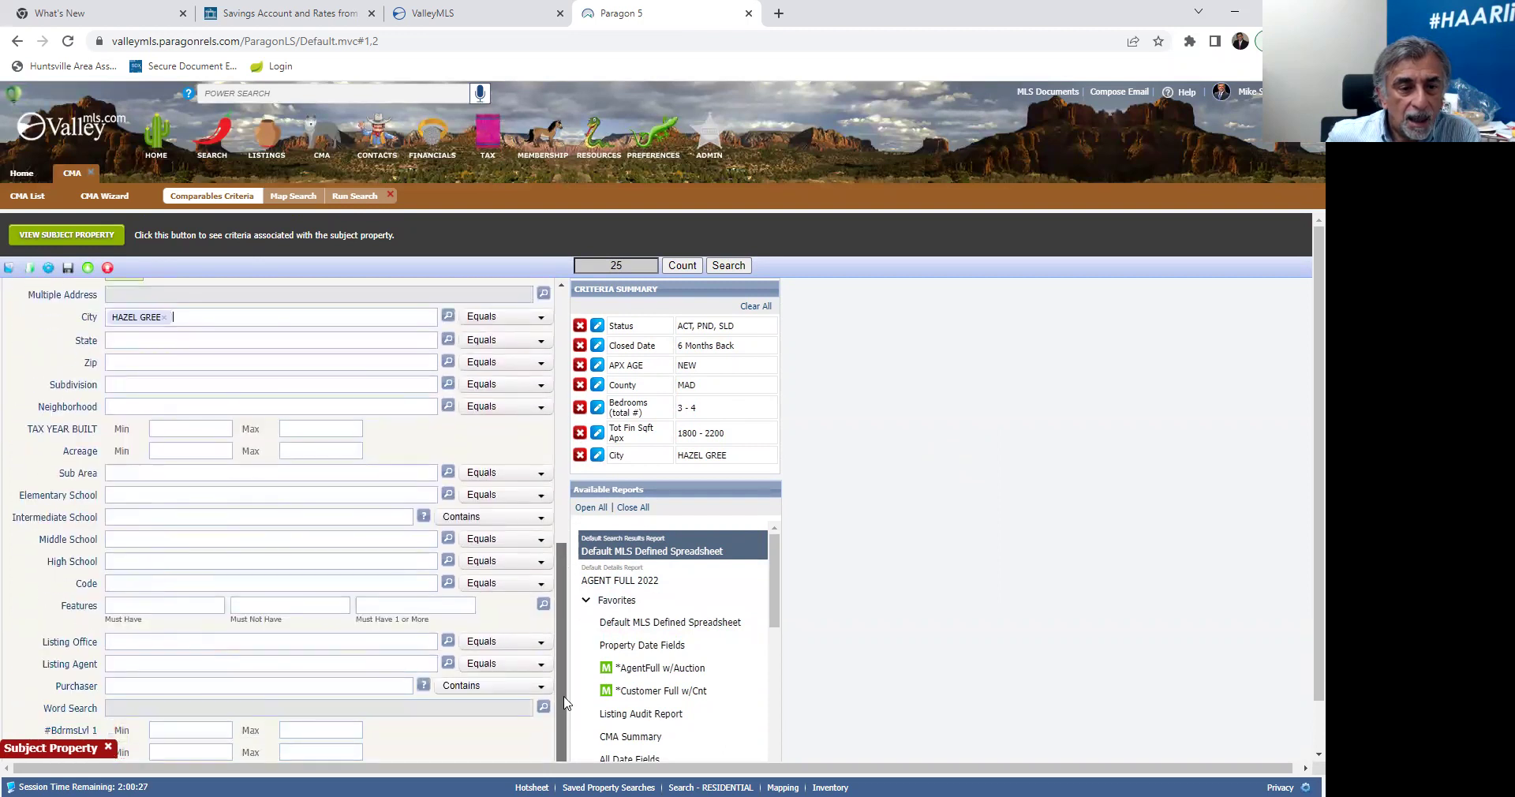
click(740, 266)
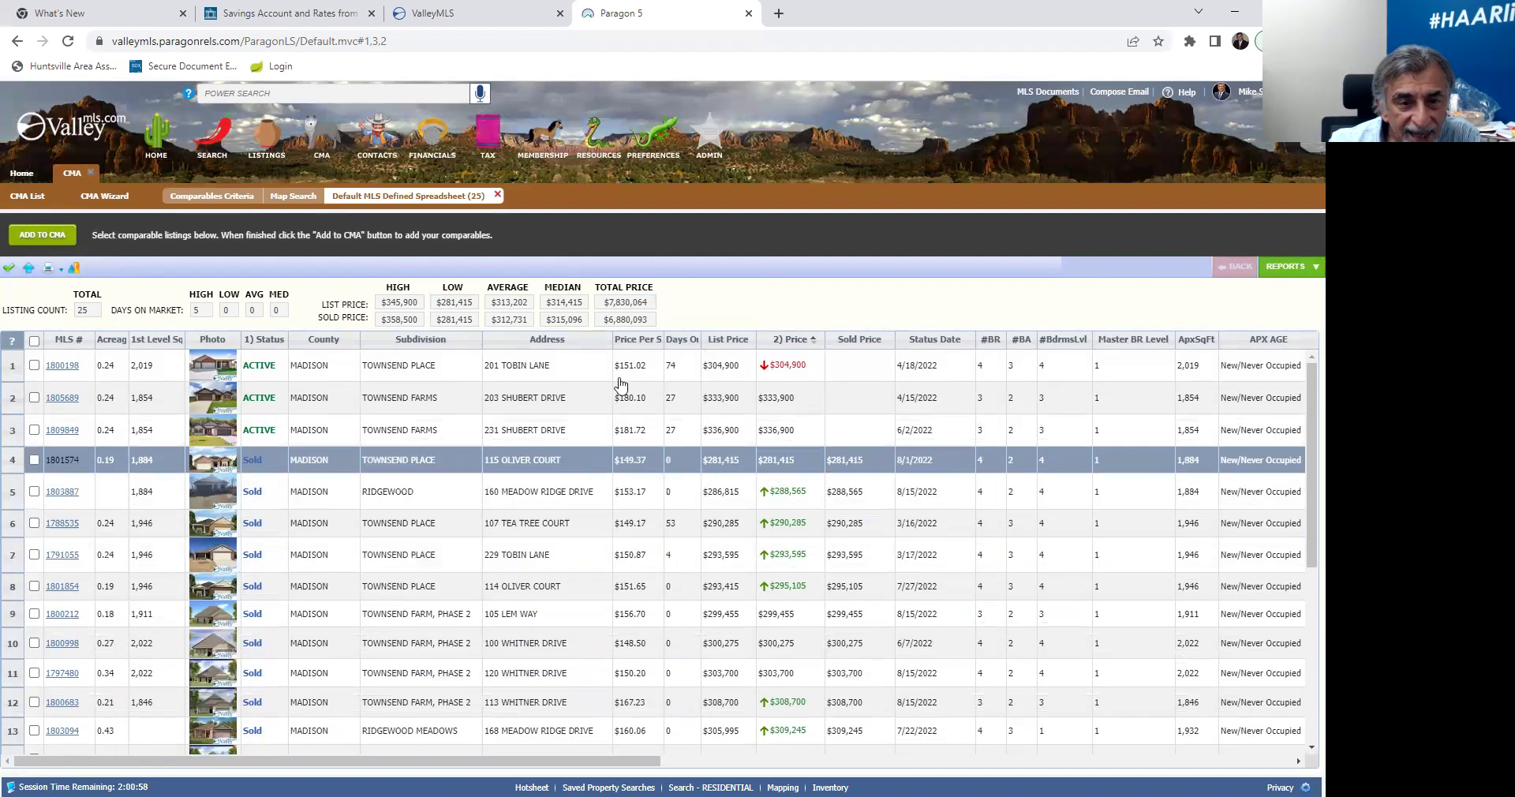
scroll(307, 689, down, 3)
scroll(307, 624, up, 3)
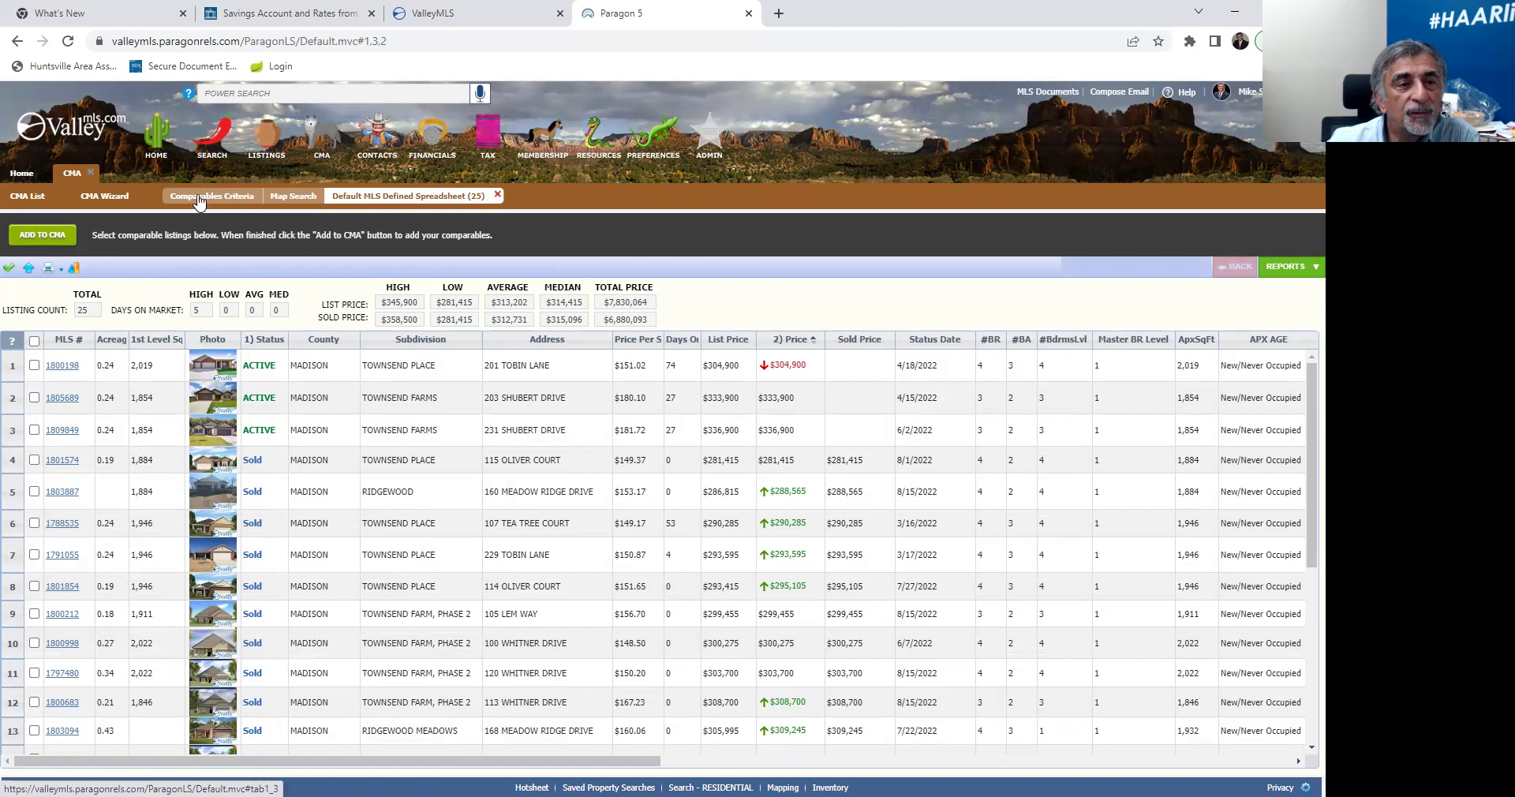
click(103, 200)
click(368, 197)
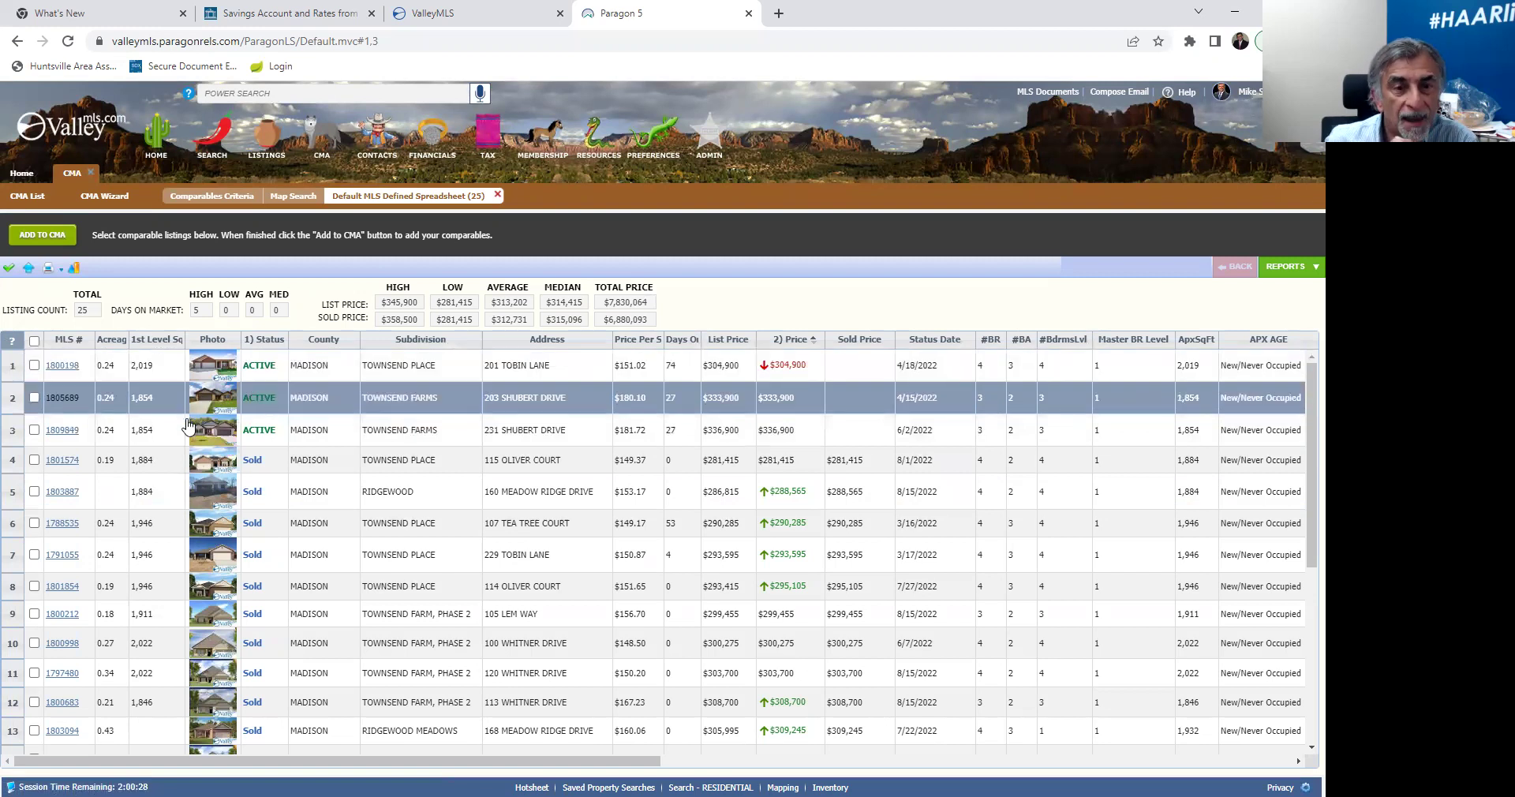
- Try selecting all three active listings, then keep only MLS # 1800198 in Townsend Place selected
click(34, 365)
click(34, 398)
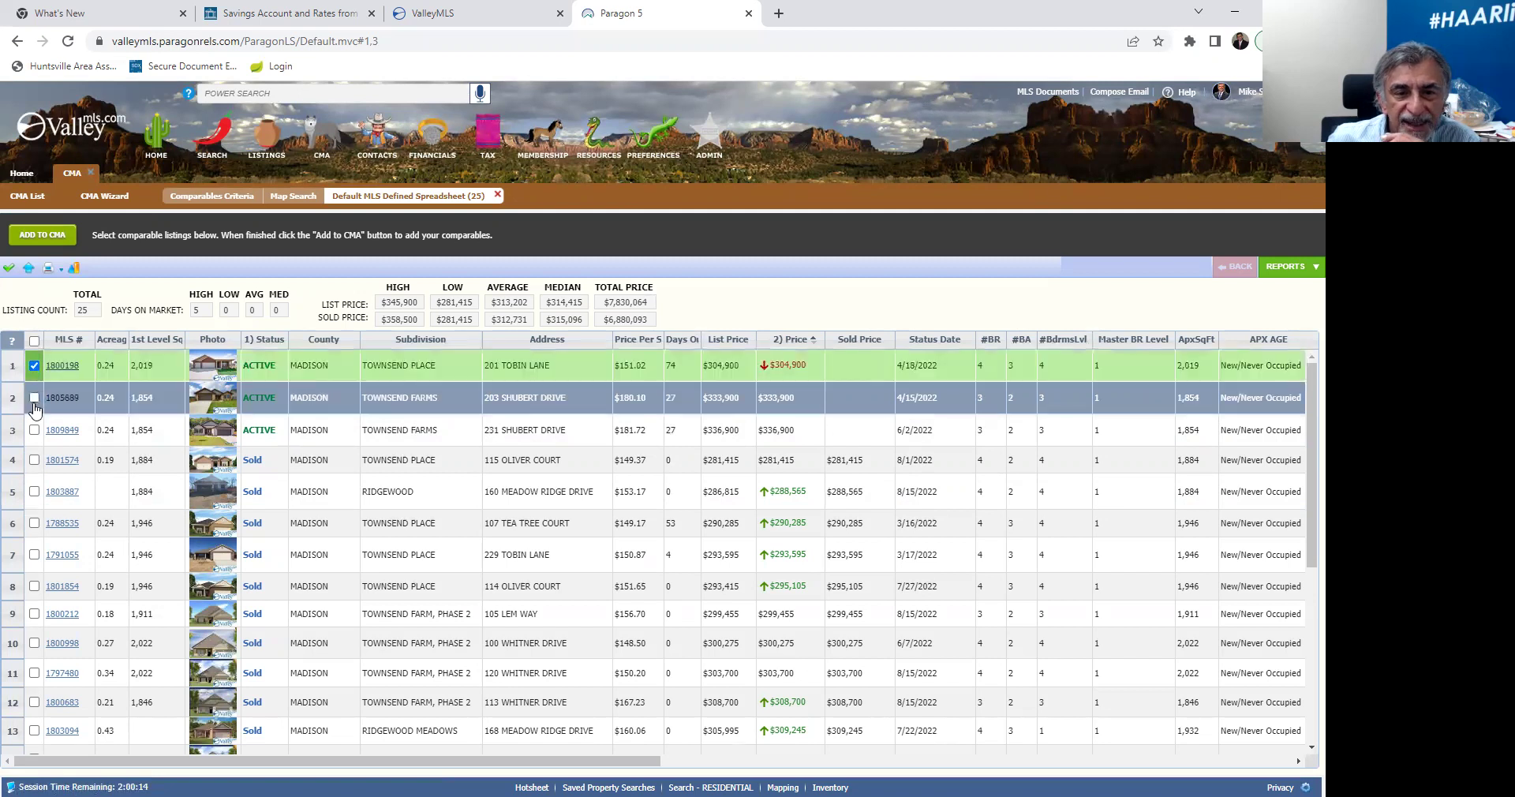
click(34, 430)
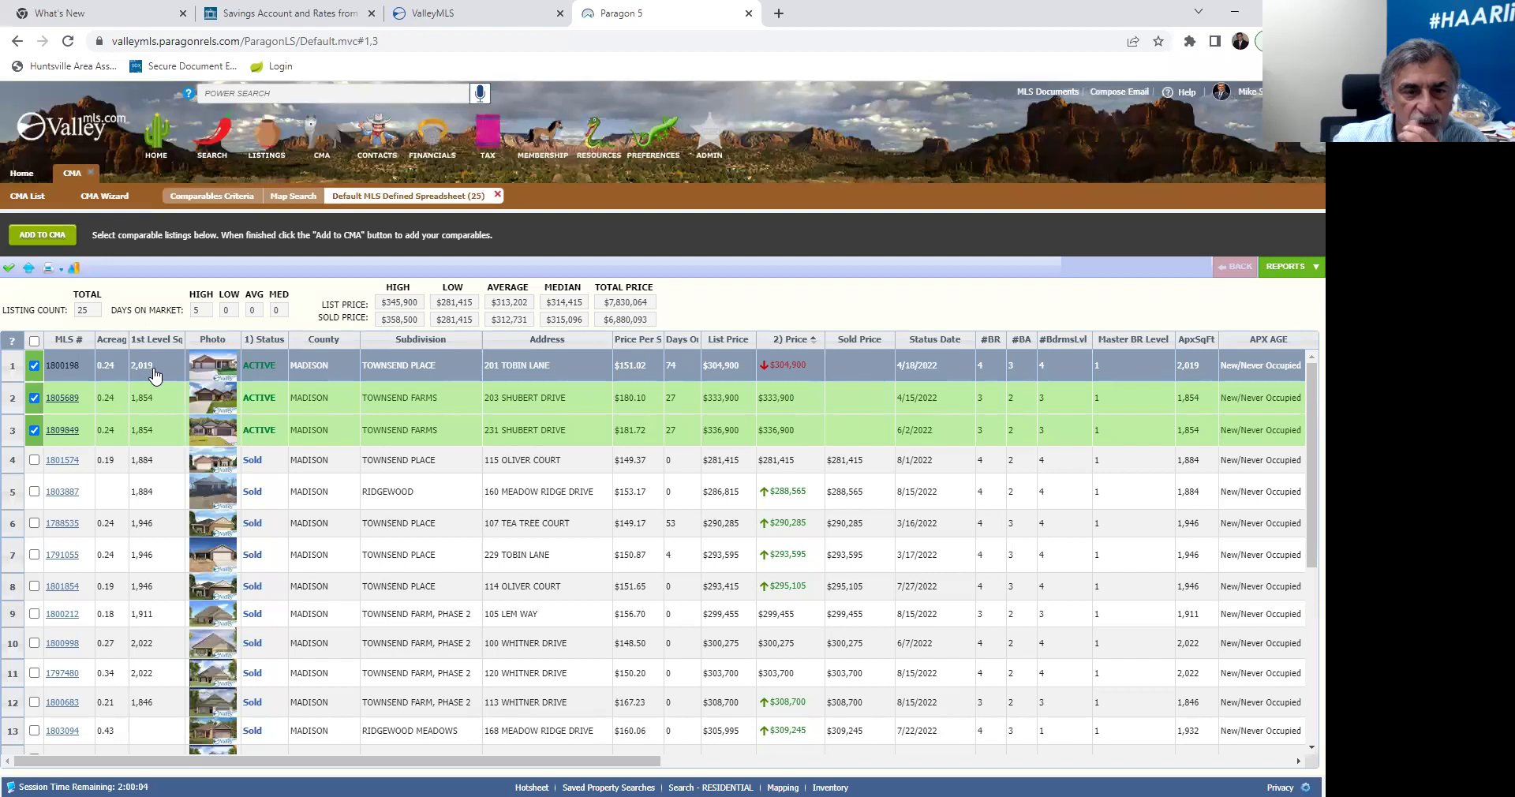
click(34, 431)
click(34, 398)
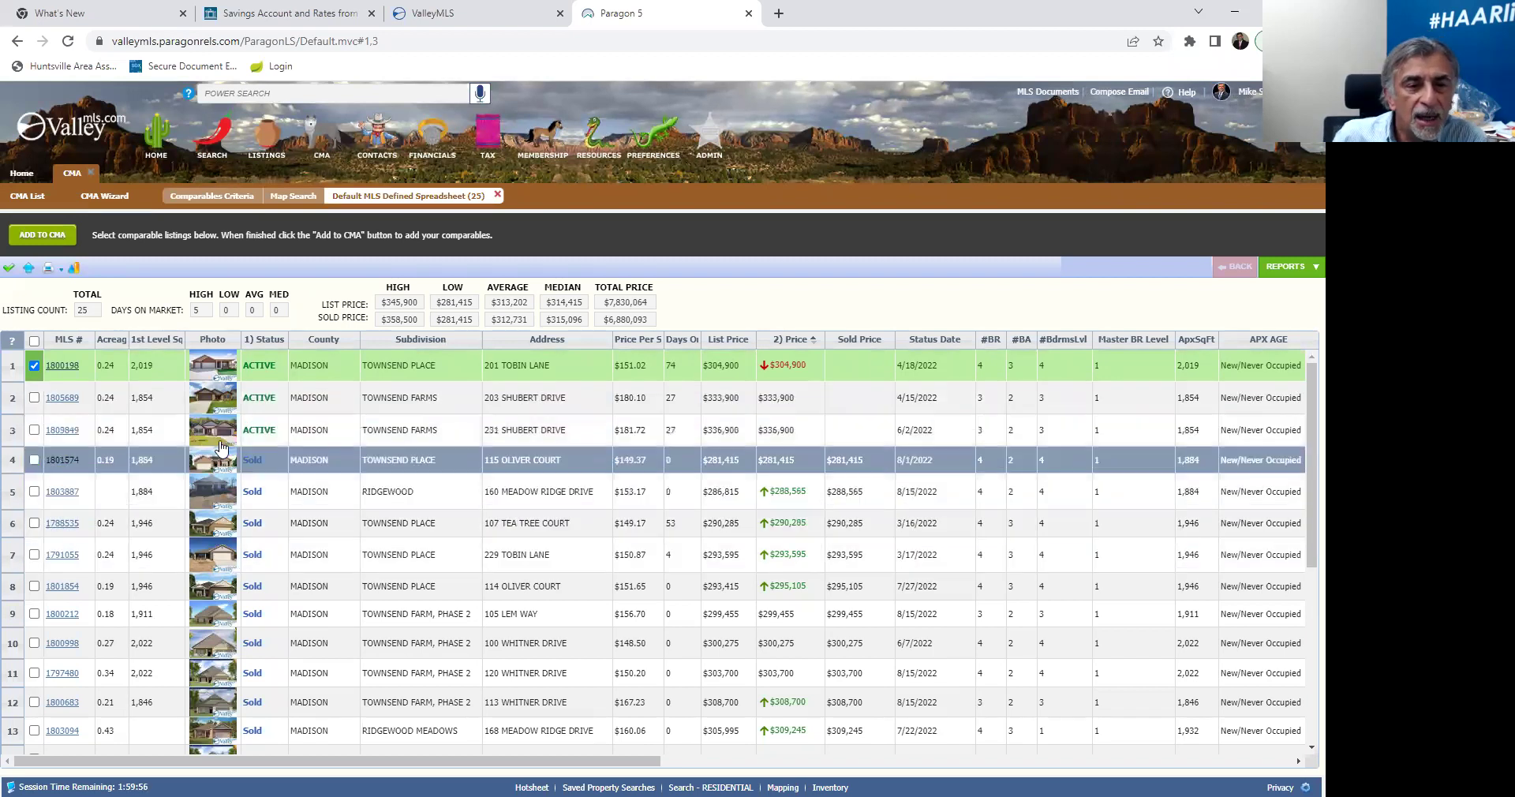
- Add the sold Townsend Farm, Phase 2 listings MLS # 1800998, 1797480 and 1800237 to the selection
scroll(229, 456, down, 3)
scroll(241, 464, up, 3)
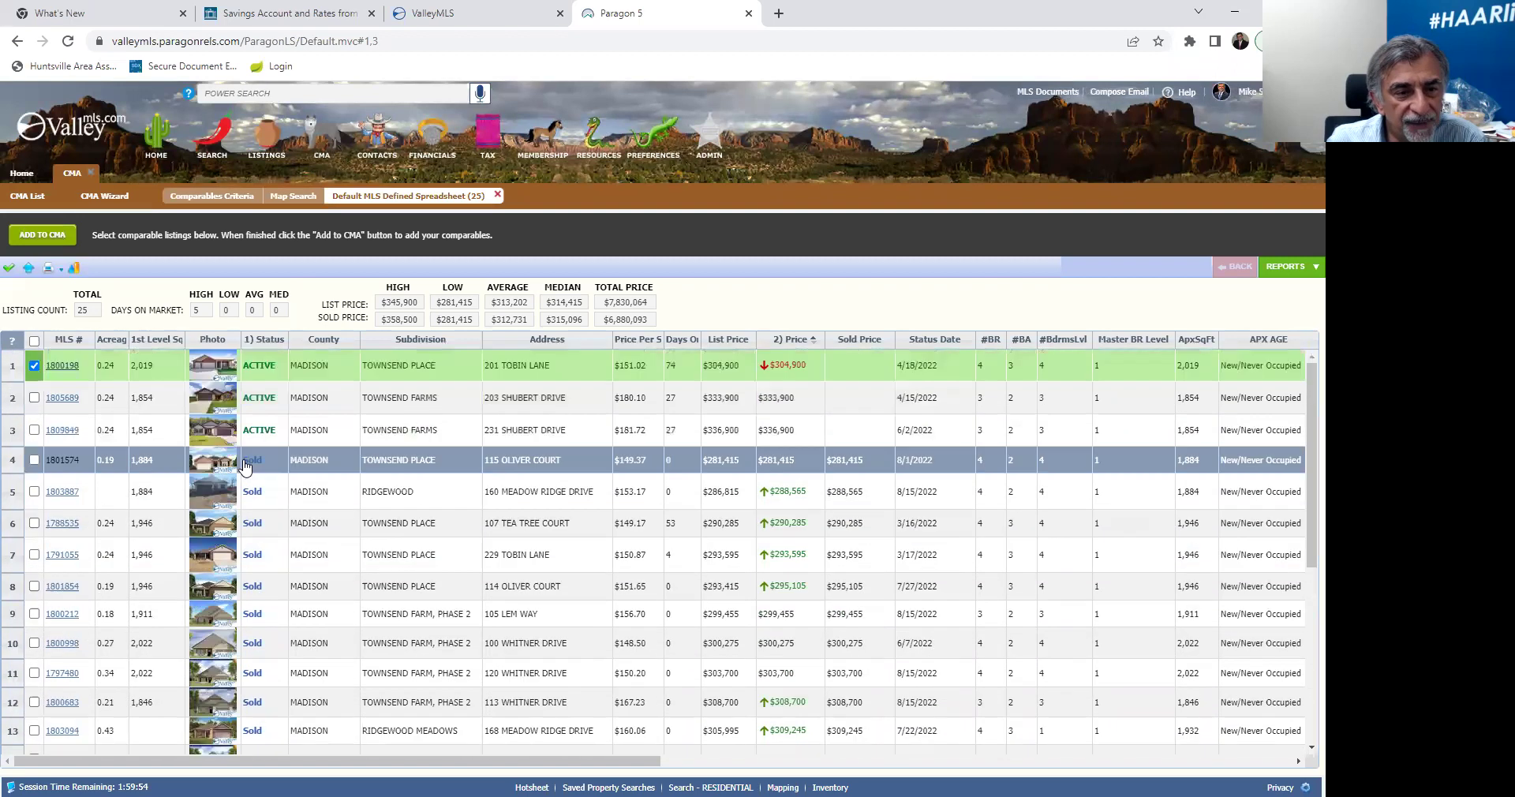
scroll(122, 533, down, 1)
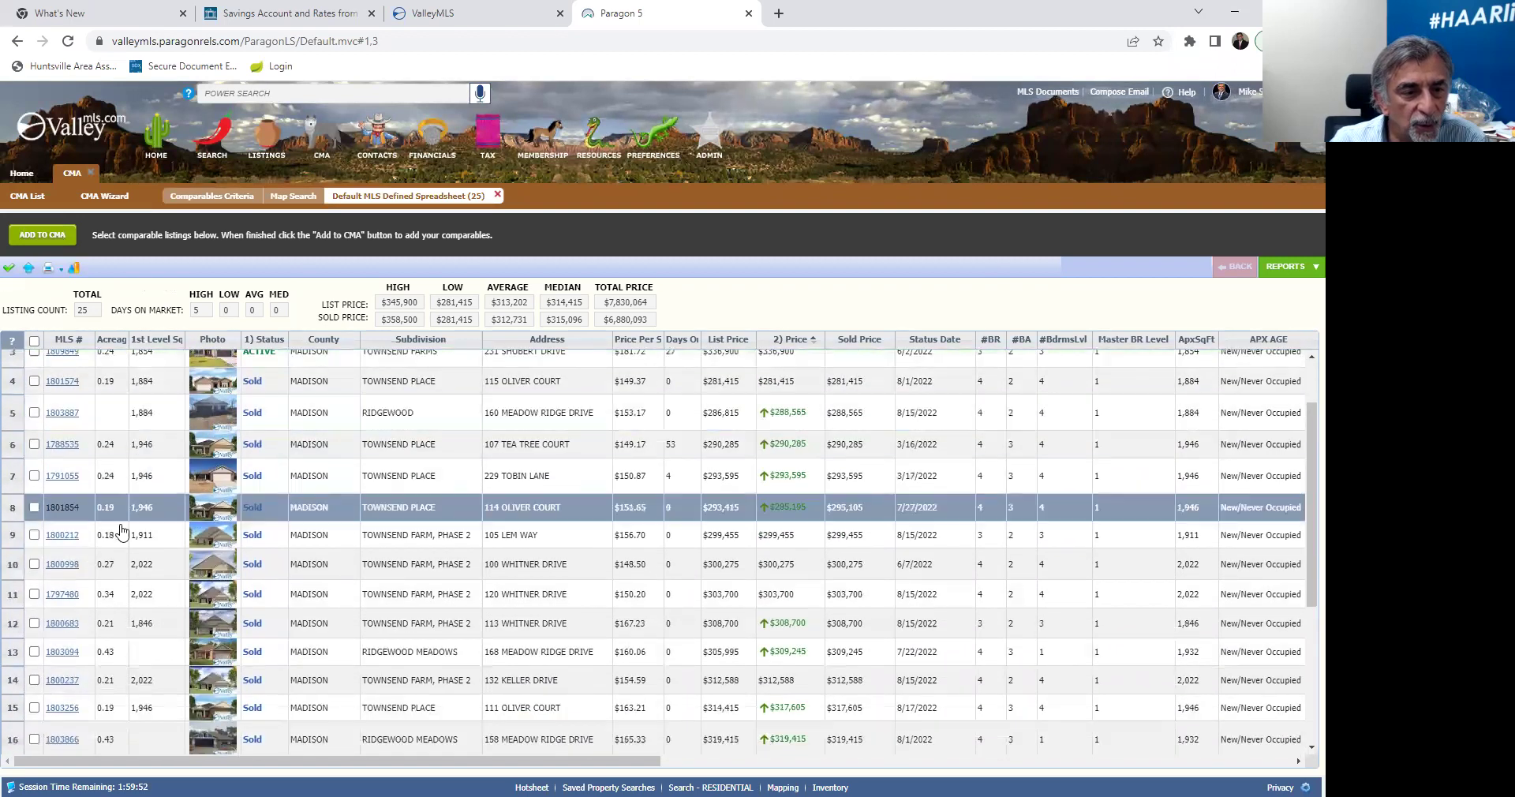
click(34, 565)
scroll(34, 553, down, 1)
click(34, 517)
scroll(54, 567, down, 1)
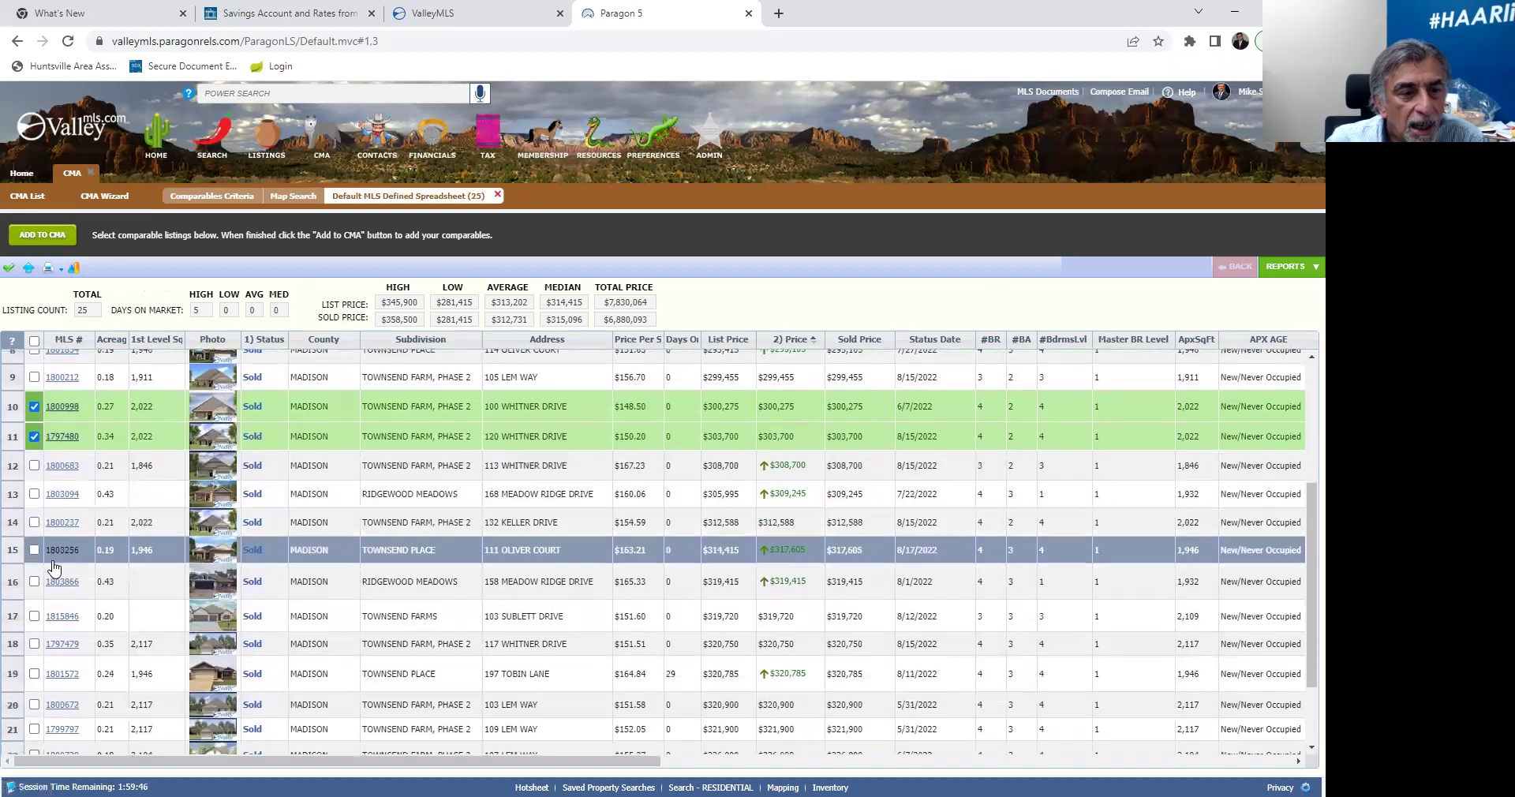
click(34, 522)
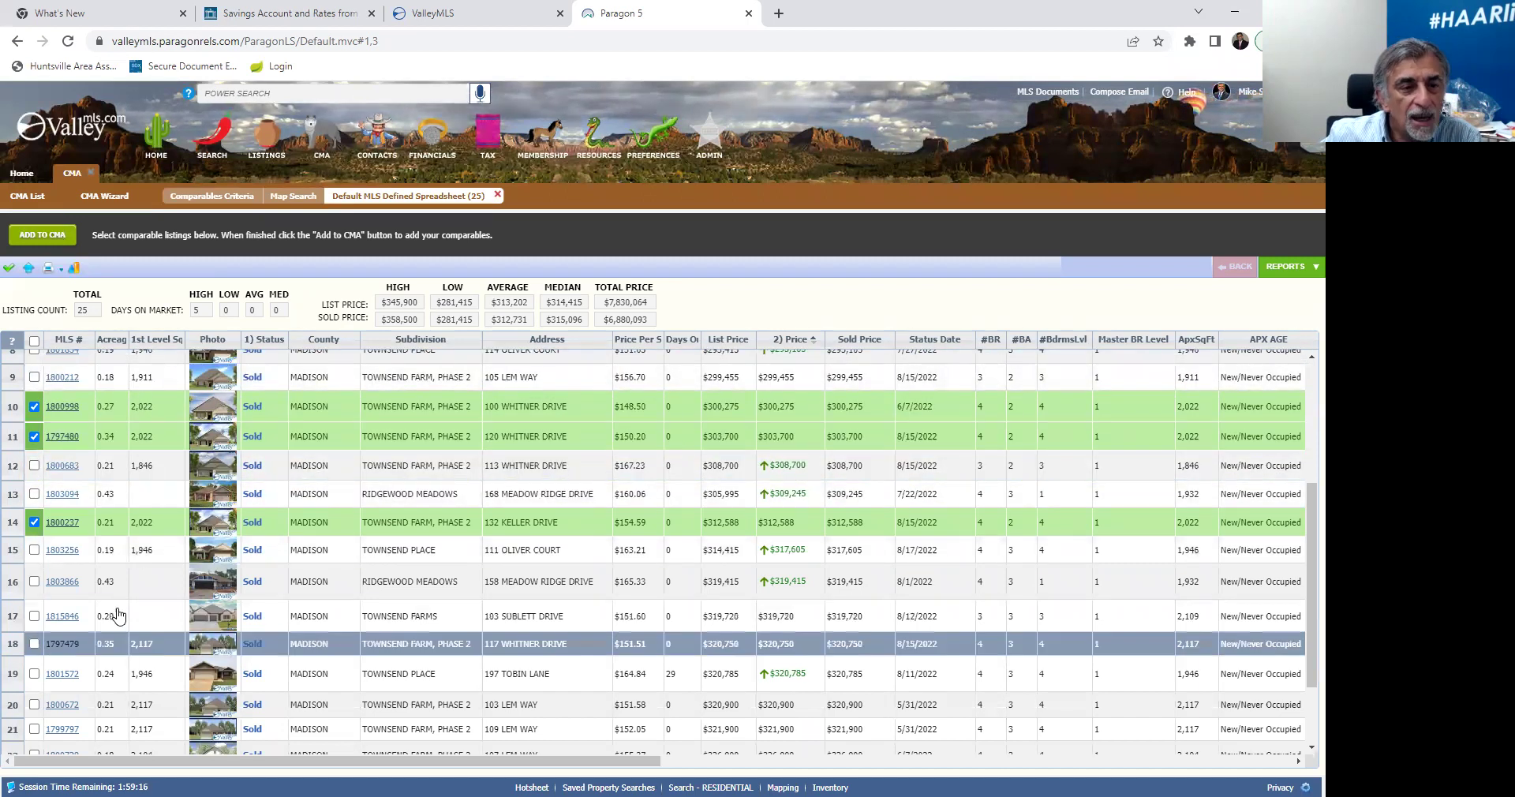
- Review the marked listings and add only the selected ones to the CMA as comparables
scroll(154, 553, down, 2)
scroll(156, 559, up, 5)
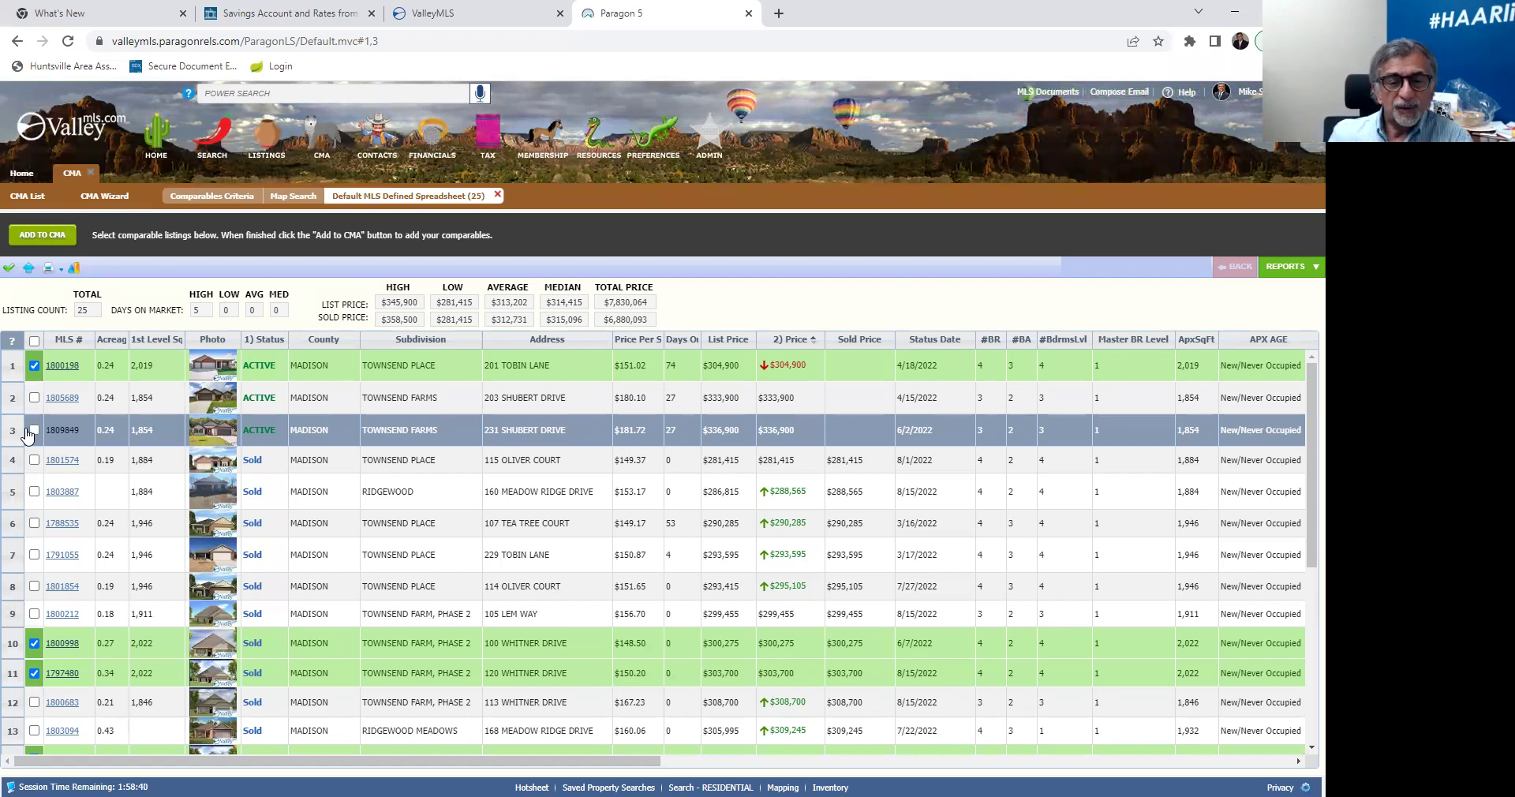
scroll(32, 545, down, 3)
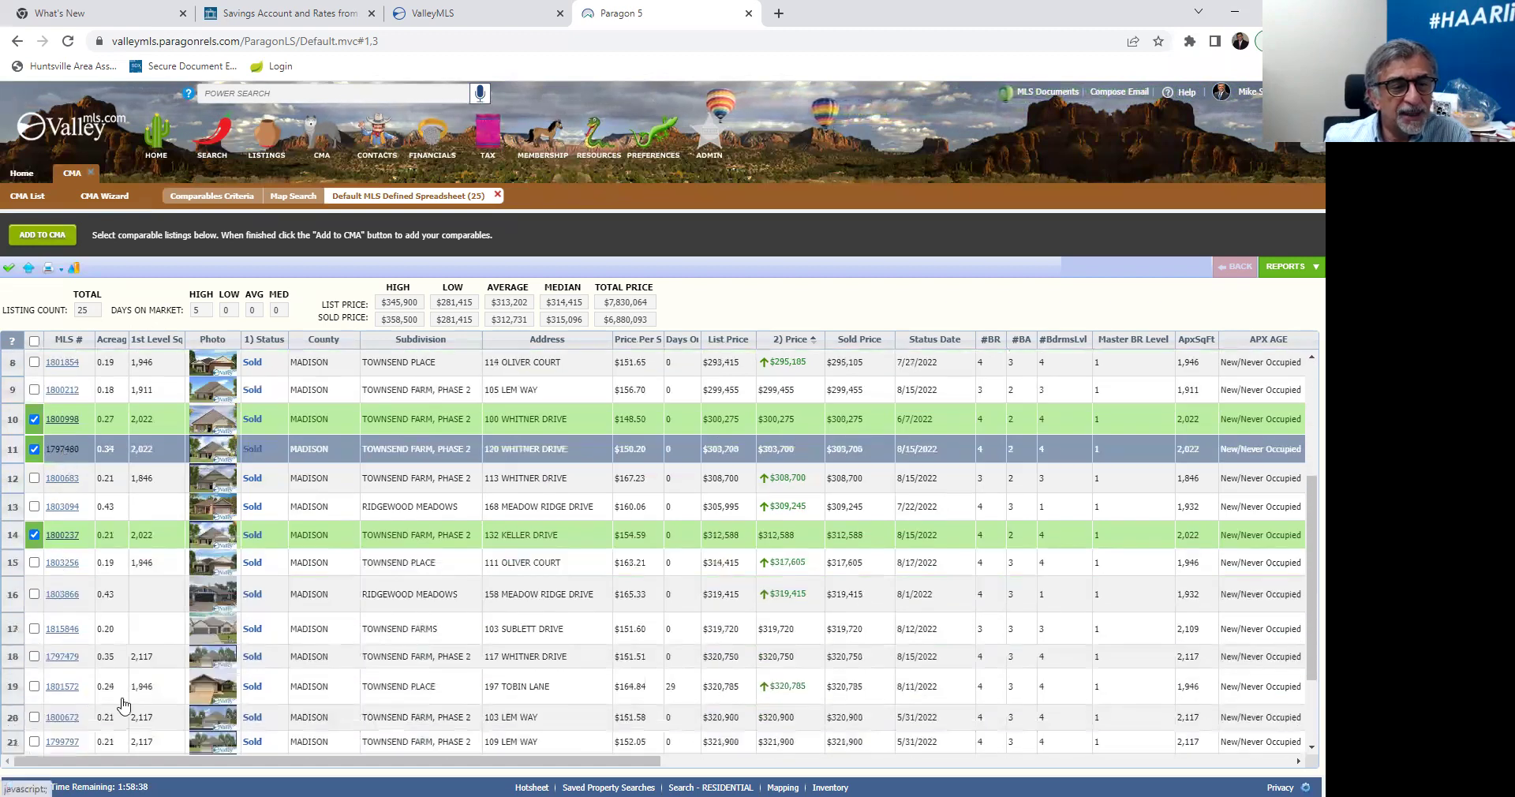
scroll(54, 545, up, 3)
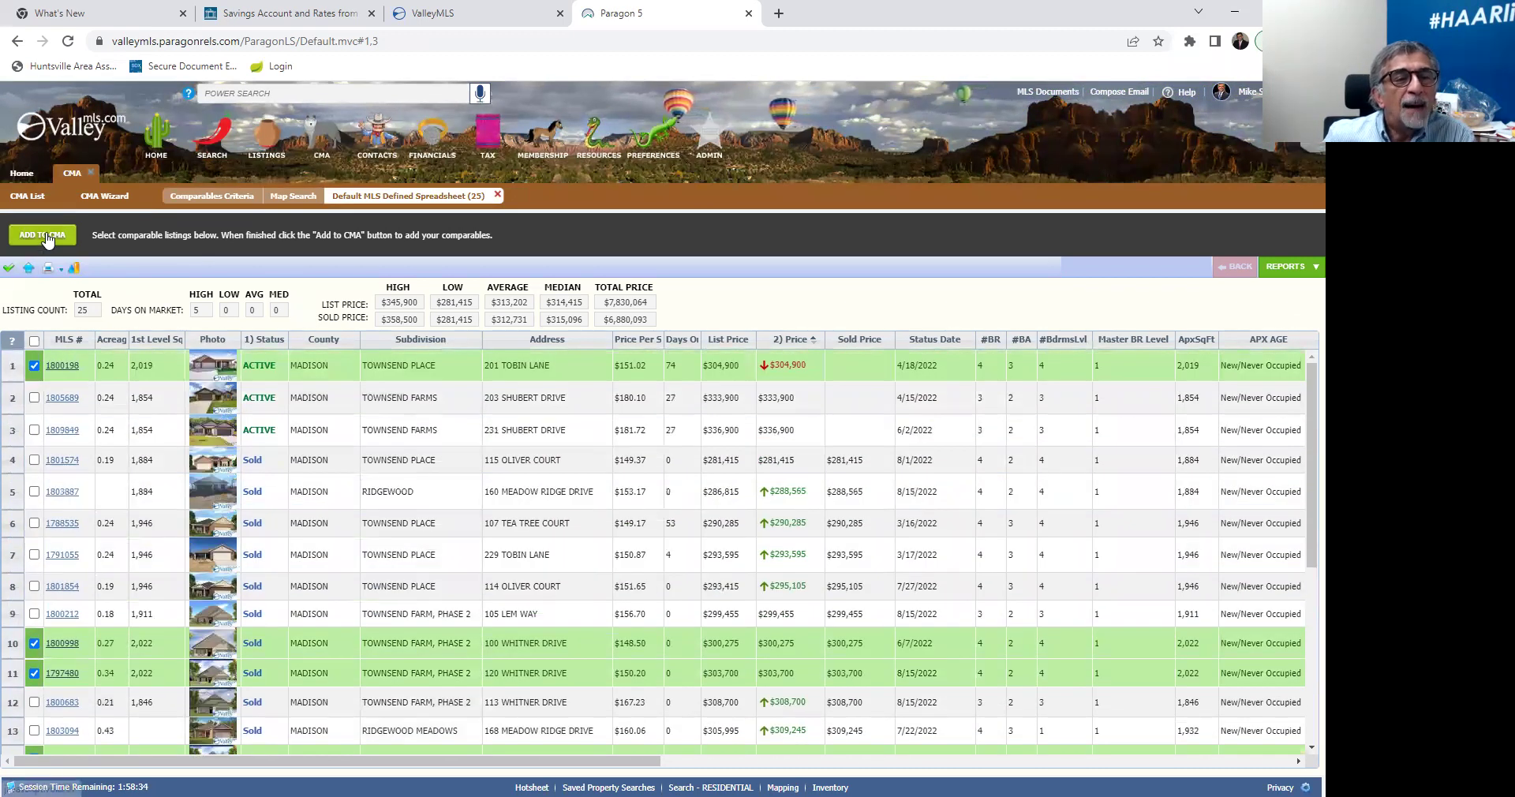
click(45, 237)
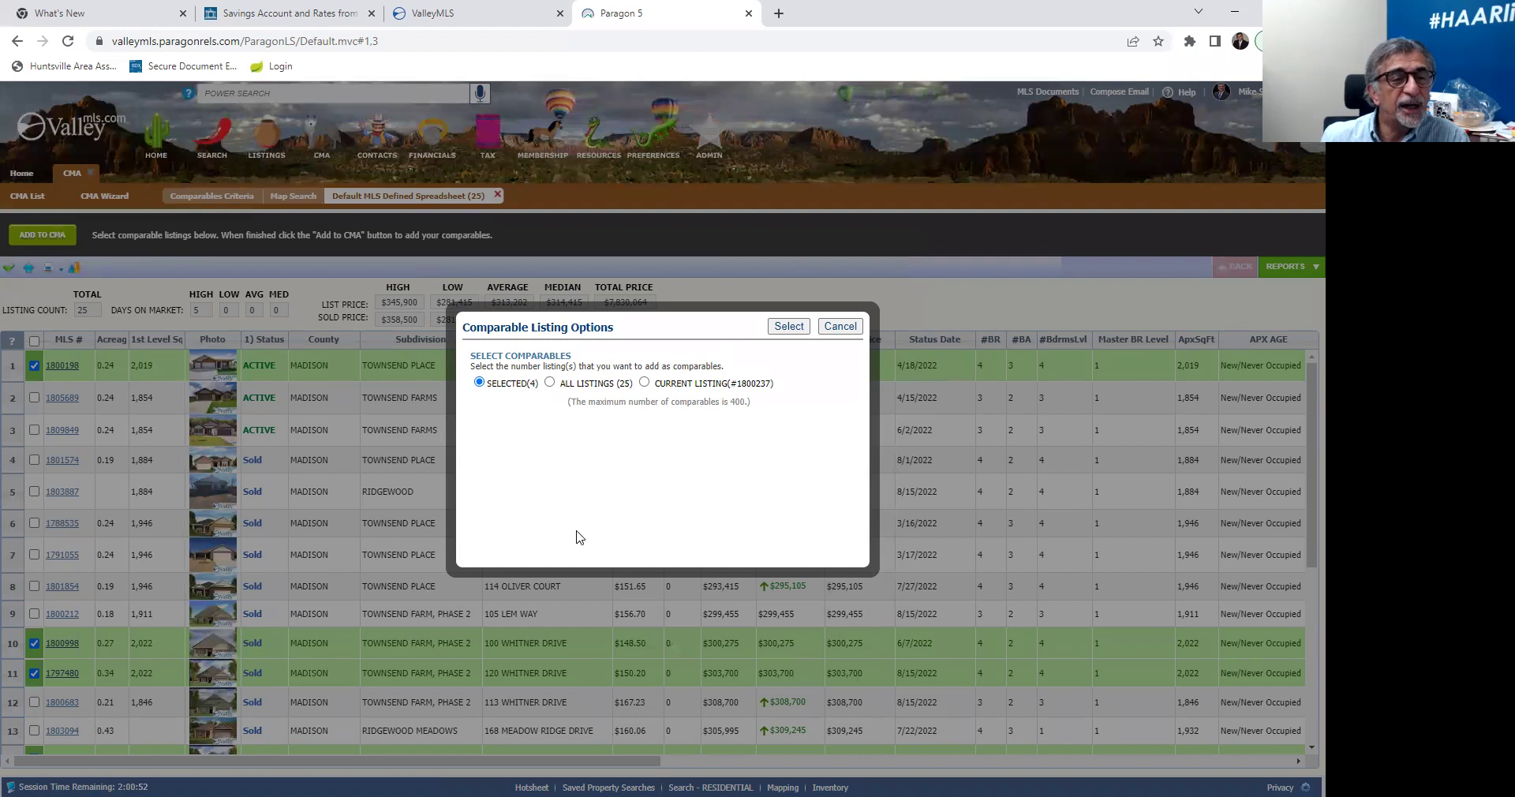
click(788, 326)
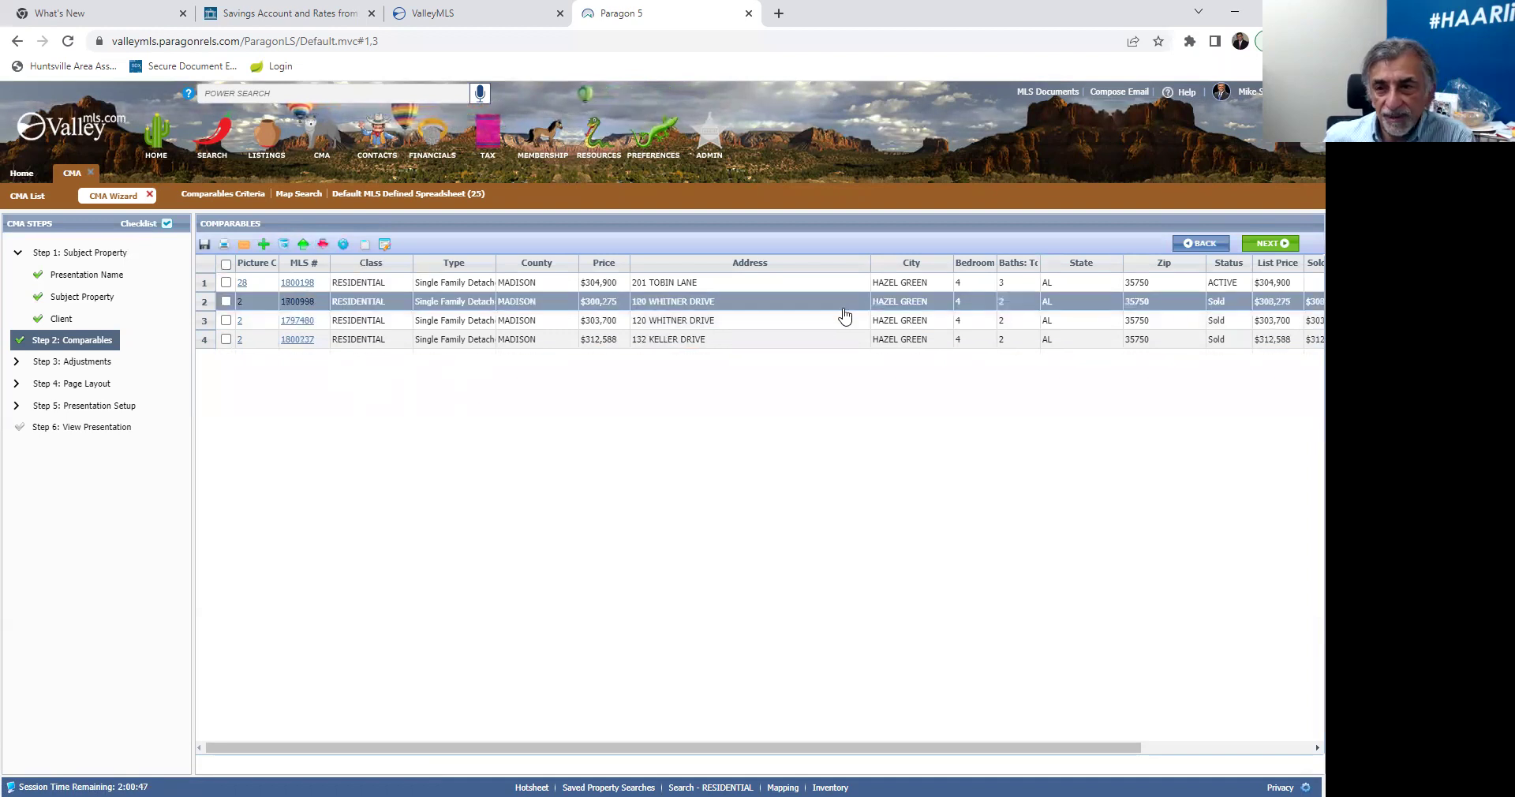
- Select all four comparables in the CMA's comparables list and continue to the adjustments stage
click(225, 263)
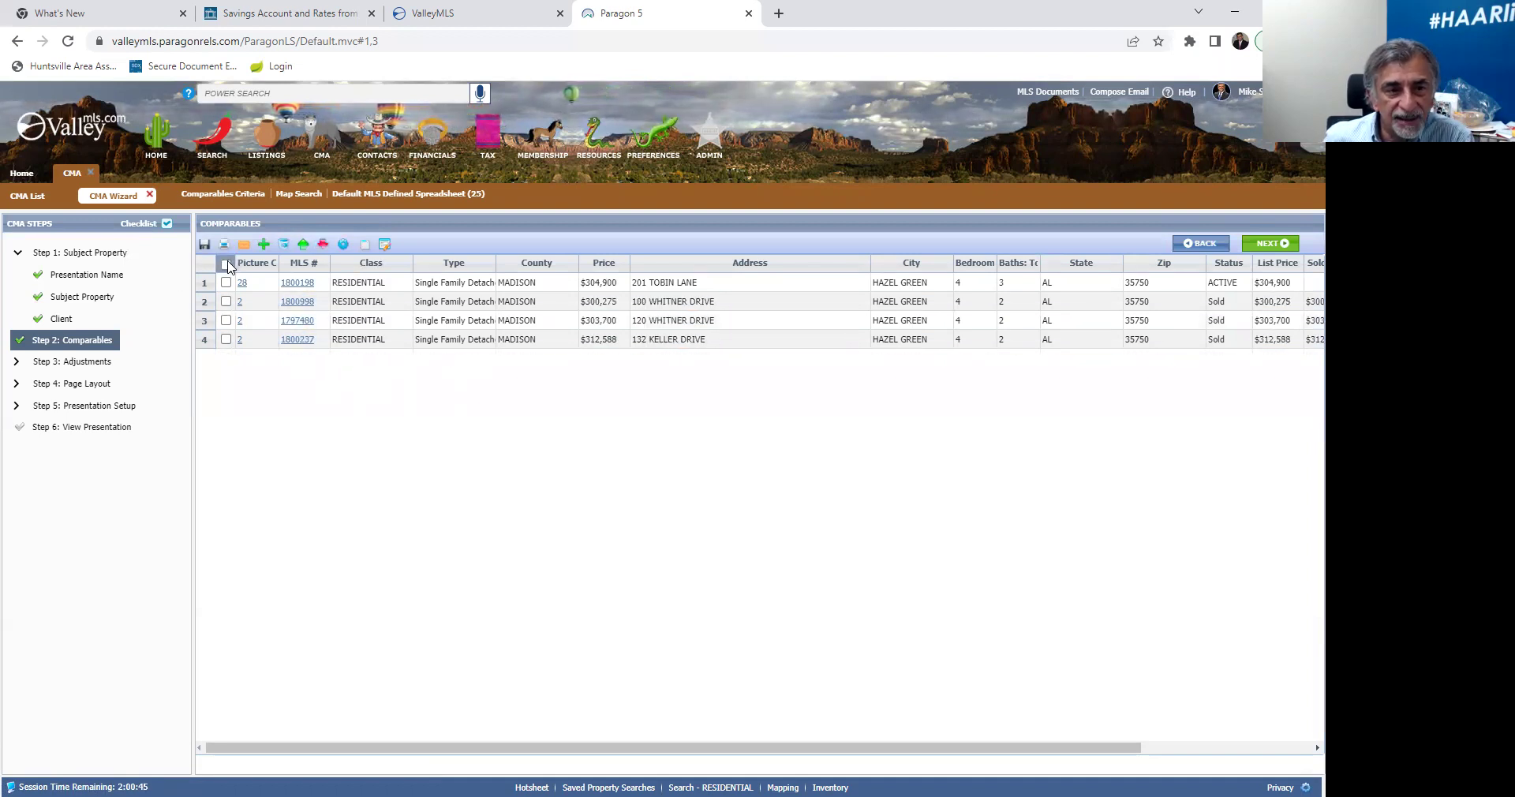
click(226, 264)
click(225, 283)
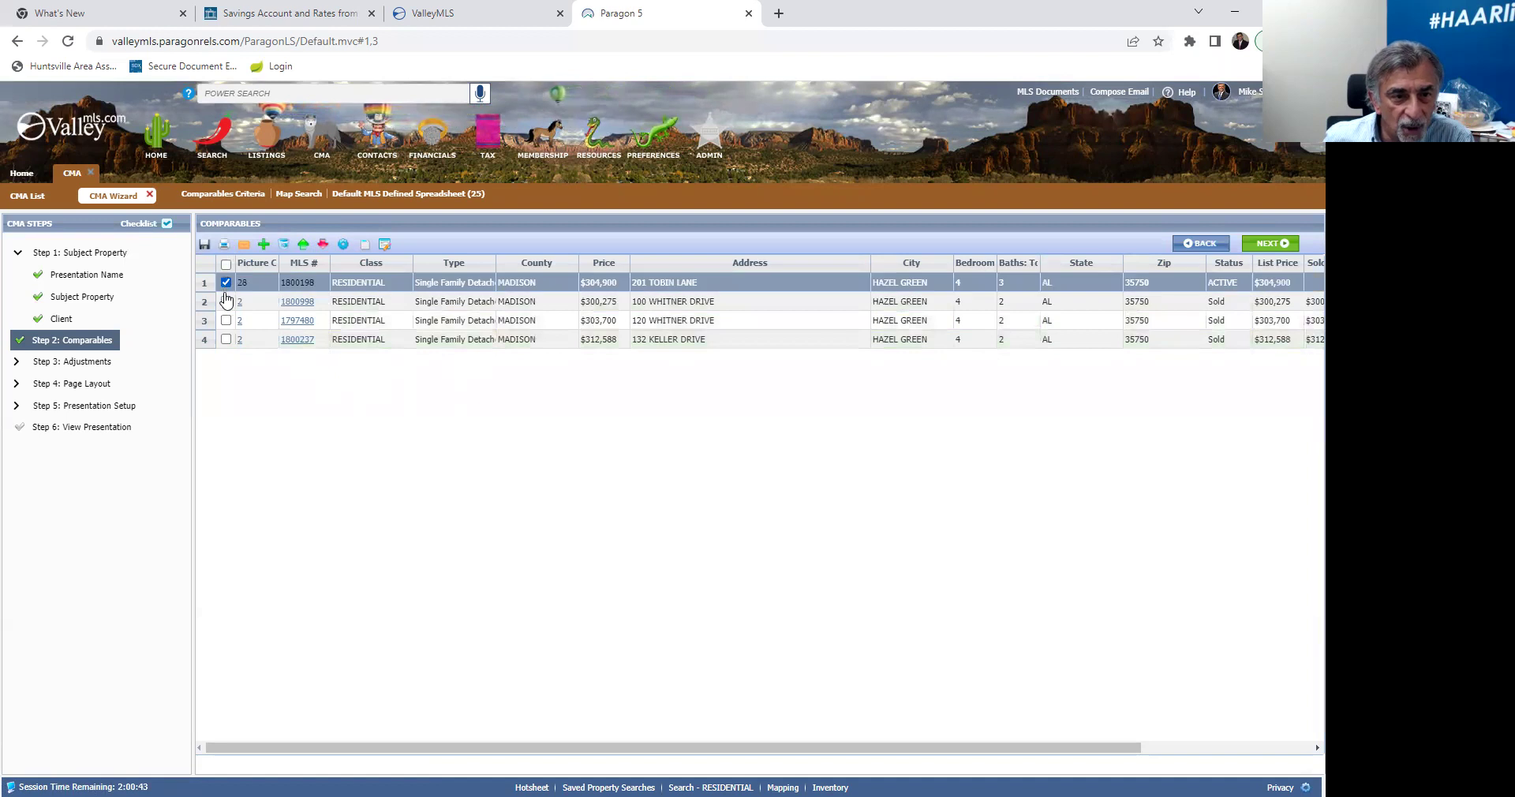
click(226, 301)
click(226, 264)
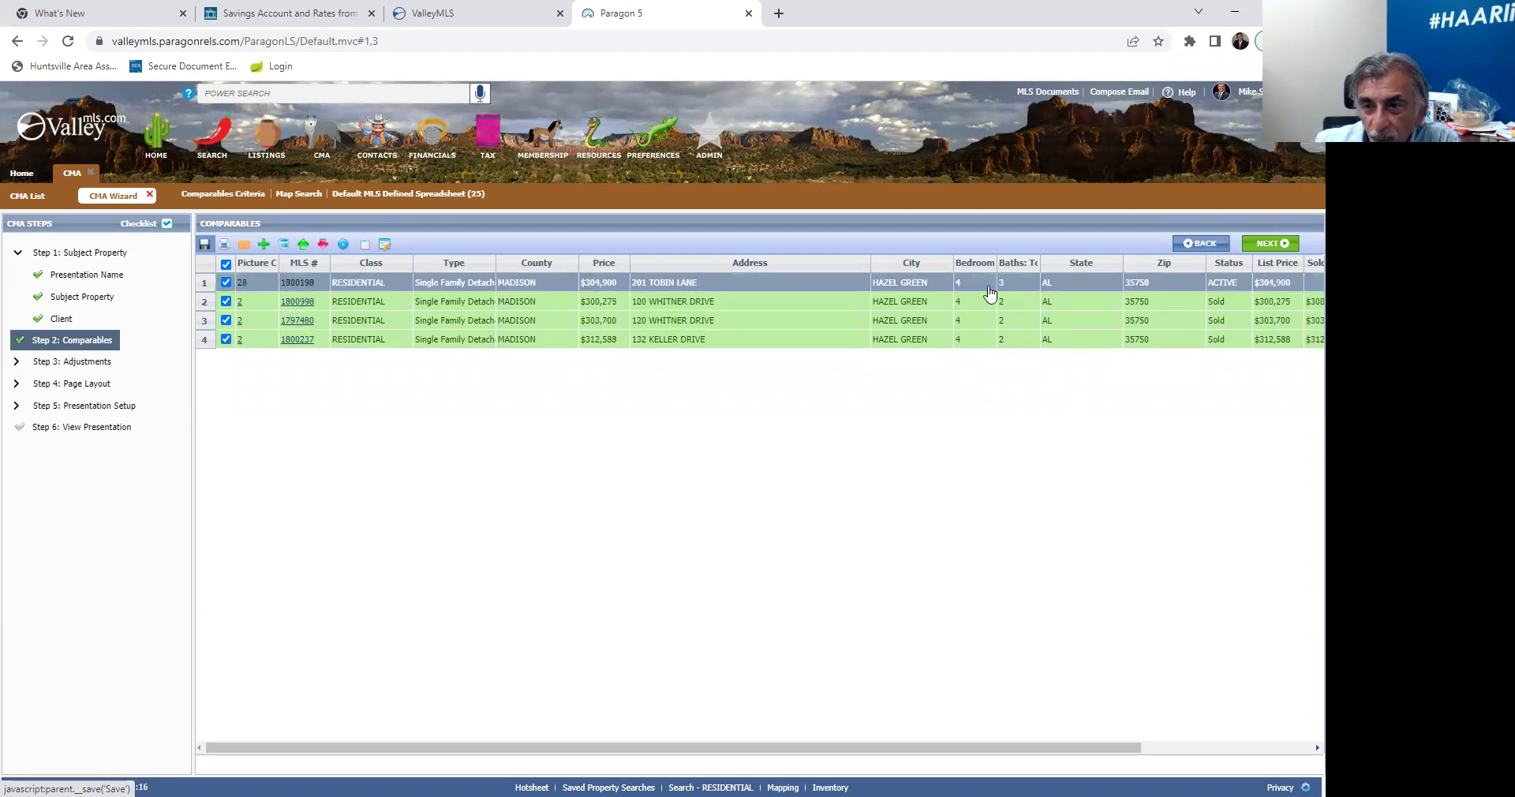
click(1032, 303)
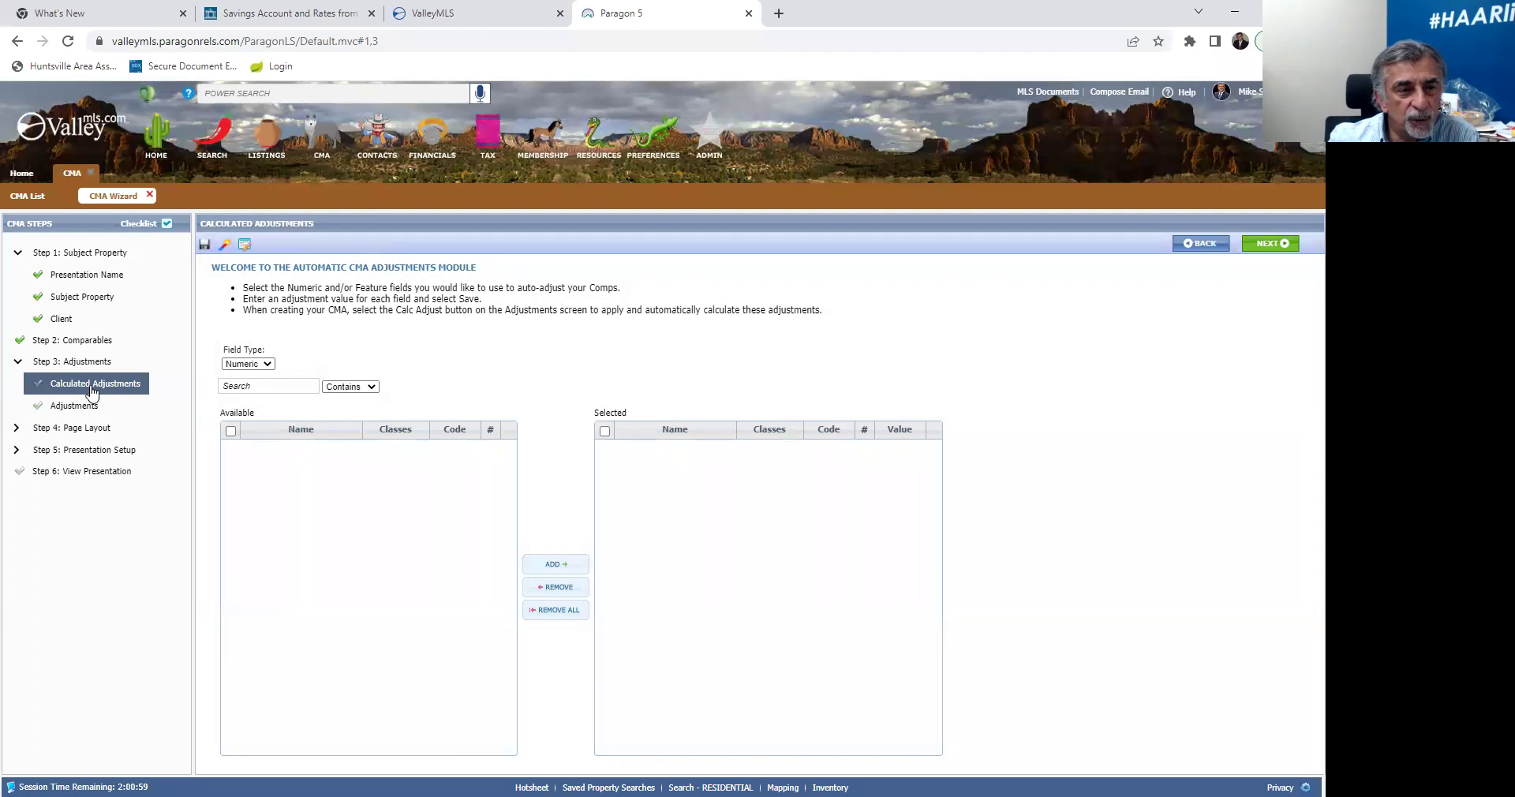
- Skip the calculated adjustments and examine the first comparable's features side by side with the subject property
click(1280, 251)
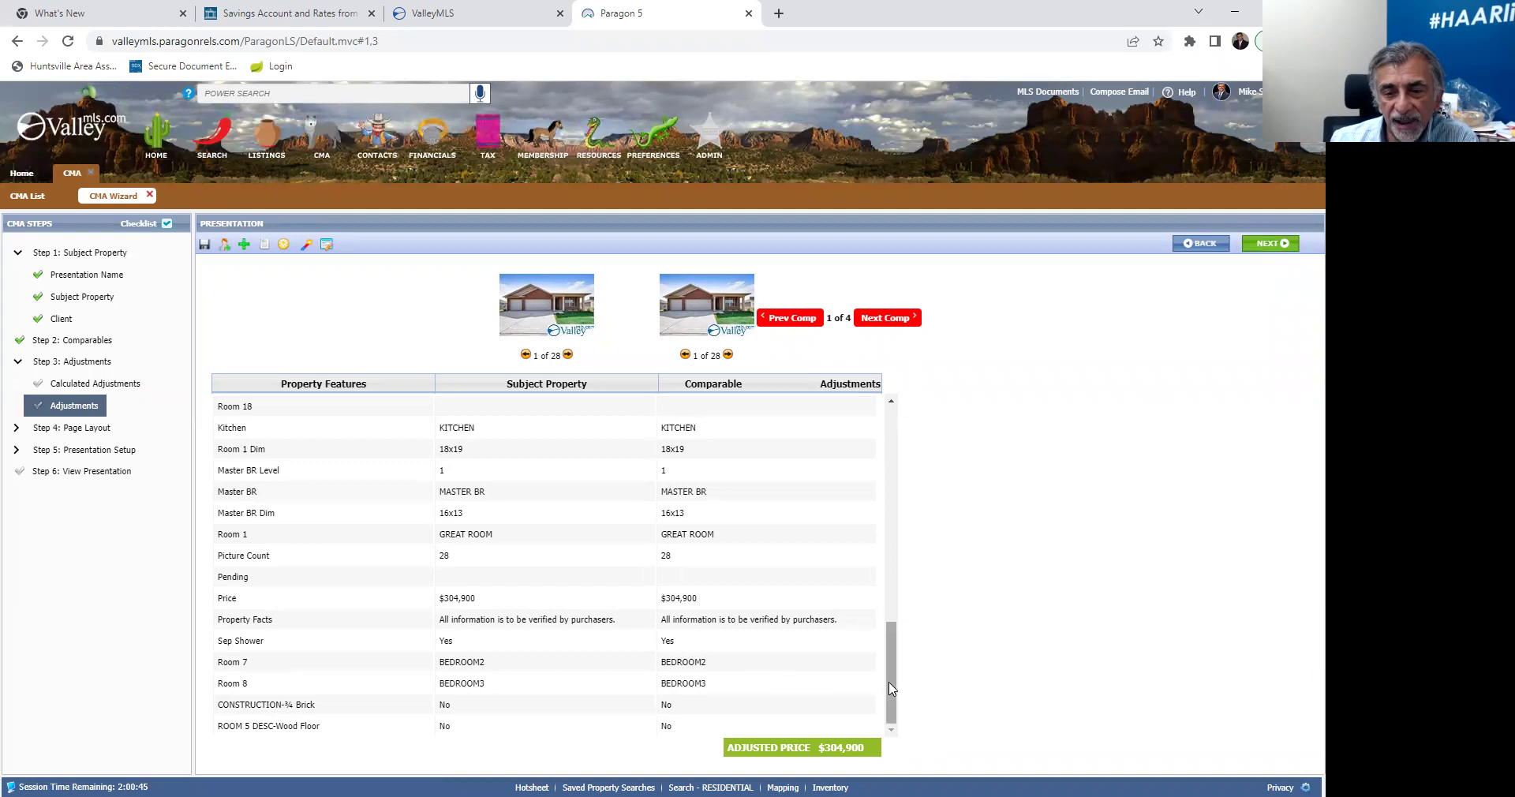
drag(892, 689, 863, 314)
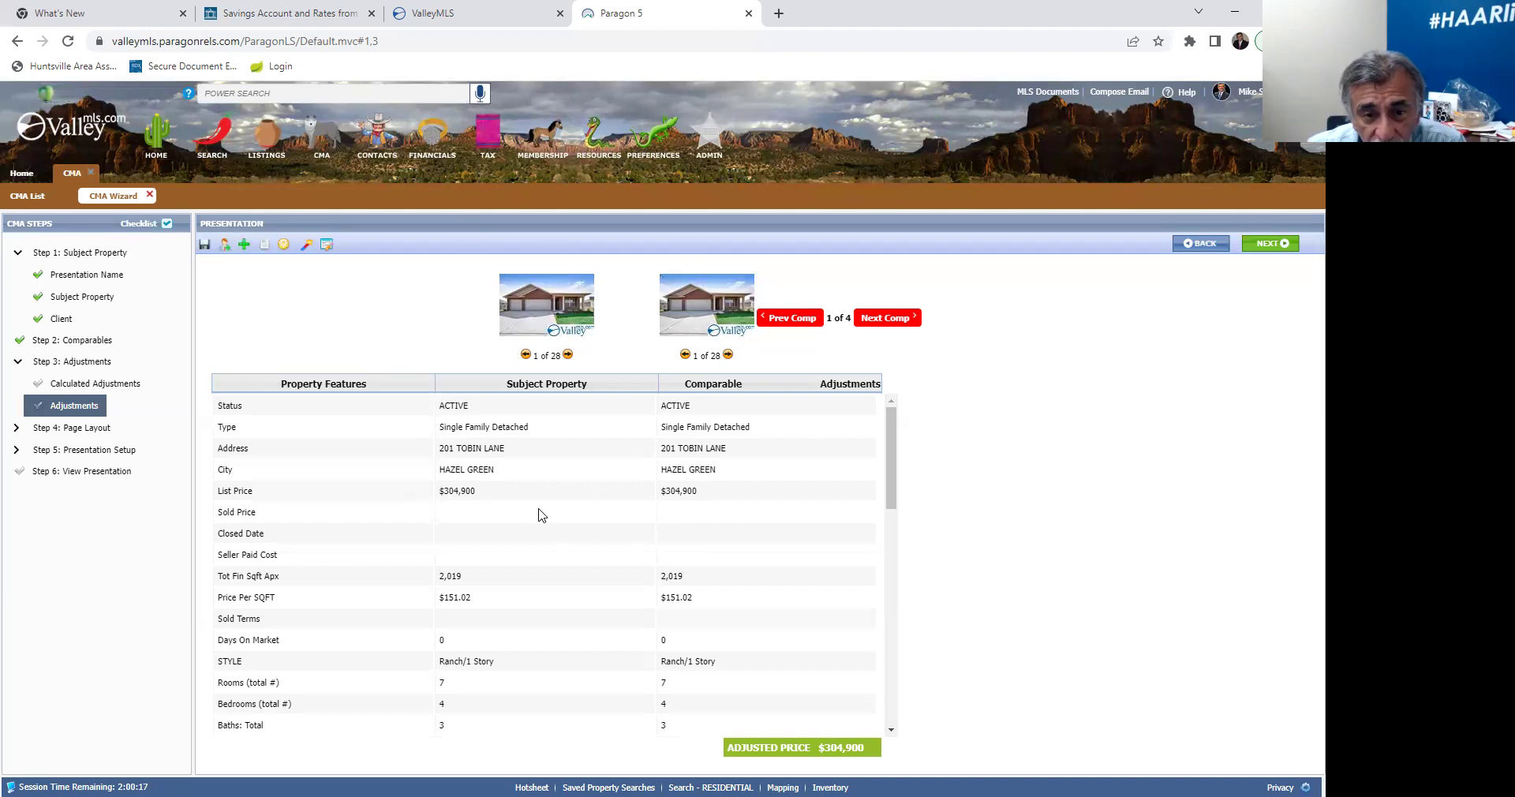
scroll(723, 480, down, 1)
scroll(723, 480, down, 1)
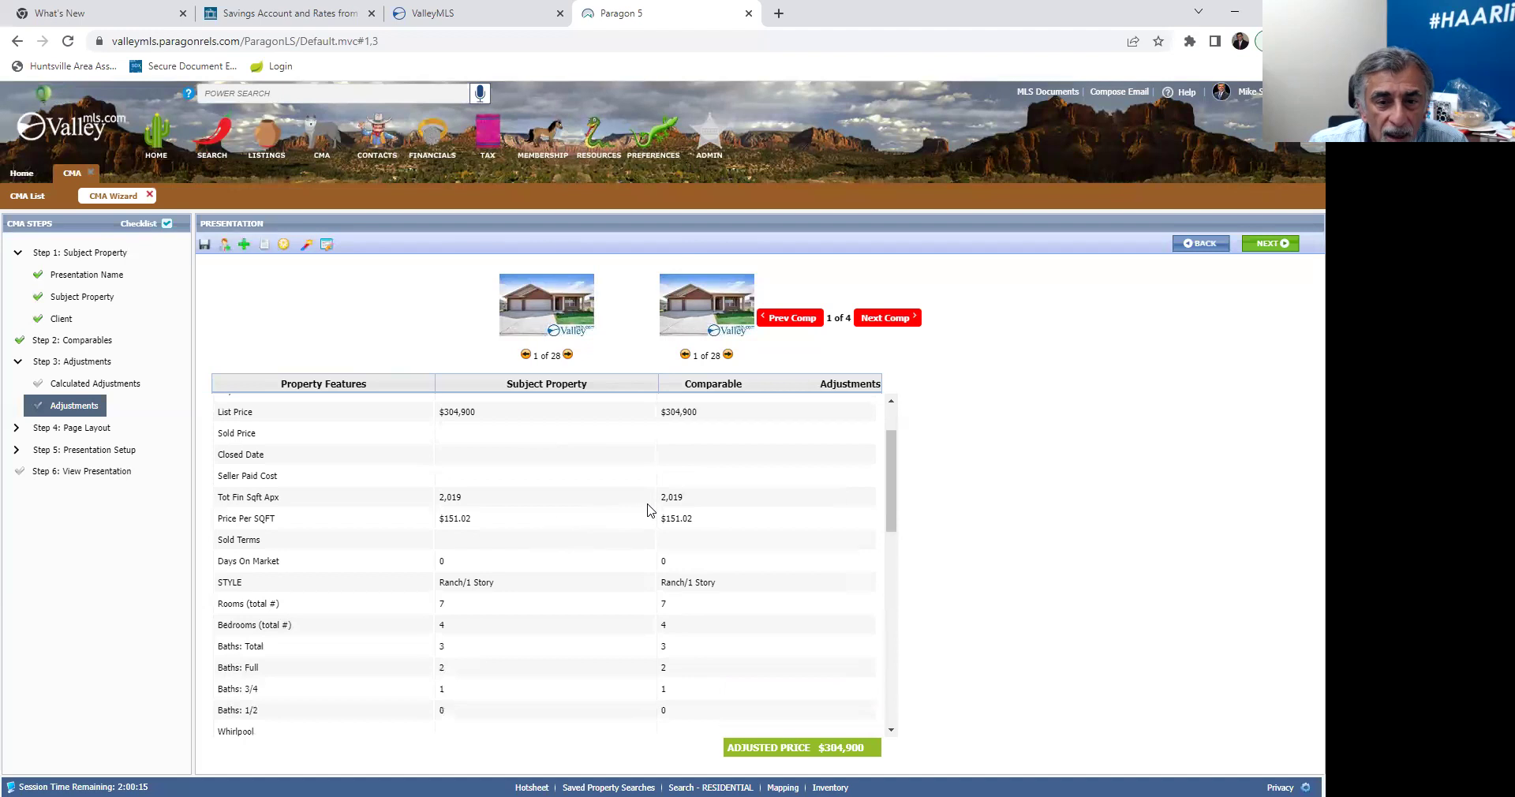
scroll(521, 629, down, 2)
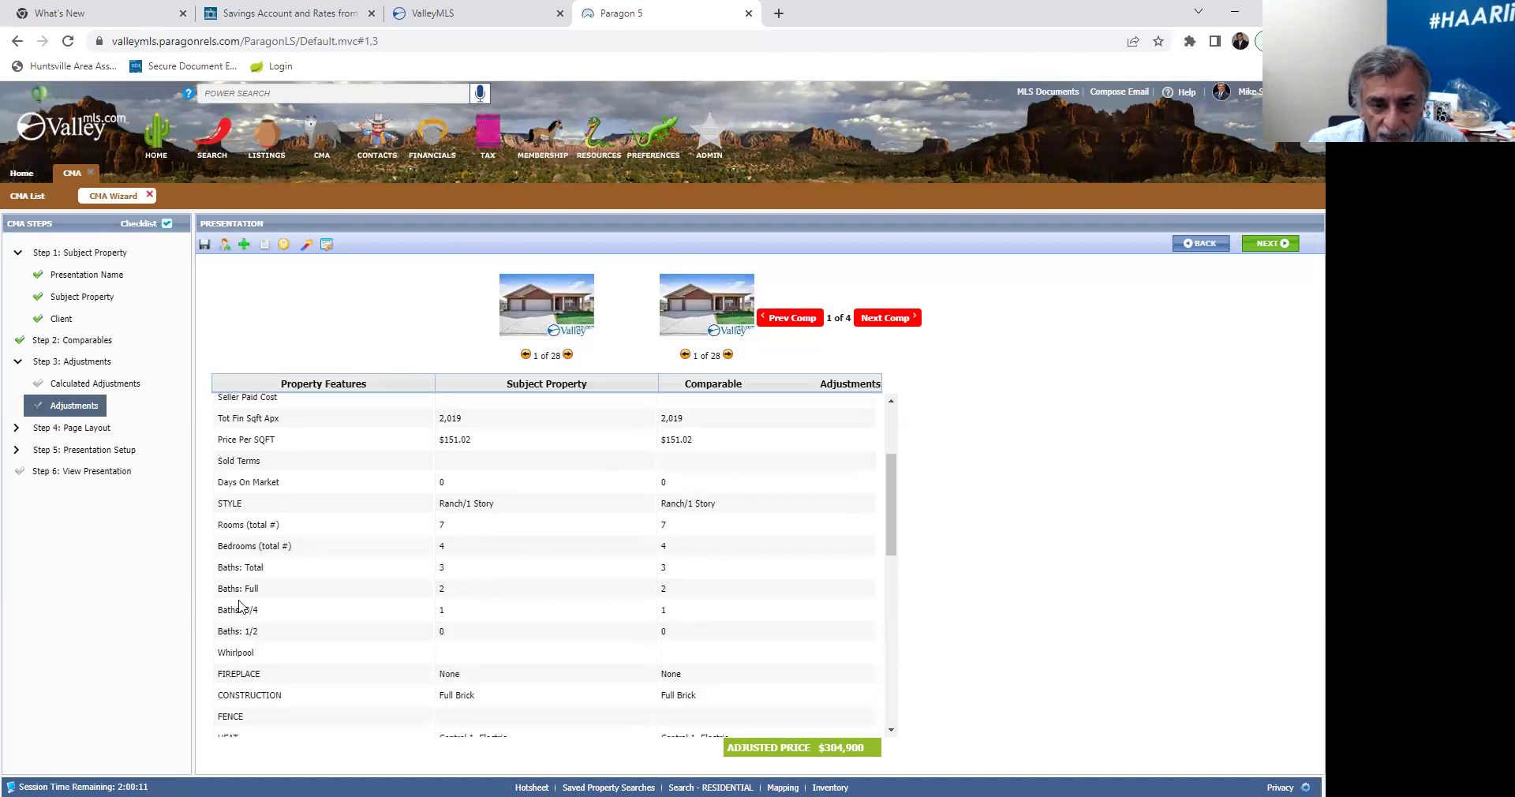
scroll(524, 657, down, 2)
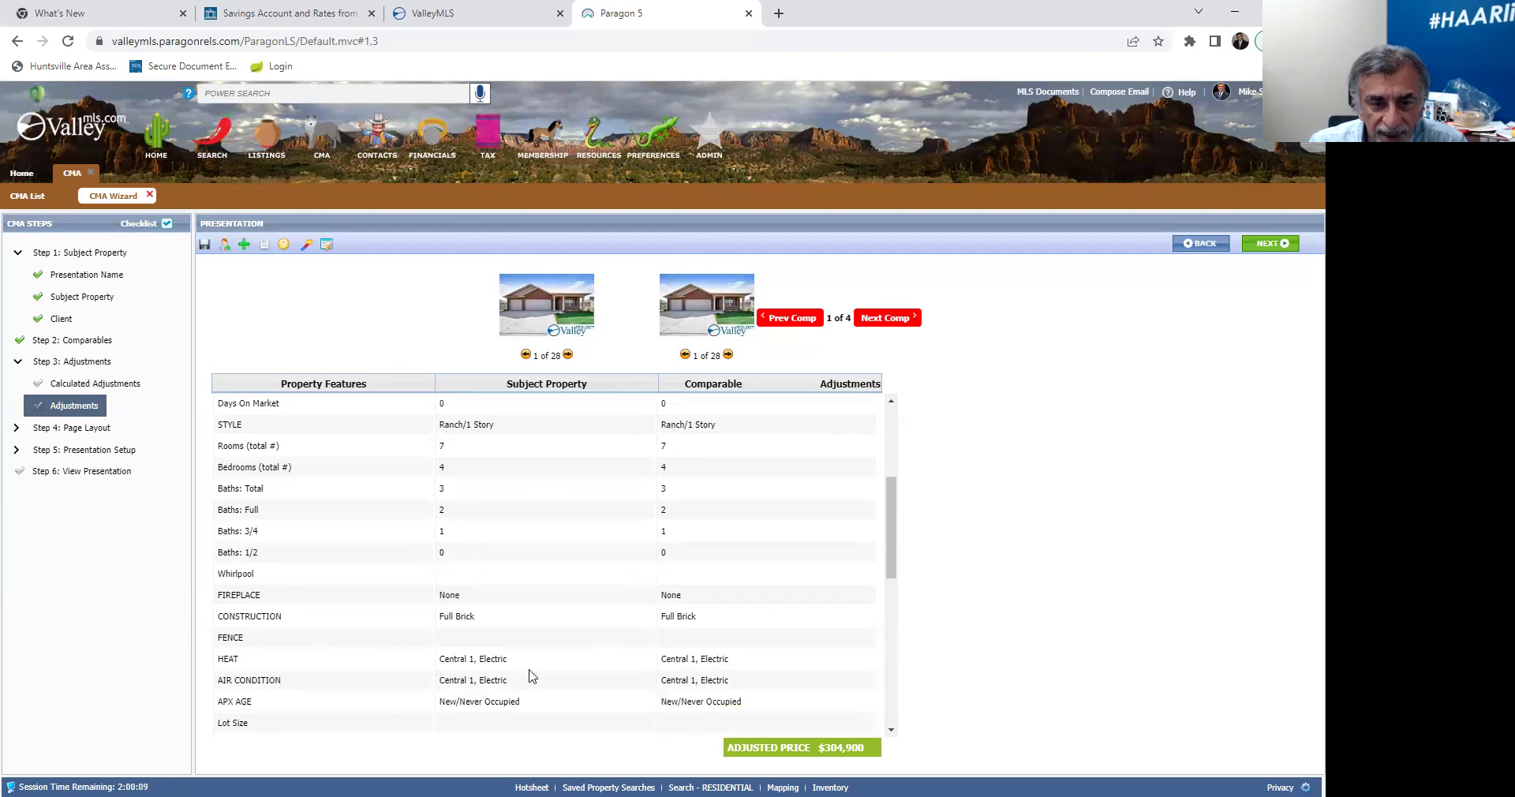
scroll(529, 676, down, 2)
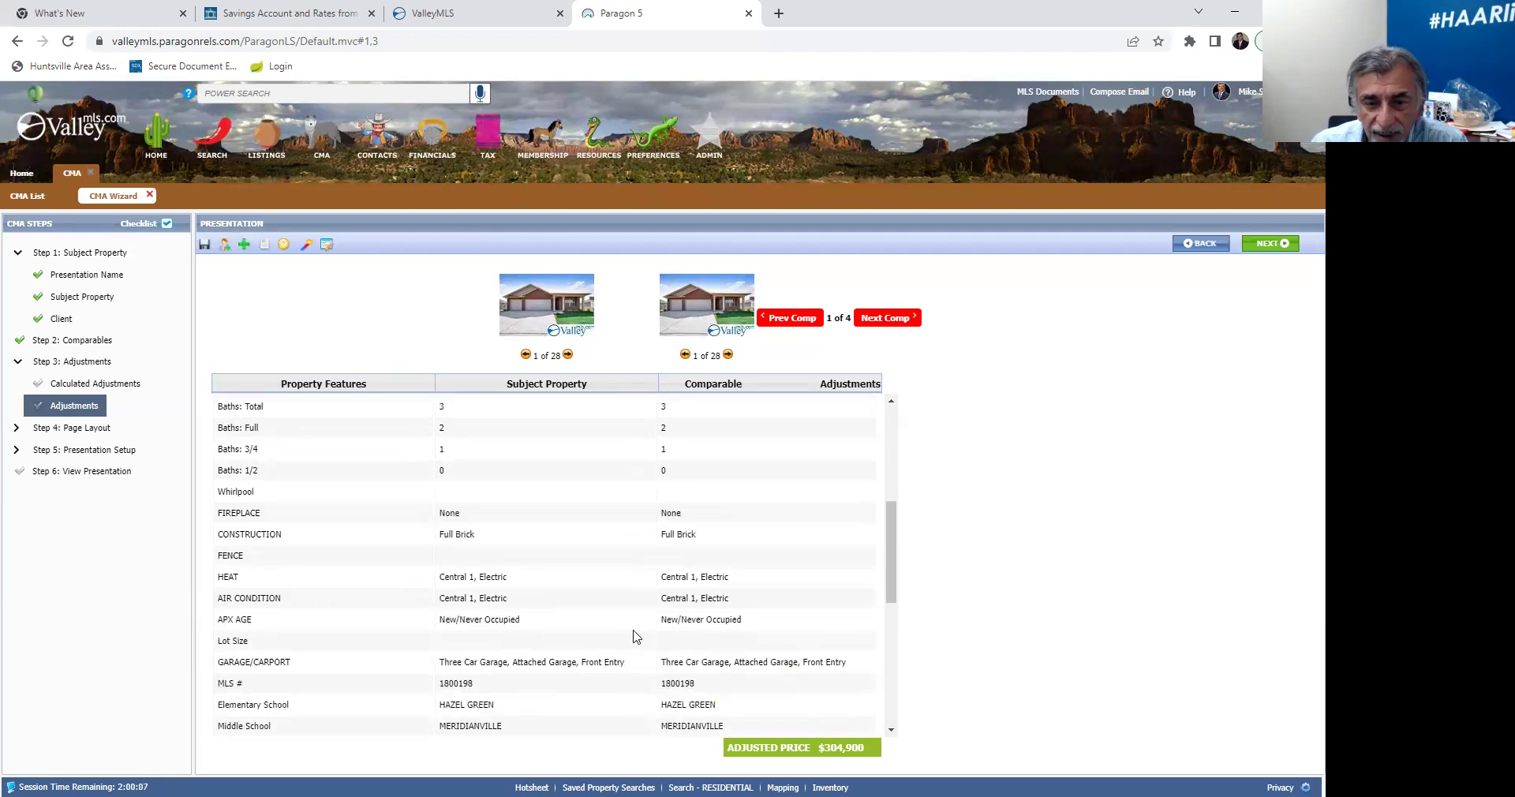
scroll(632, 632, down, 2)
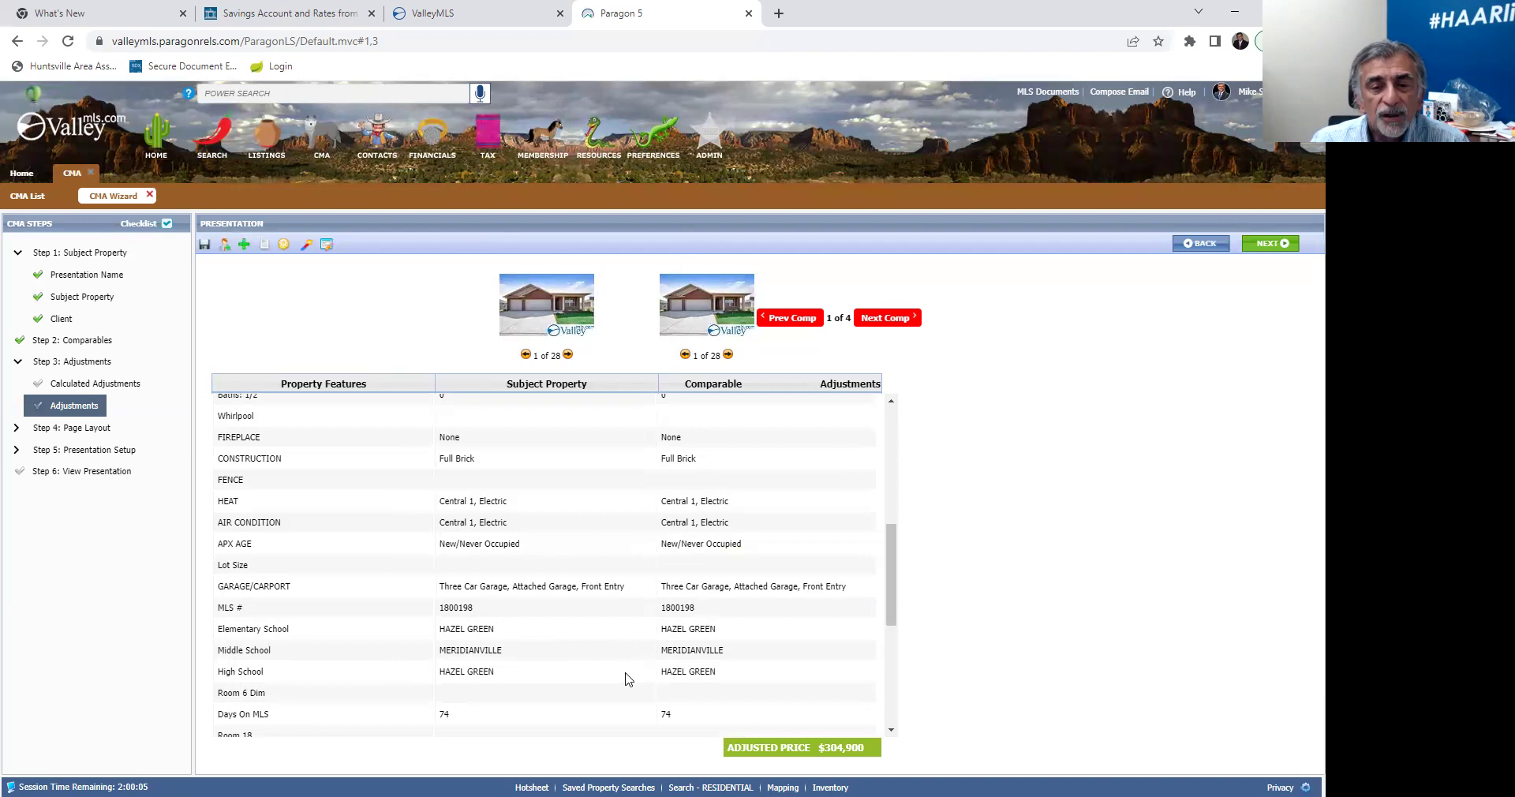
scroll(626, 680, down, 3)
scroll(563, 585, up, 8)
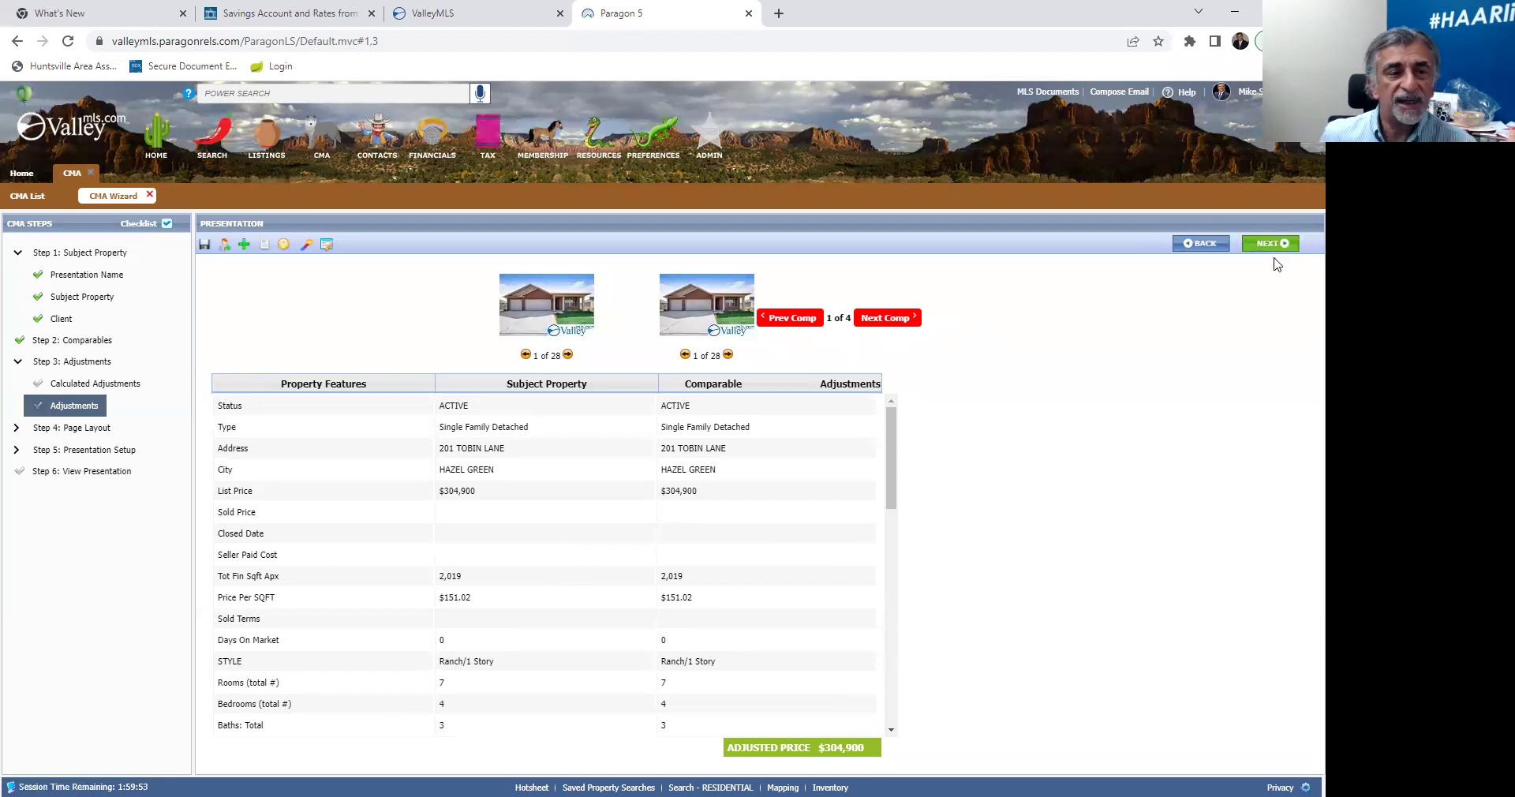
- Compare the second comparable with the subject property and enter a Baths: 3/4 adjustment of -5000
click(870, 323)
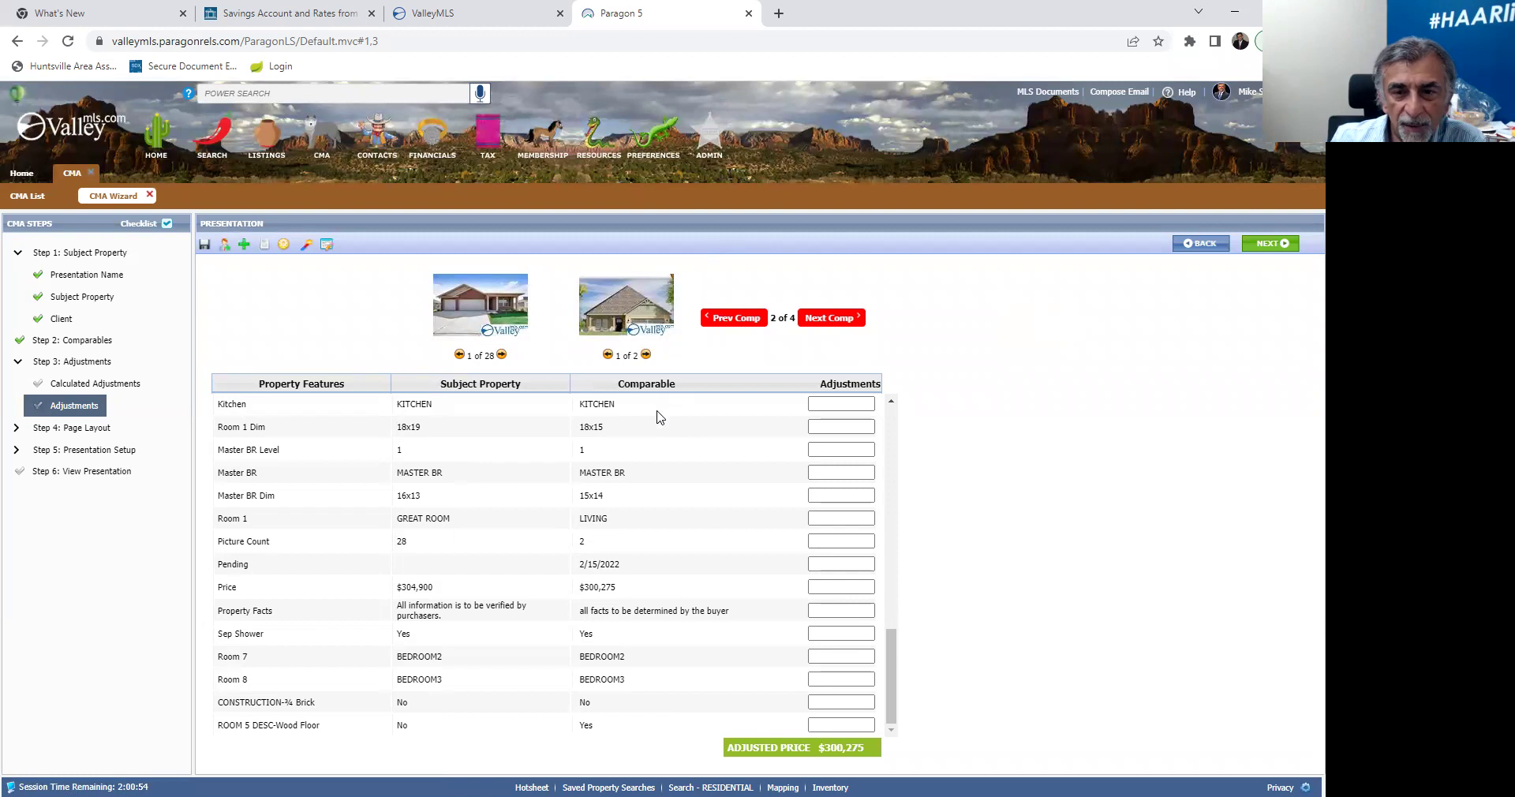
drag(892, 661, 892, 438)
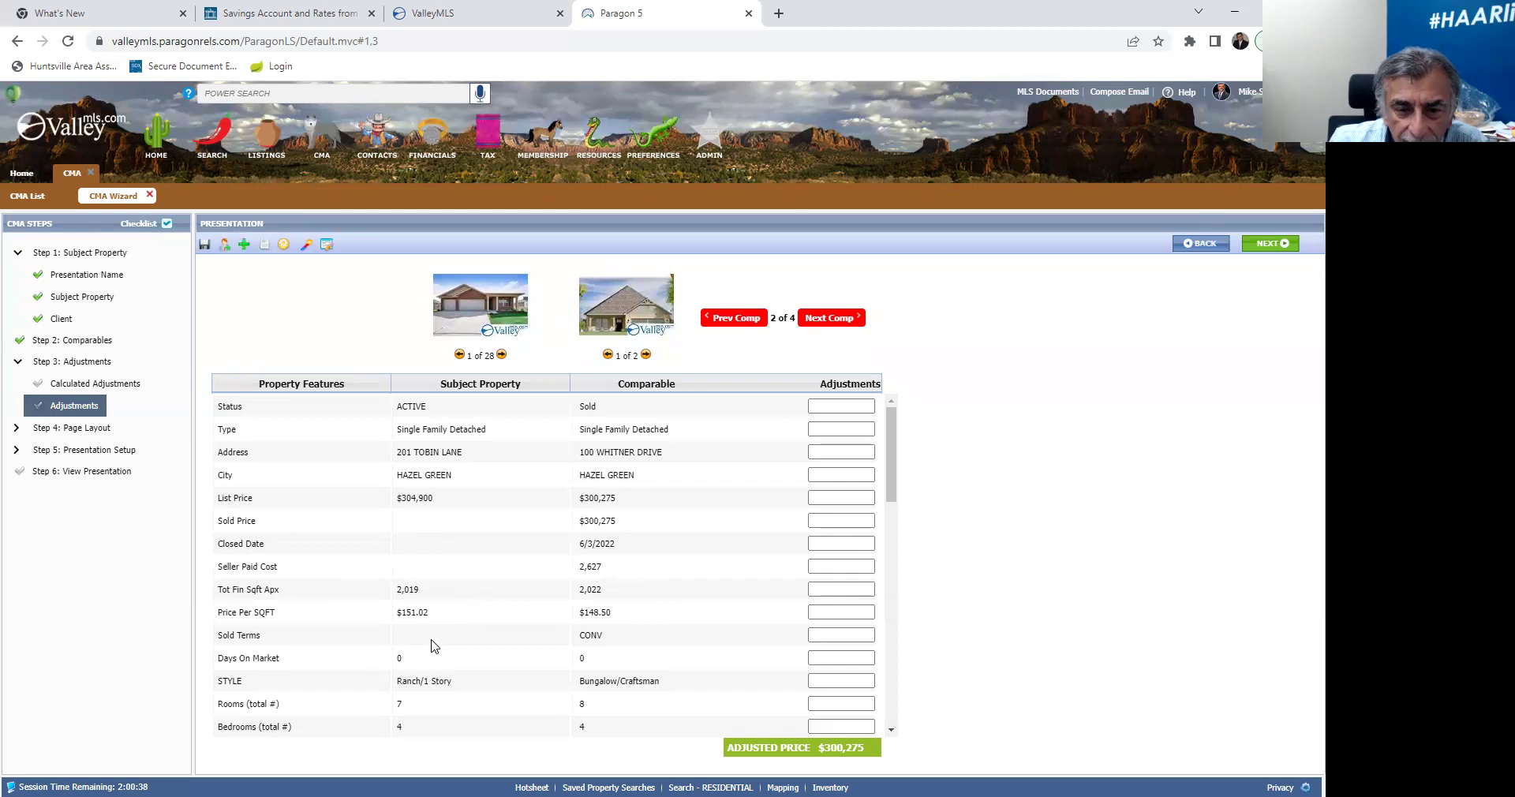
scroll(608, 663, down, 1)
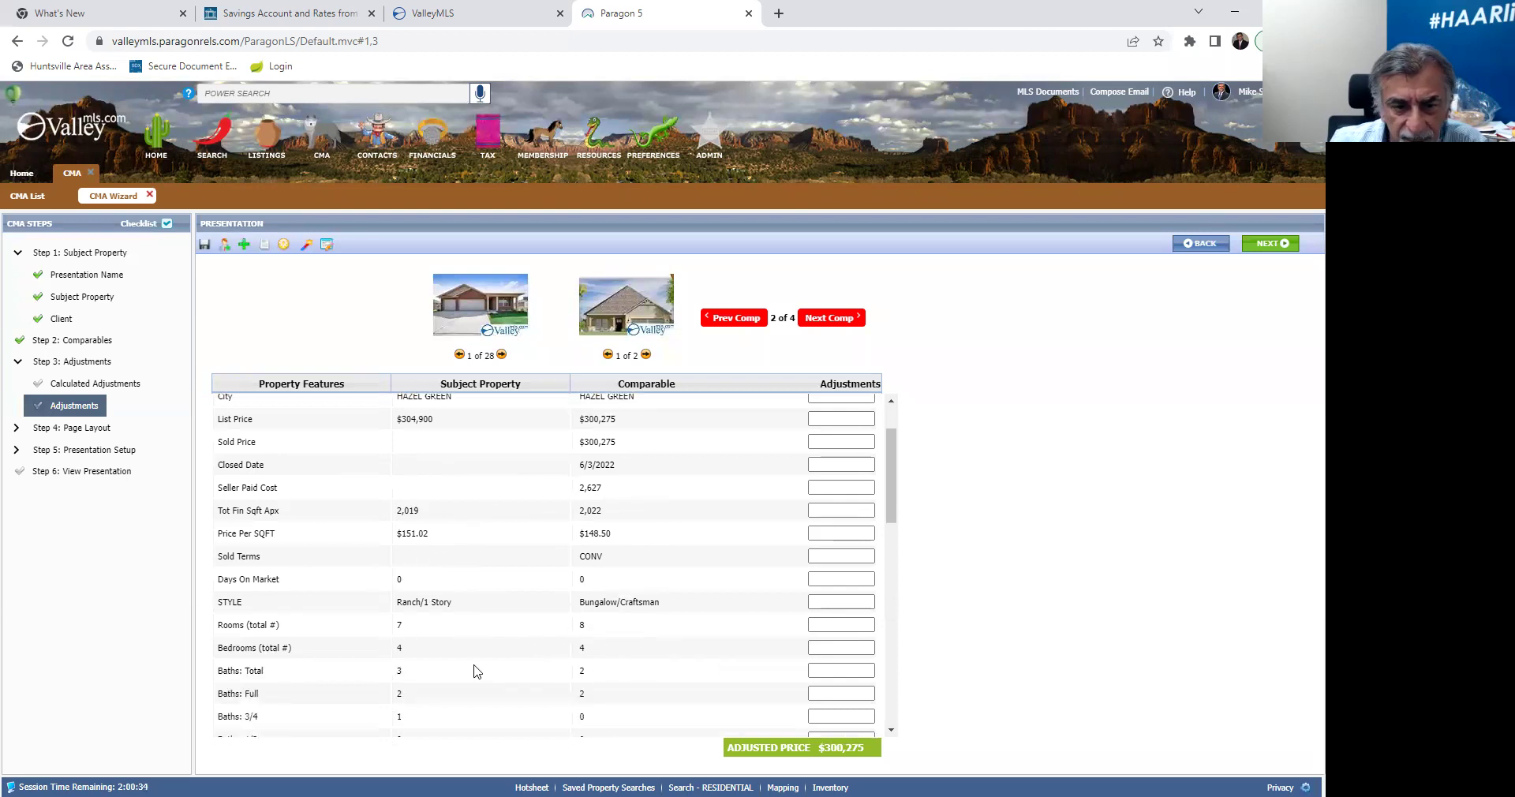
scroll(608, 679, down, 1)
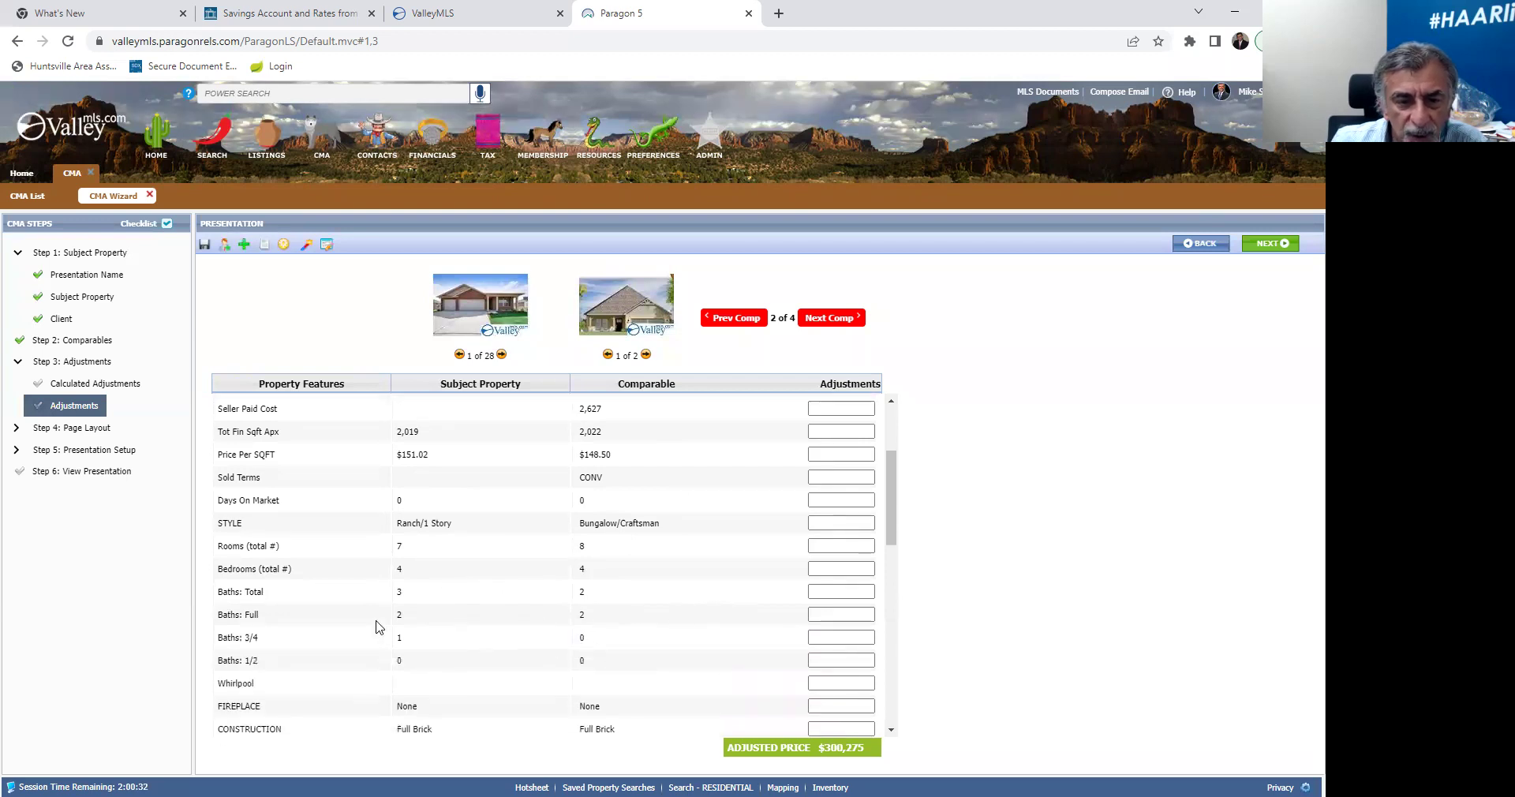
scroll(626, 653, down, 1)
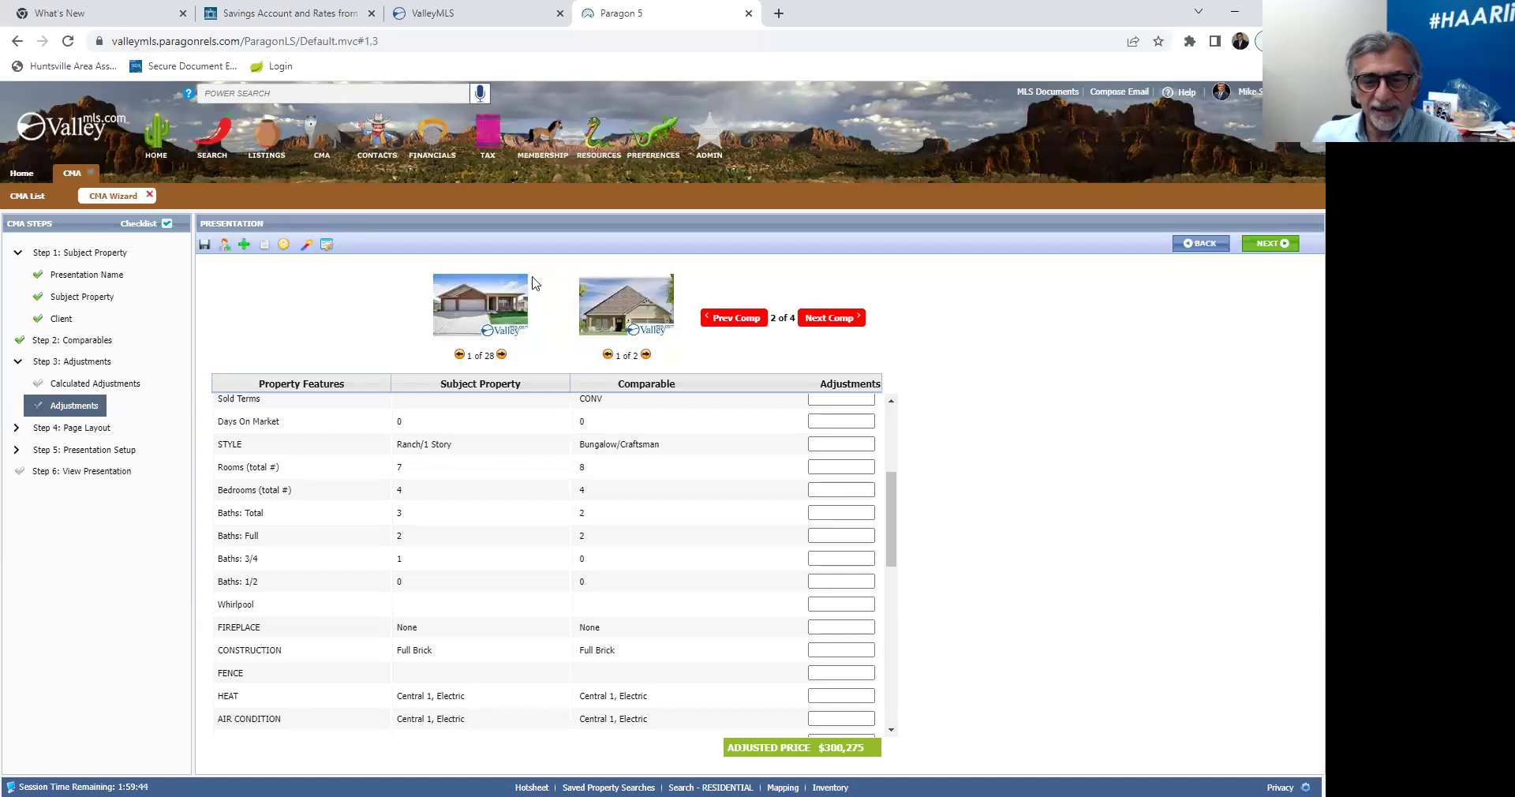
click(856, 558)
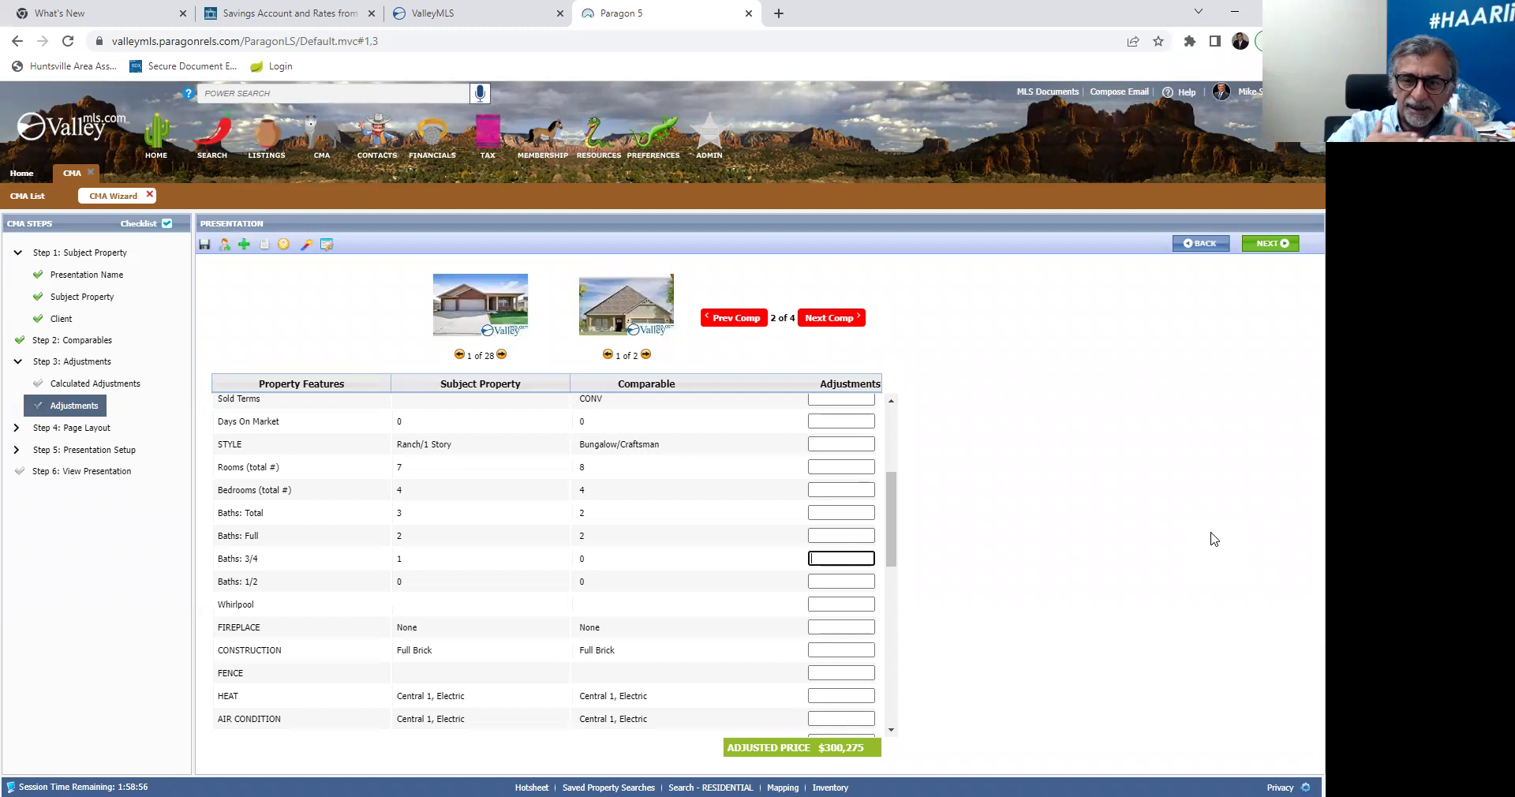
text(-5000)
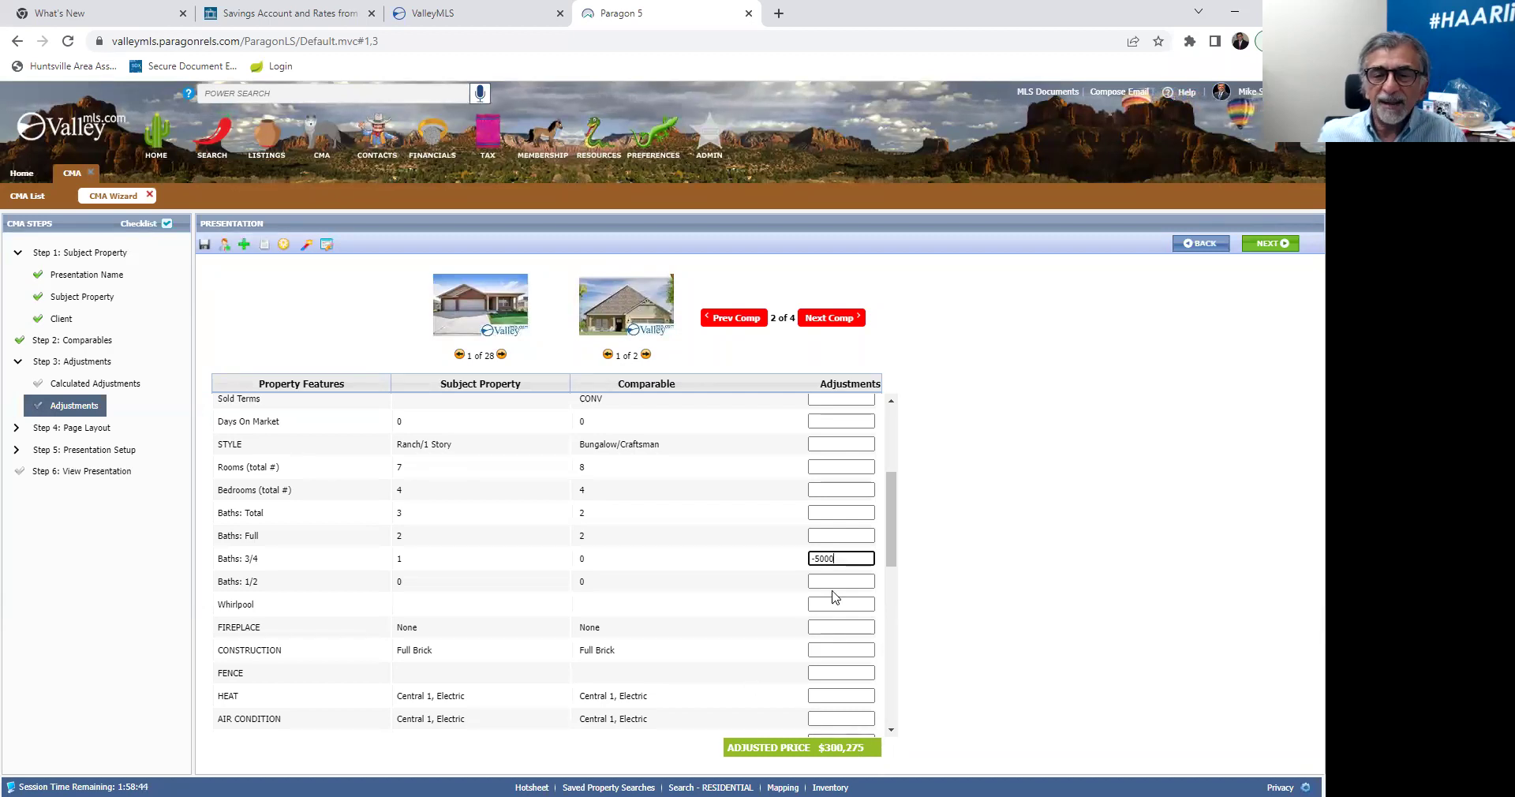
- Apply the second comparable's Baths: 3/4 adjustment and compare its remaining features with the subject property
key(Tab)
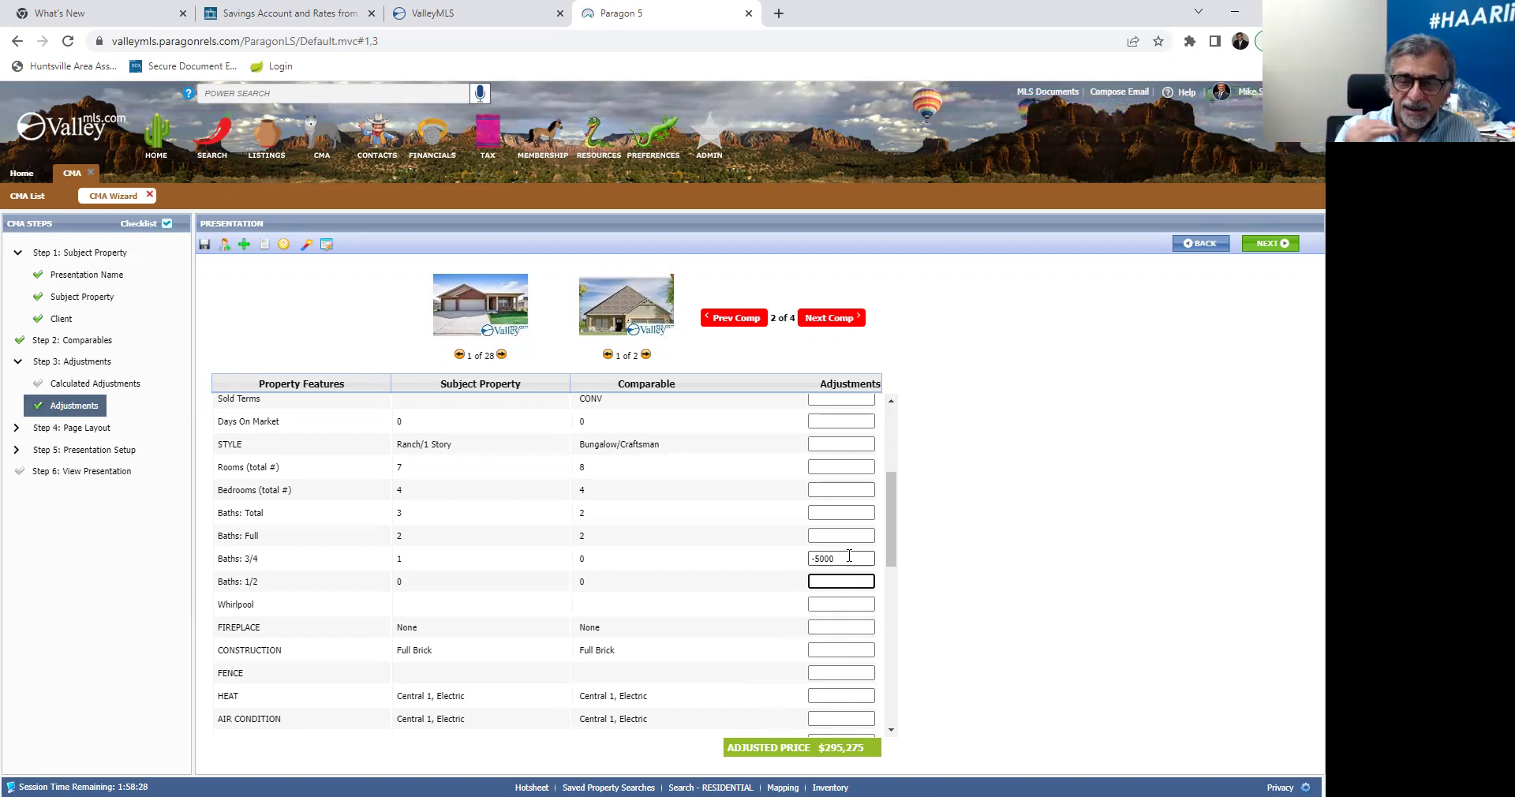
scroll(865, 564, down, 2)
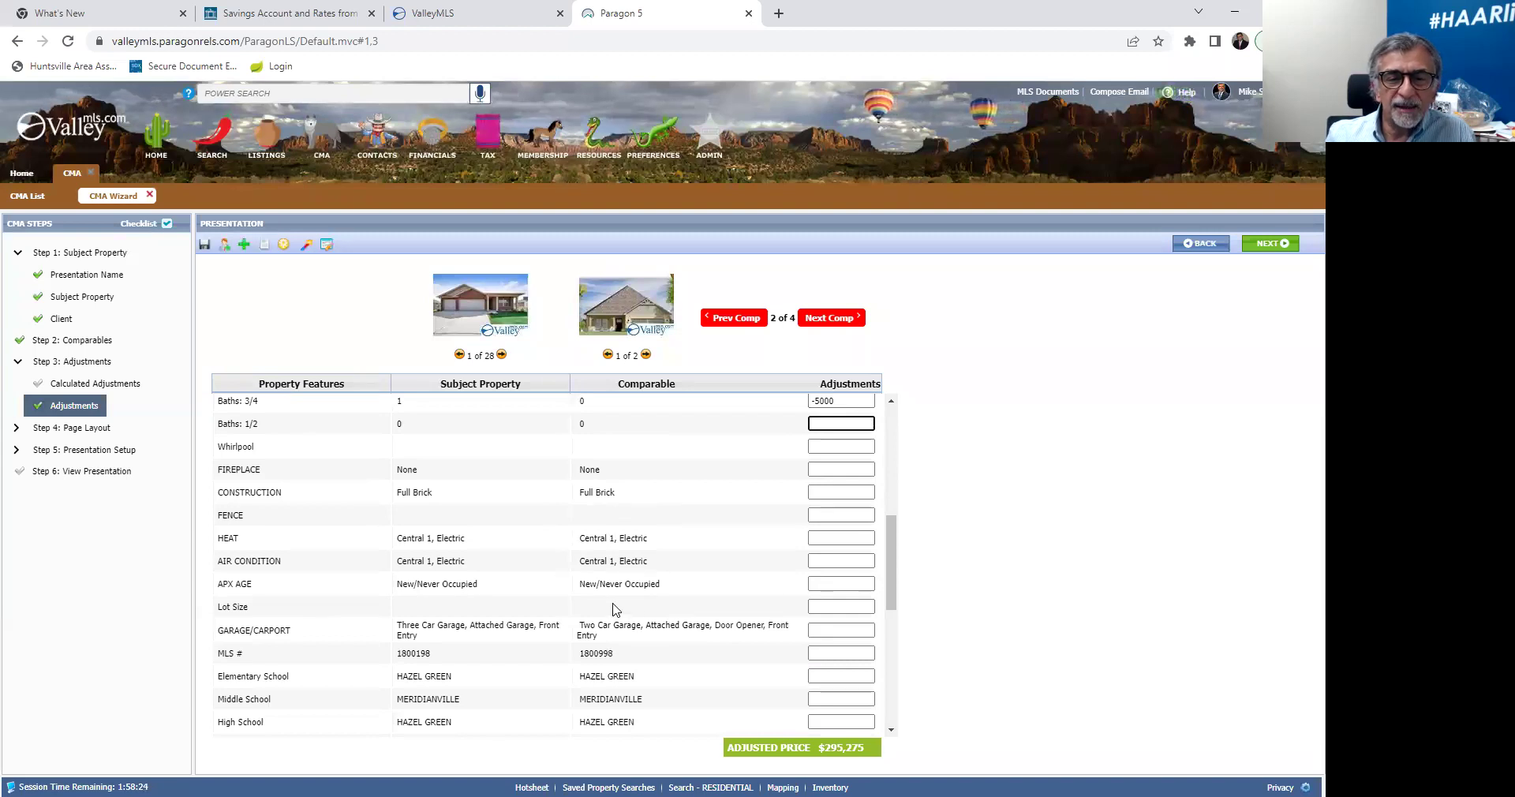
scroll(631, 606, down, 1)
scroll(717, 615, down, 2)
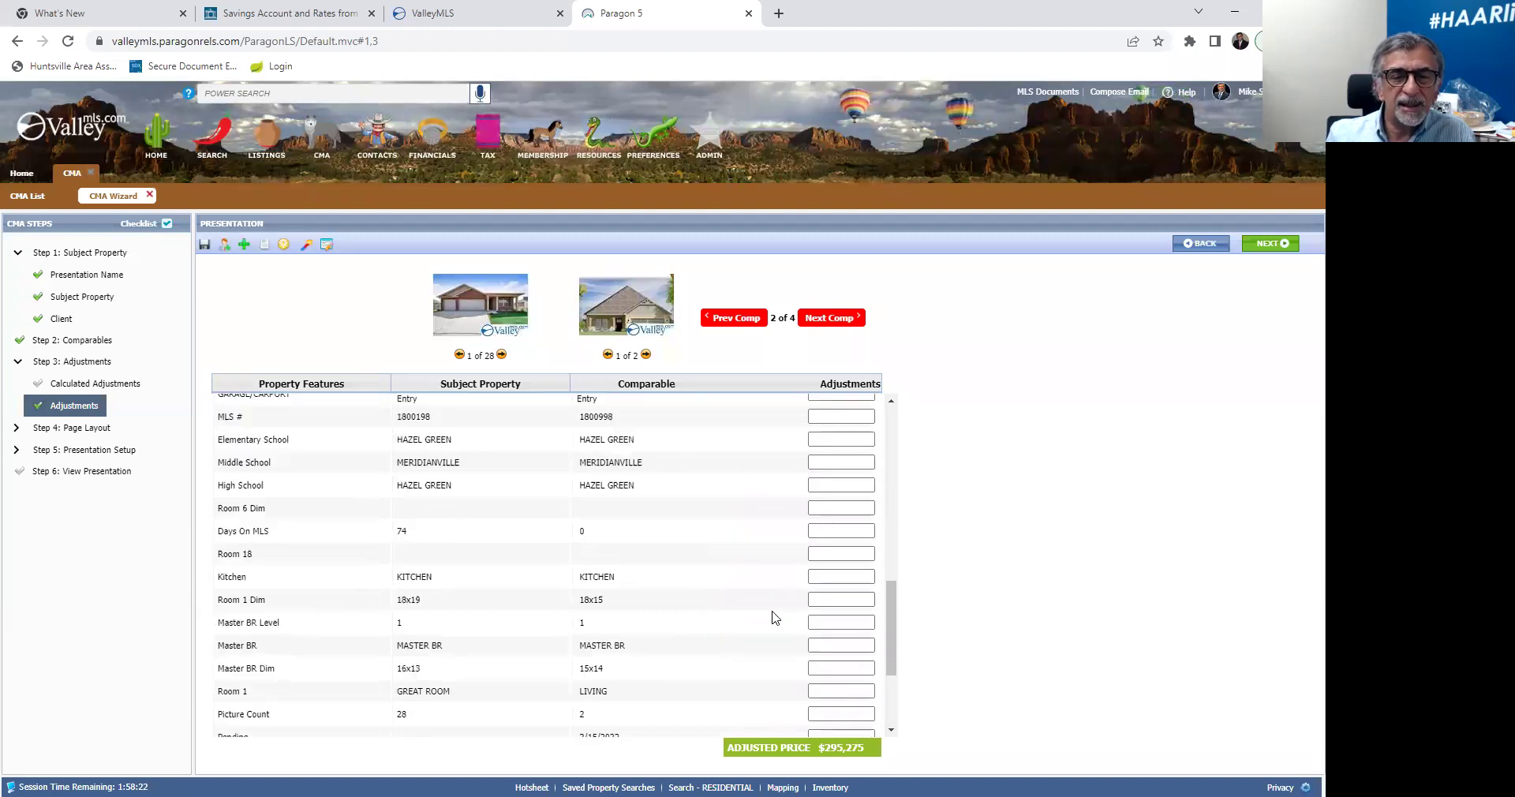
scroll(739, 613, down, 2)
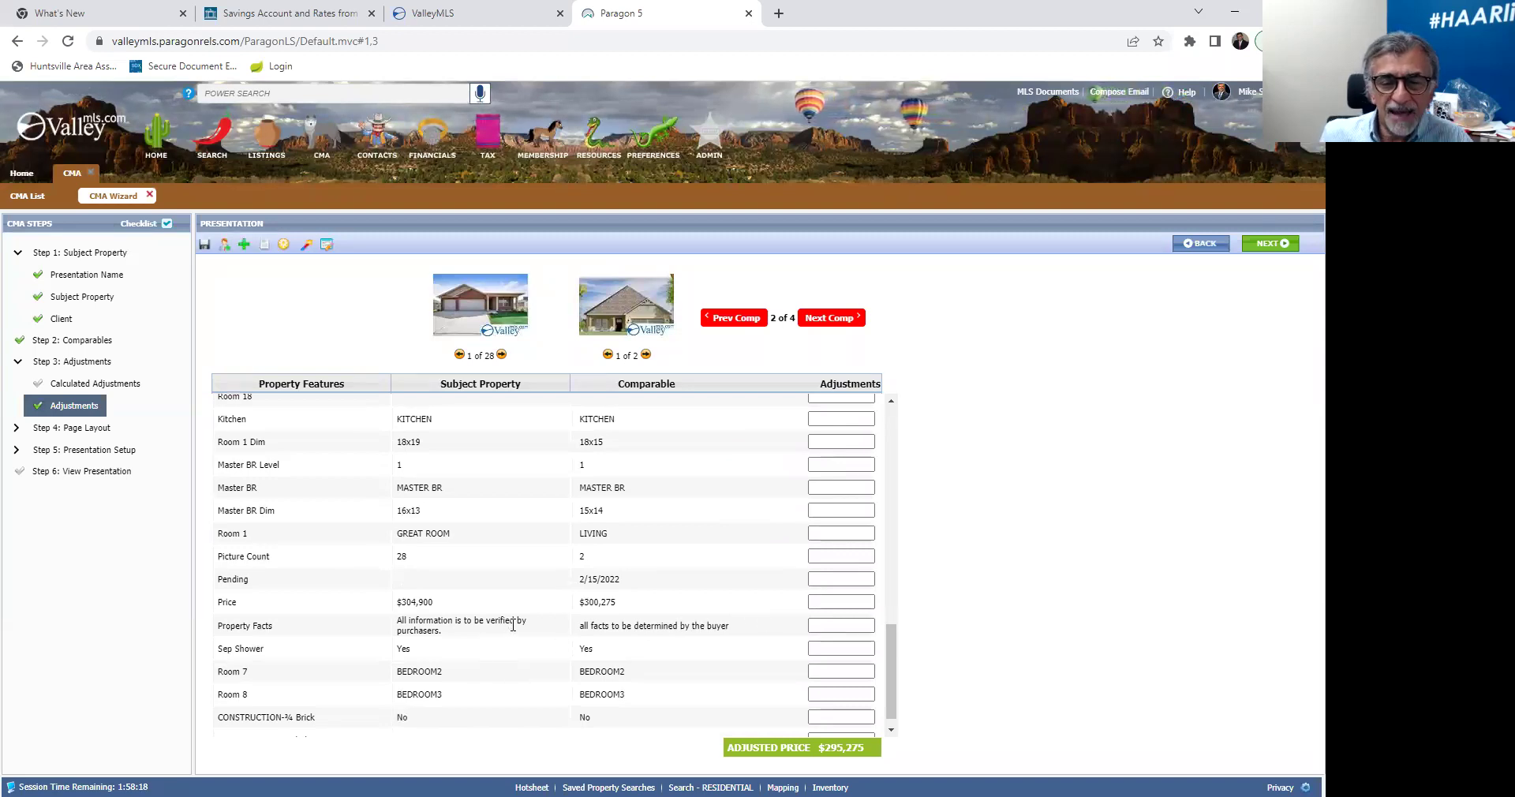
scroll(568, 643, down, 1)
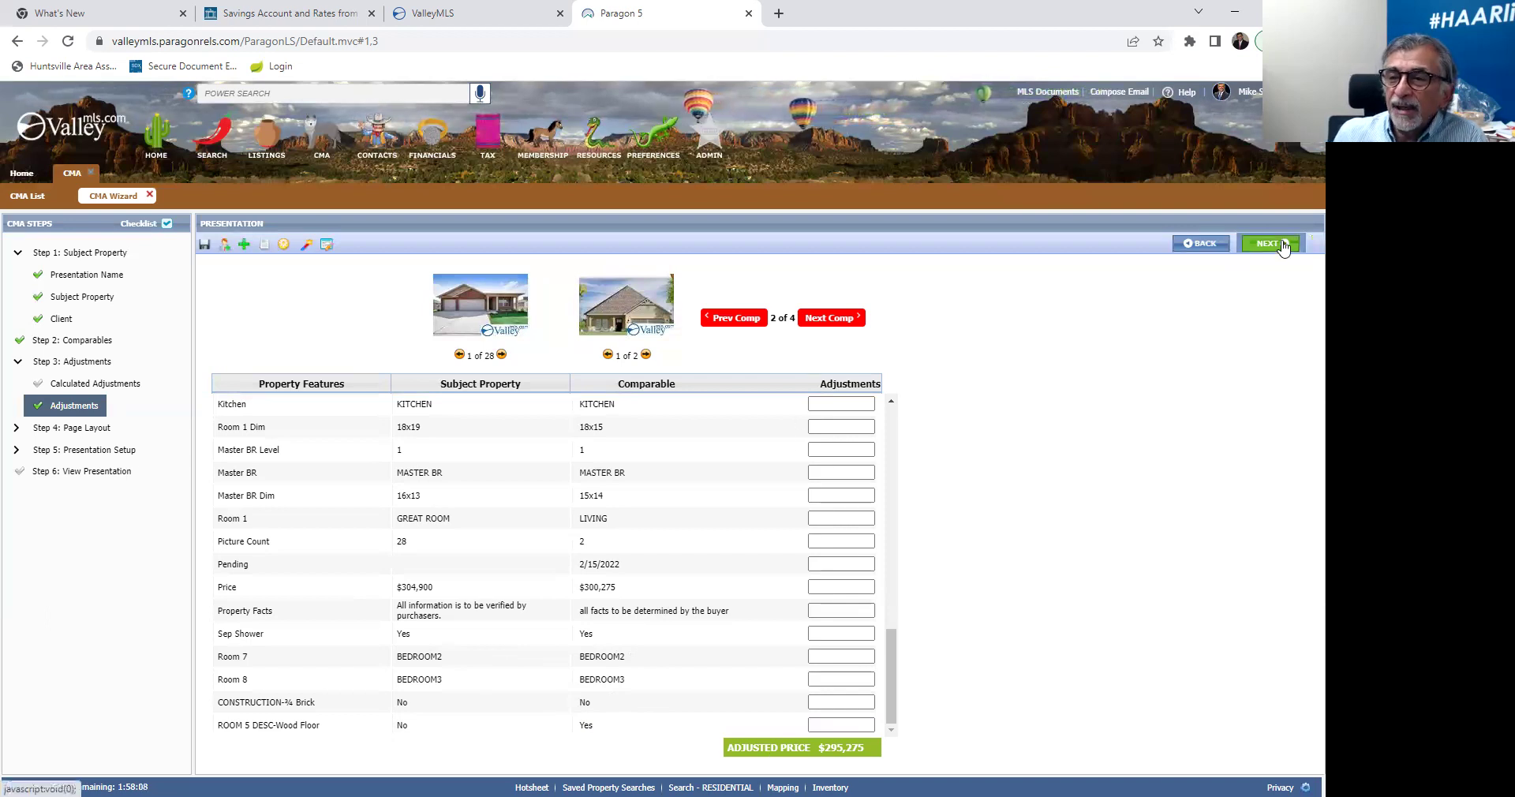
- Compare the third comparable with the subject property and enter a Baths: 3/4 adjustment of -5000
click(826, 319)
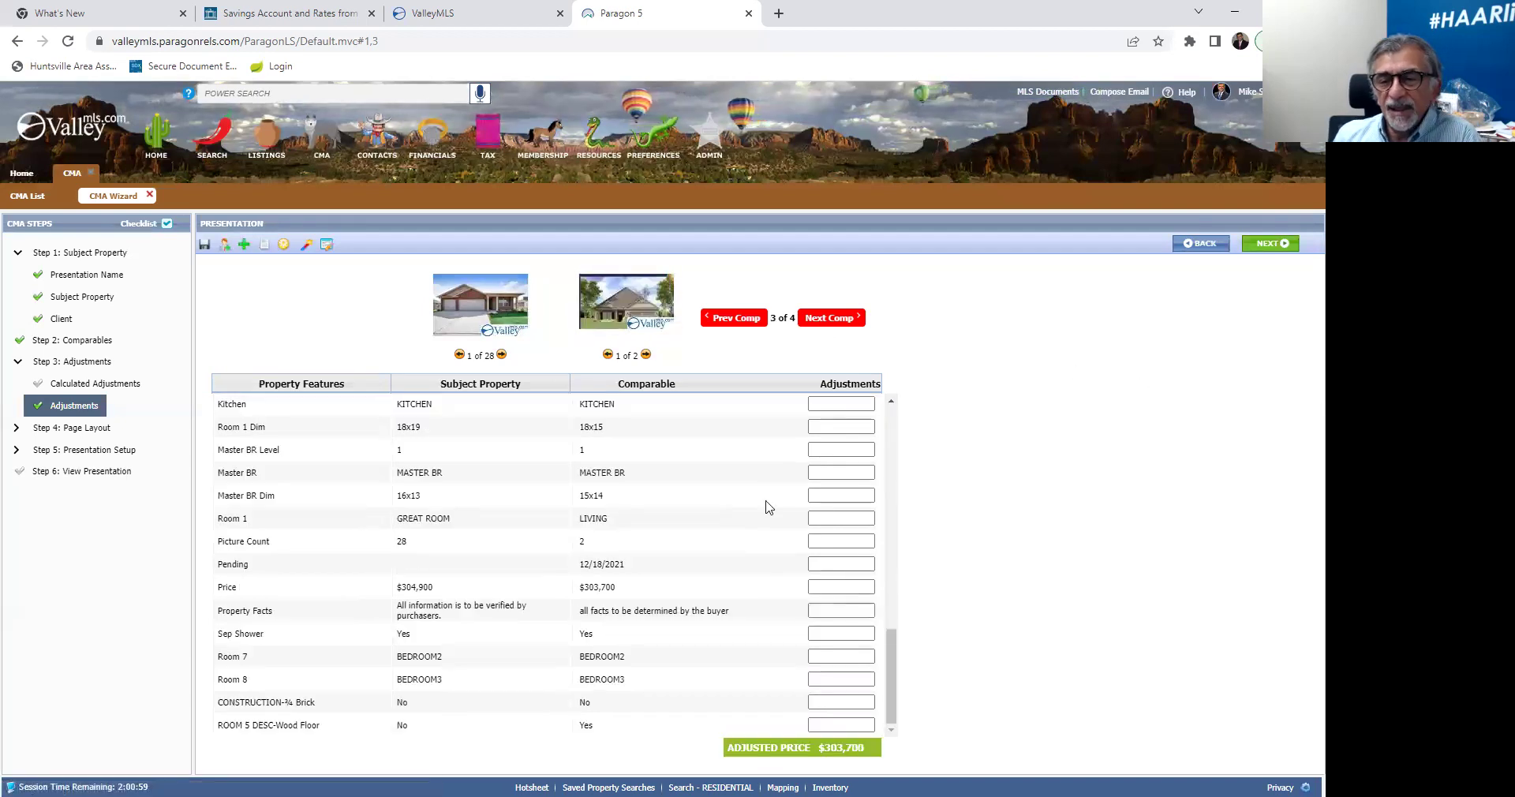
drag(894, 697, 890, 404)
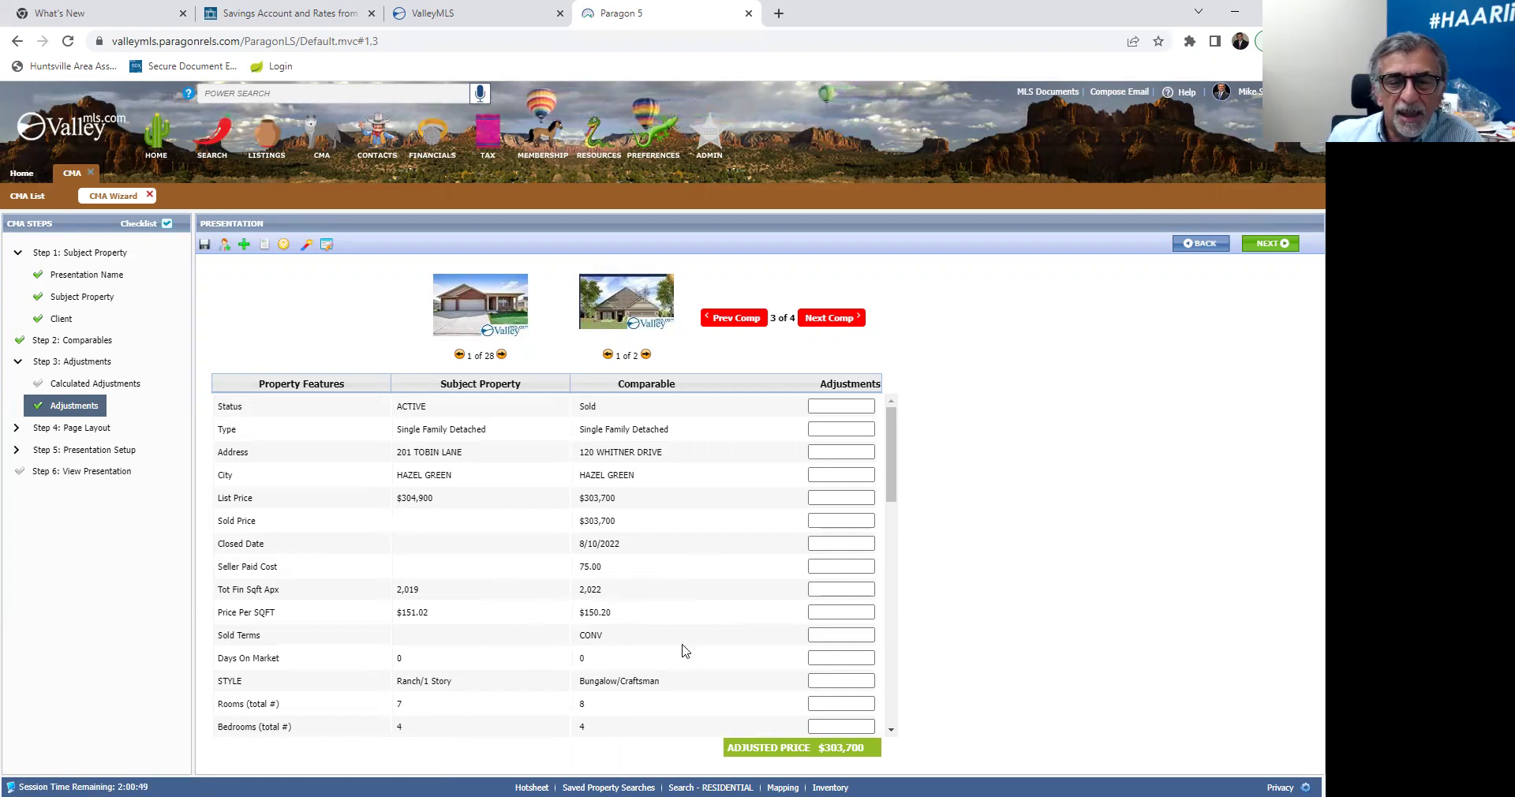
scroll(683, 649, down, 3)
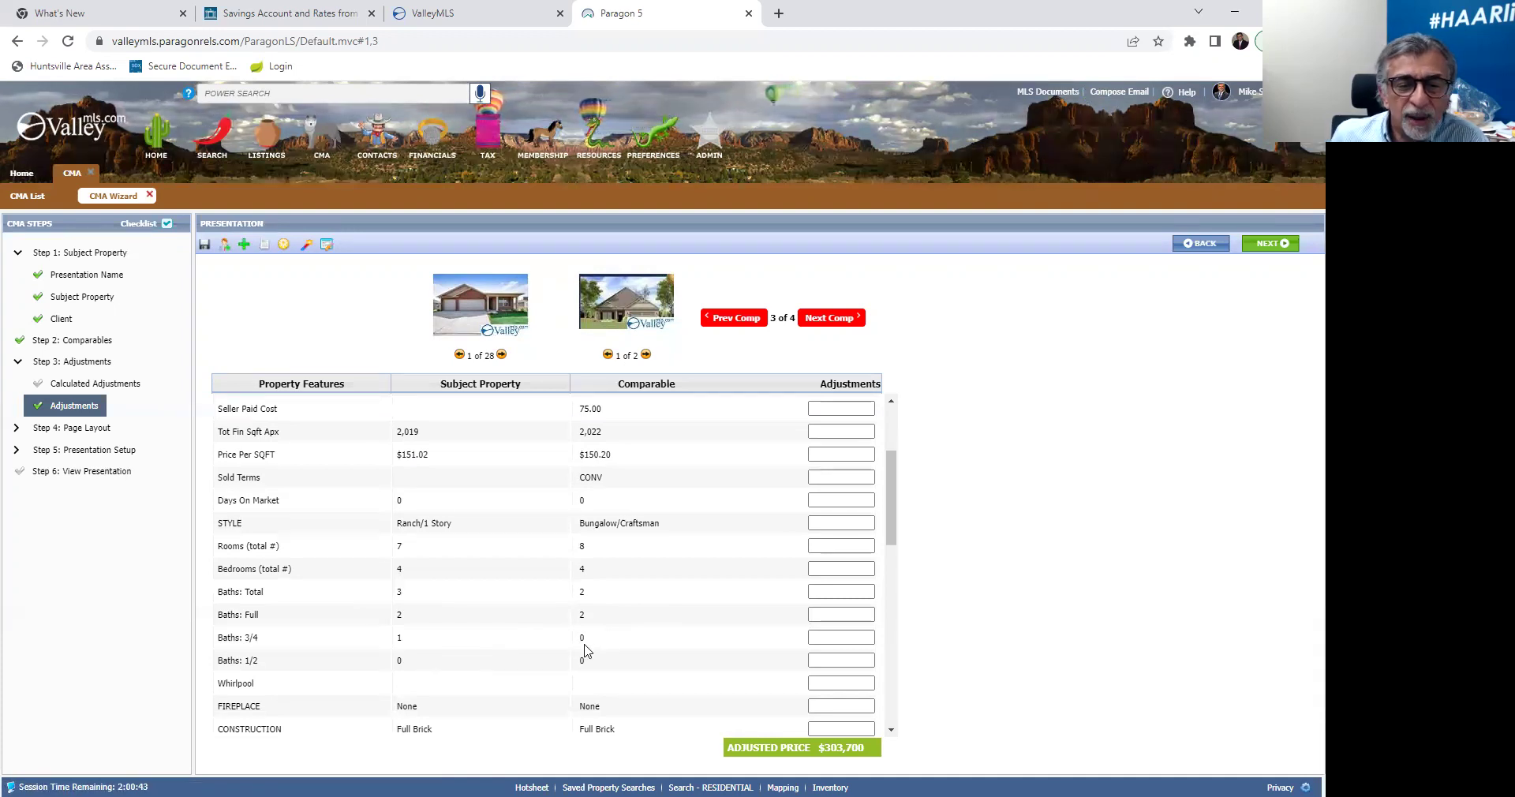
click(847, 635)
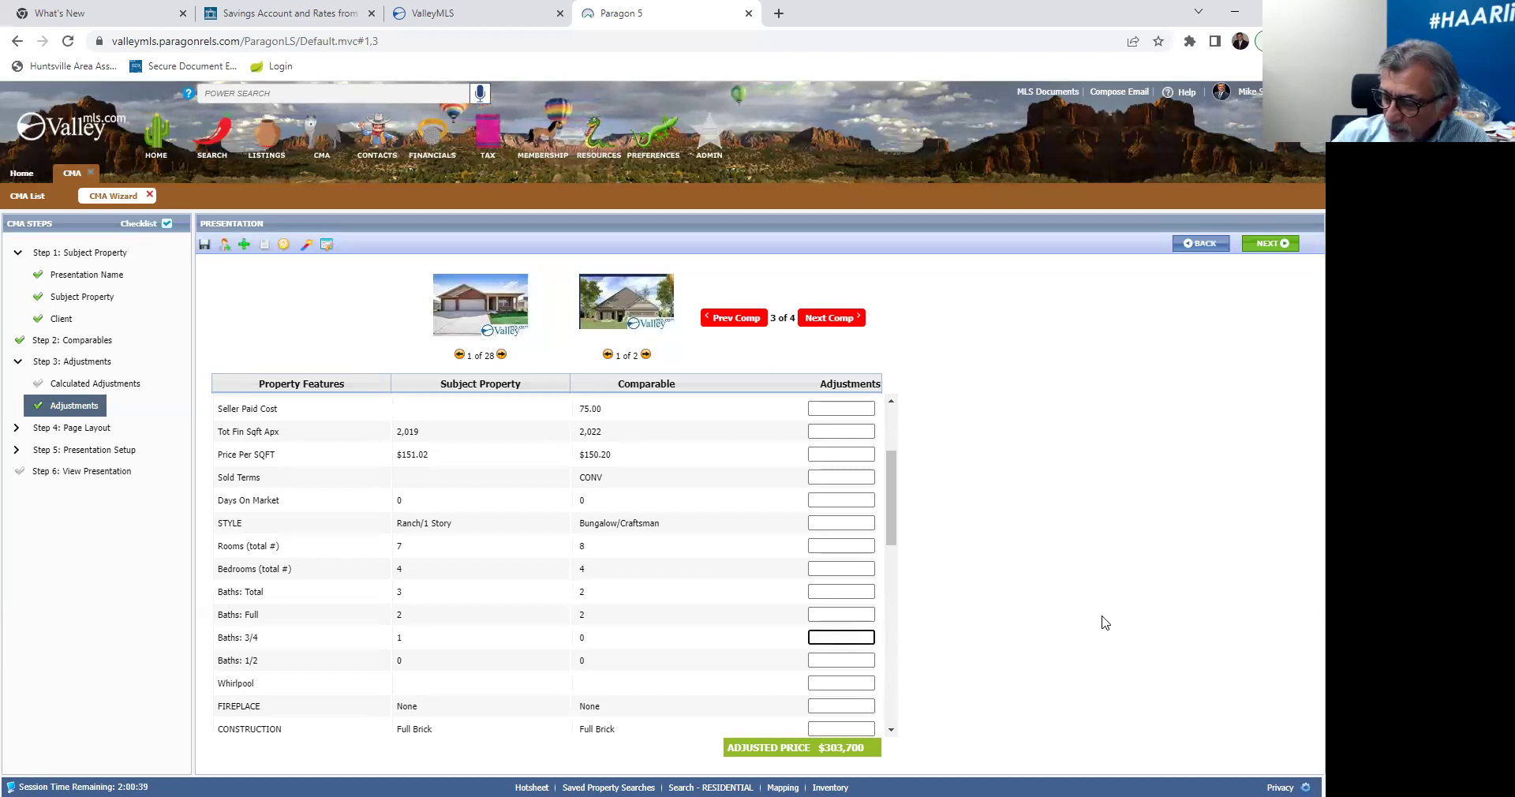
text(-5000)
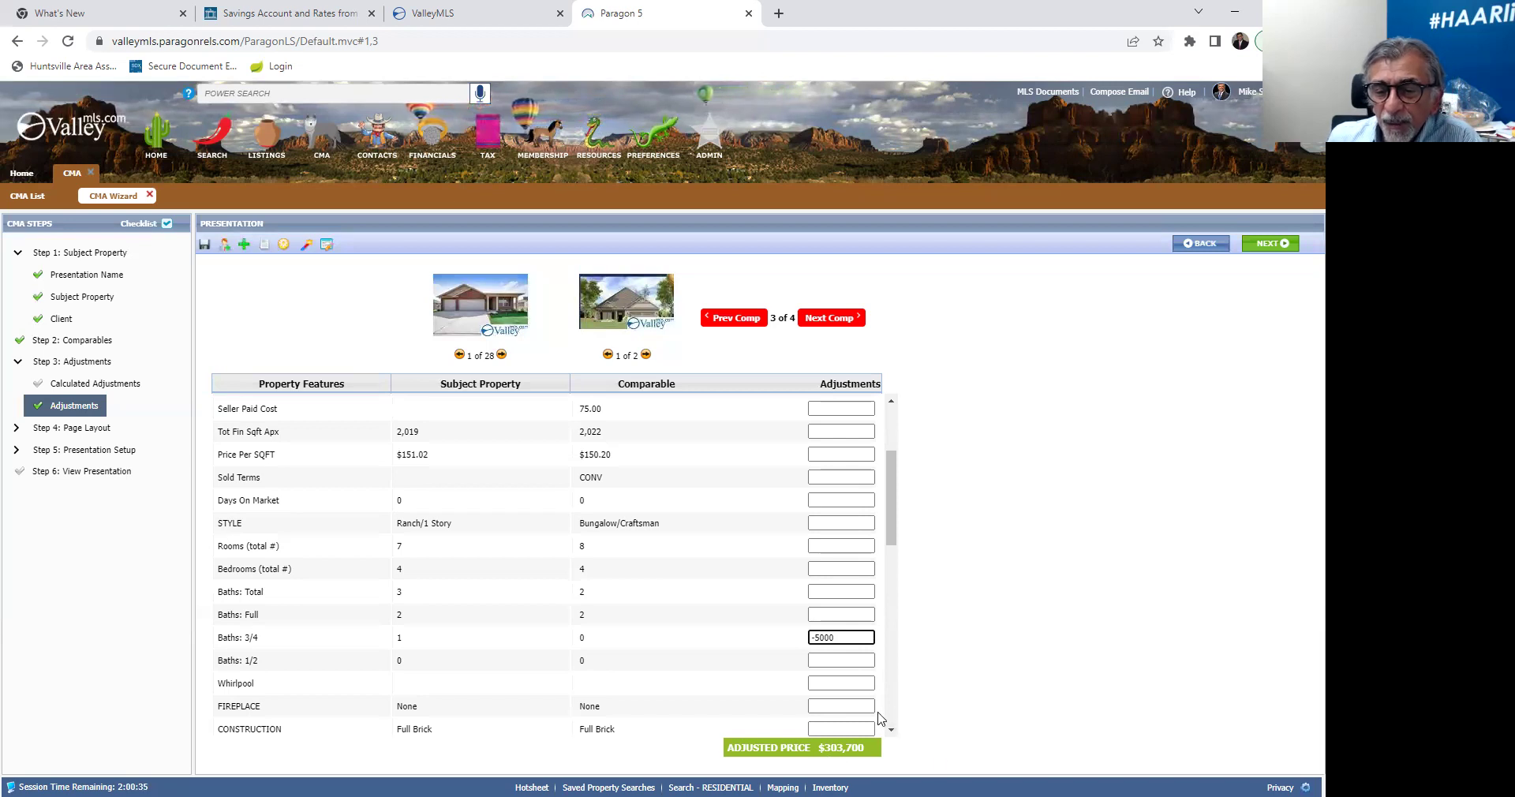
key(Tab)
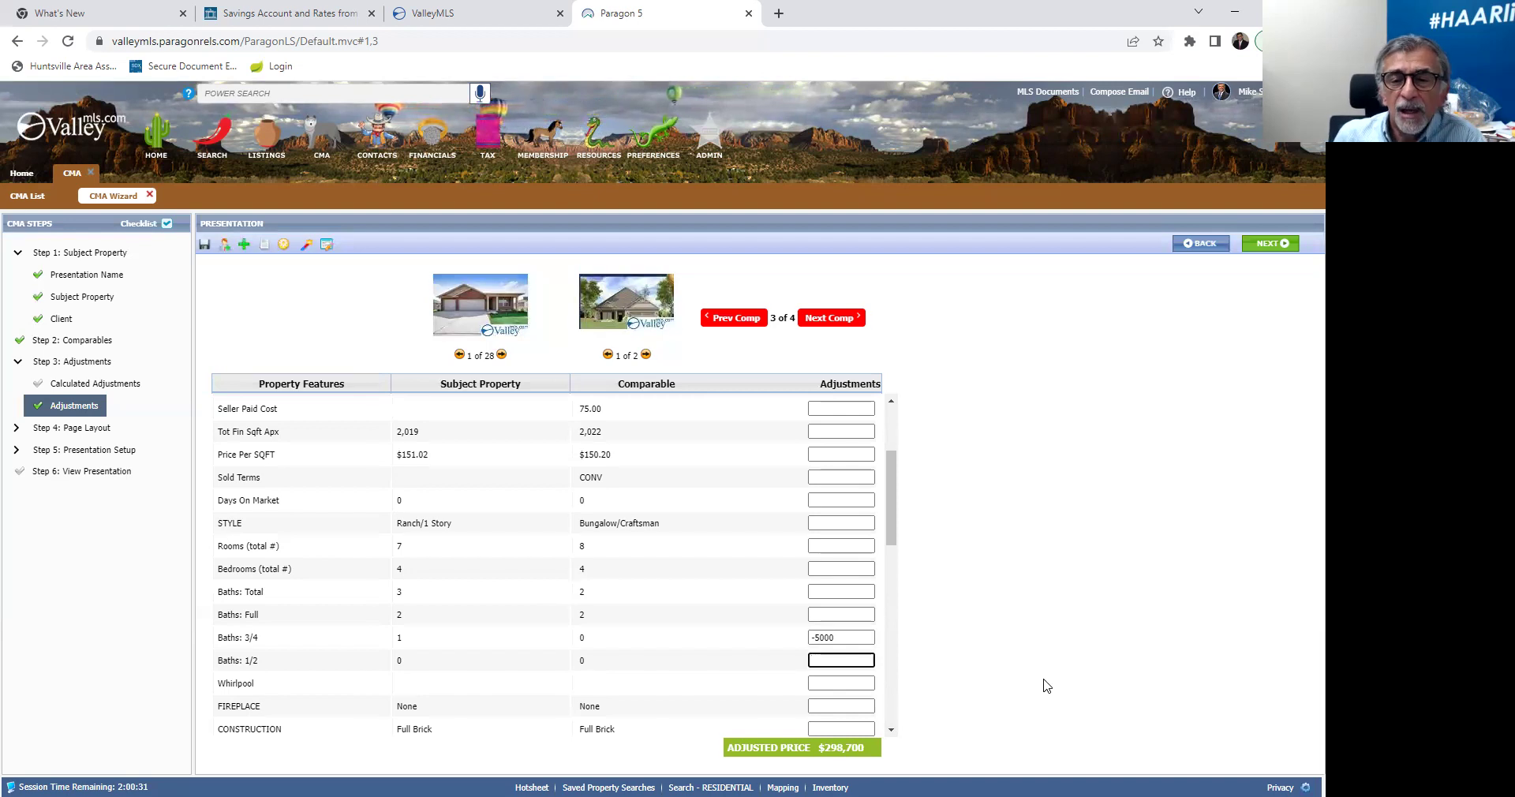
- Enter a GARAGE/CARPORT adjustment of 5000 for the third comparable
scroll(701, 644, down, 3)
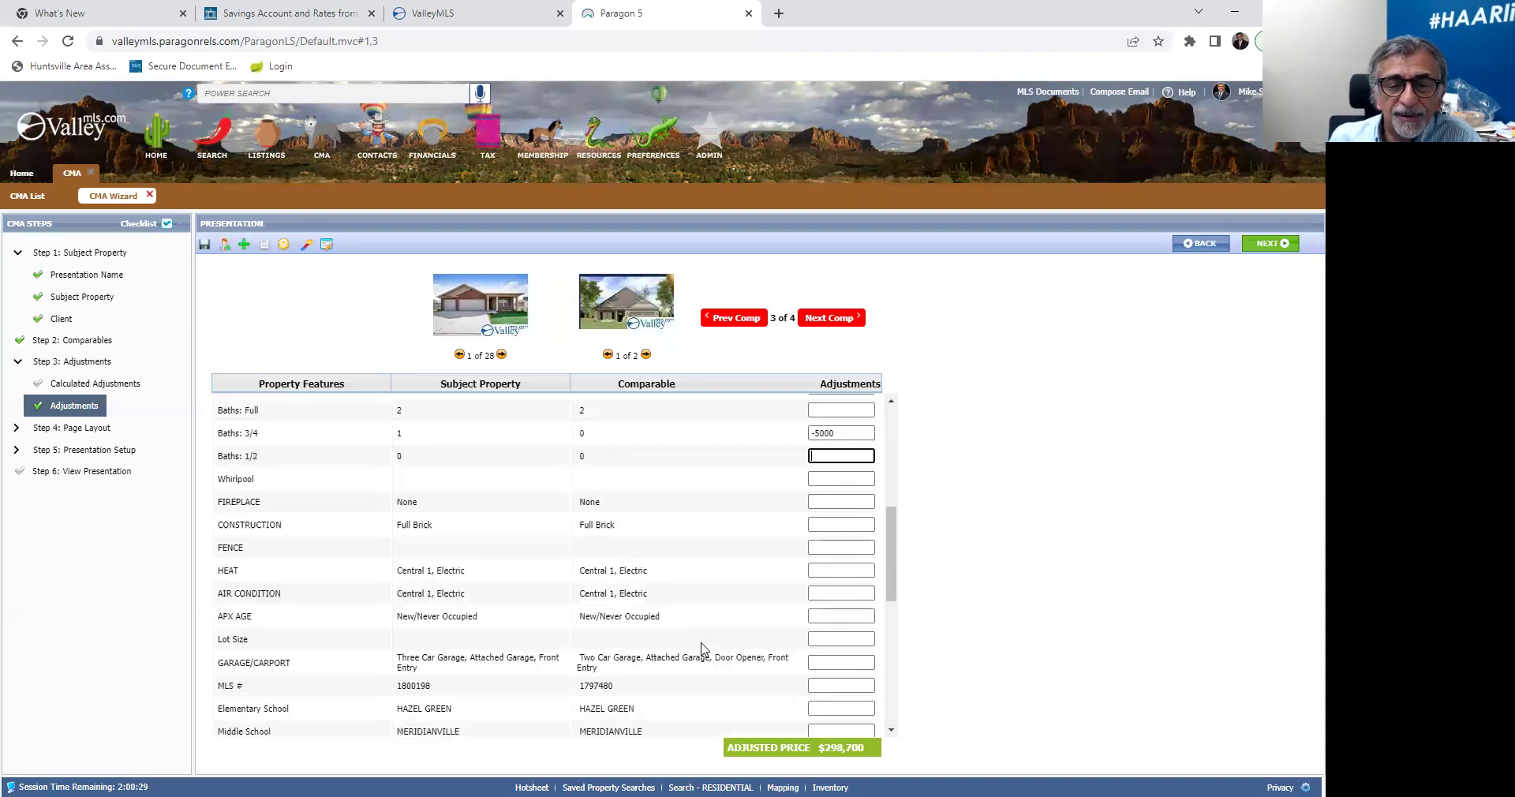
scroll(701, 647, down, 1)
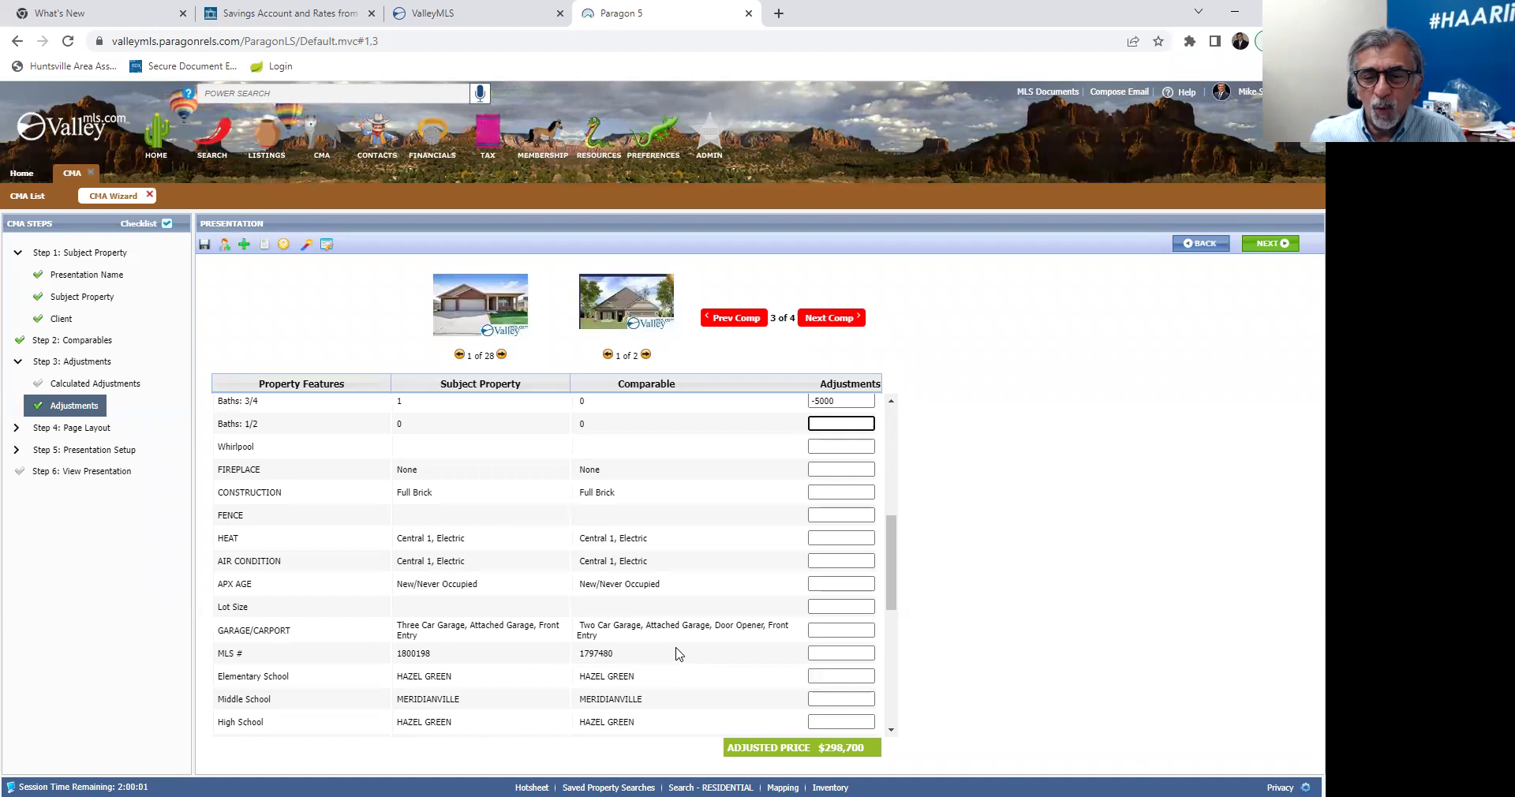
click(835, 635)
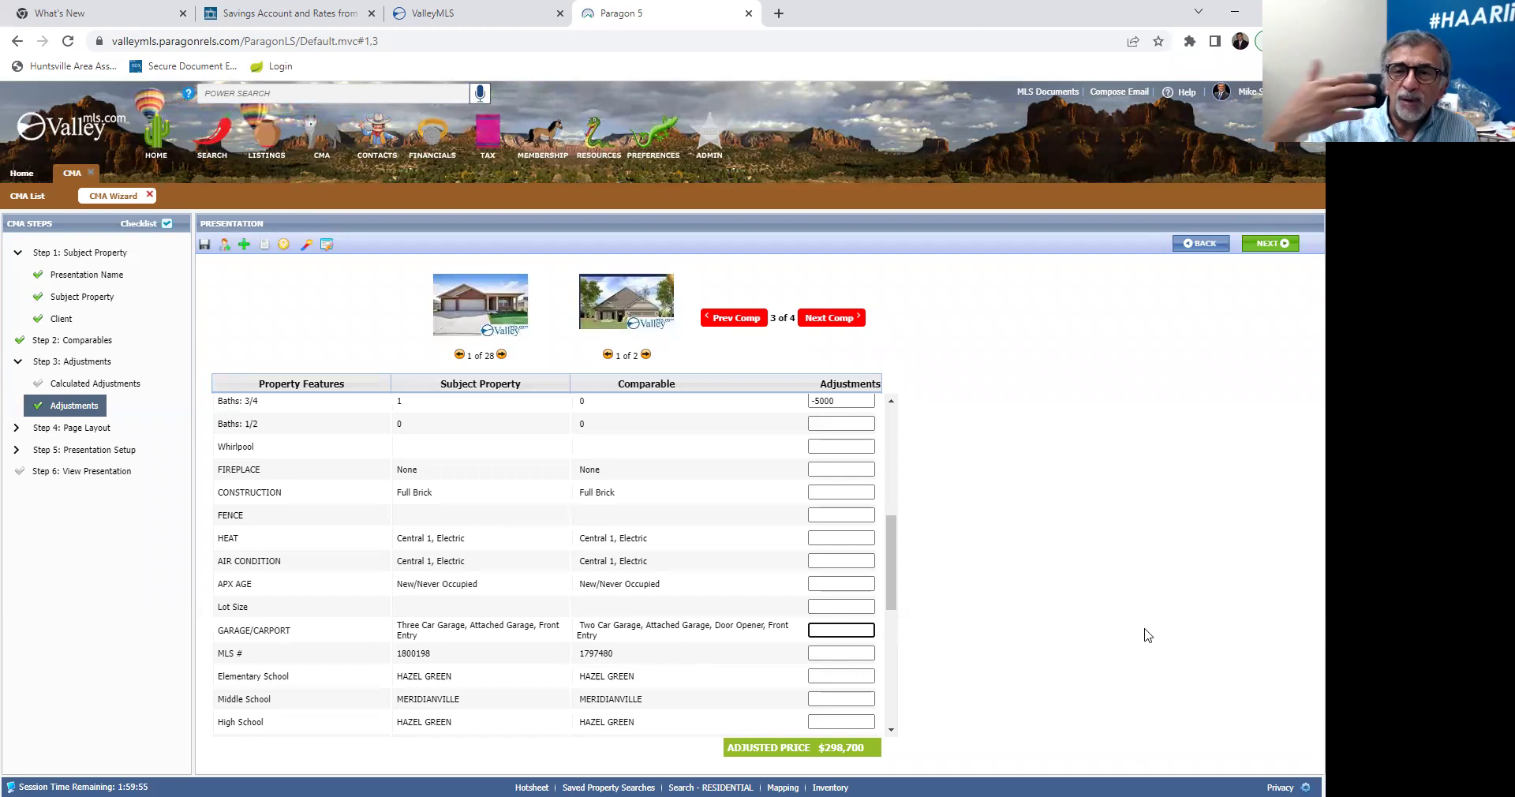
text(5)
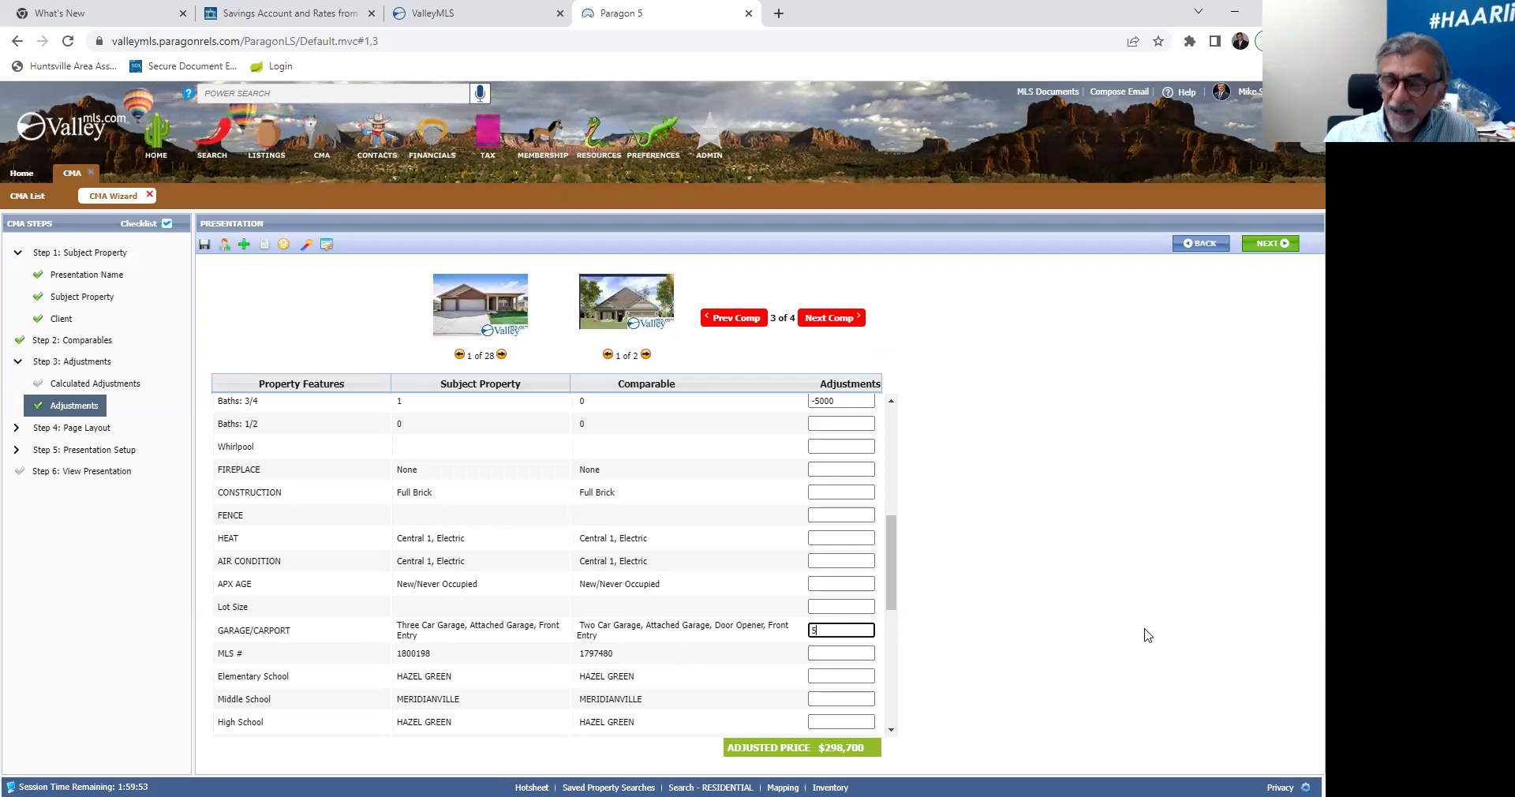
text(000)
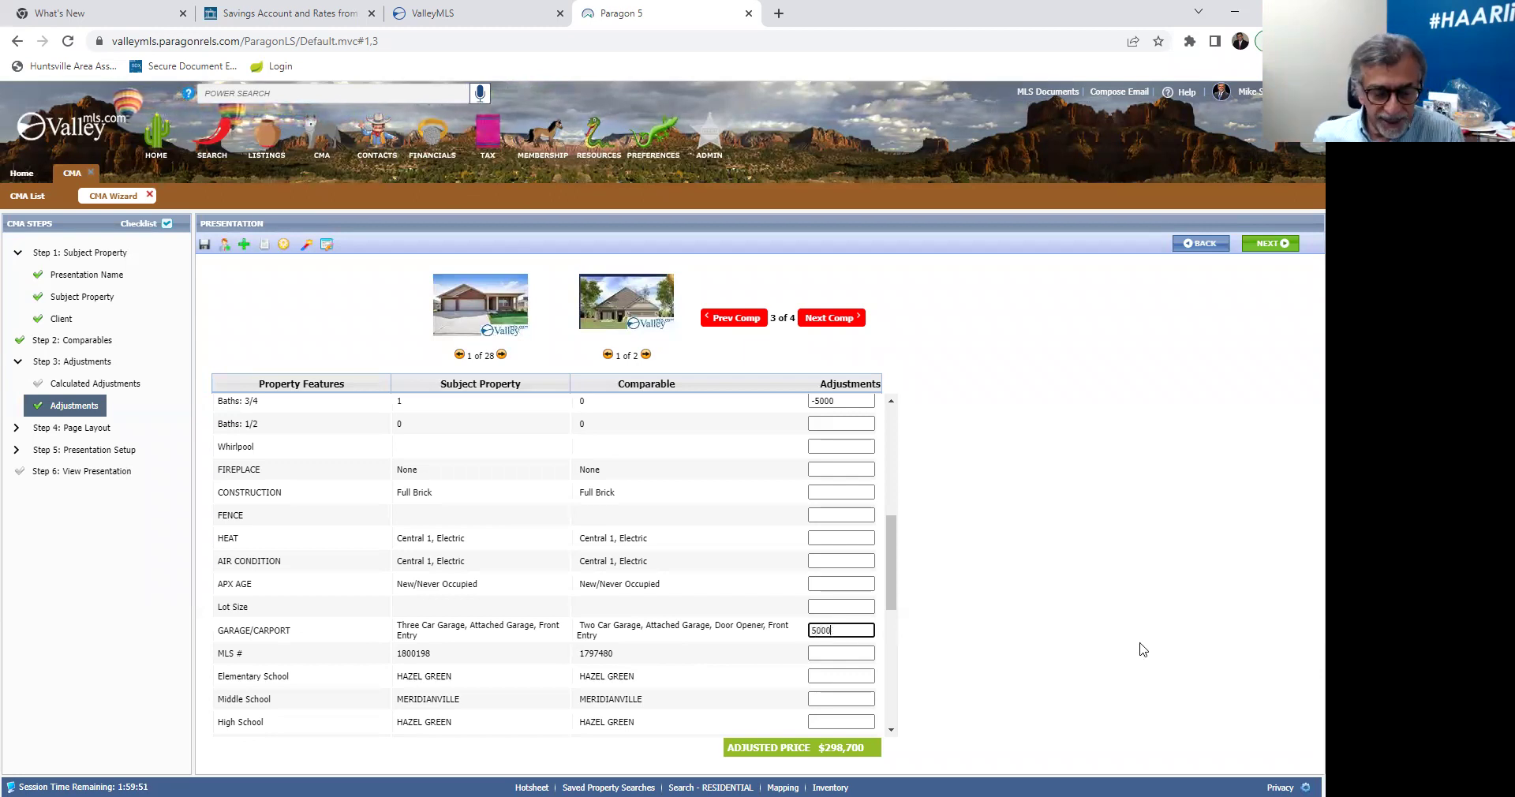
key(Tab)
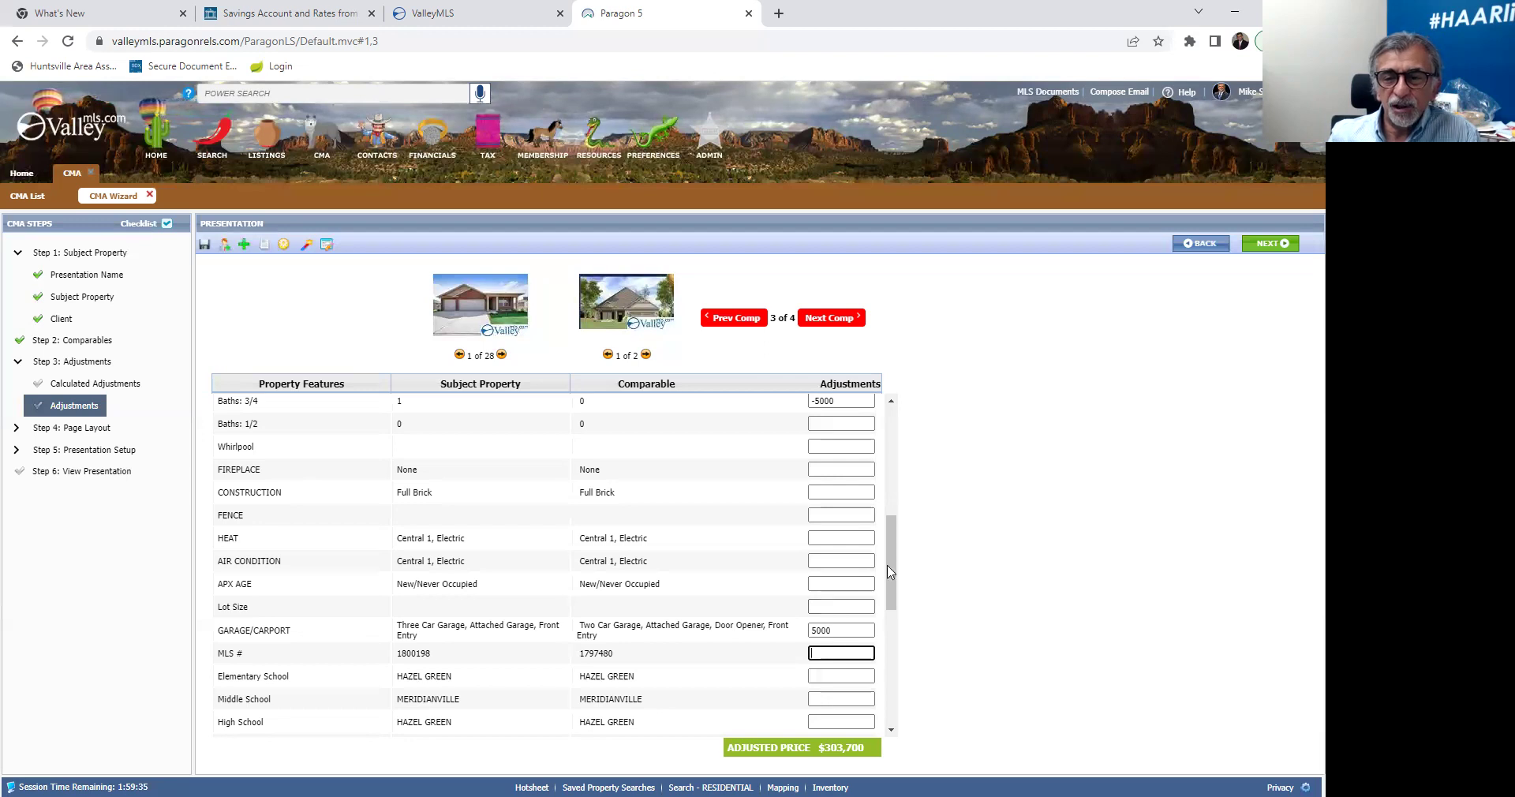
- Examine the fourth comparable's features side by side with the subject property
drag(889, 564, 868, 403)
click(817, 319)
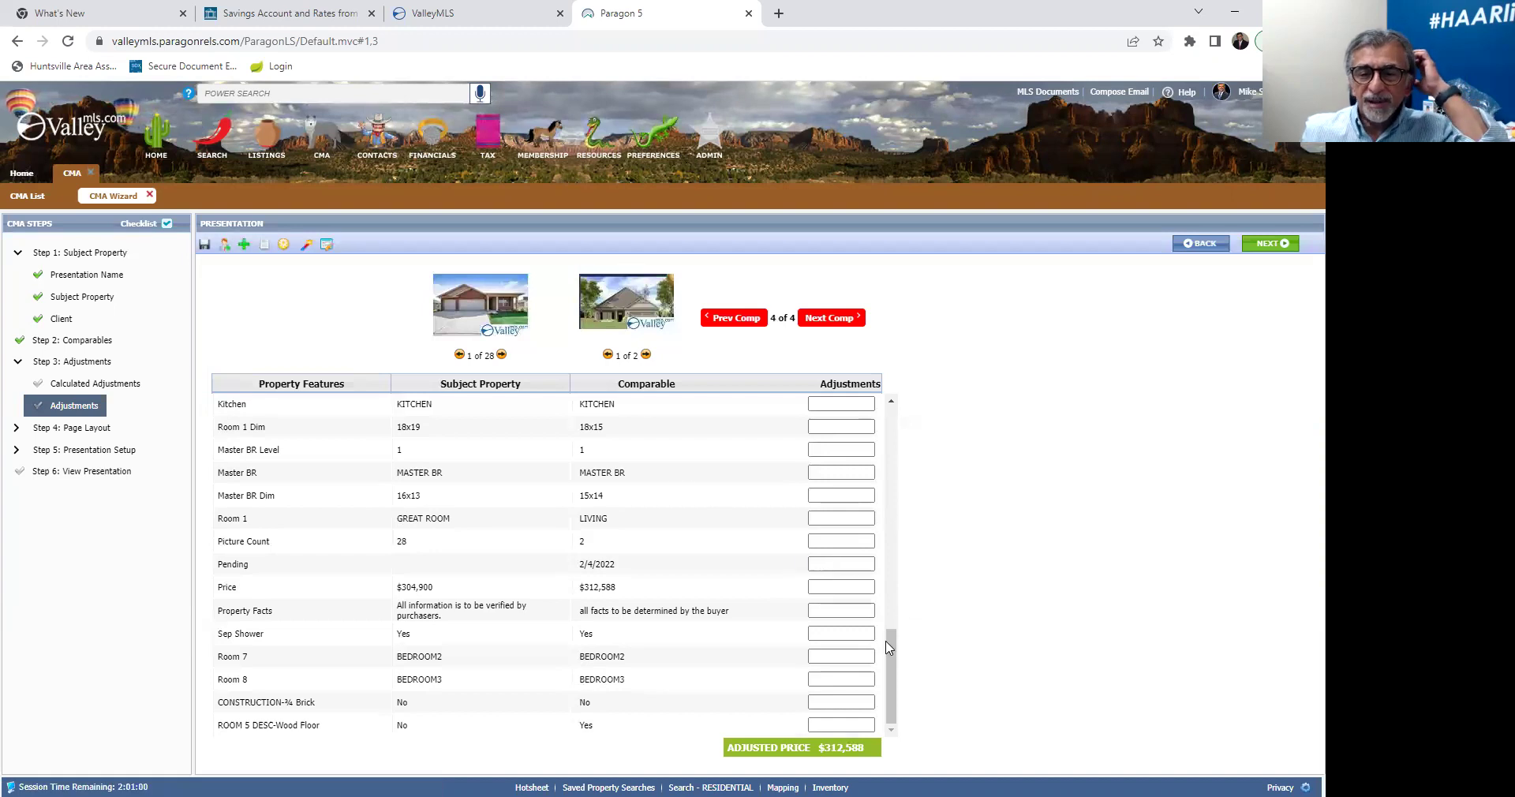
scroll(881, 569, up, 1)
scroll(881, 568, up, 10)
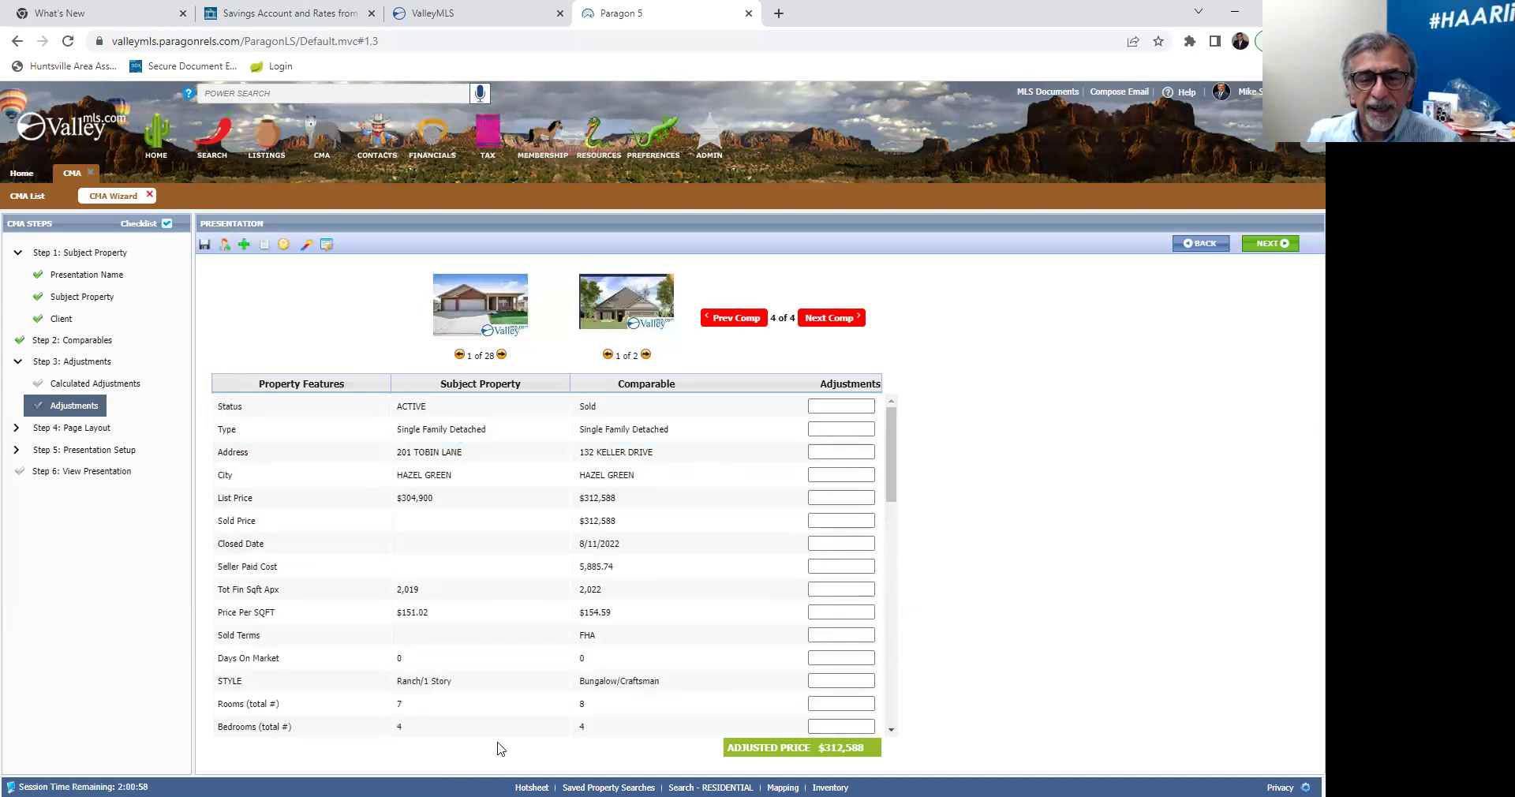
scroll(734, 646, down, 3)
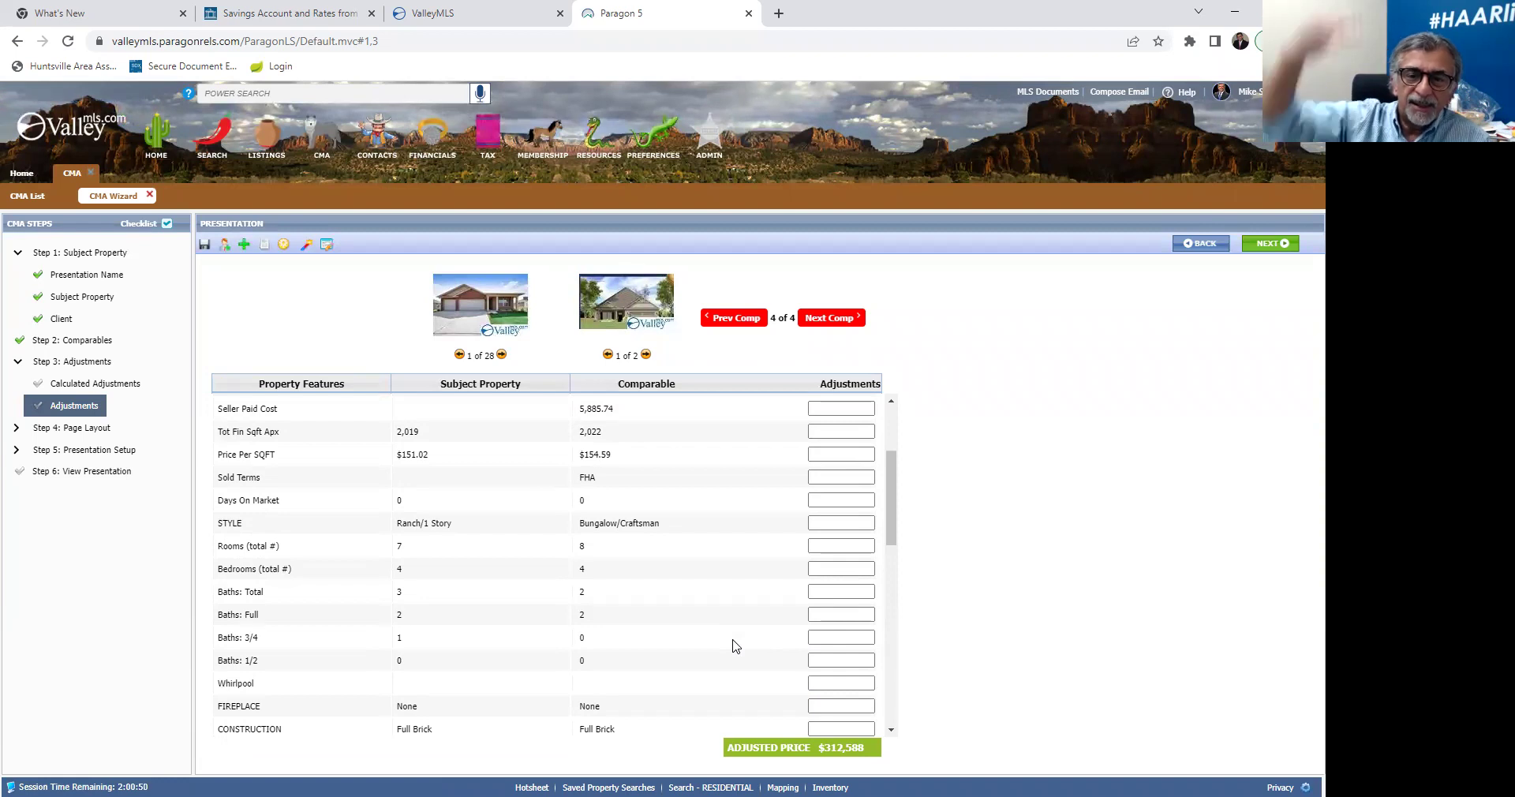
scroll(758, 655, down, 4)
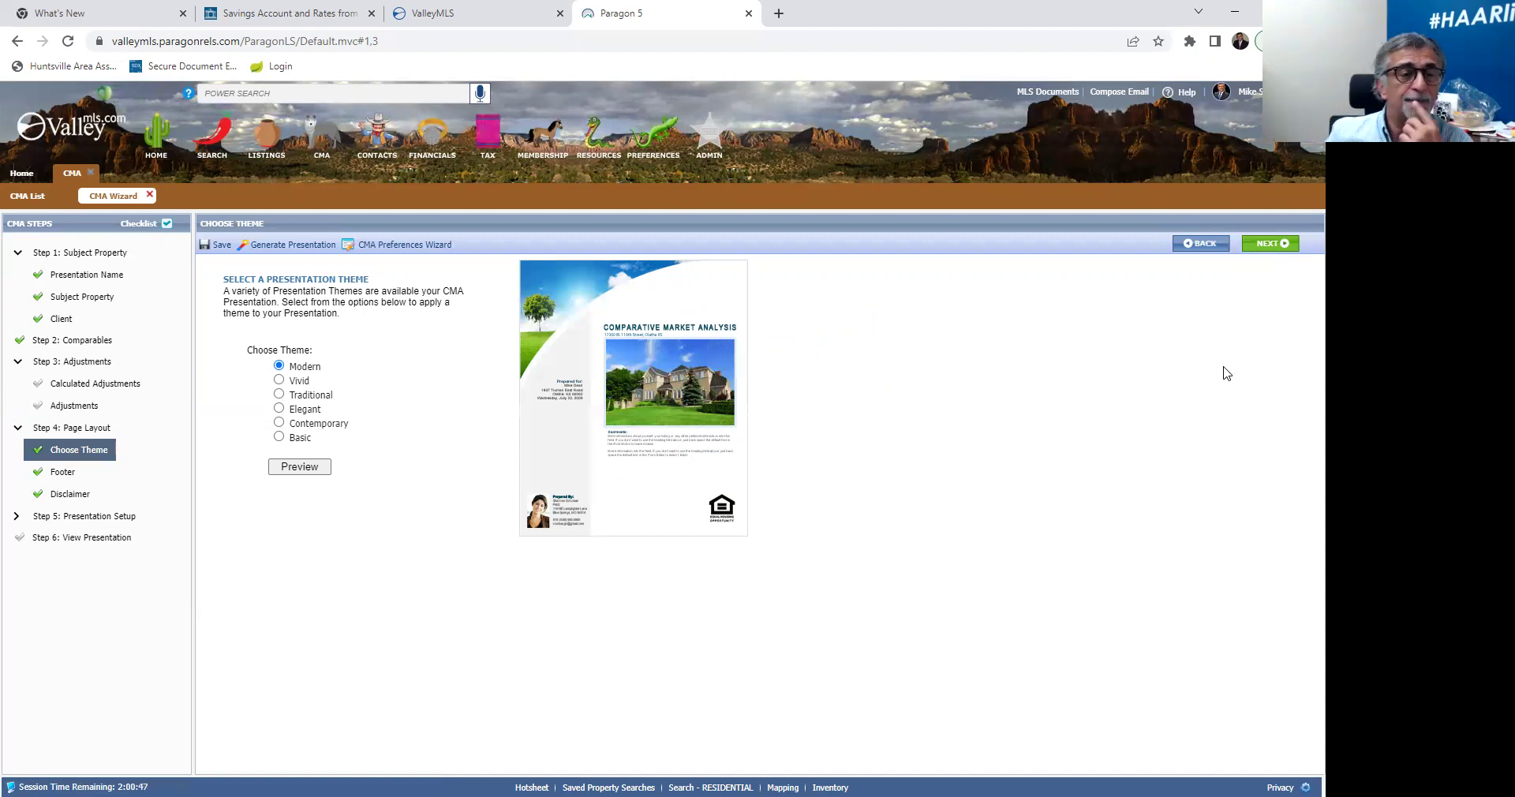
- Look through the available presentation themes and choose the Vivid theme
click(299, 382)
click(303, 395)
click(307, 411)
click(325, 427)
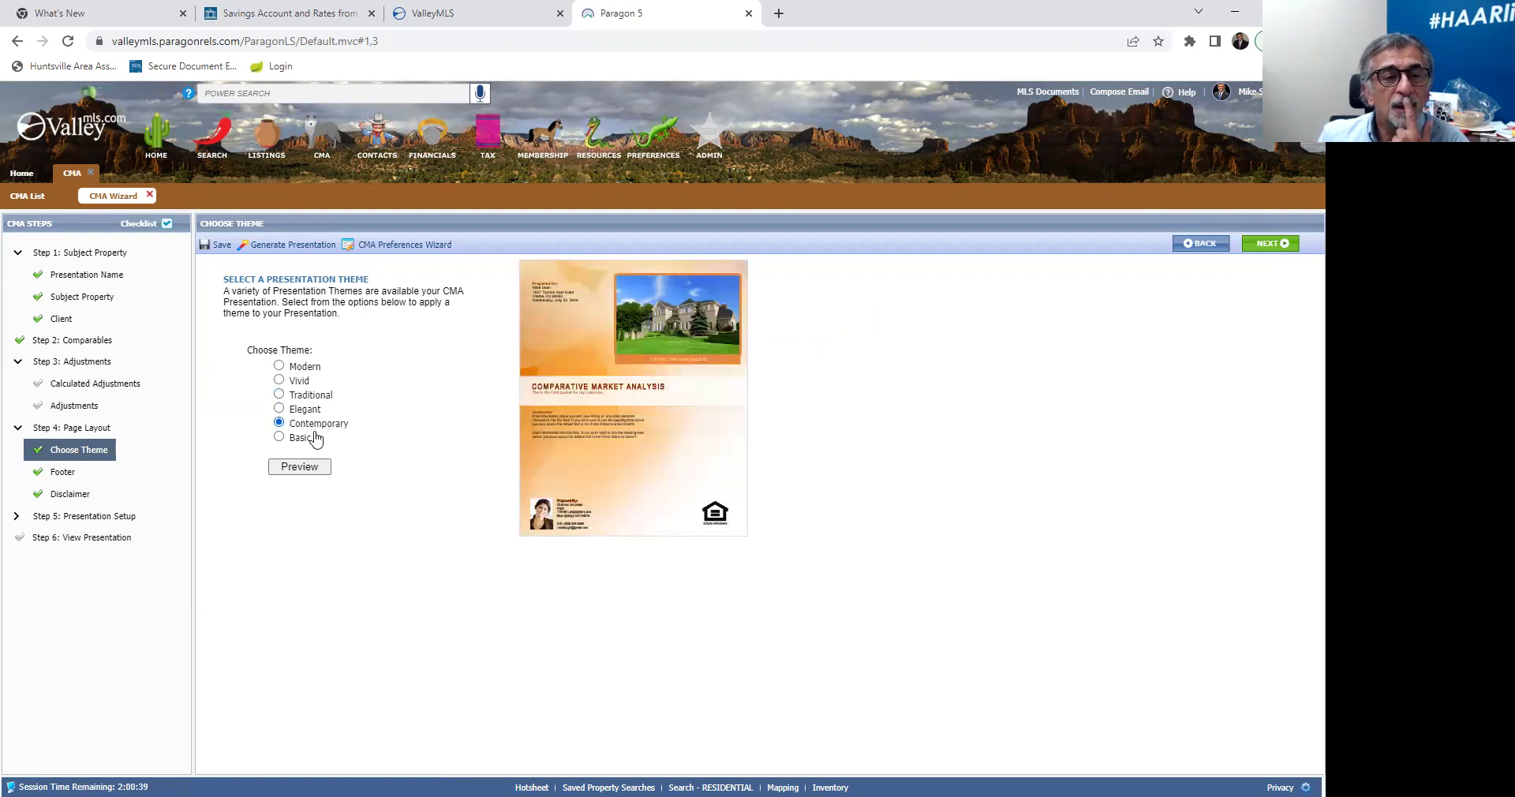
click(309, 440)
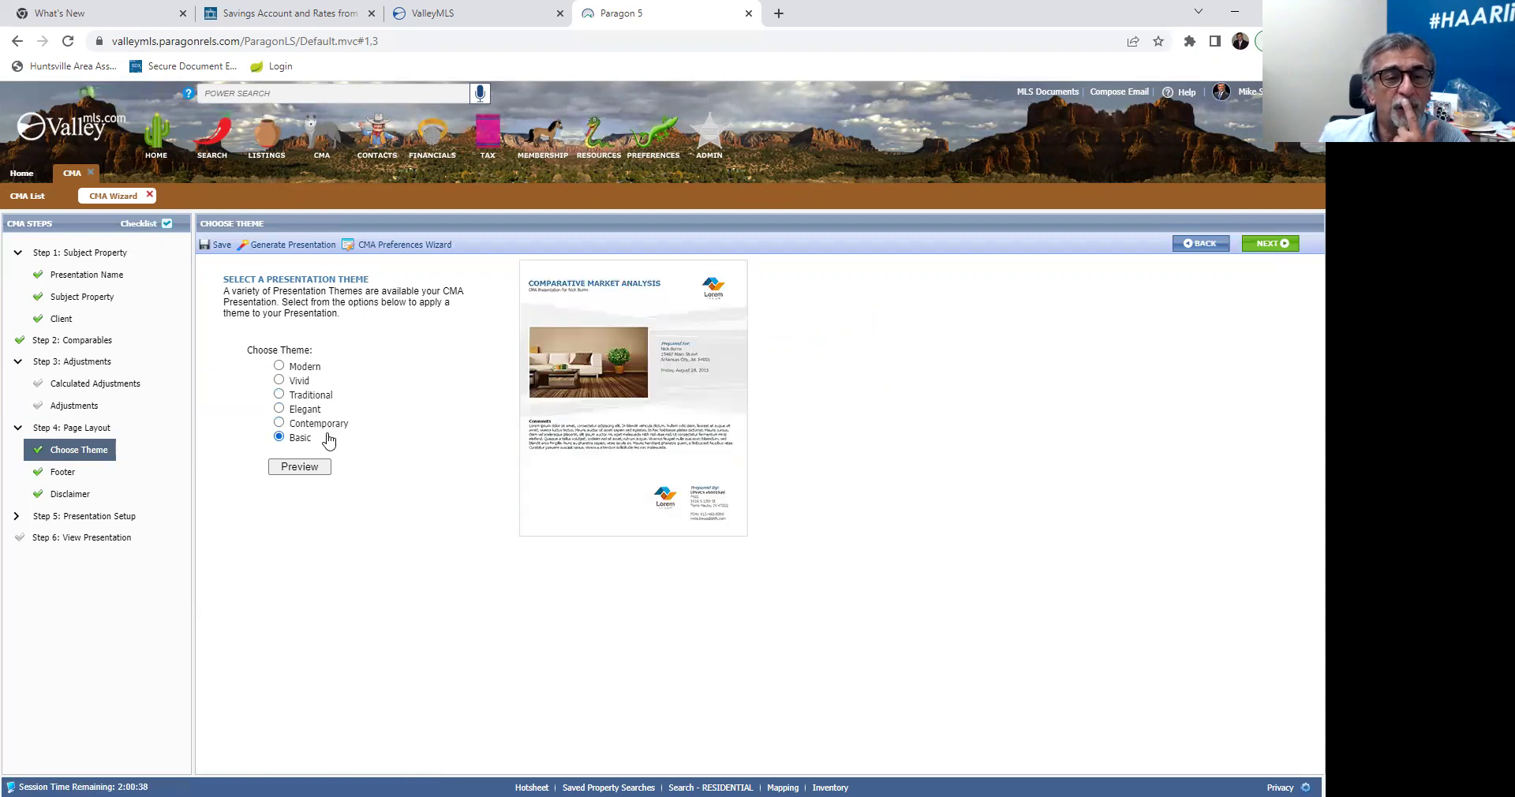
click(301, 367)
click(304, 382)
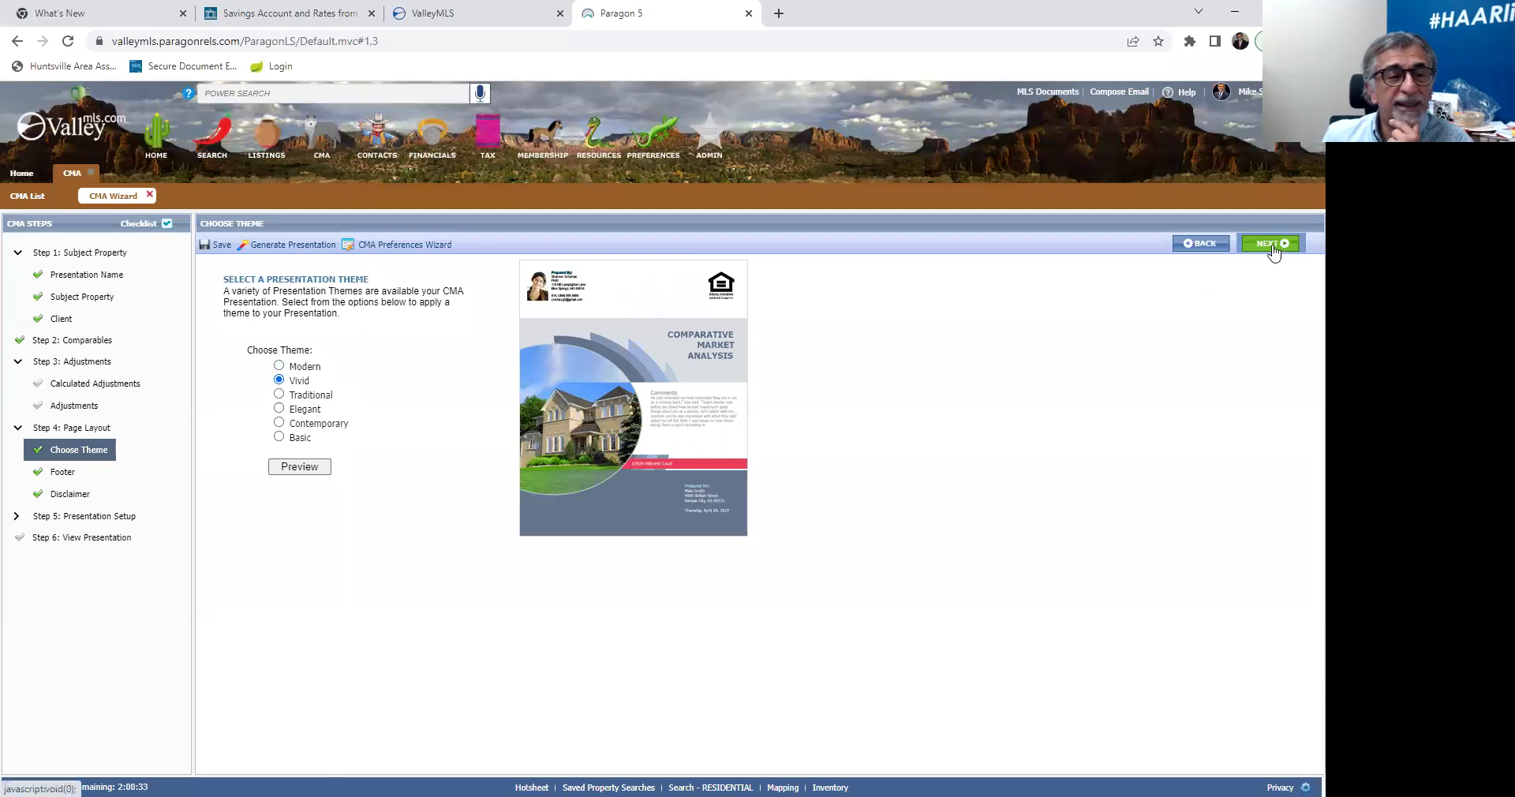
- Review the footer and disclaimer settings and continue to the cover page of the Presentation Setup stage
click(62, 471)
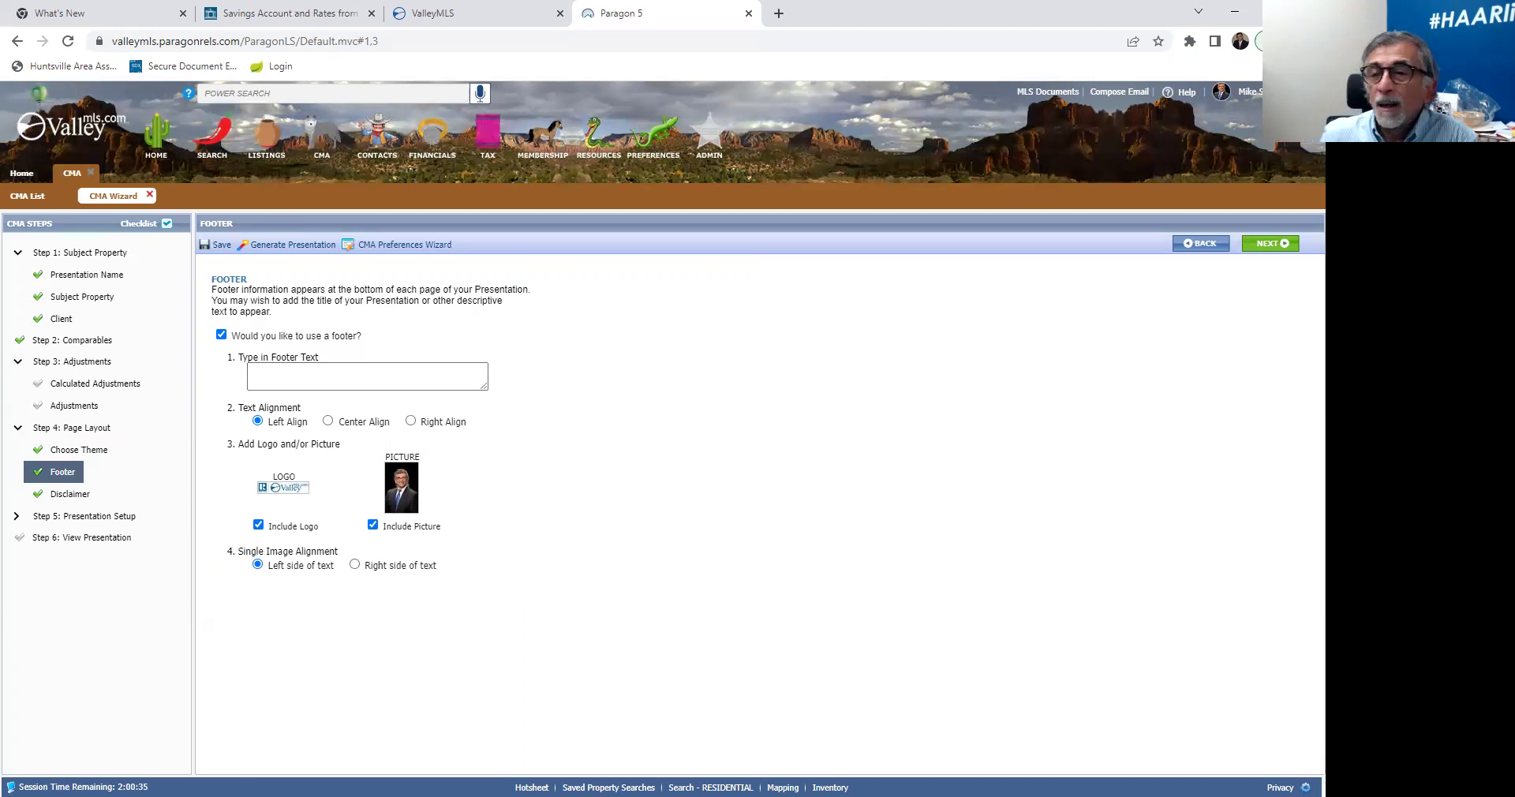
click(1272, 243)
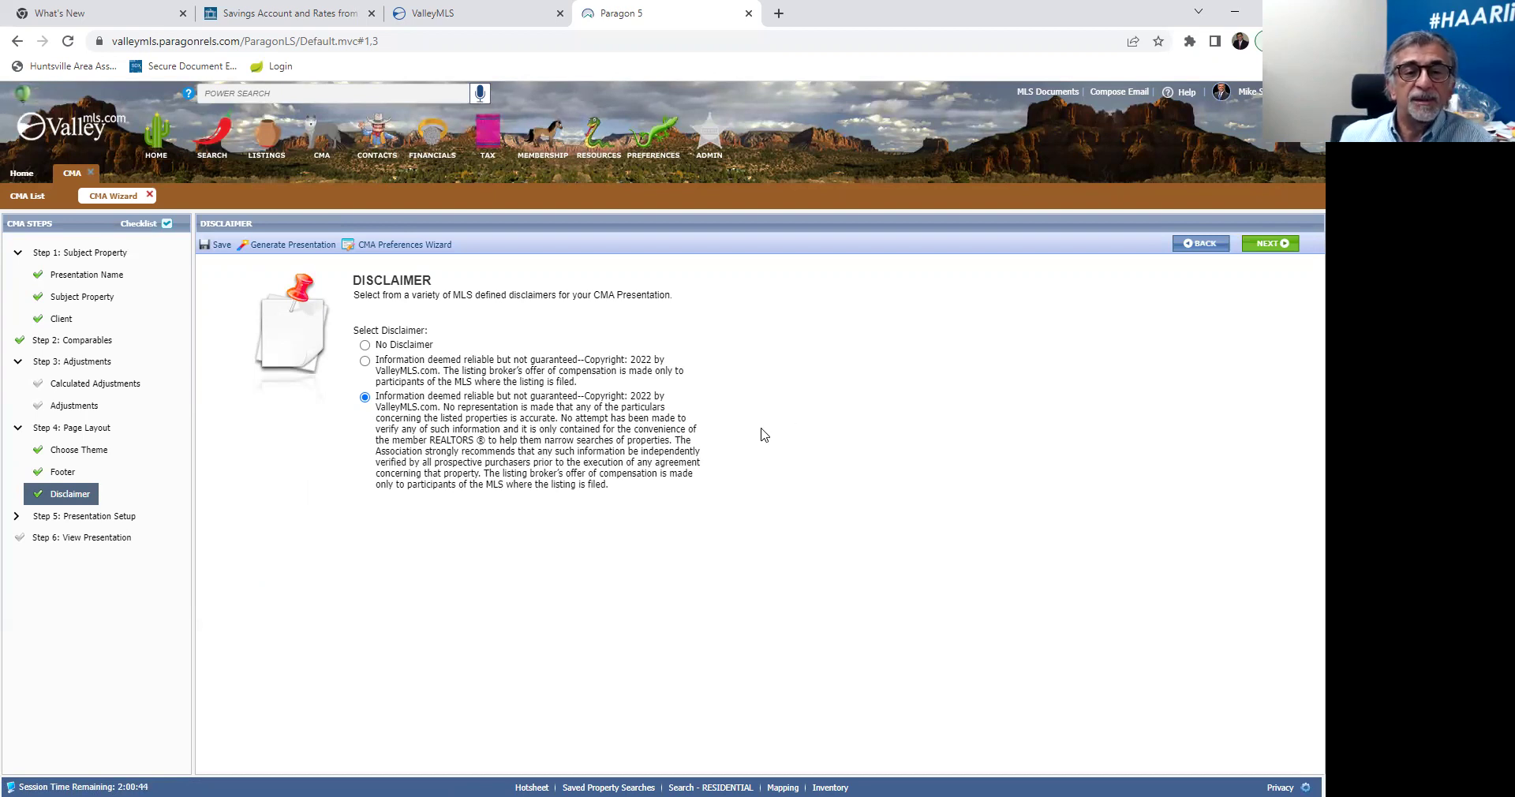
click(1268, 248)
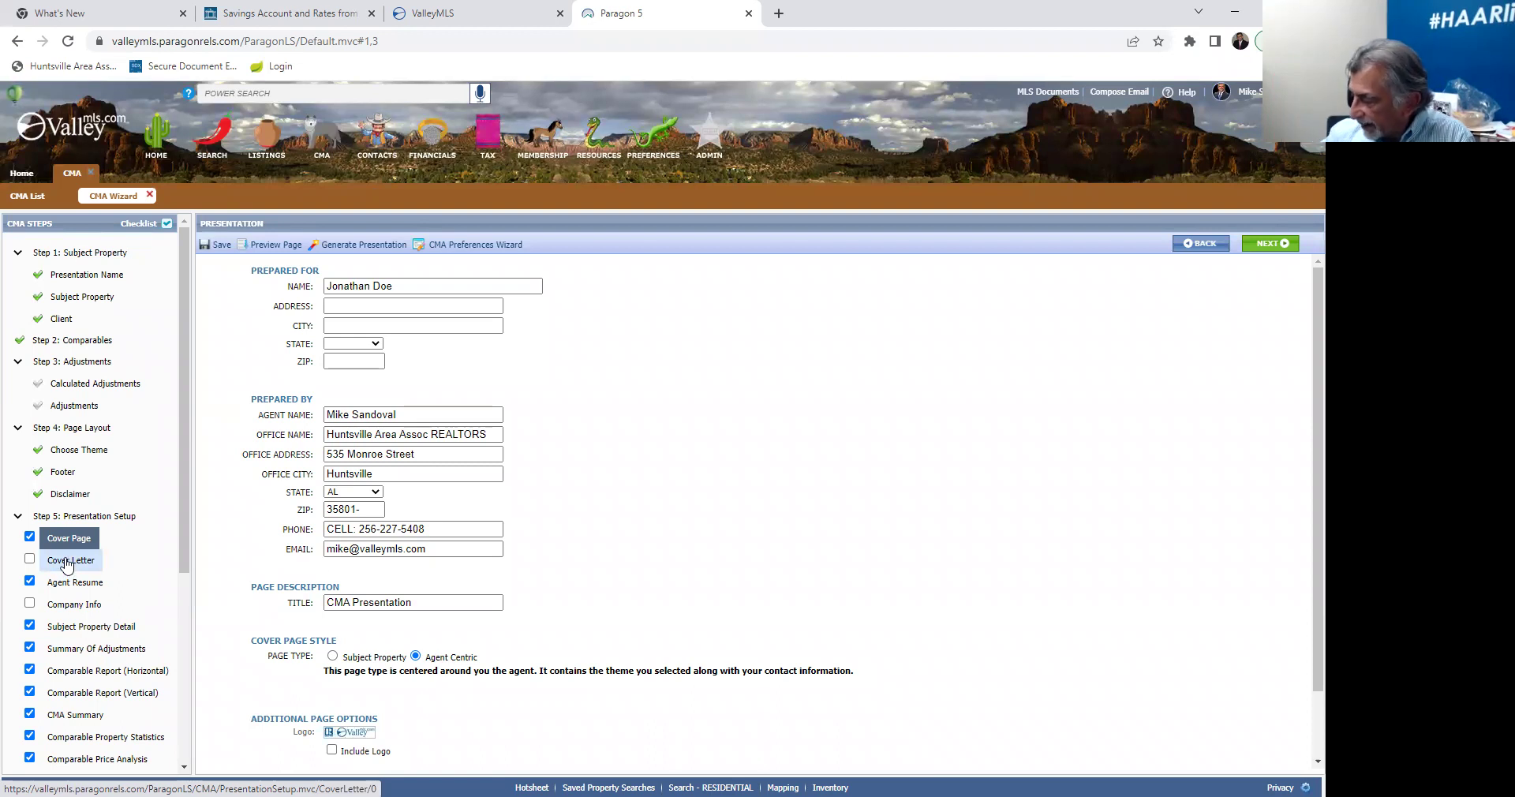
- Try including the Cover Letter in the presentation, exclude it again and view the Agent Resume page
click(72, 562)
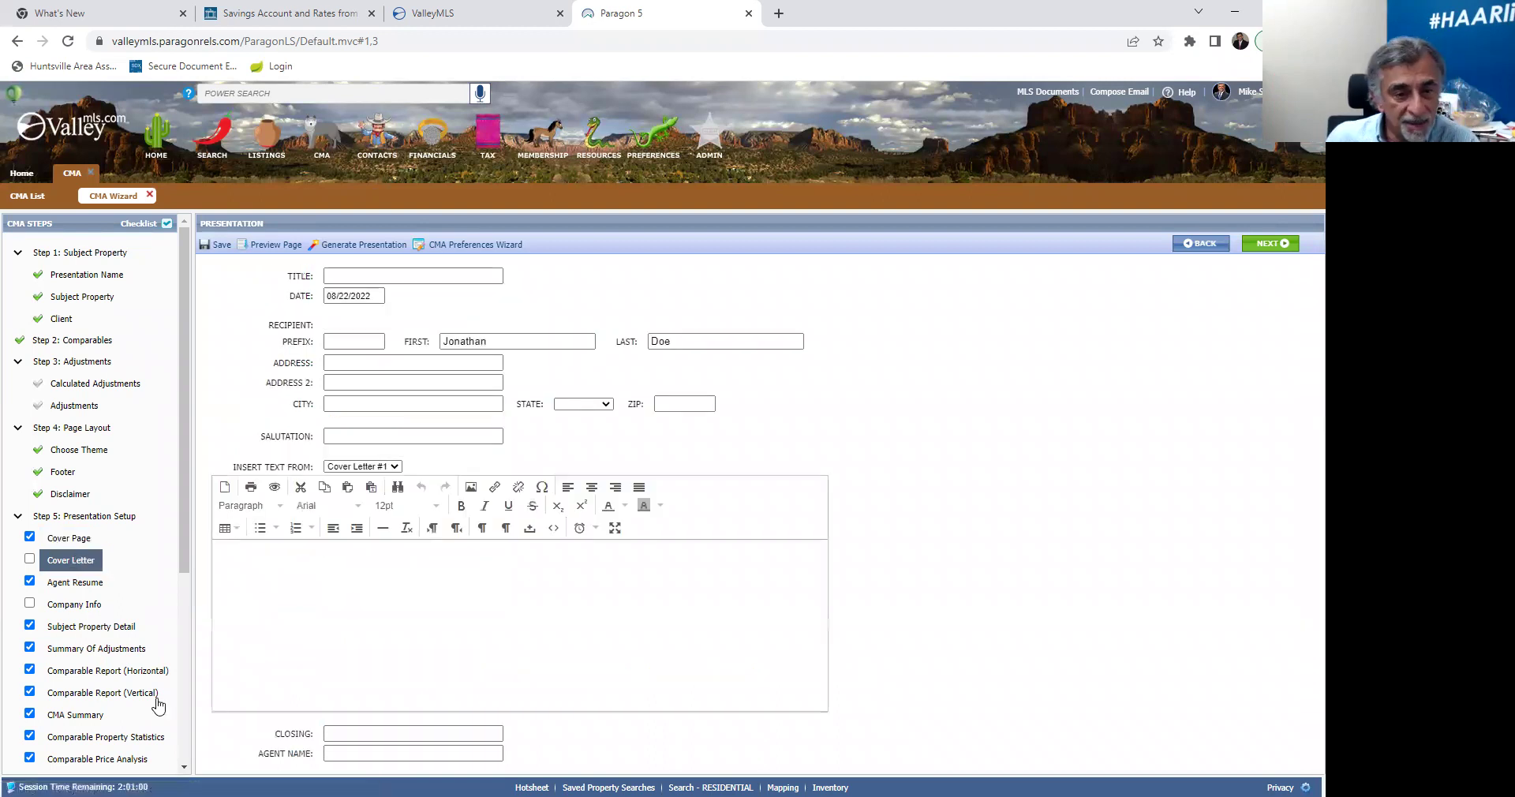
click(31, 560)
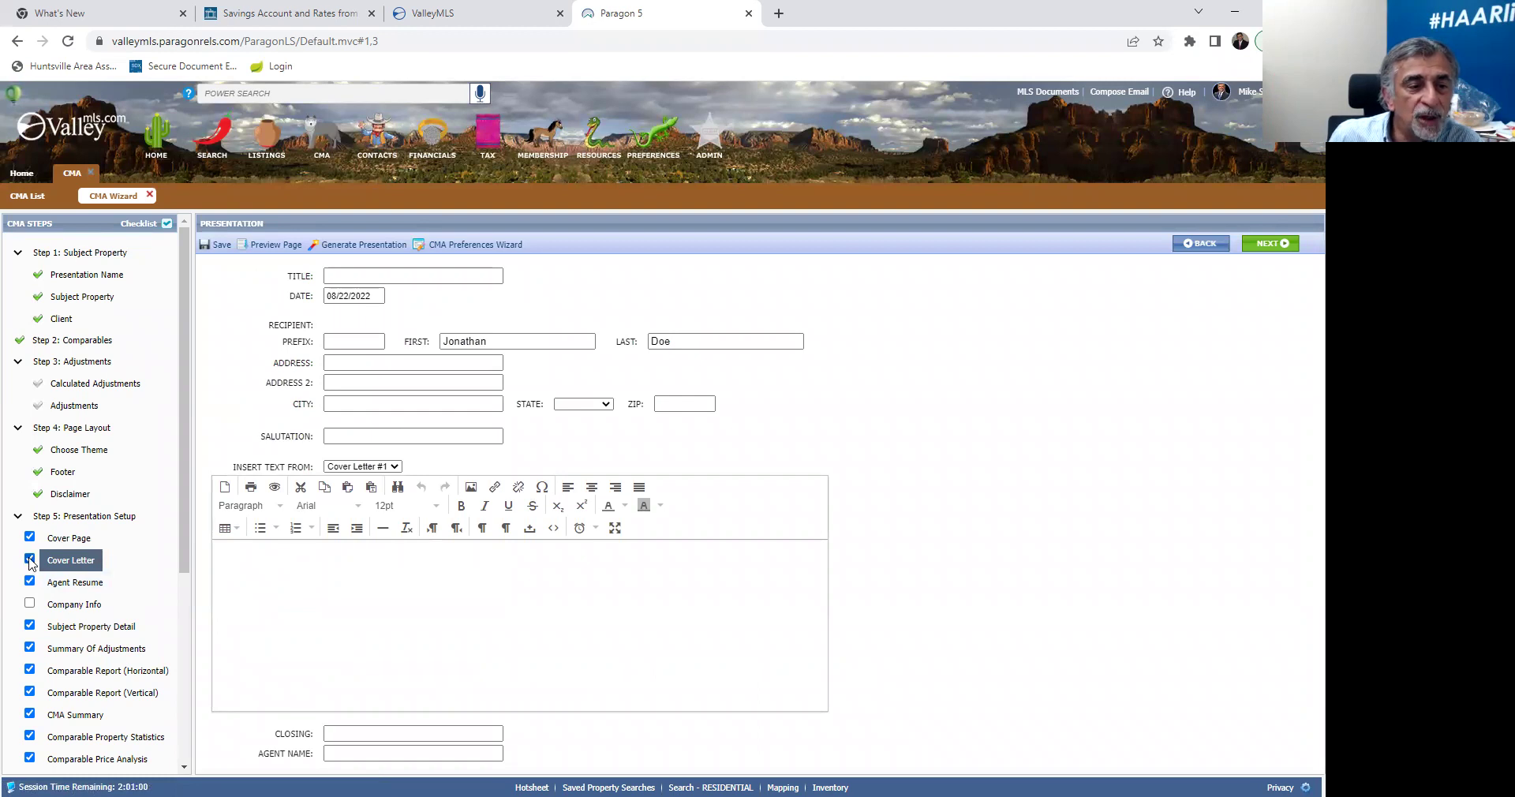
click(30, 560)
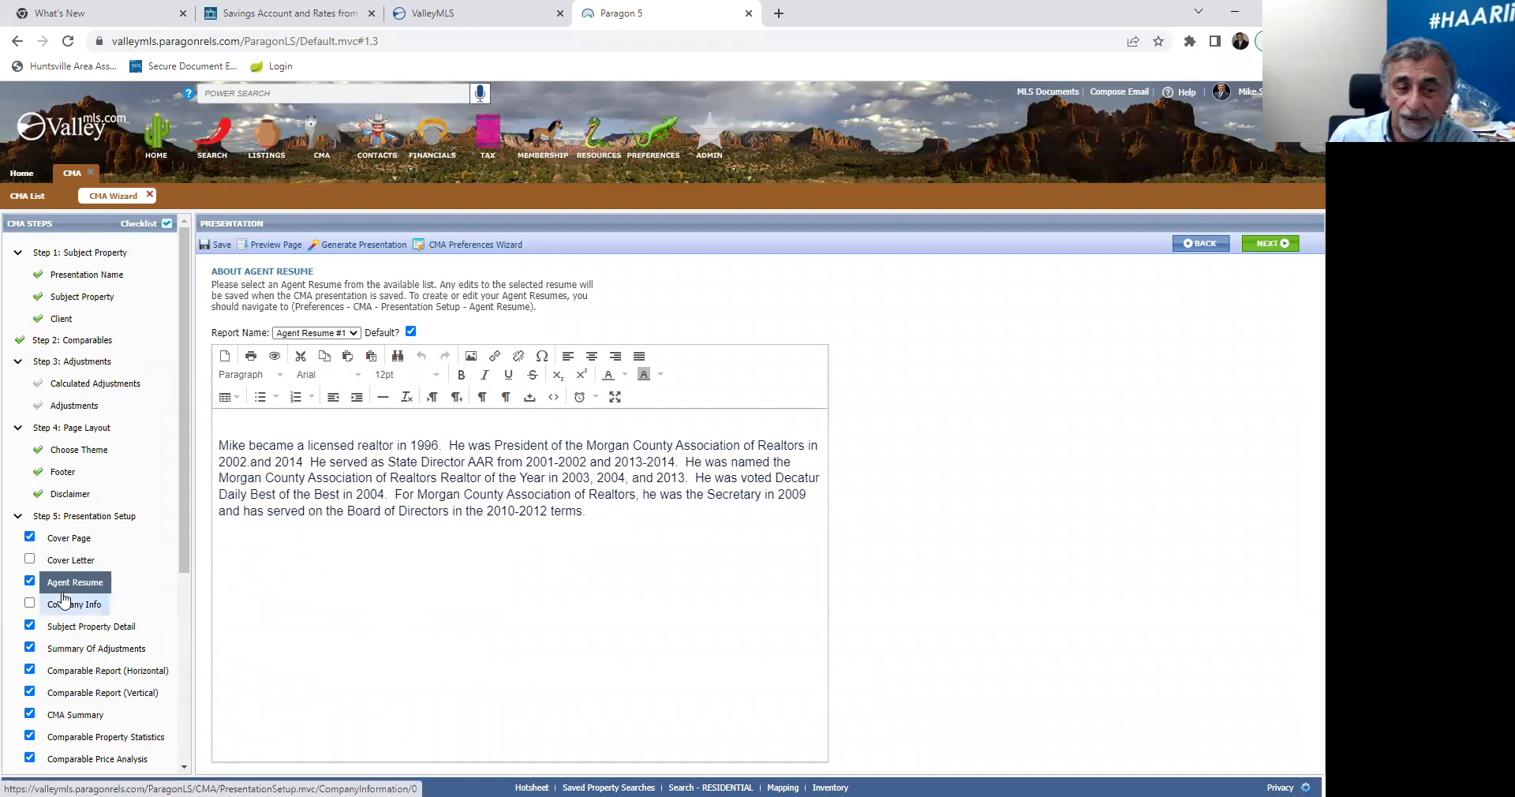
- Open the Comparable Price Analysis page and base the suggested list price on the adjusted median price
drag(184, 470, 180, 663)
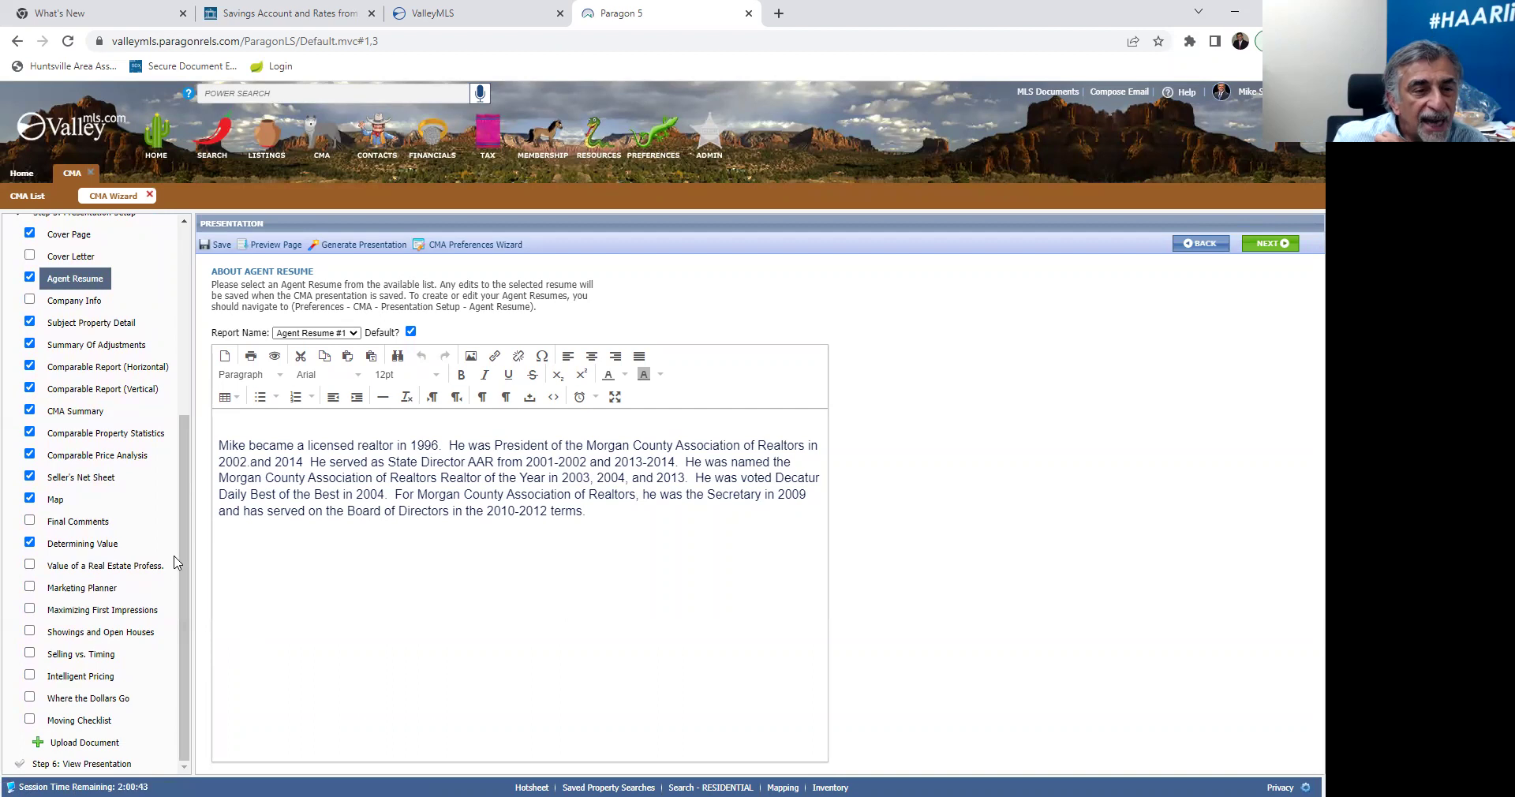
click(92, 465)
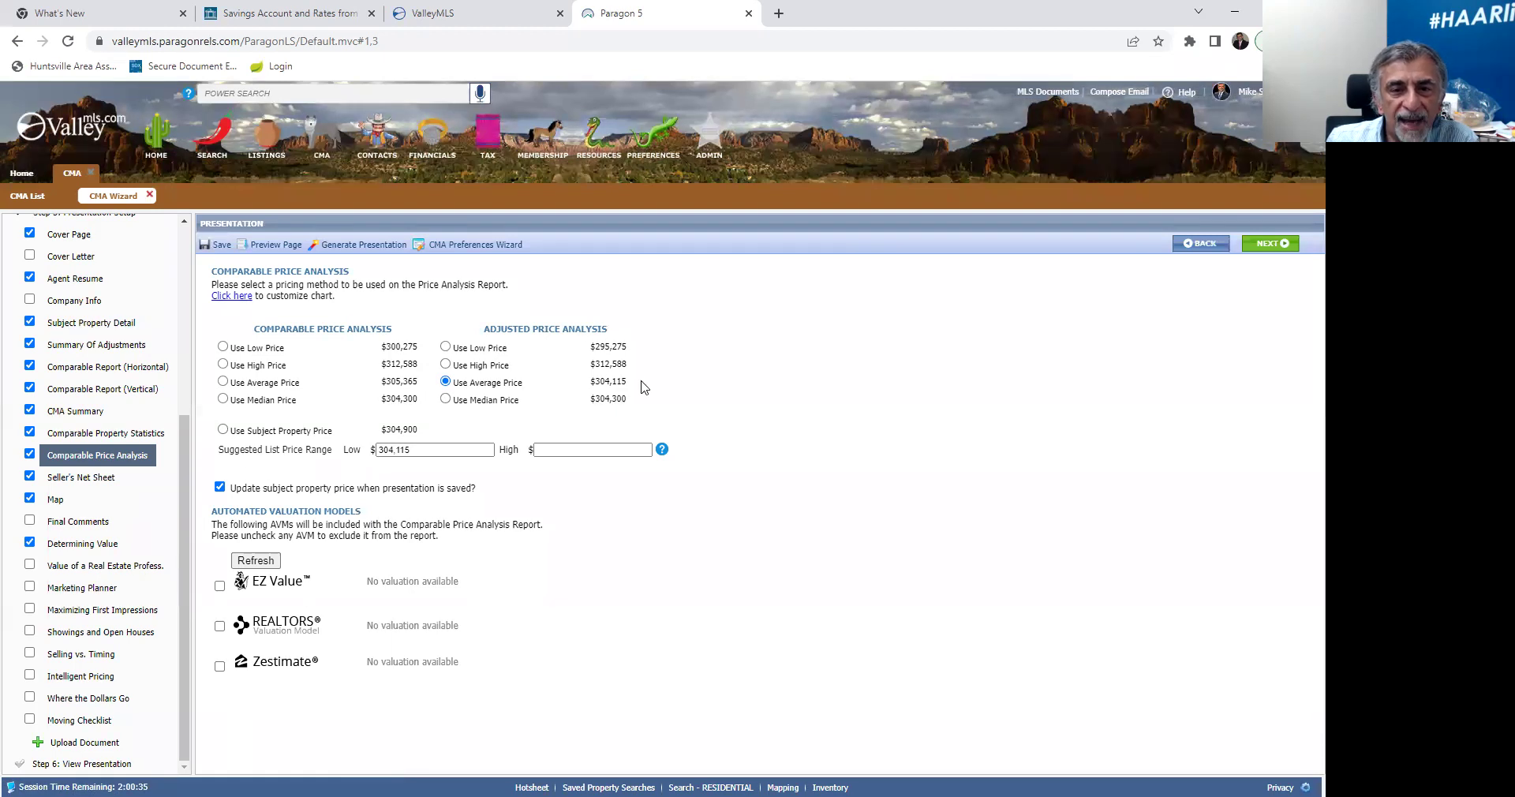
click(432, 450)
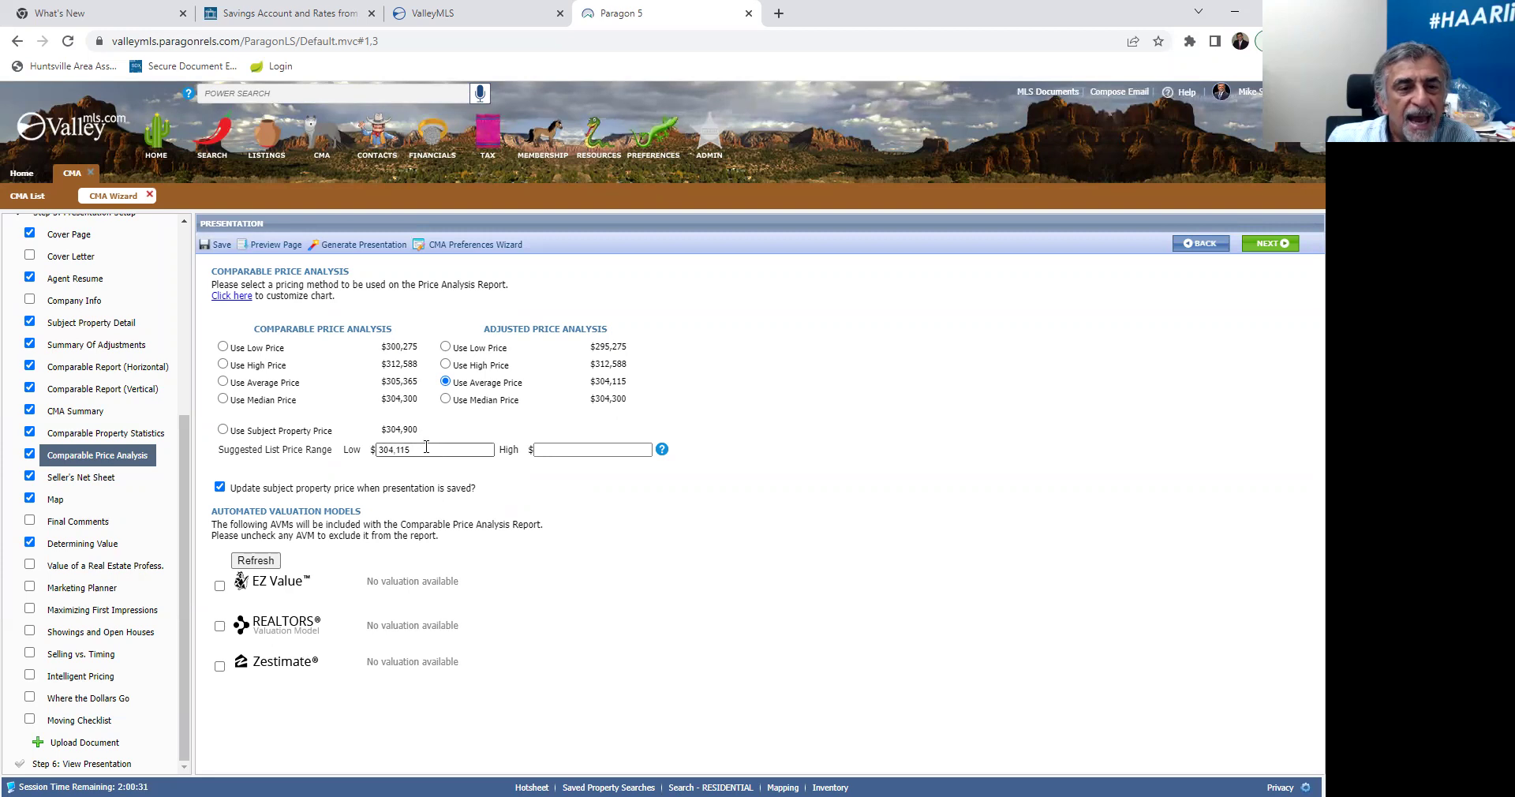
key(ctrl+a)
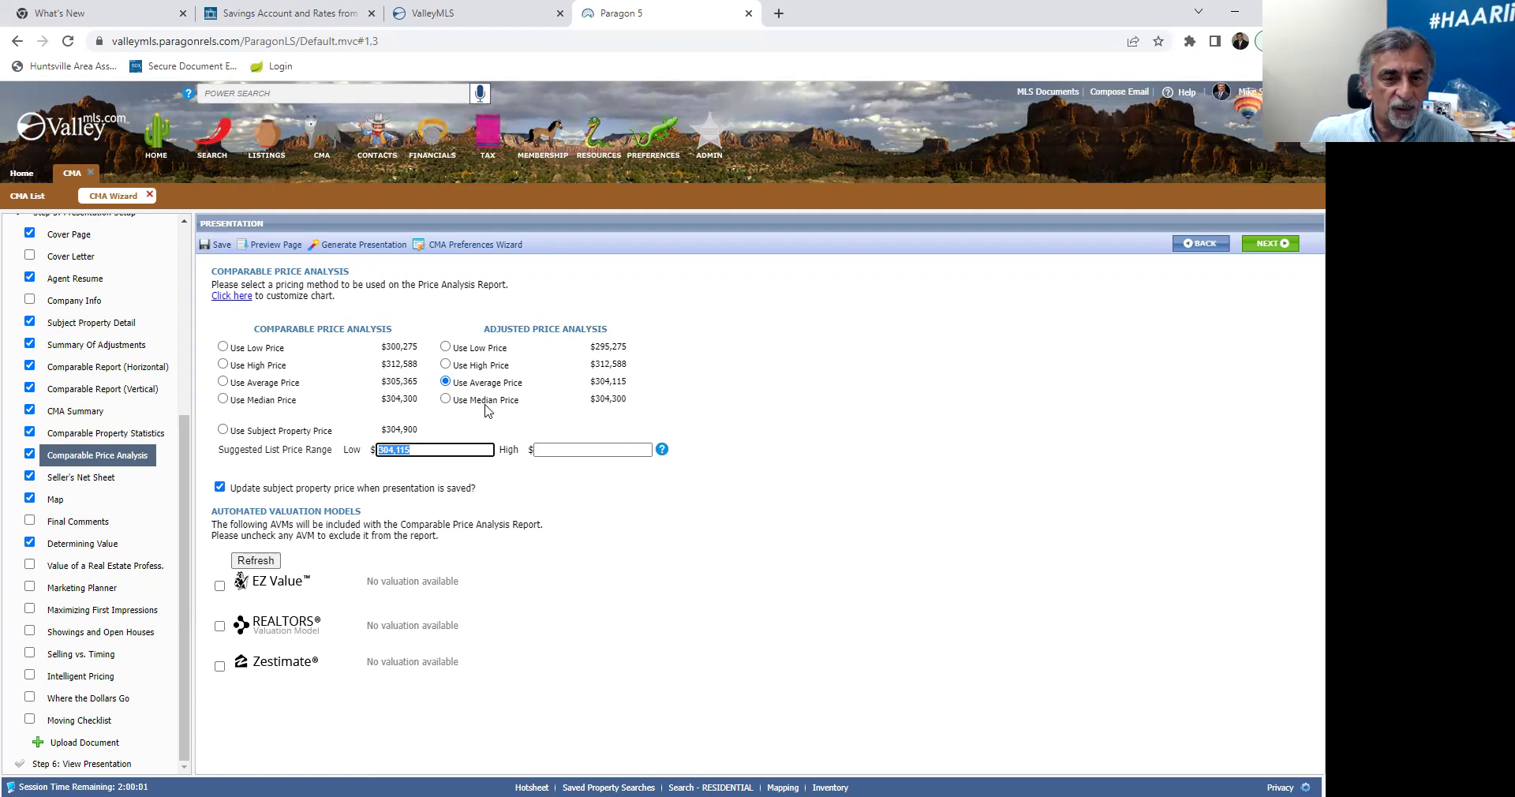
click(447, 399)
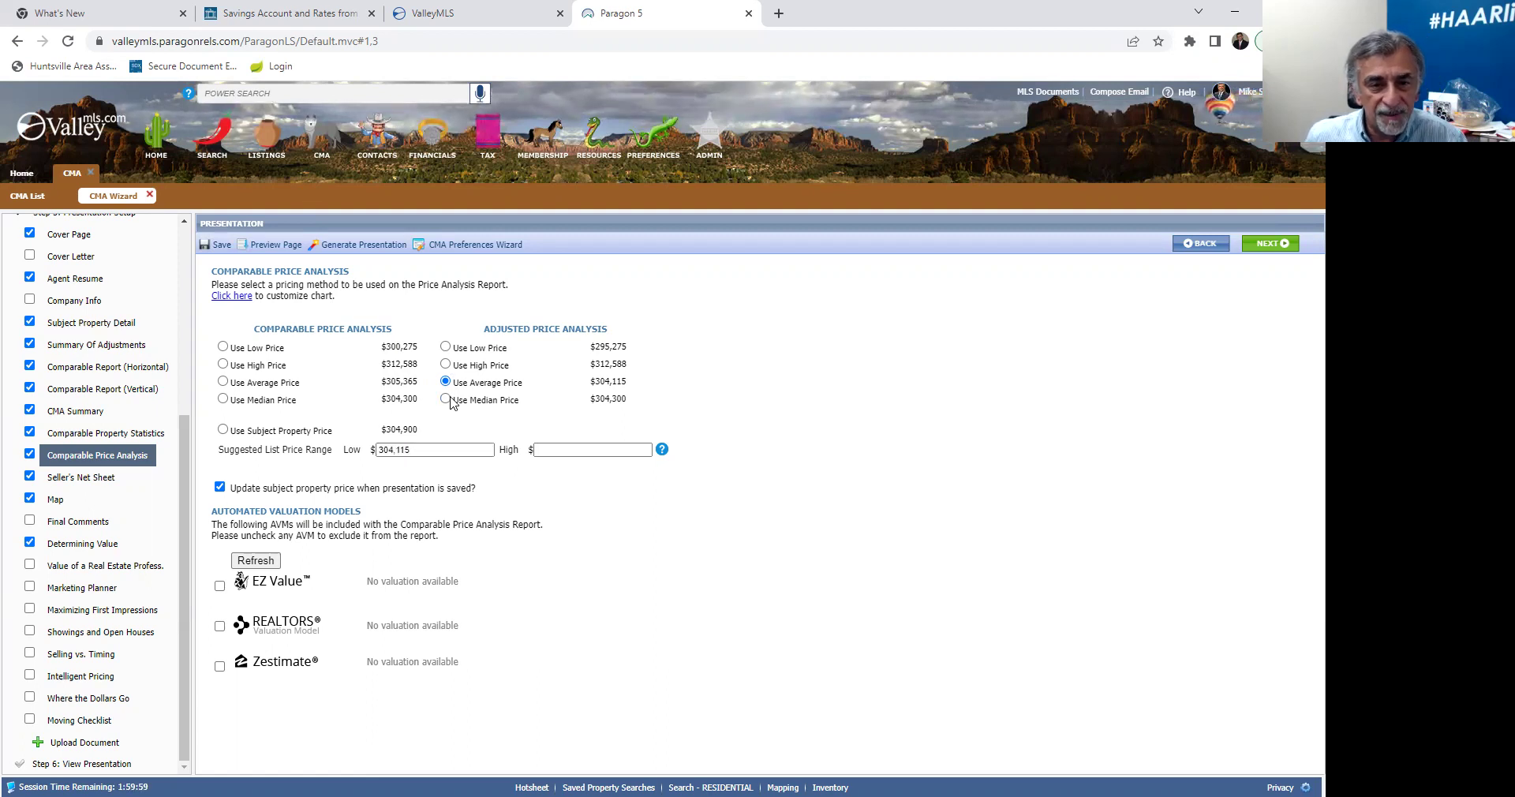
- Set the suggested list price range to a low of 299,900 and a high of 309,900
double_click(454, 451)
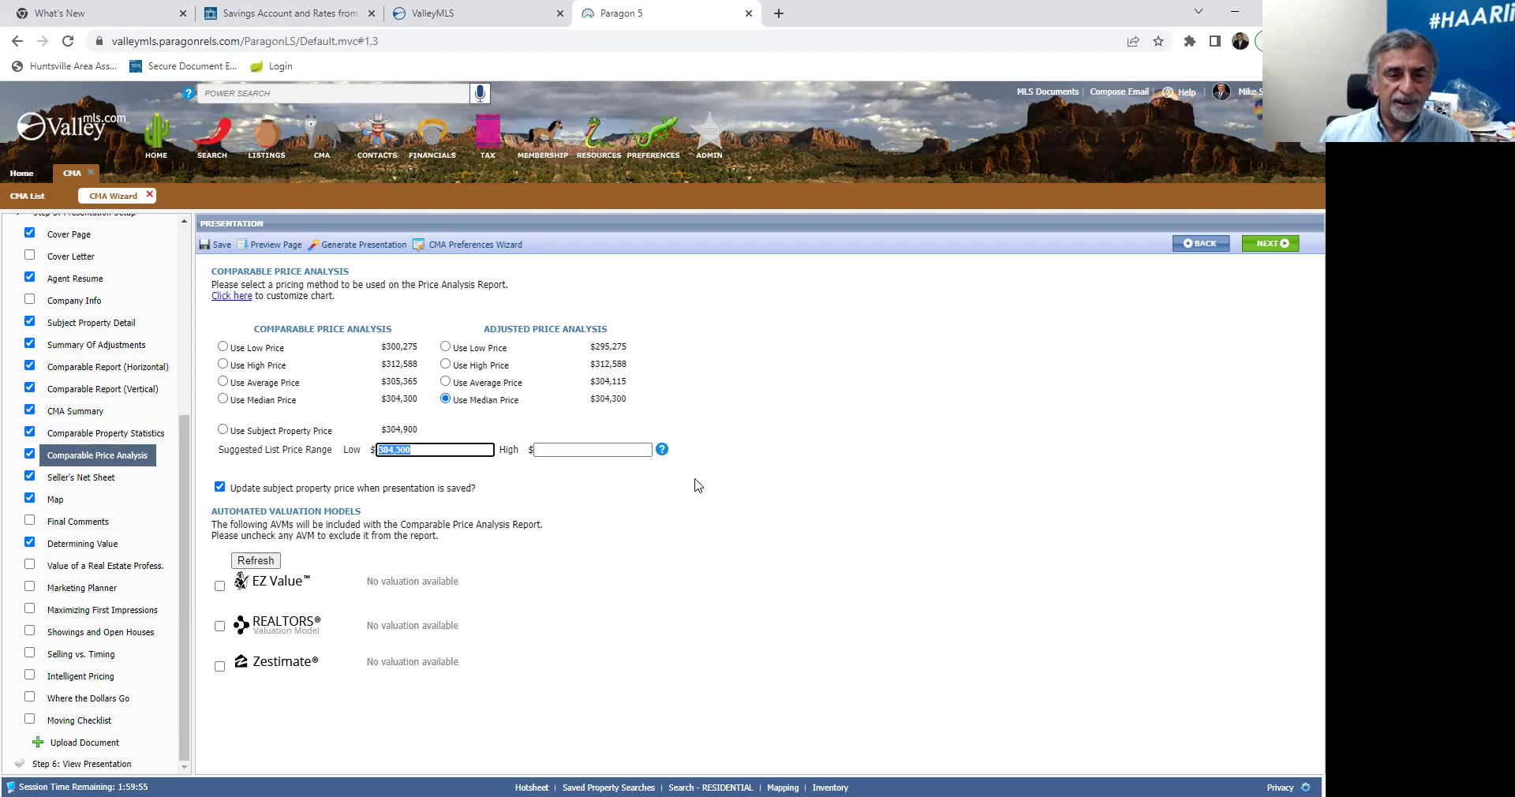
text(299)
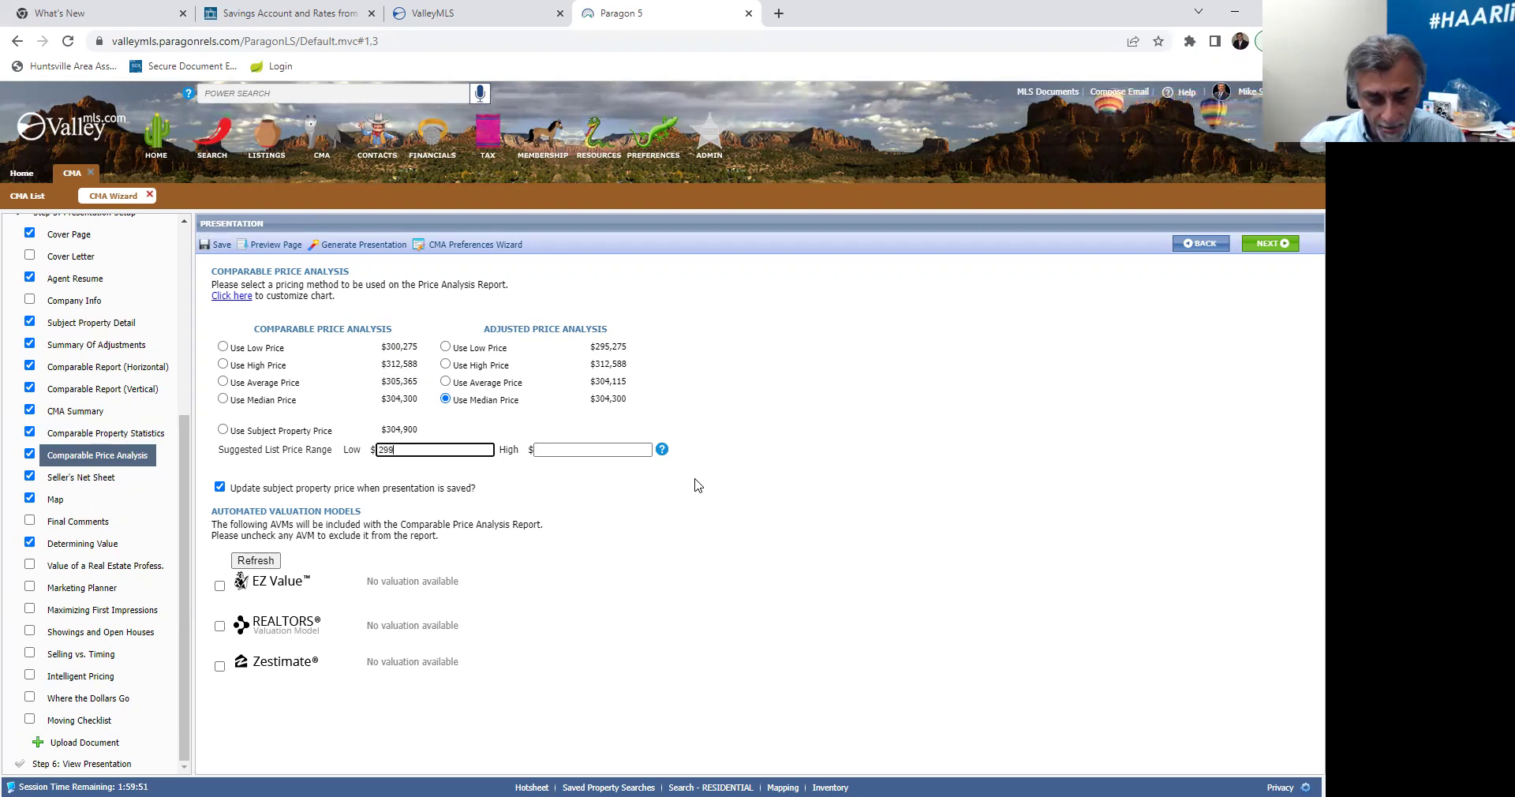
key(Tab)
text(900)
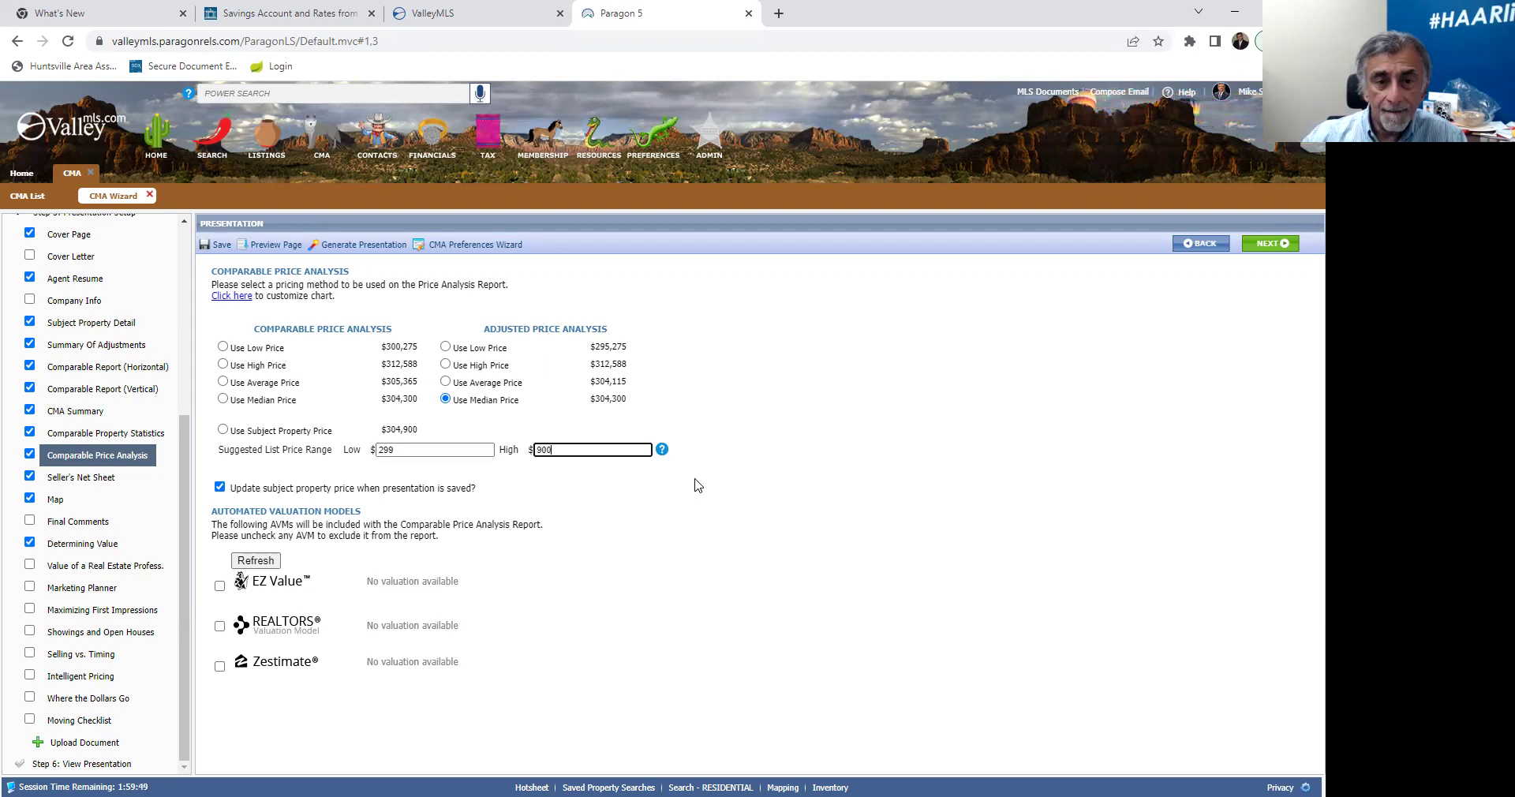
click(434, 446)
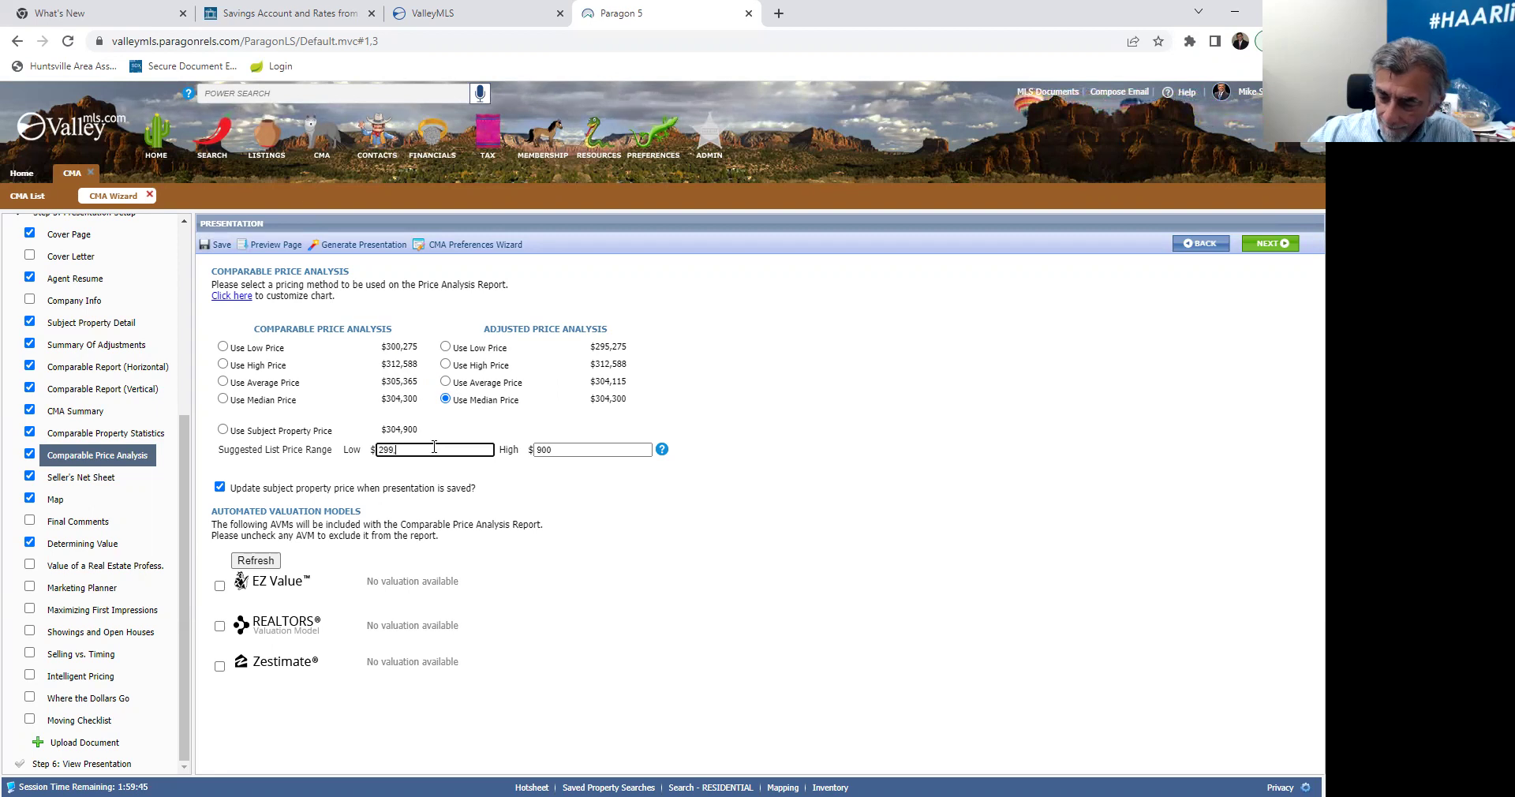
text(,900)
key(Tab)
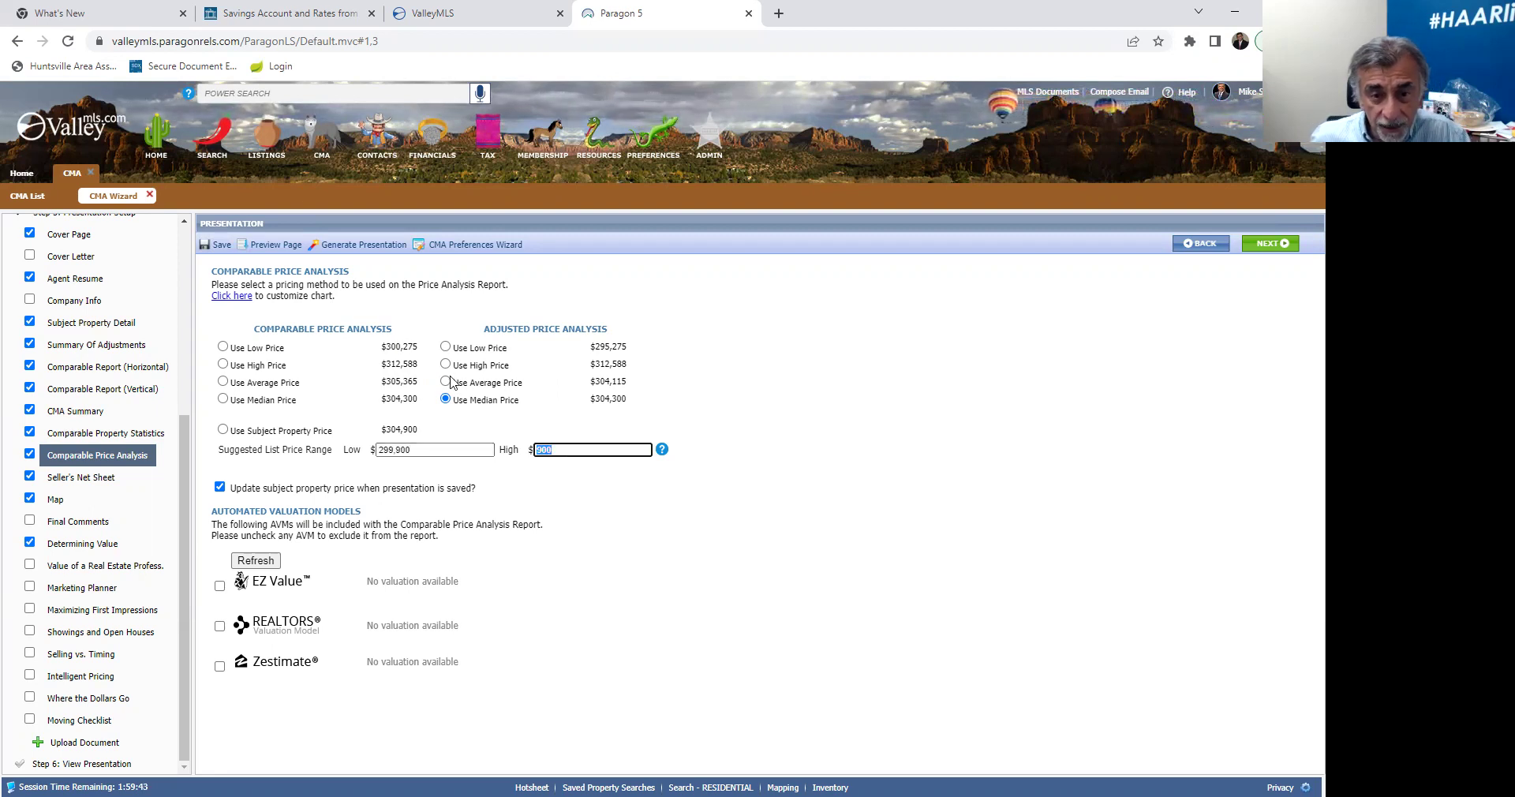
text(309)
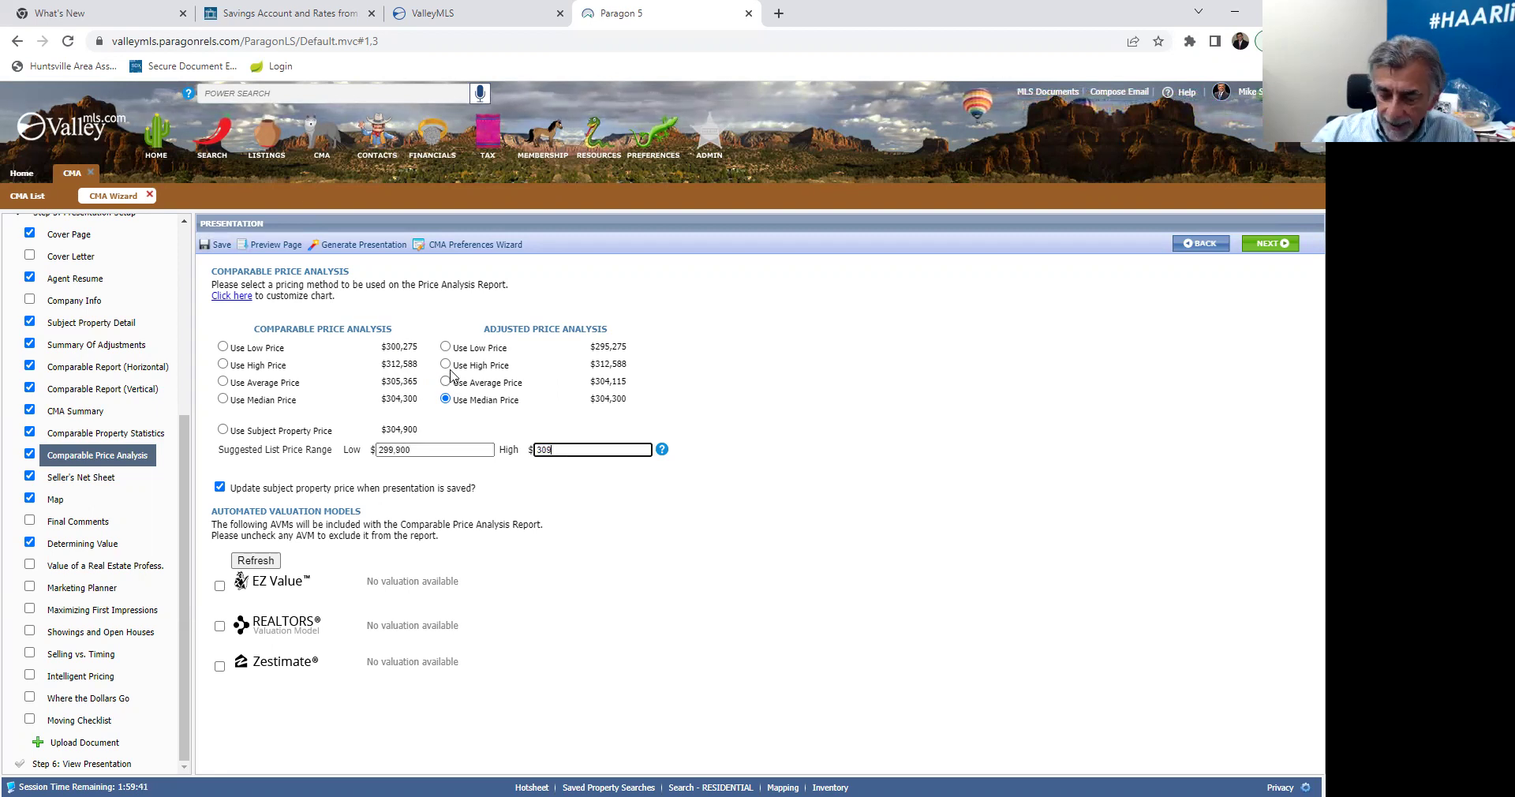
text(.900)
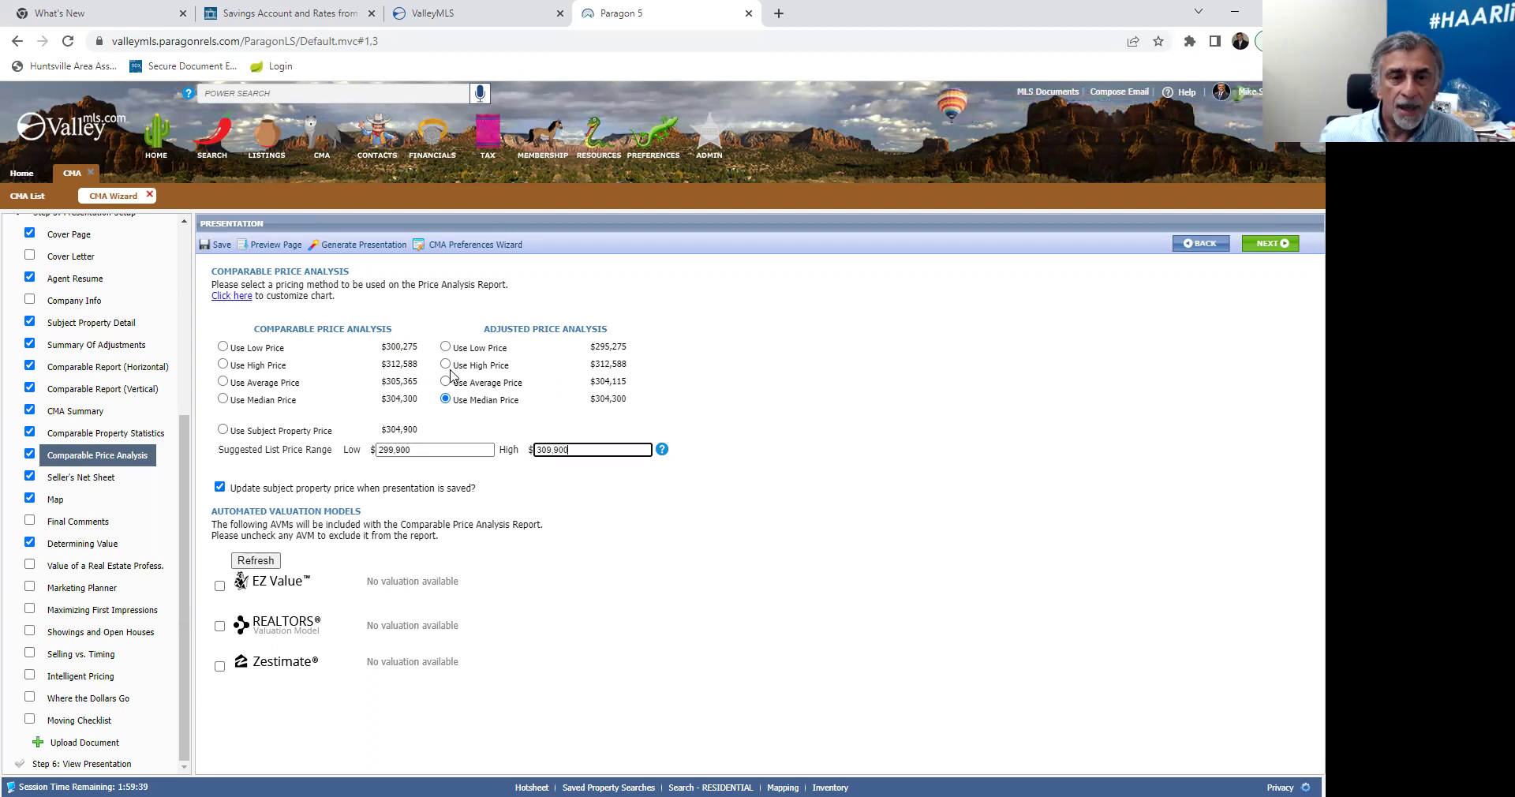
key(Tab)
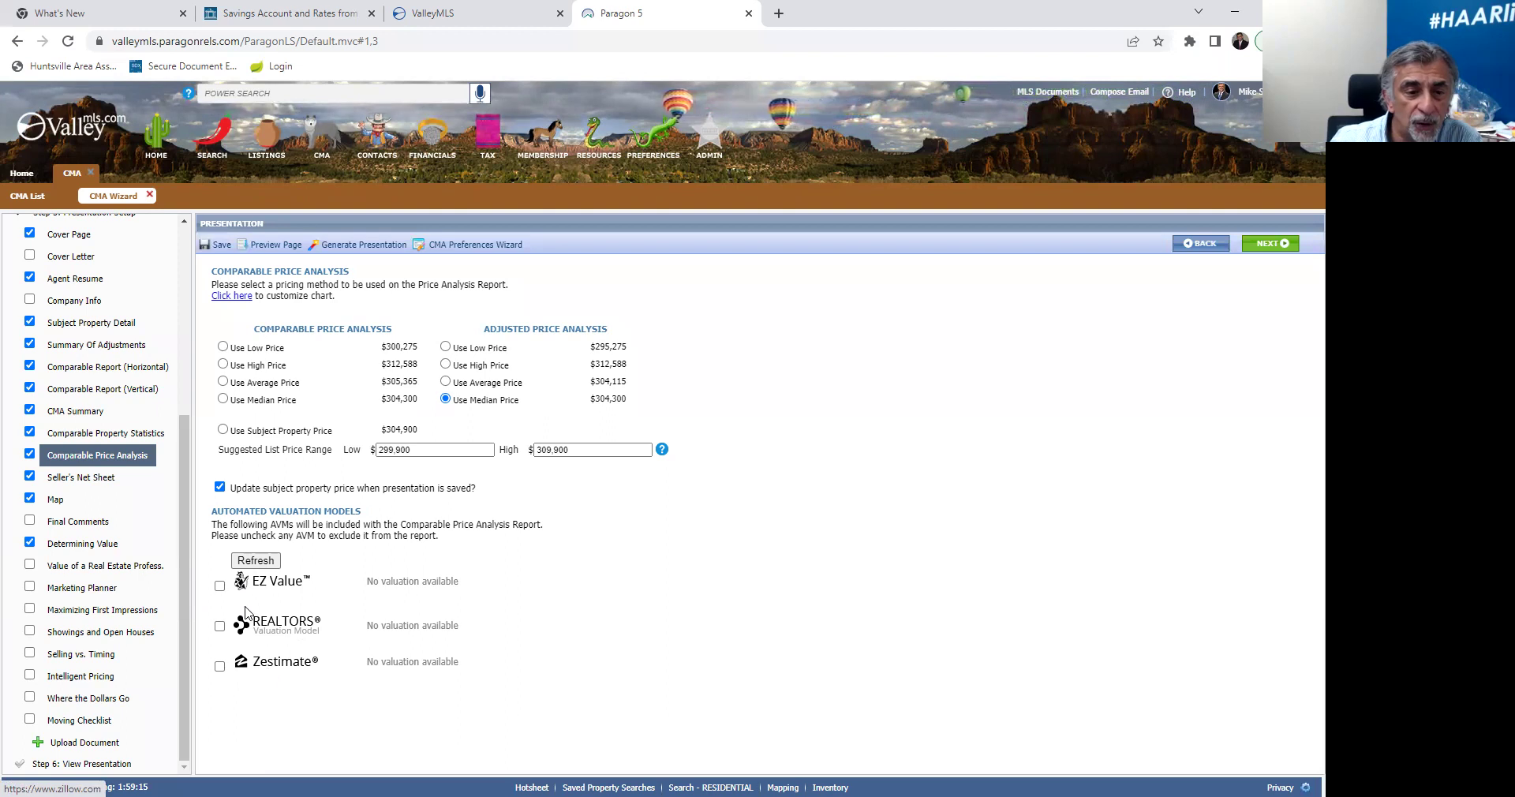
click(219, 586)
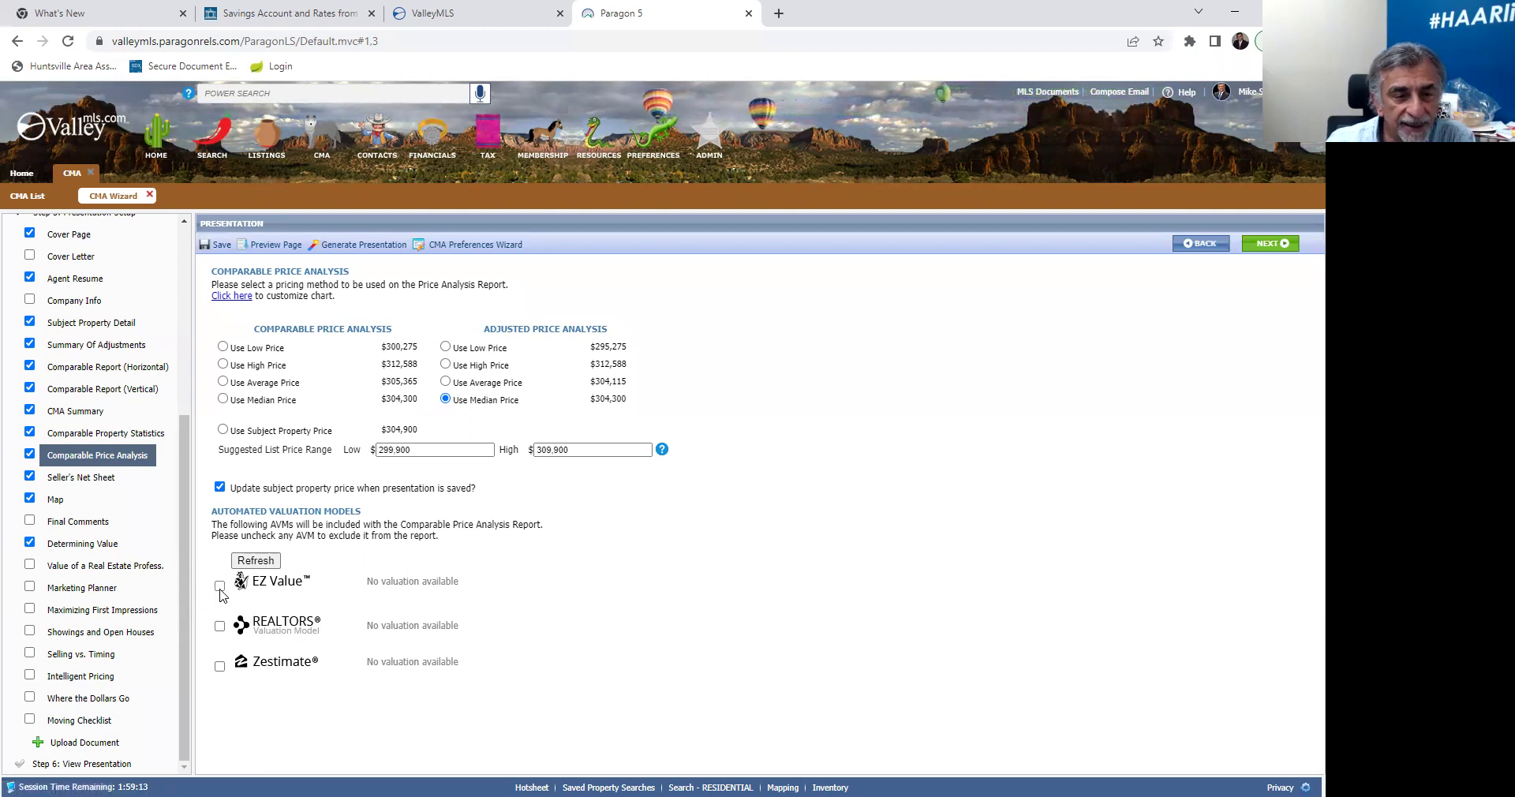
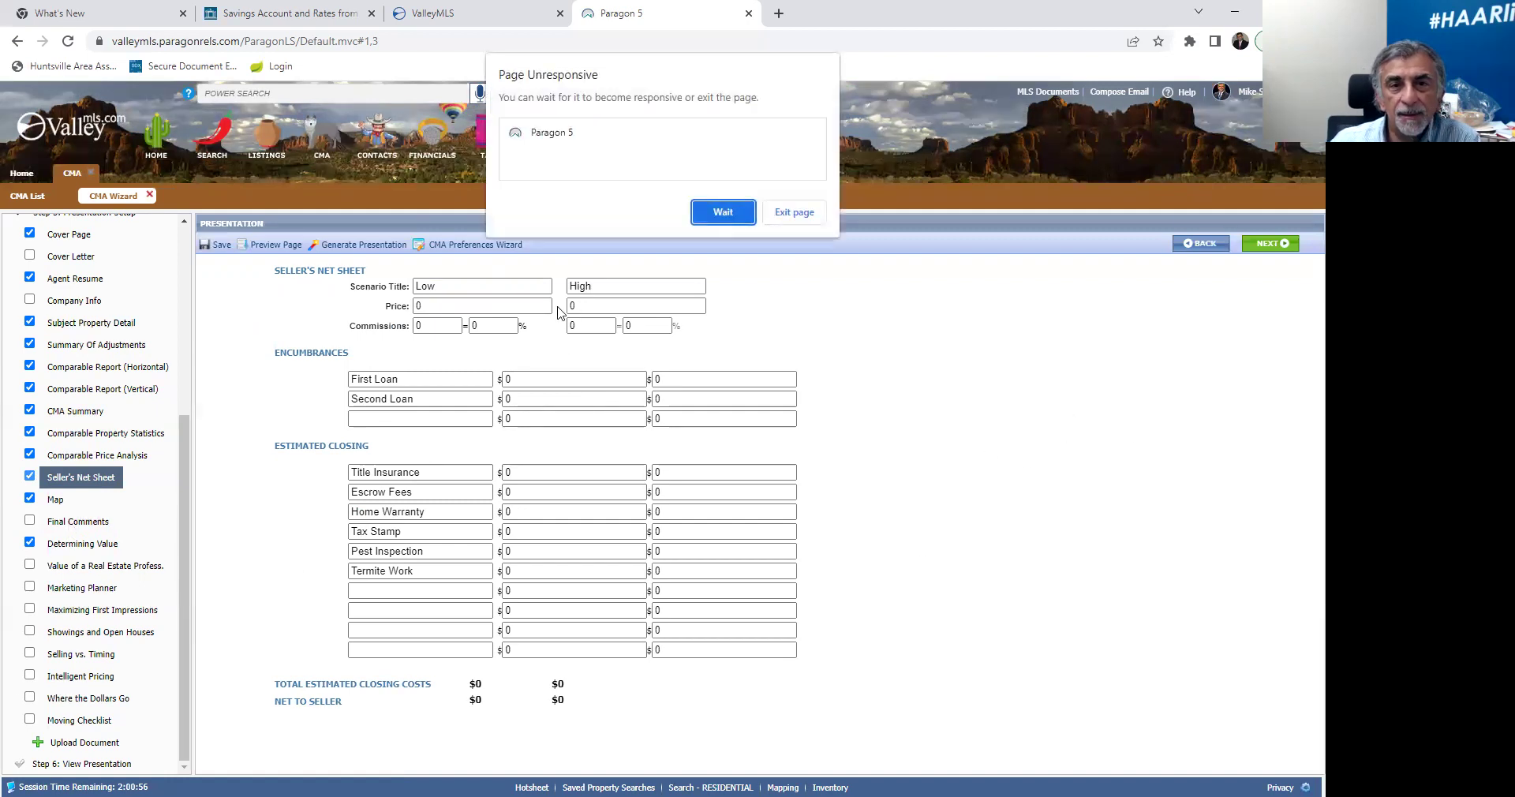
- Exit and reload the unresponsive page, and reopen the saved CMA presentation "Video"
click(794, 214)
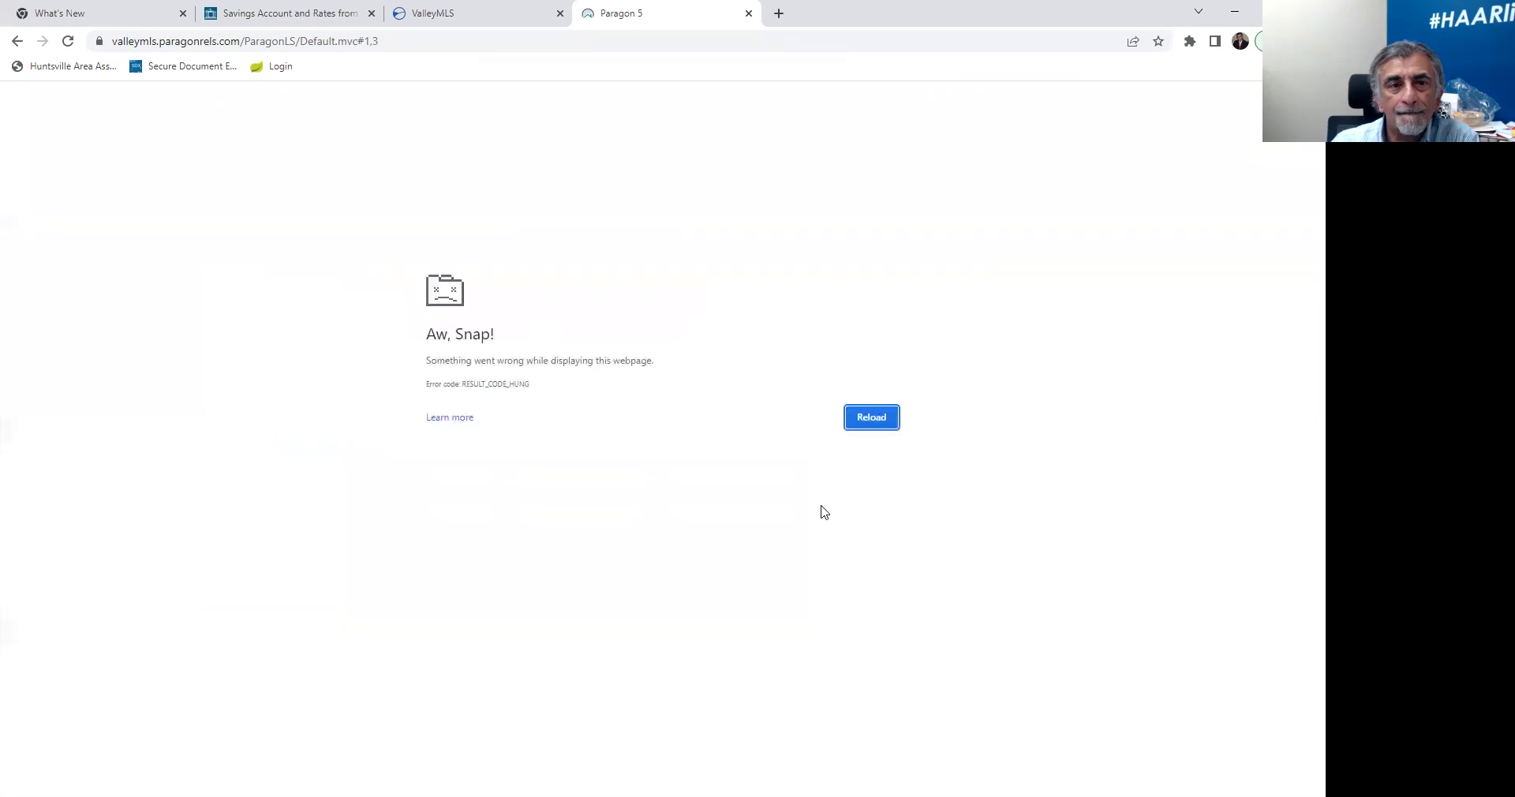
click(891, 426)
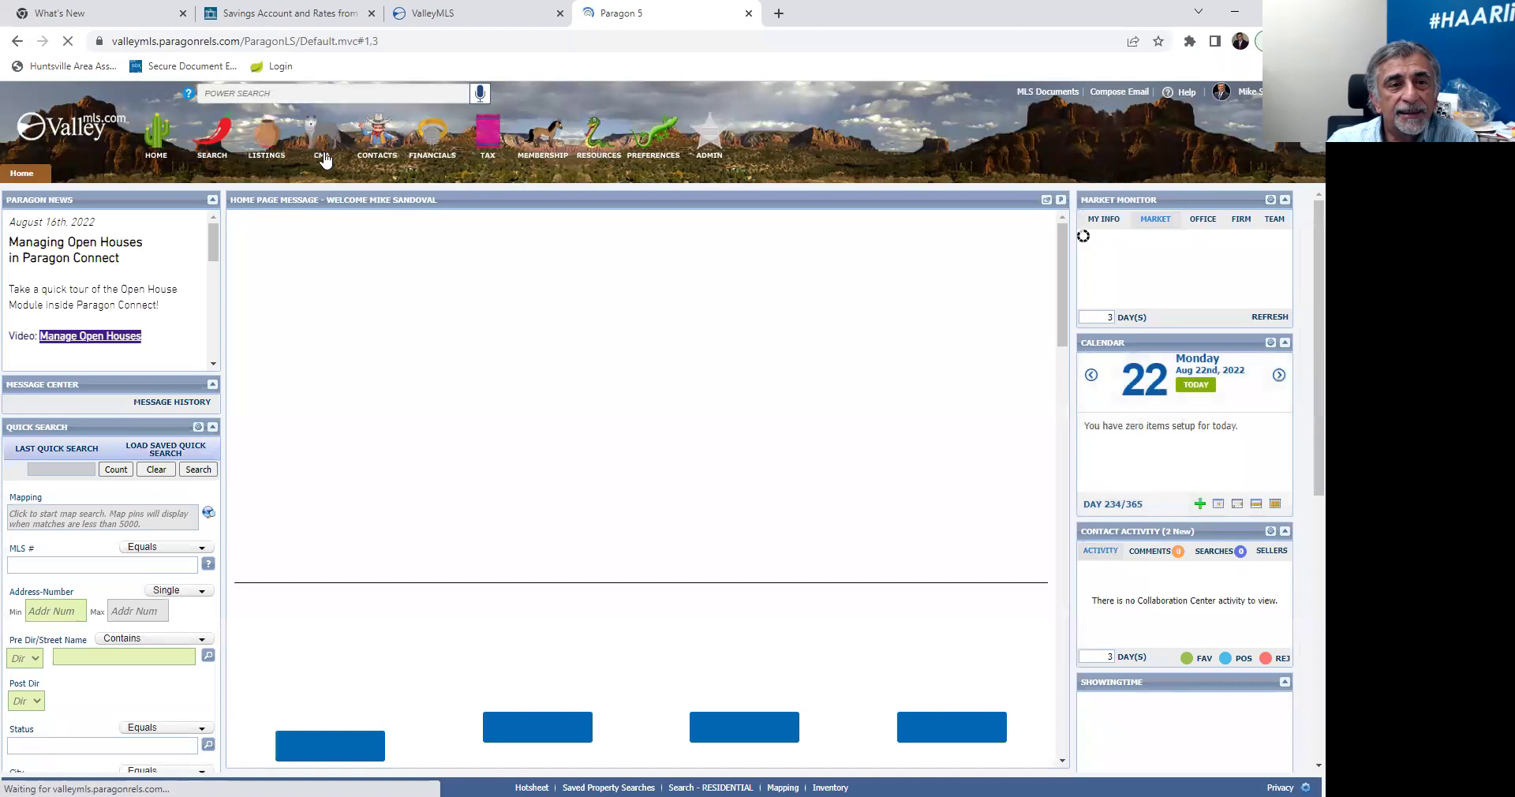
mouse_move(322, 146)
click(352, 207)
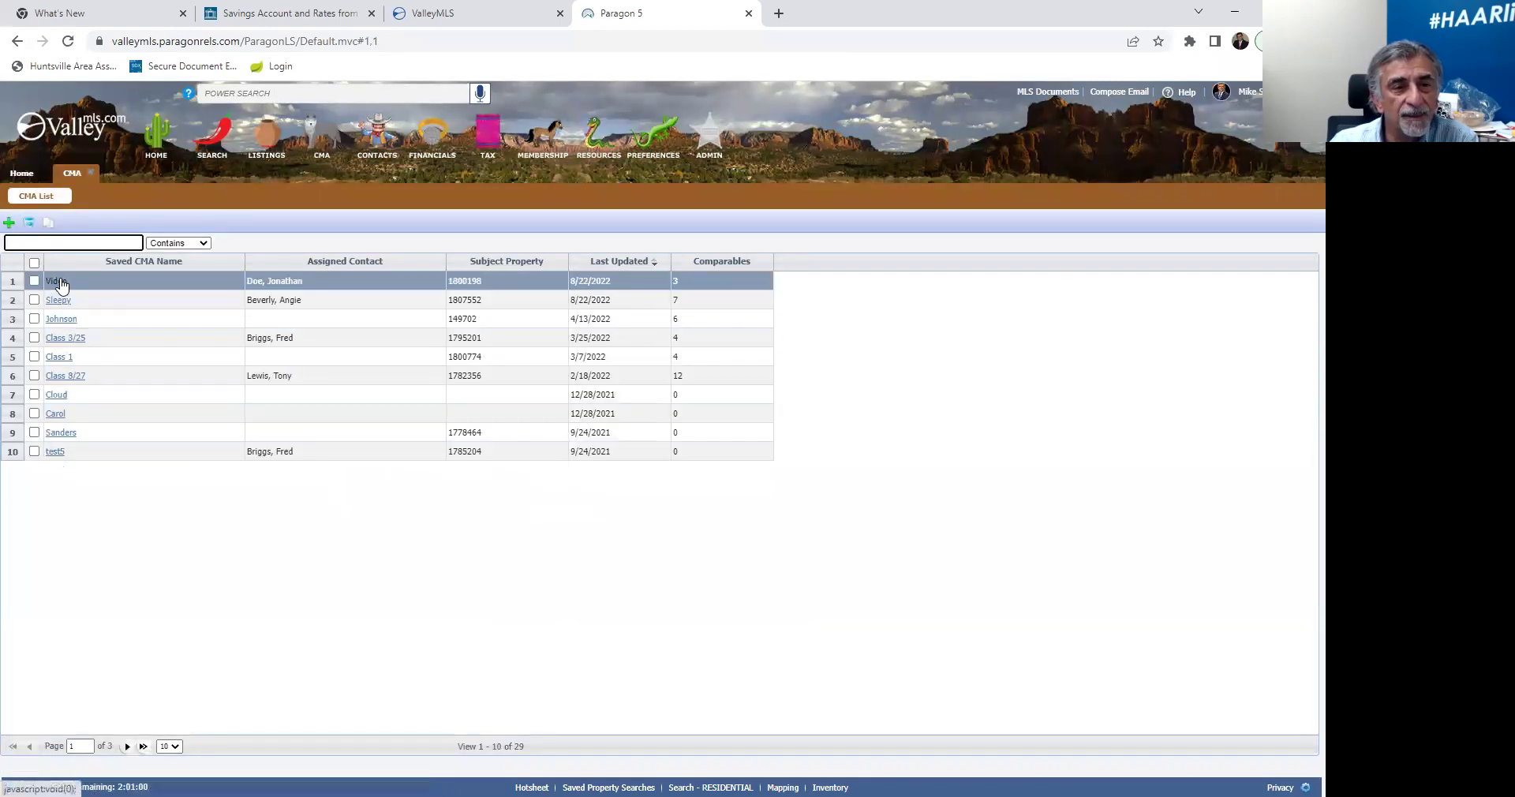
click(91, 173)
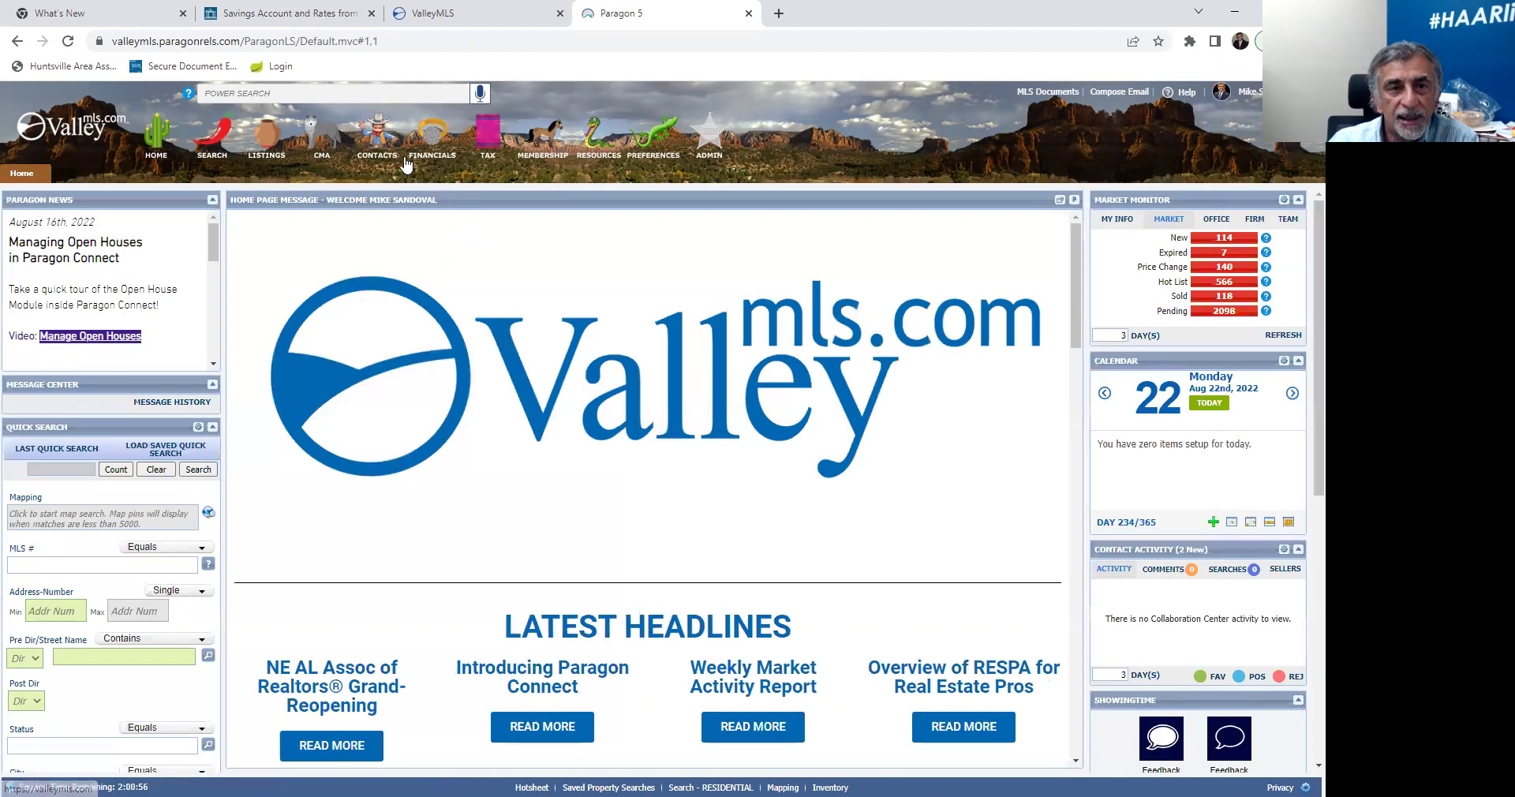
mouse_move(325, 155)
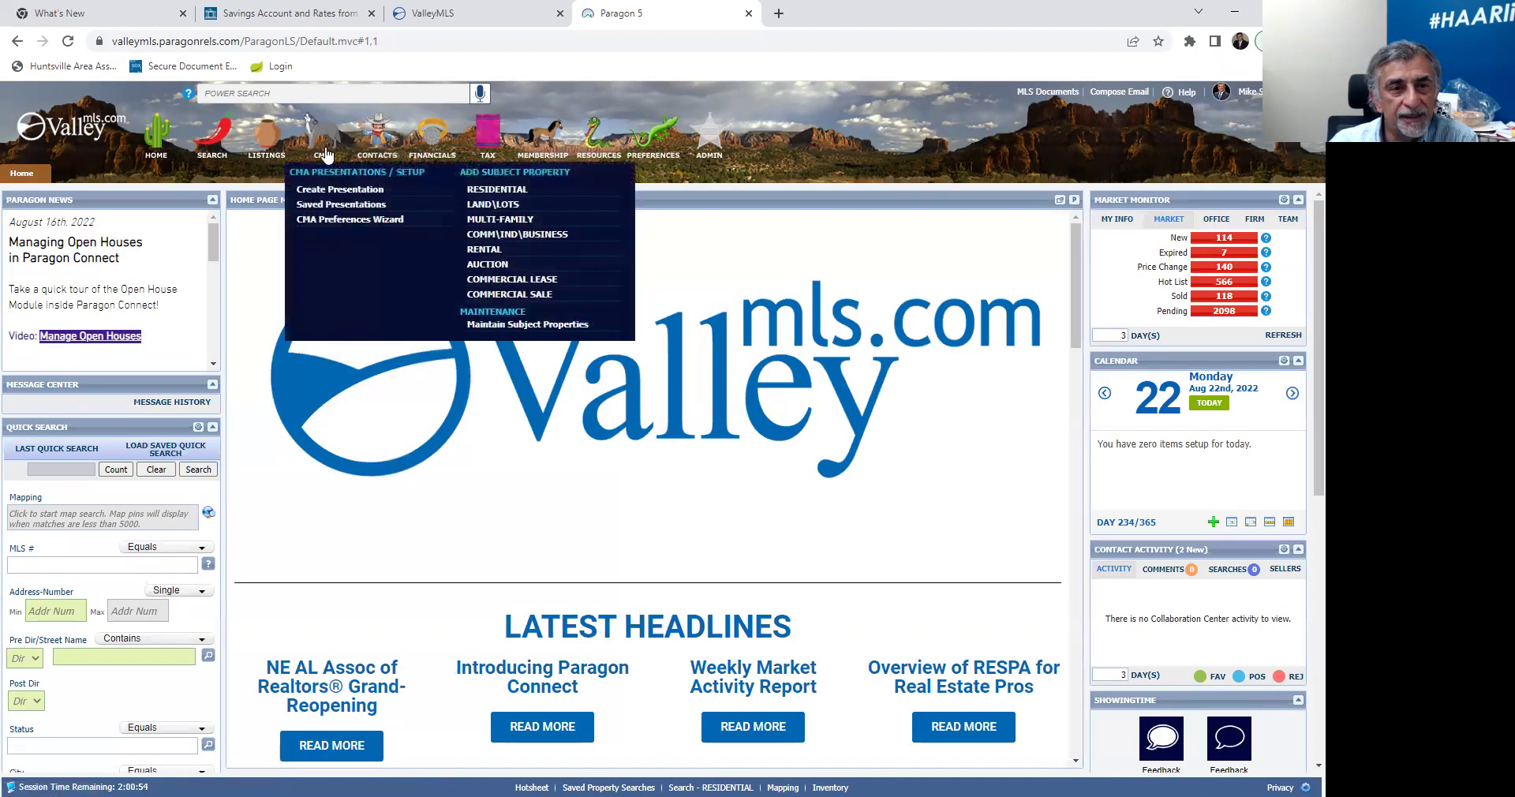
click(335, 207)
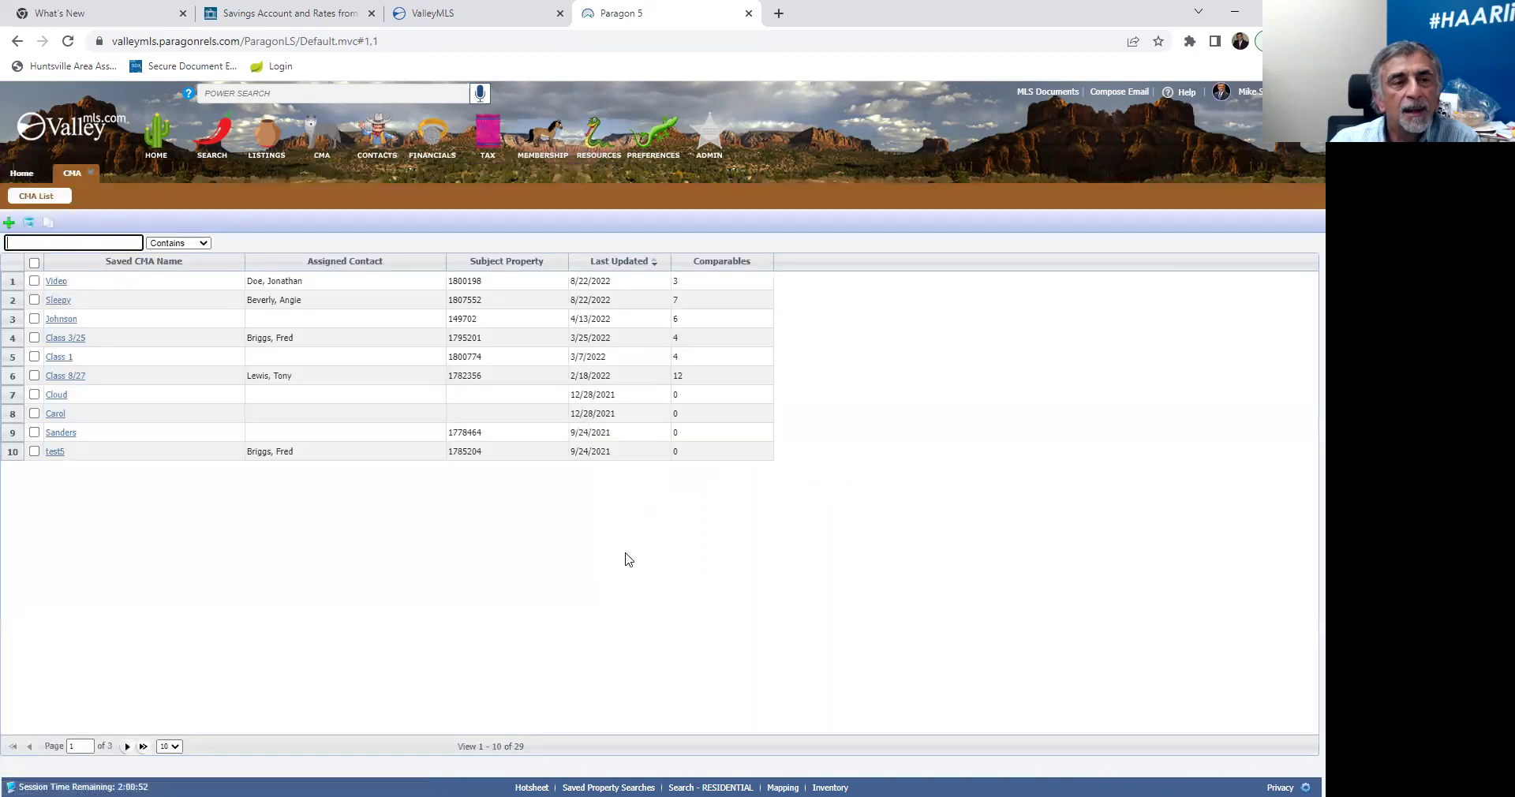
click(54, 277)
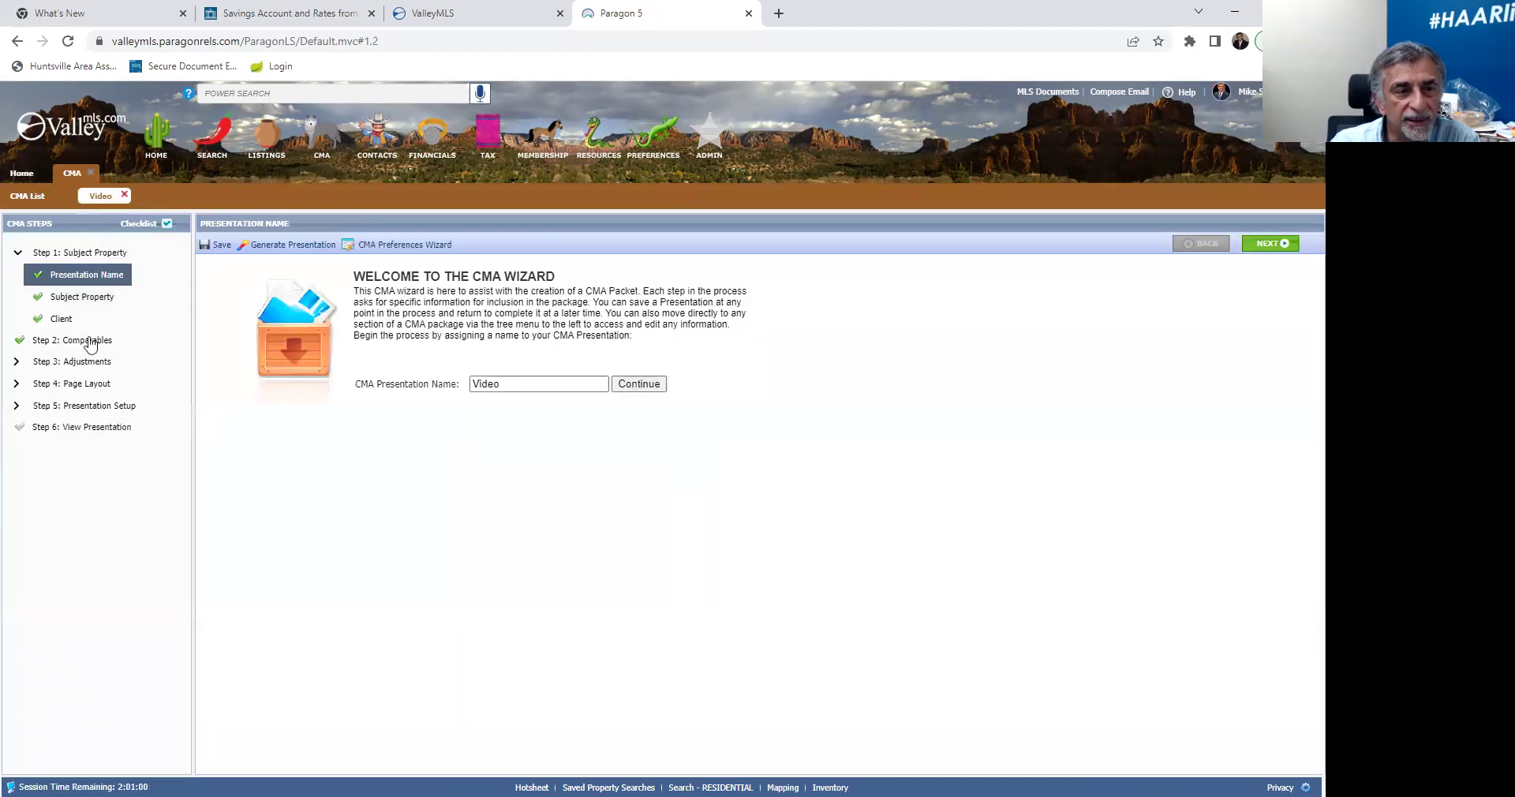
- Review the pages included in the Presentation Setup stage and generate the CMA presentation
click(1269, 244)
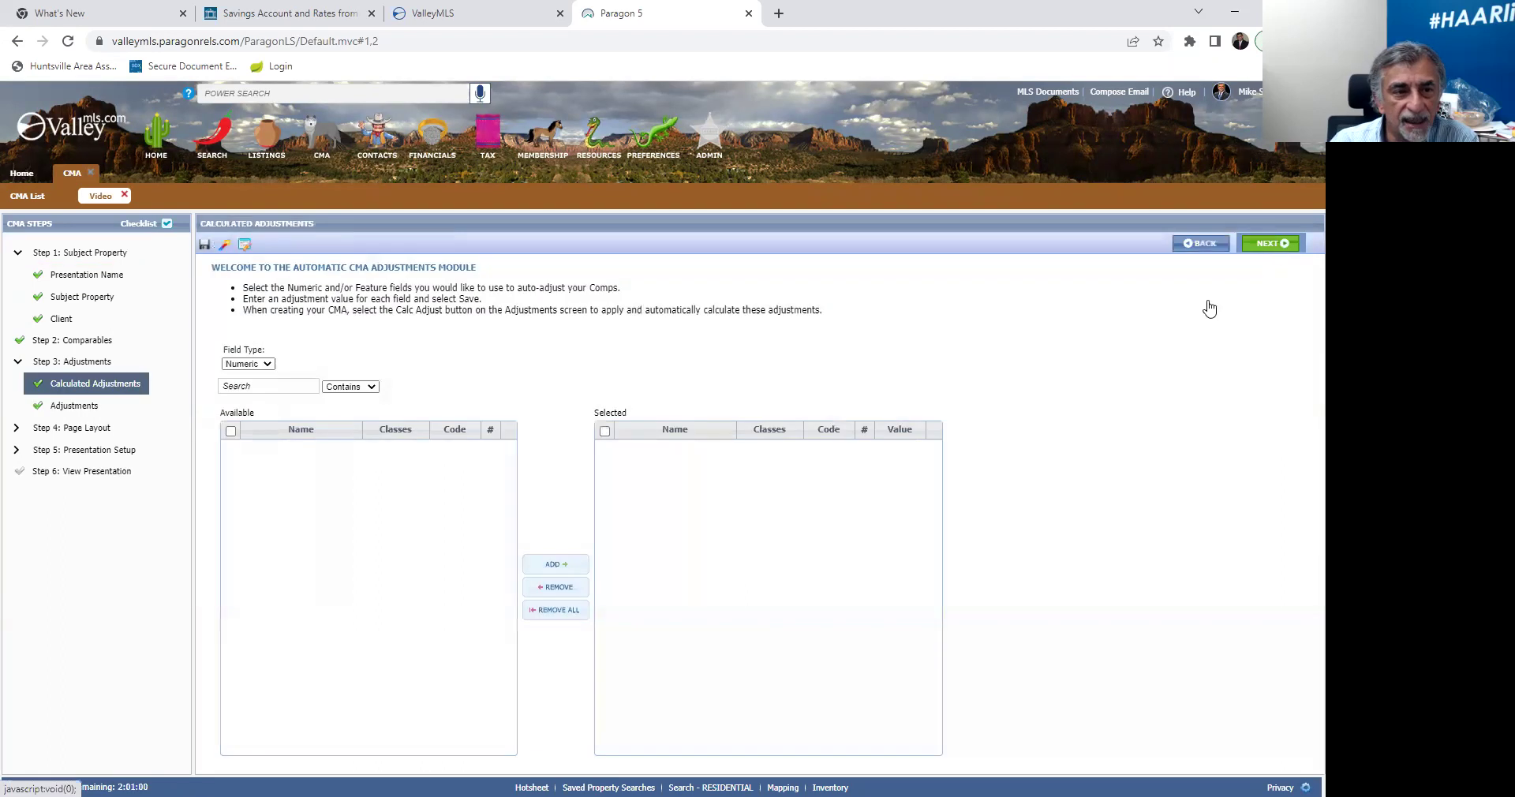
click(93, 452)
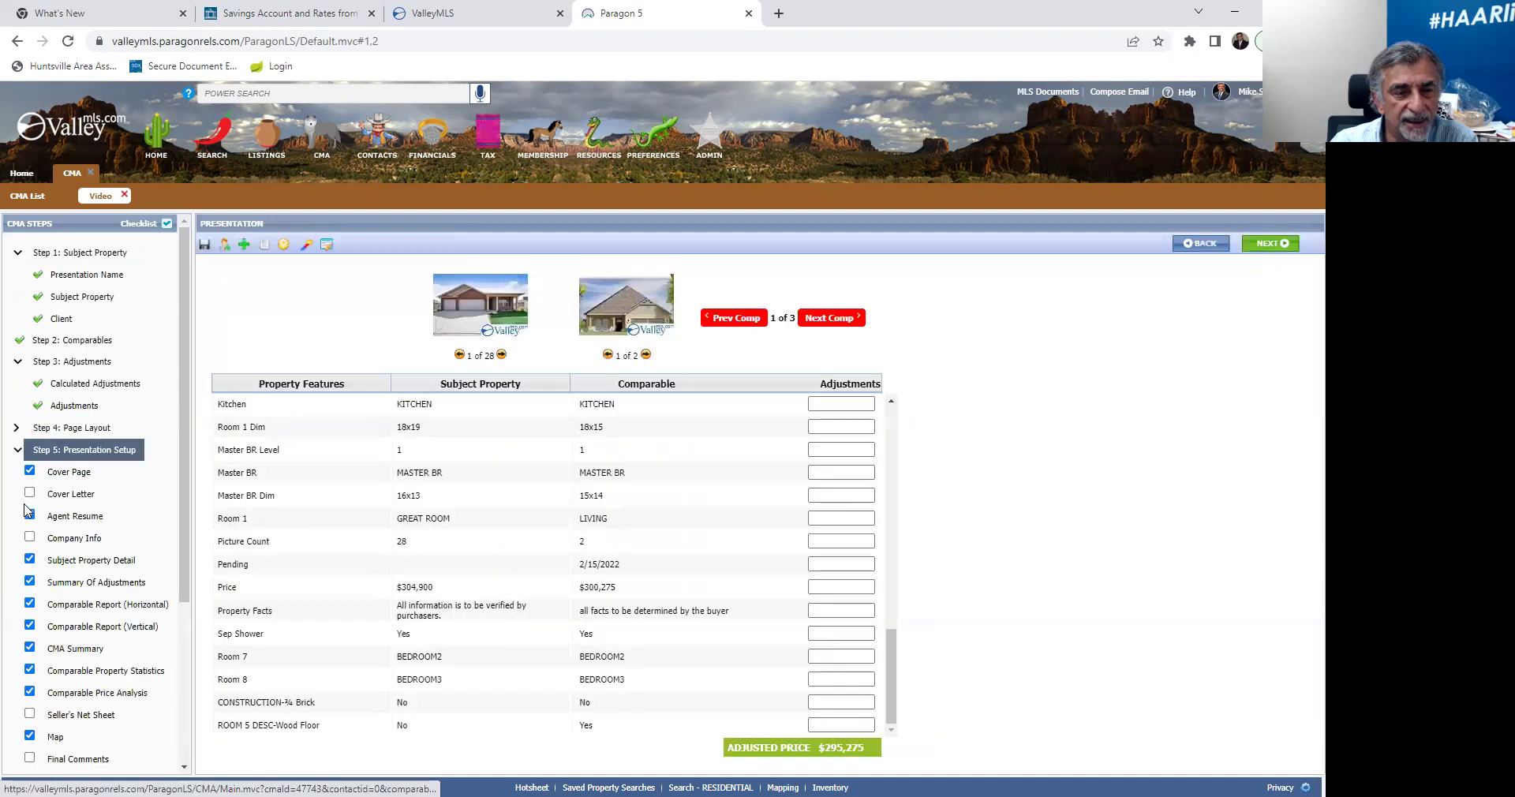
scroll(107, 568, down, 2)
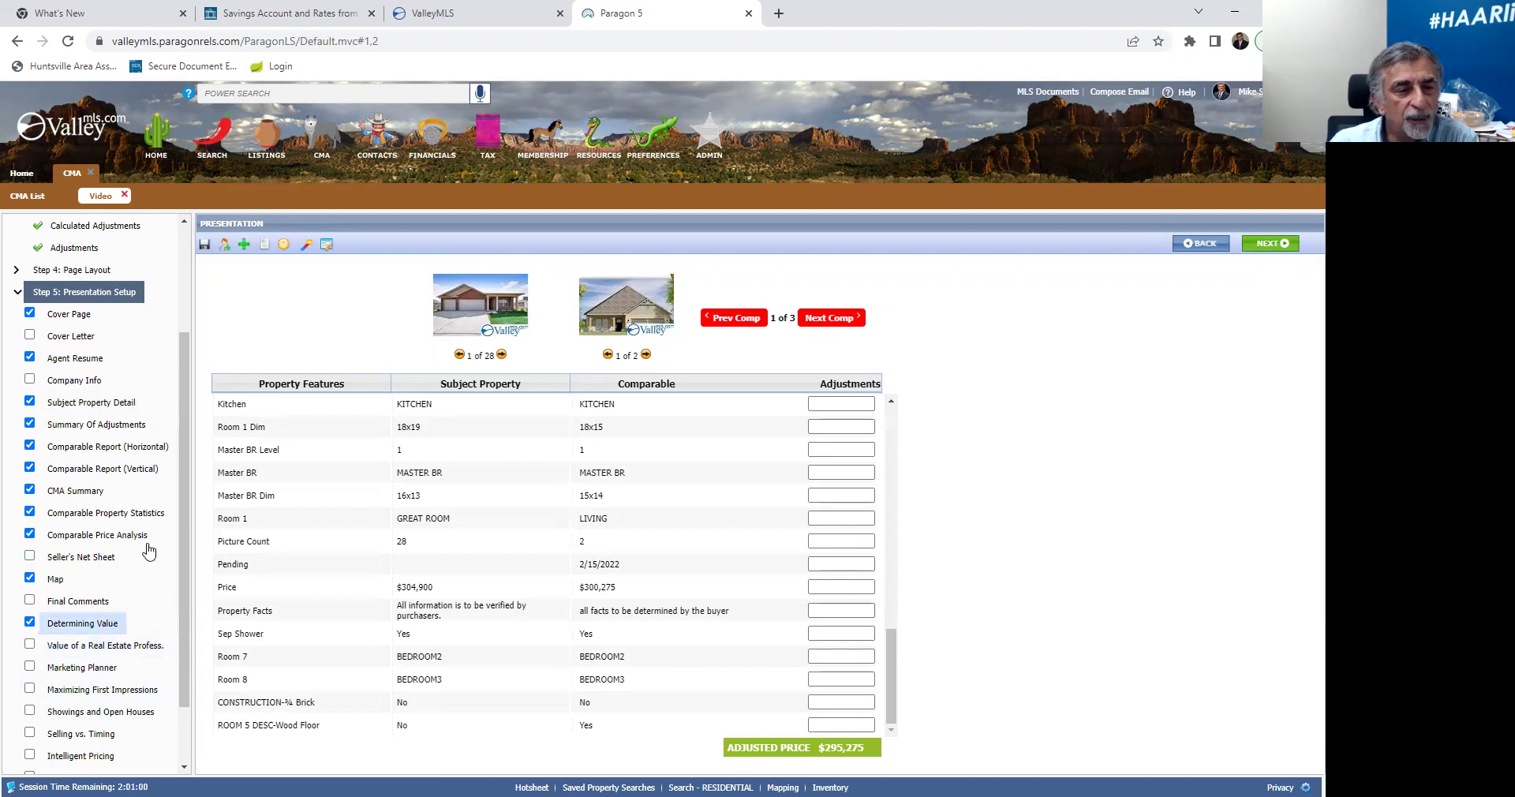
scroll(63, 631, down, 2)
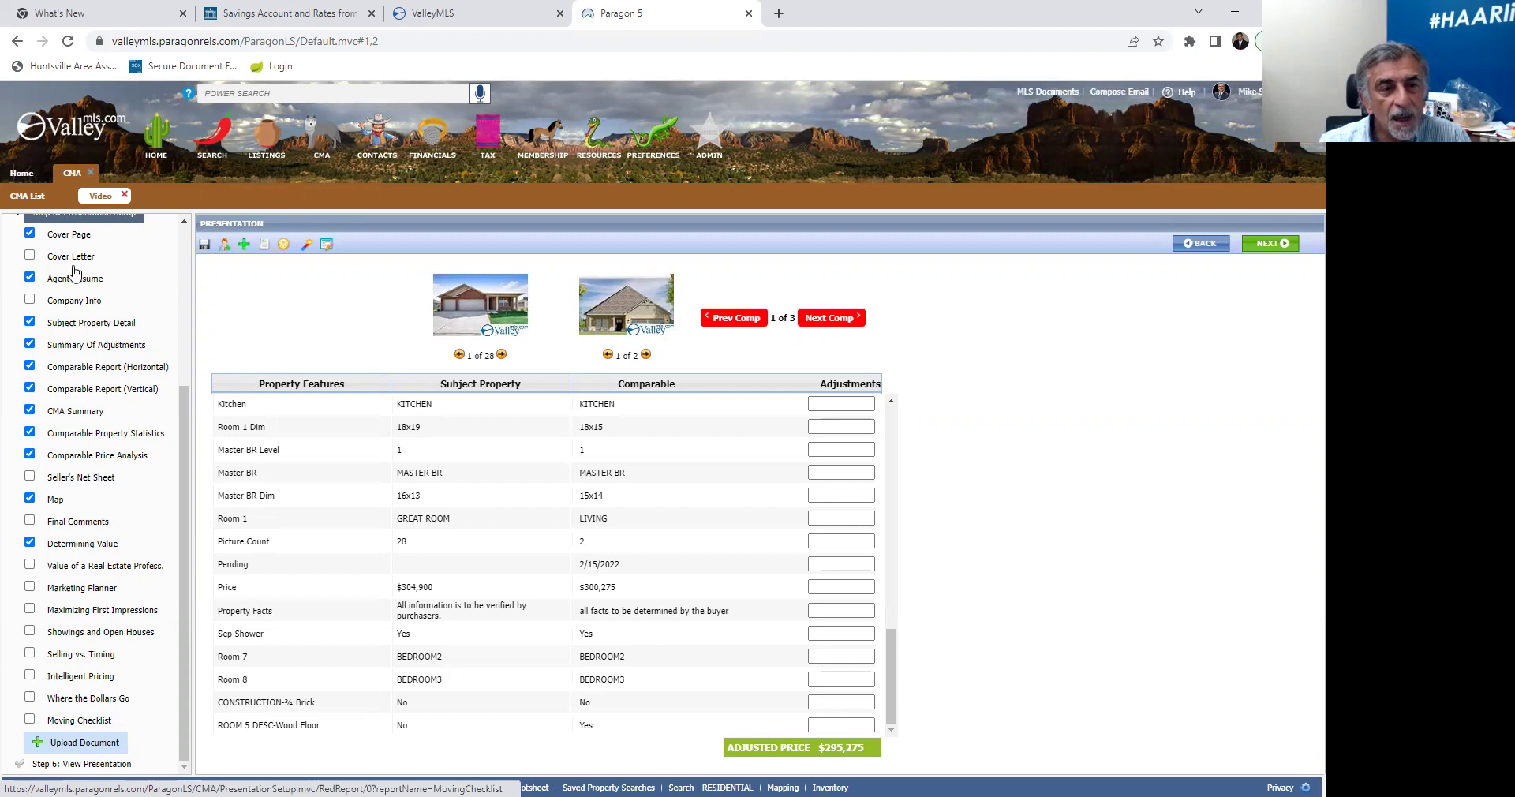
click(82, 547)
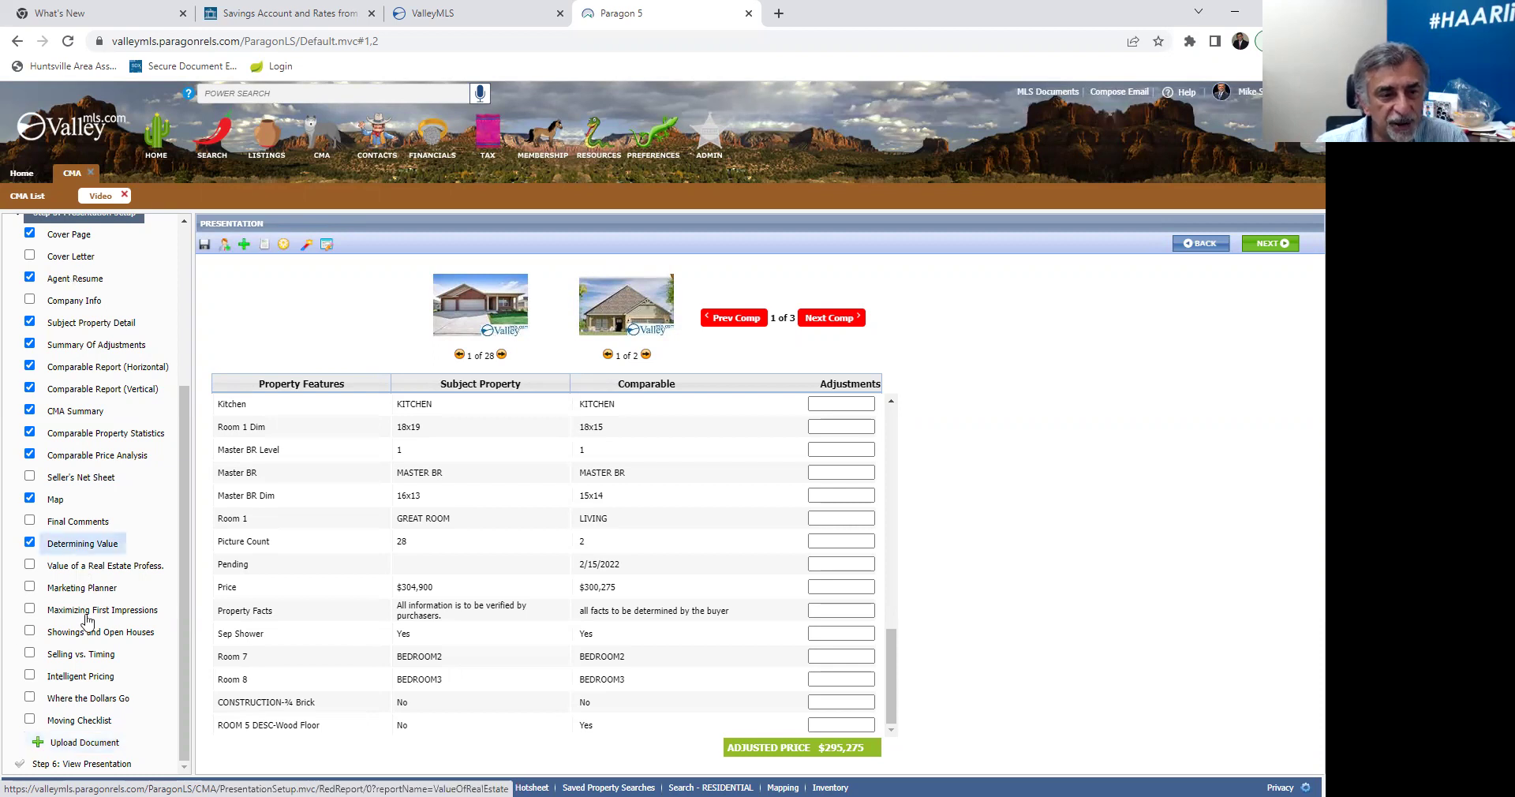
click(69, 704)
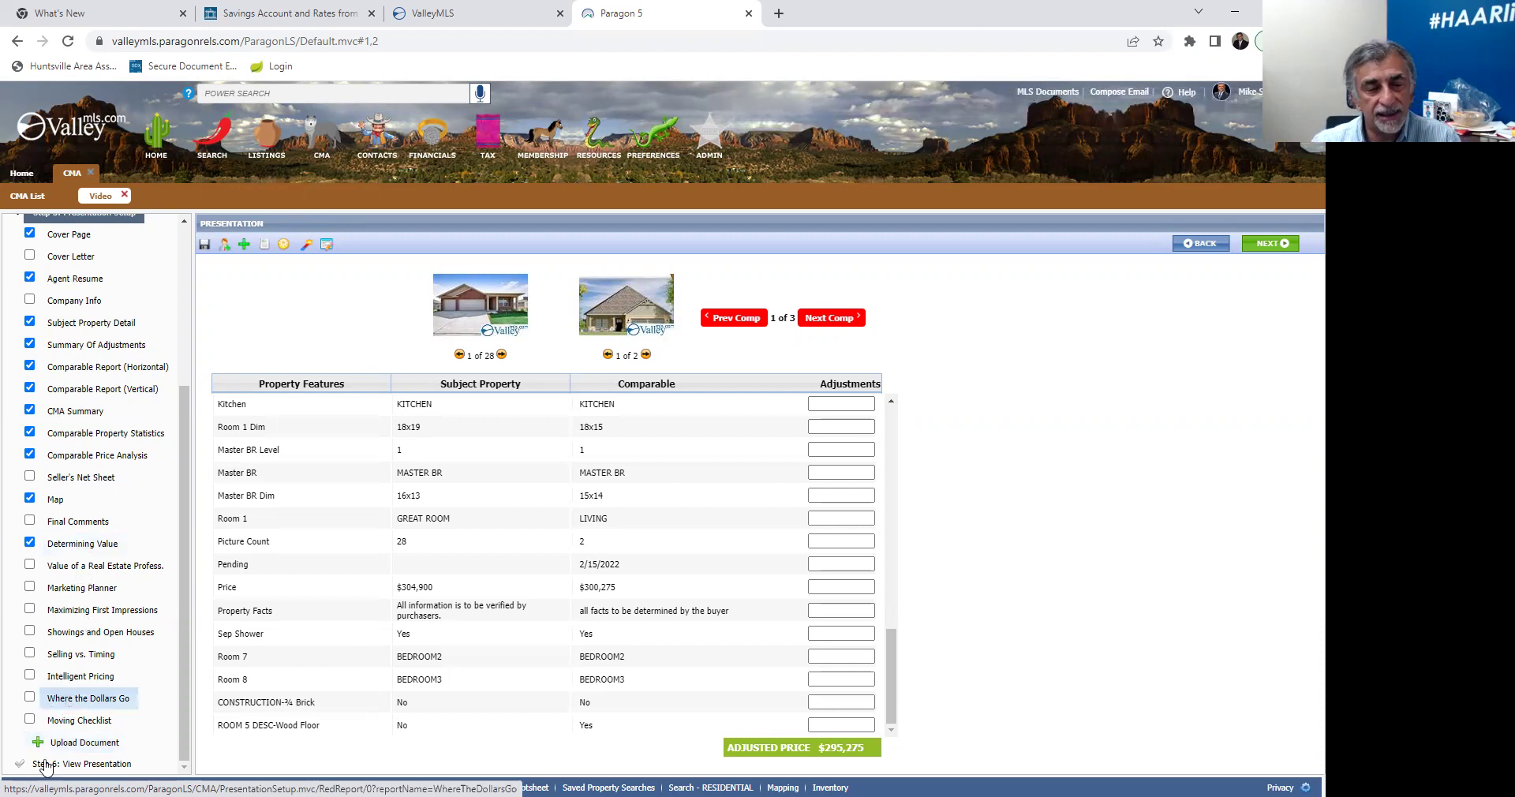
click(76, 766)
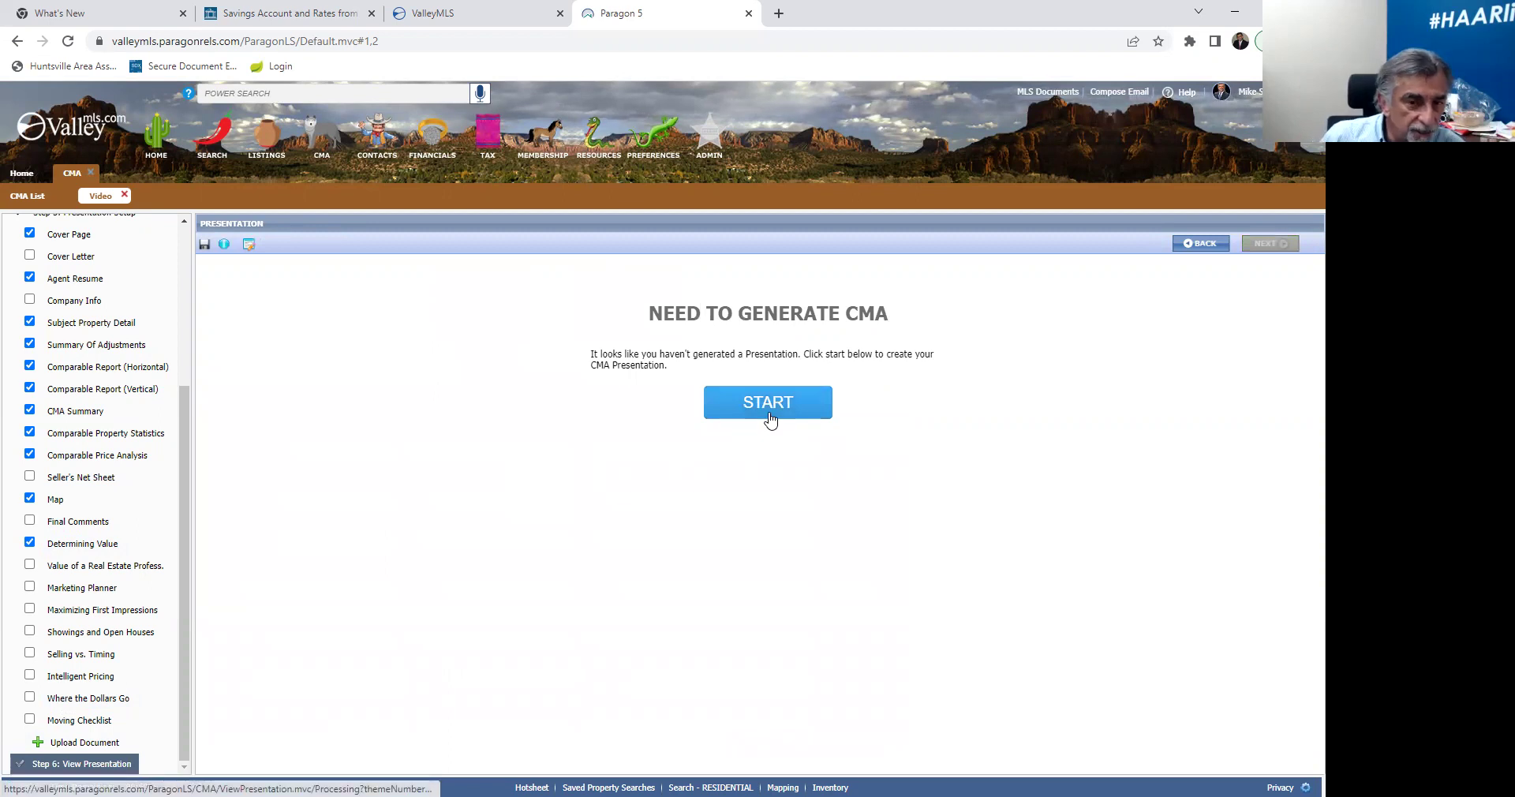
click(774, 416)
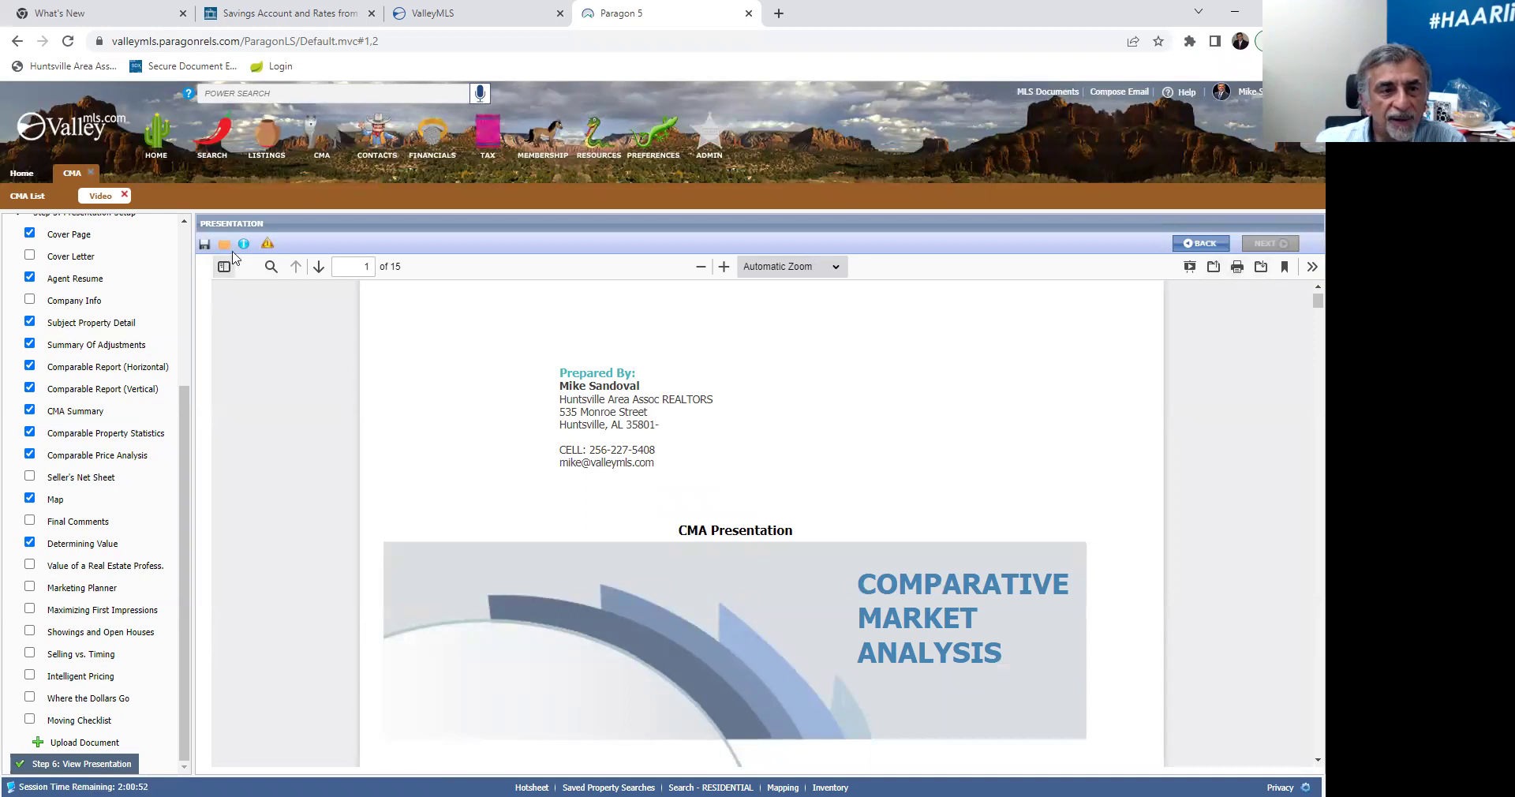
- Look through the generated presentation from the cover page to the Comparable Report and return to the first page
scroll(641, 464, down, 3)
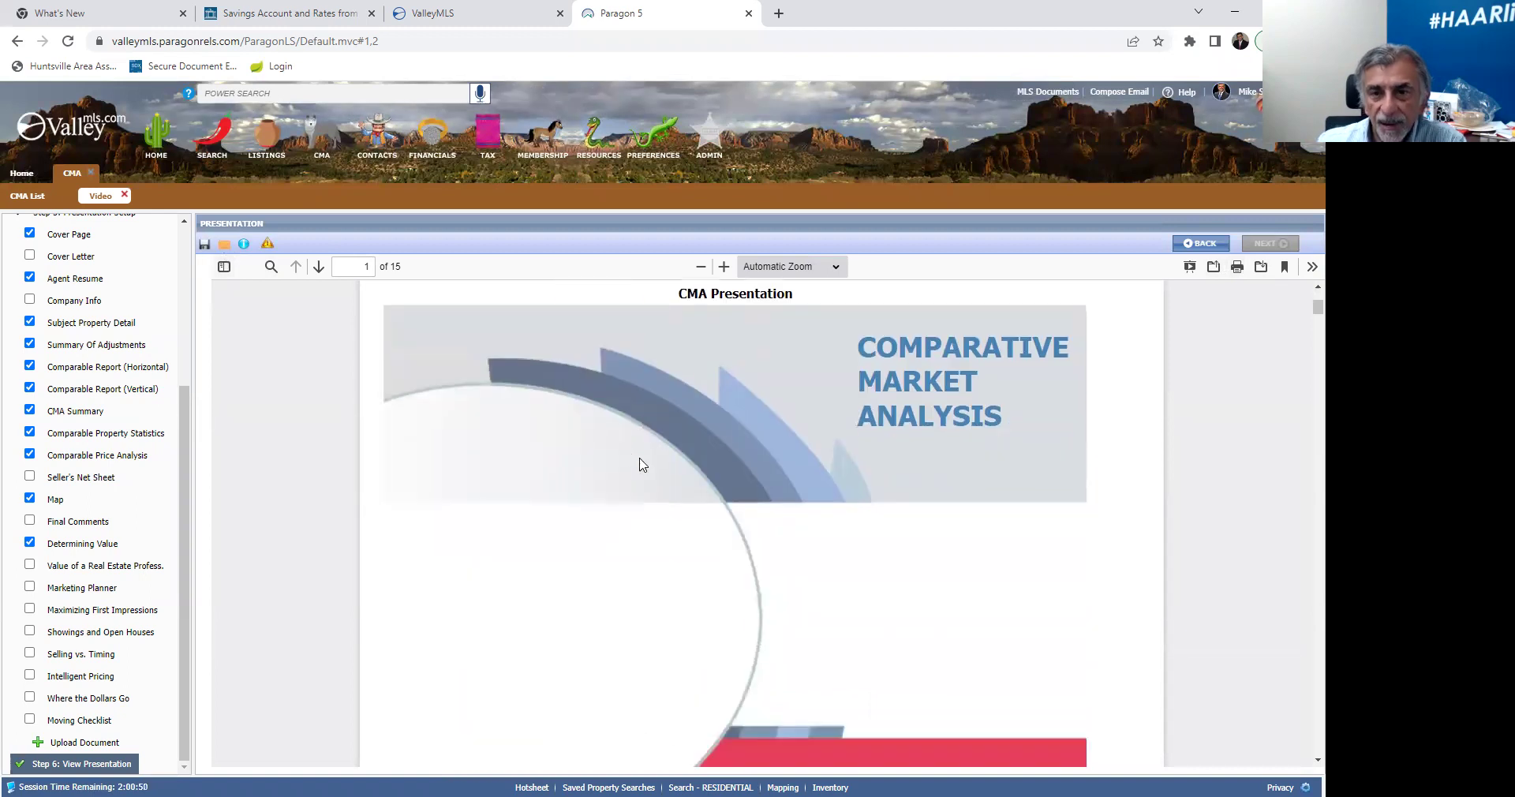
scroll(675, 557, down, 3)
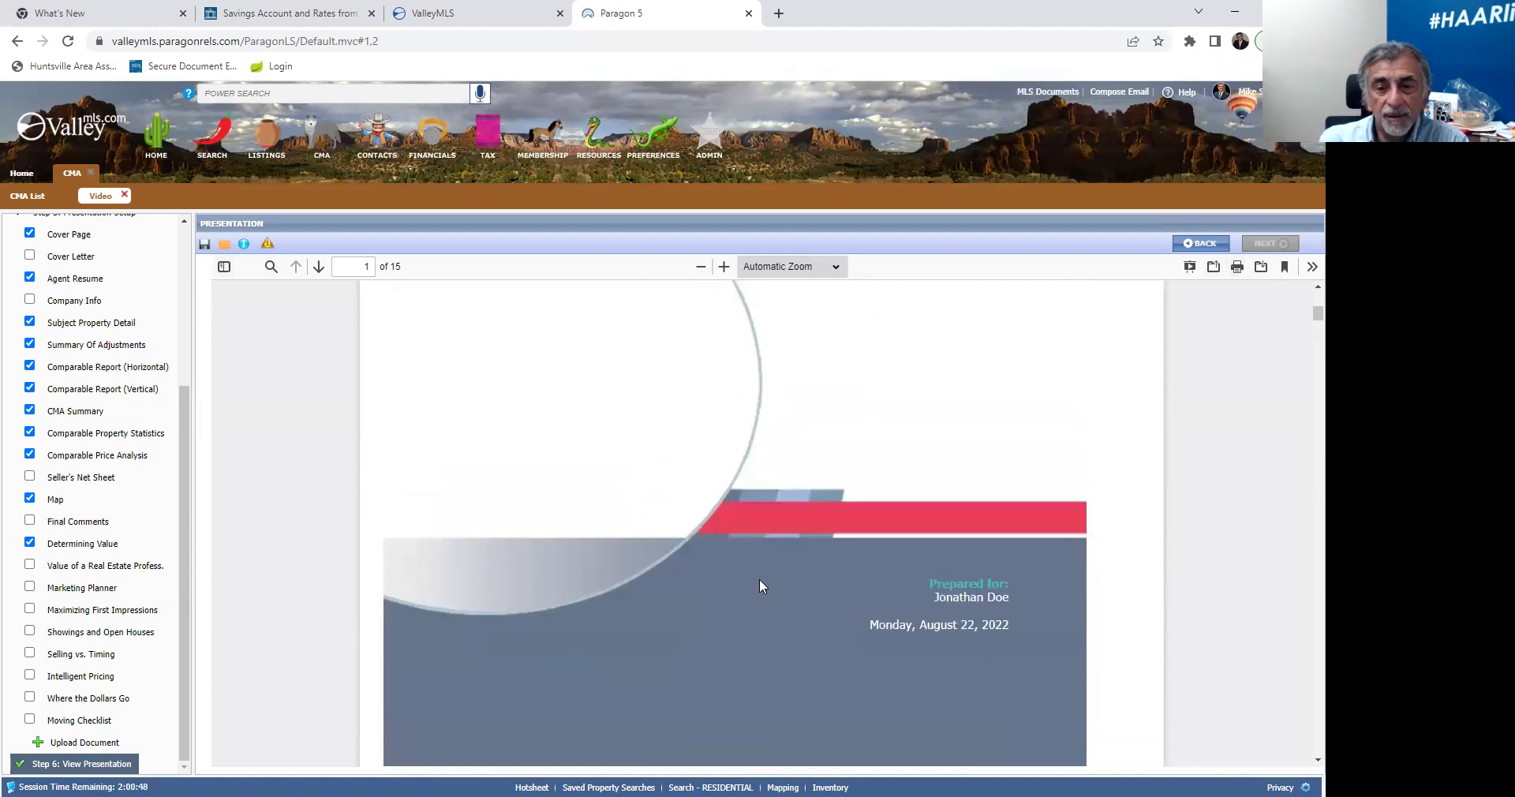
scroll(713, 544, down, 10)
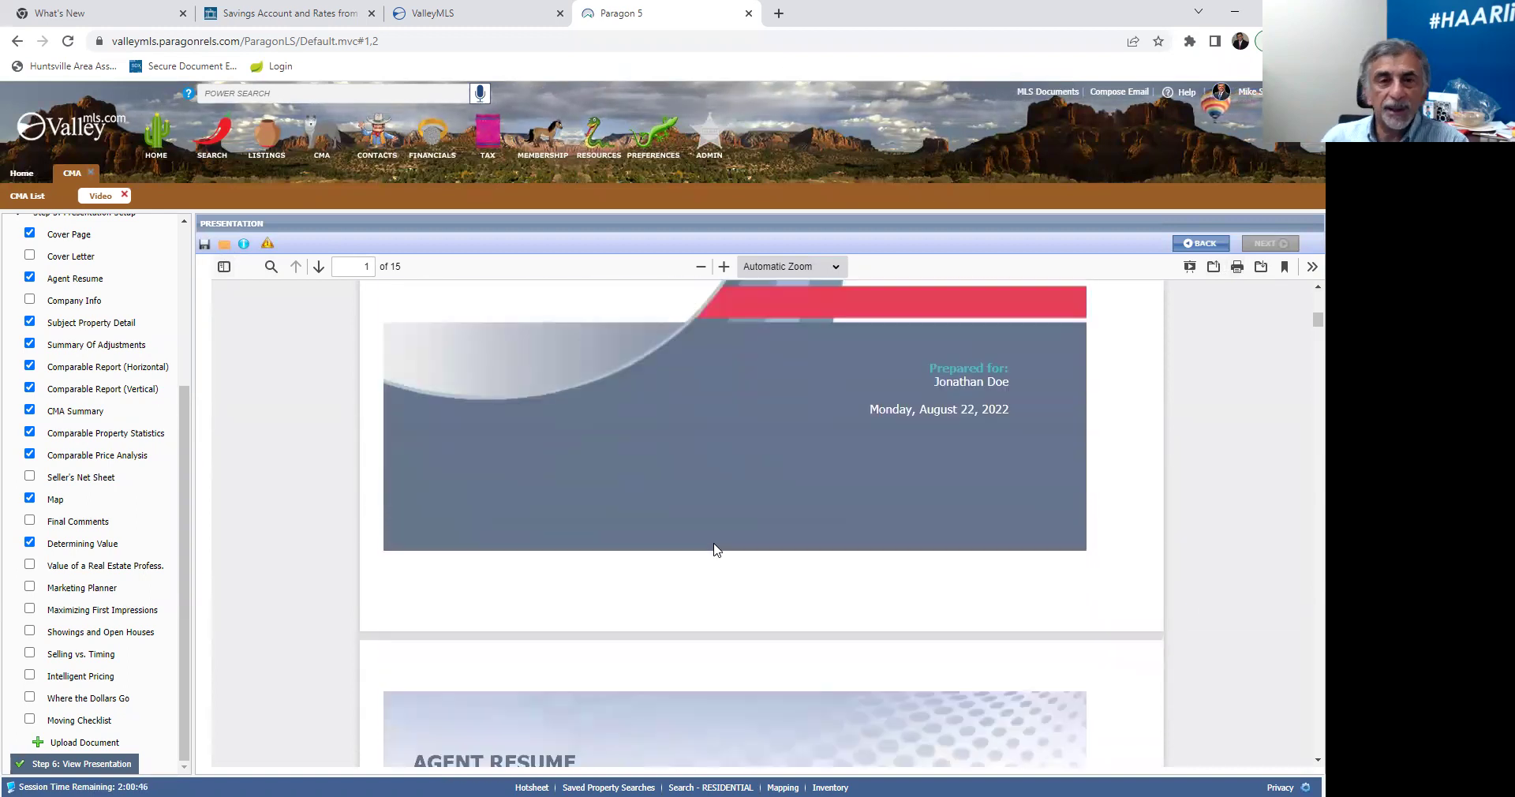
scroll(773, 566, down, 10)
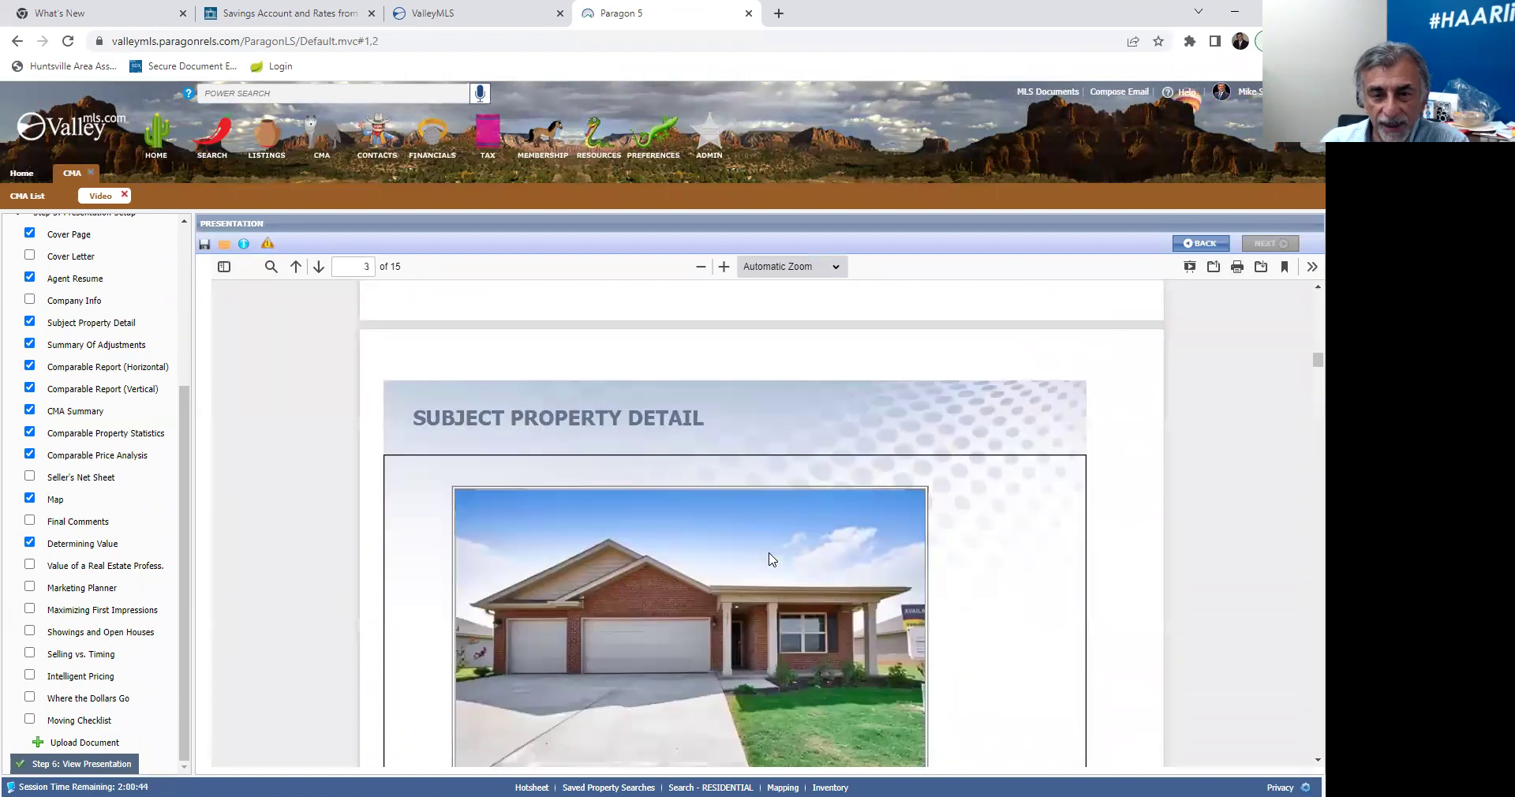
scroll(772, 559, down, 10)
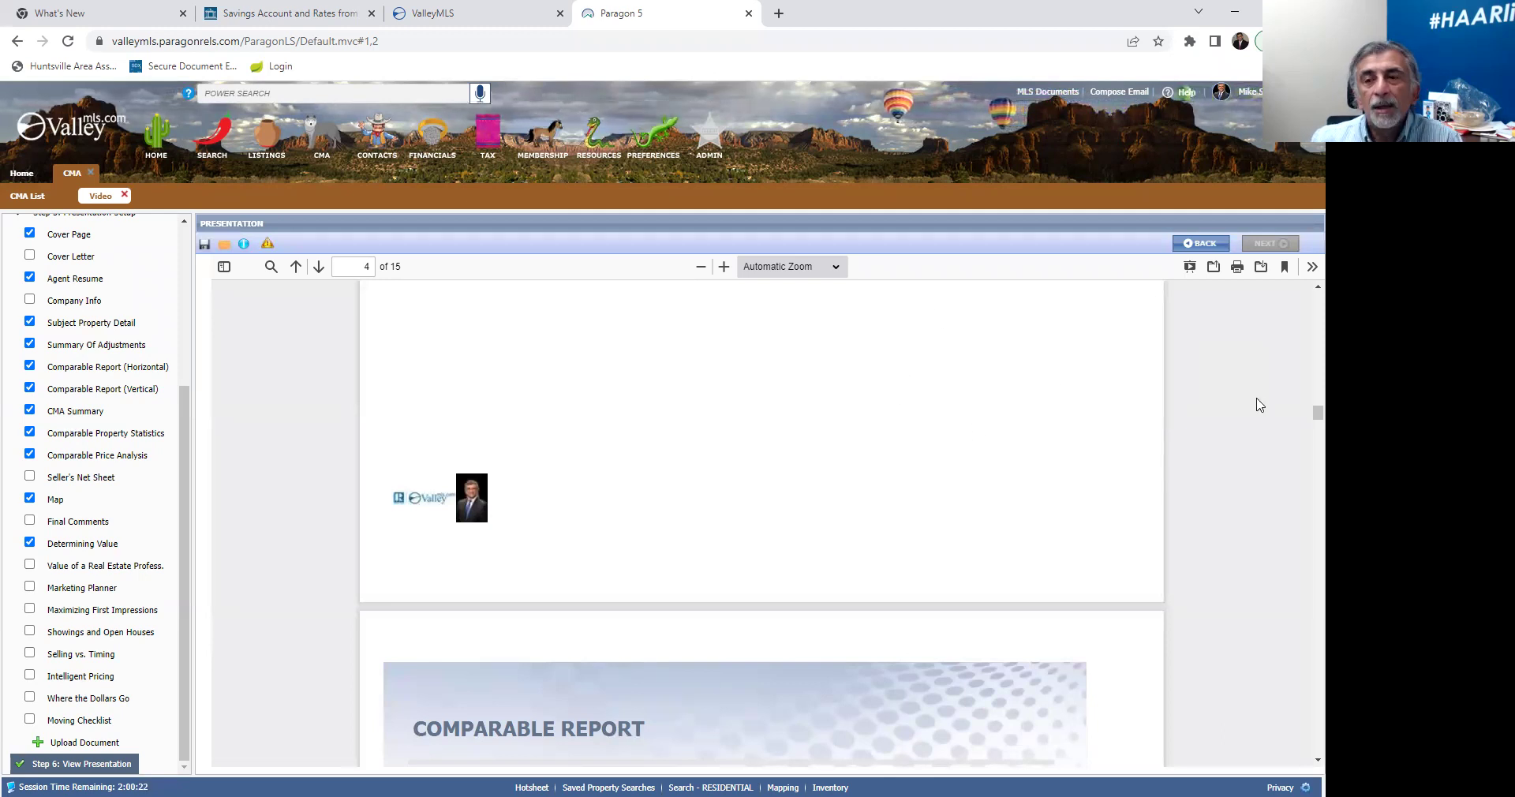
scroll(1304, 346, up, 1)
drag(1318, 409, 1317, 298)
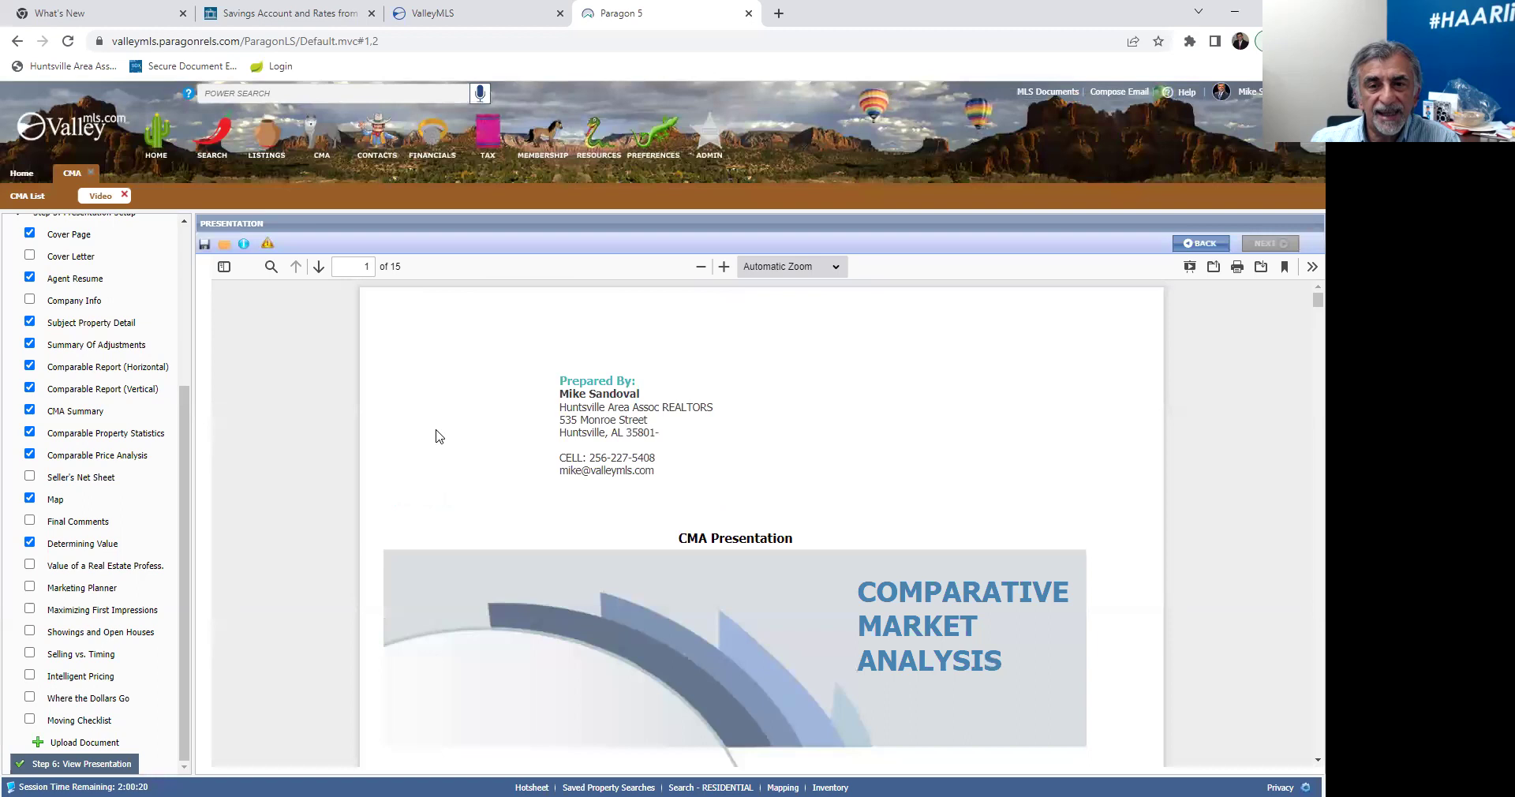